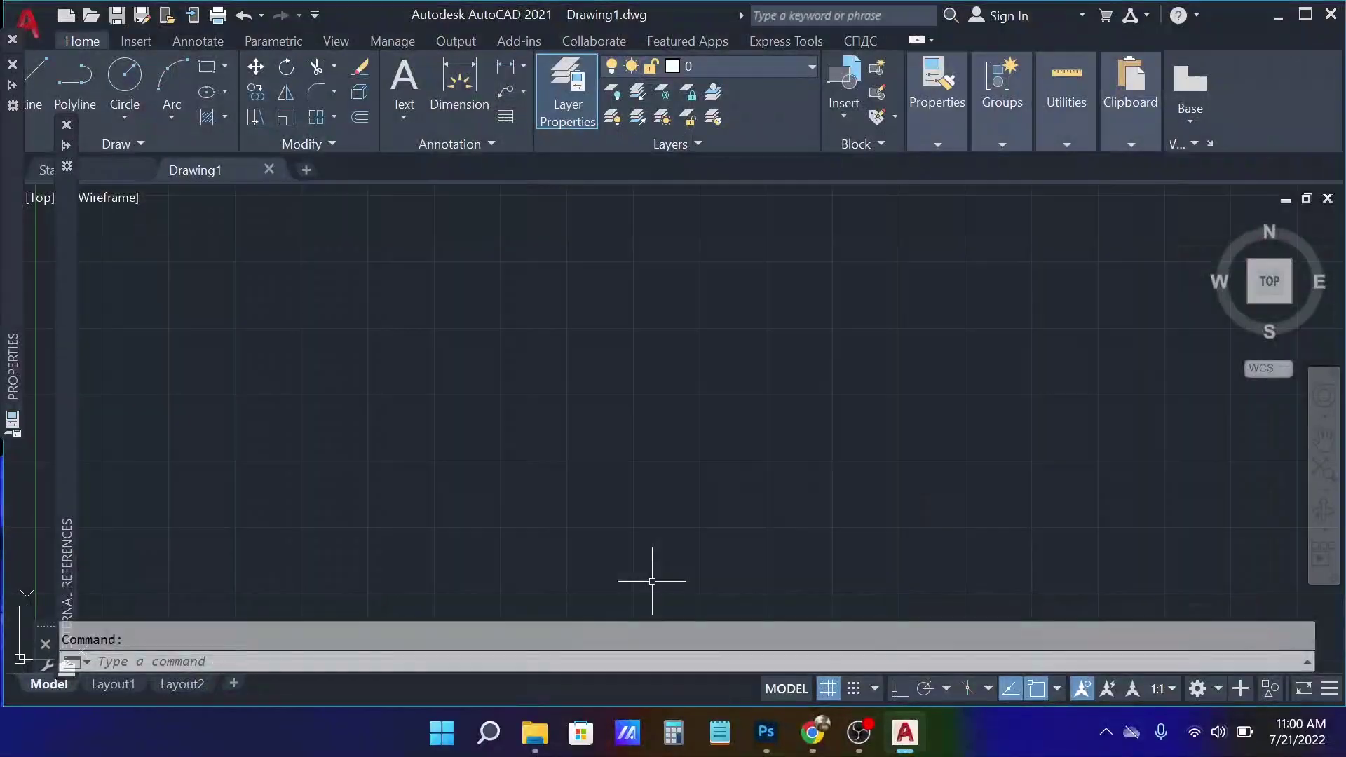
- In the Layer Properties Manager (LA), create layers 'Layer tegas' and 'Layer dimensi'
key("F7")
type("la")
key("Return")
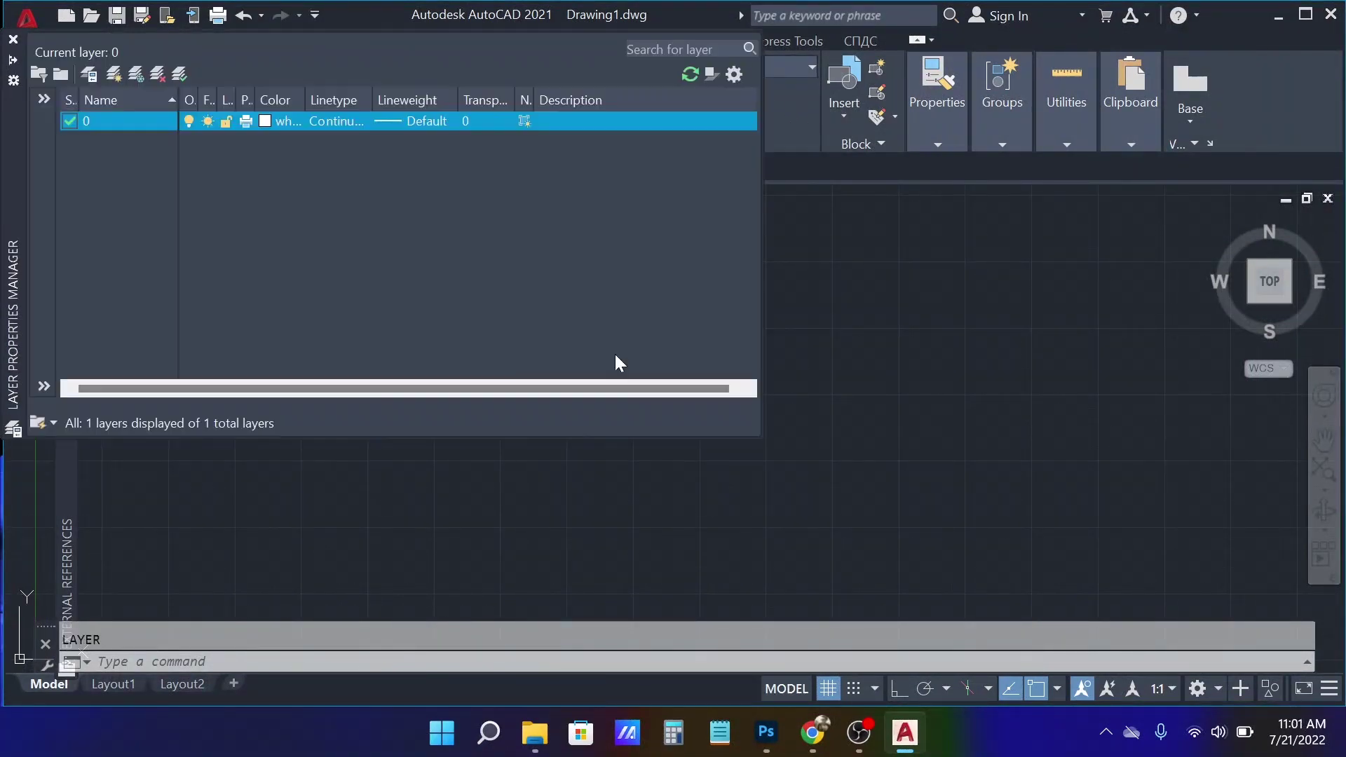
left_click(115, 78)
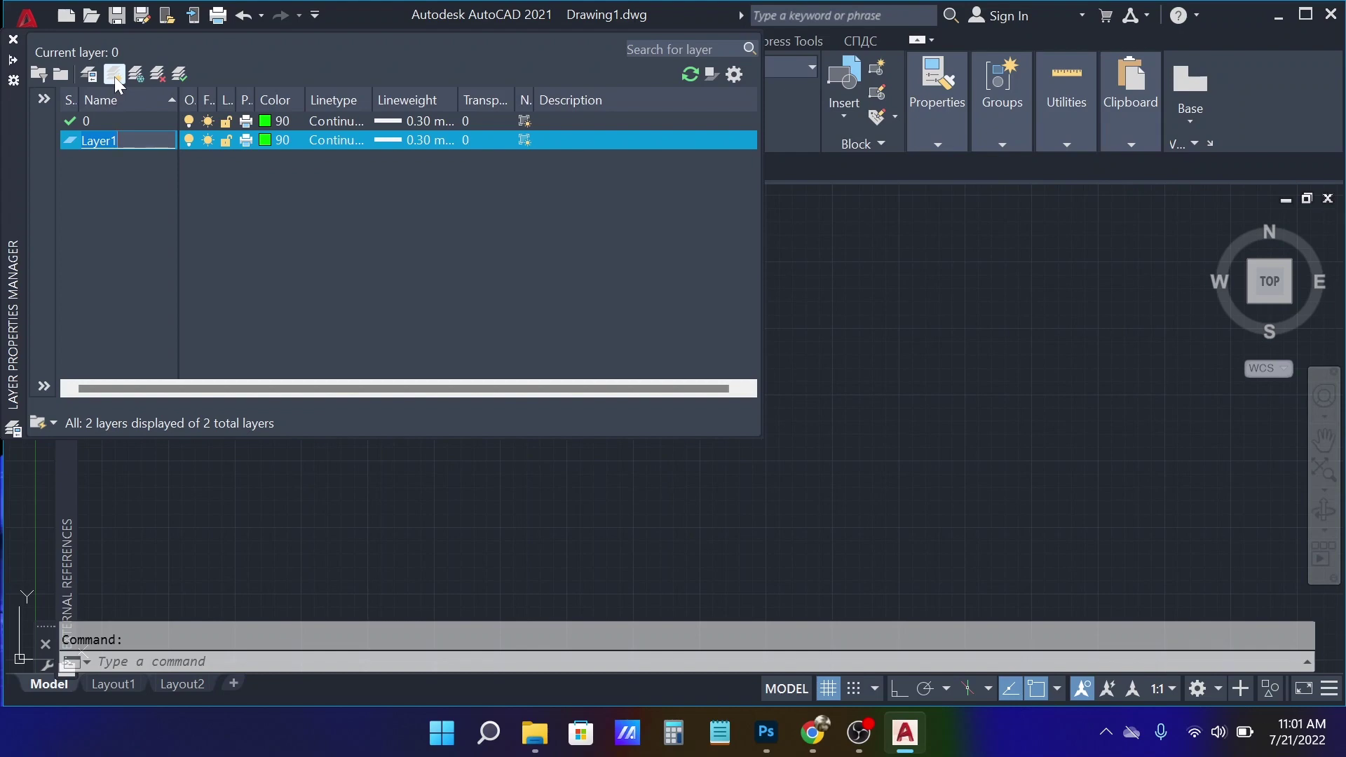
type("Layer")
type(" tega")
type("s")
key("Return")
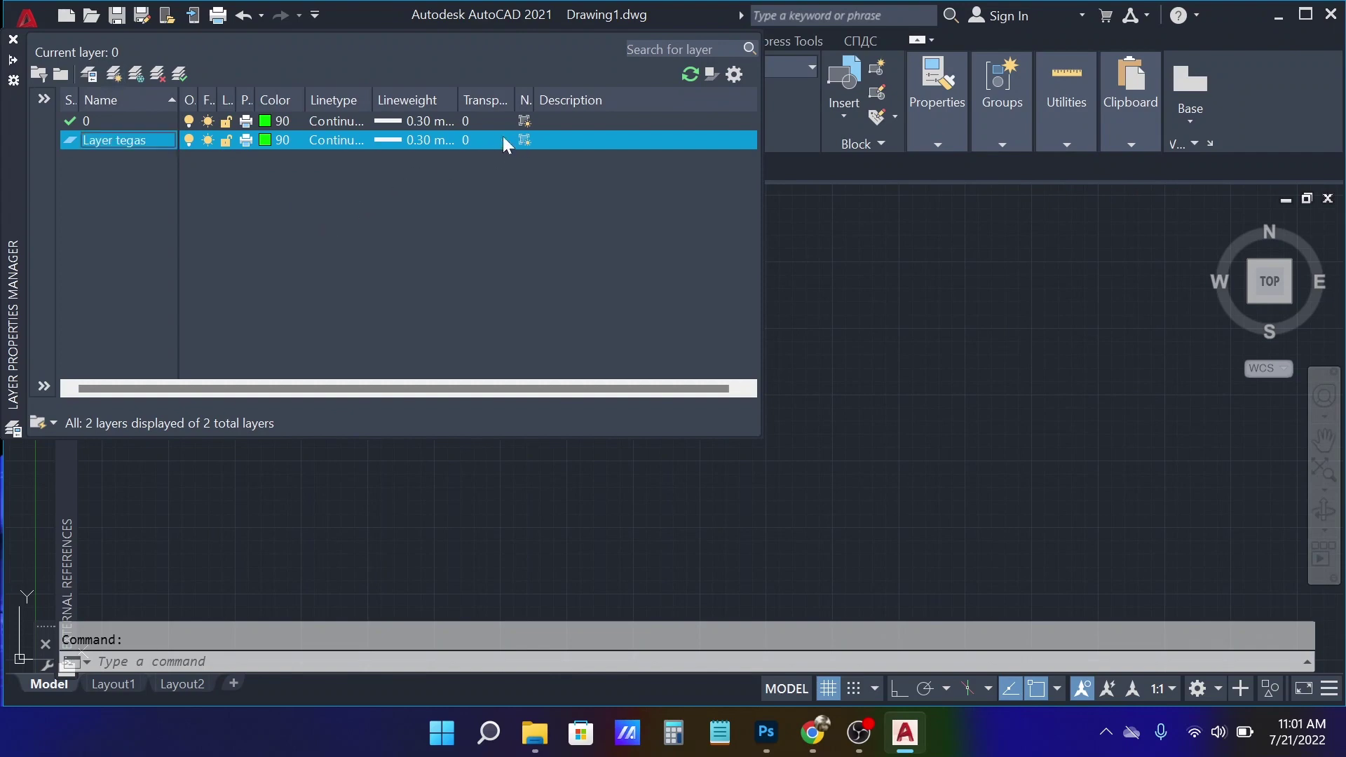
left_click(114, 73)
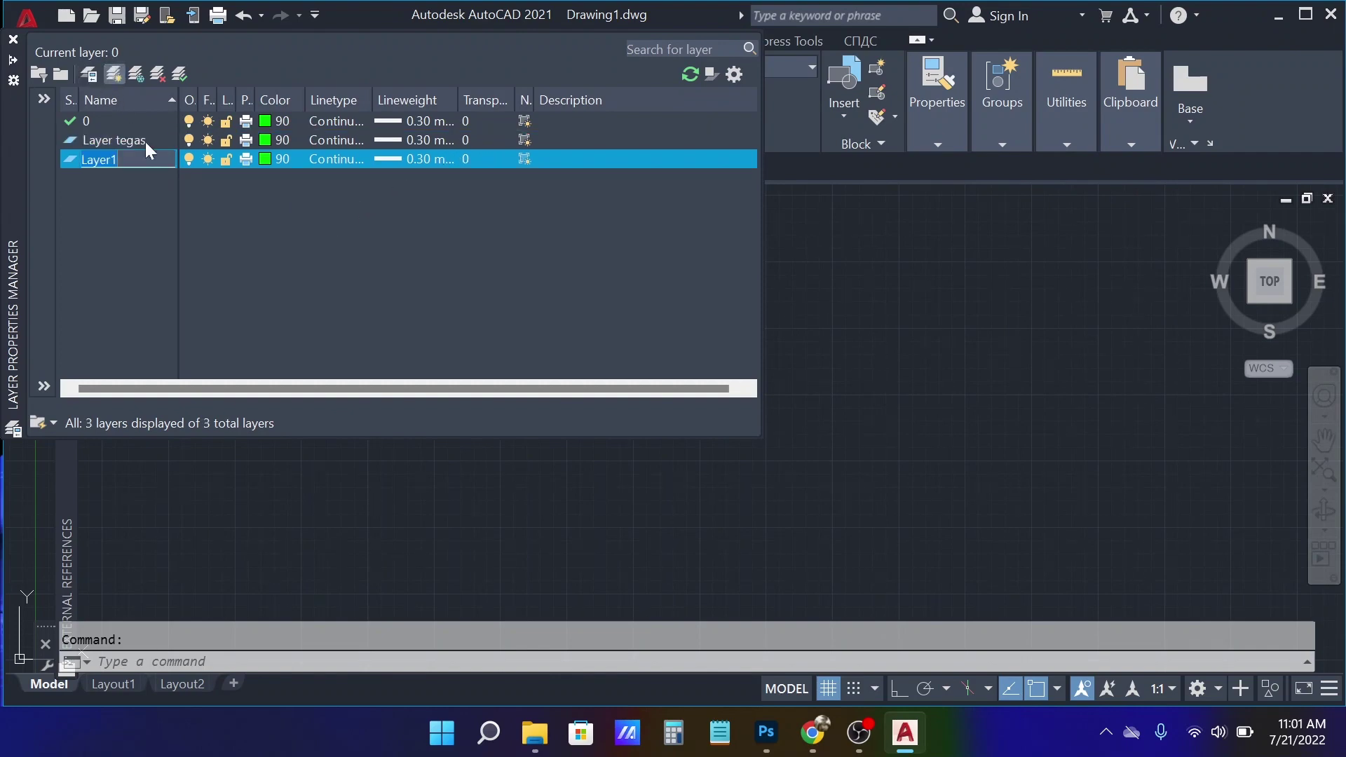
type("Lay")
type("er dimensi")
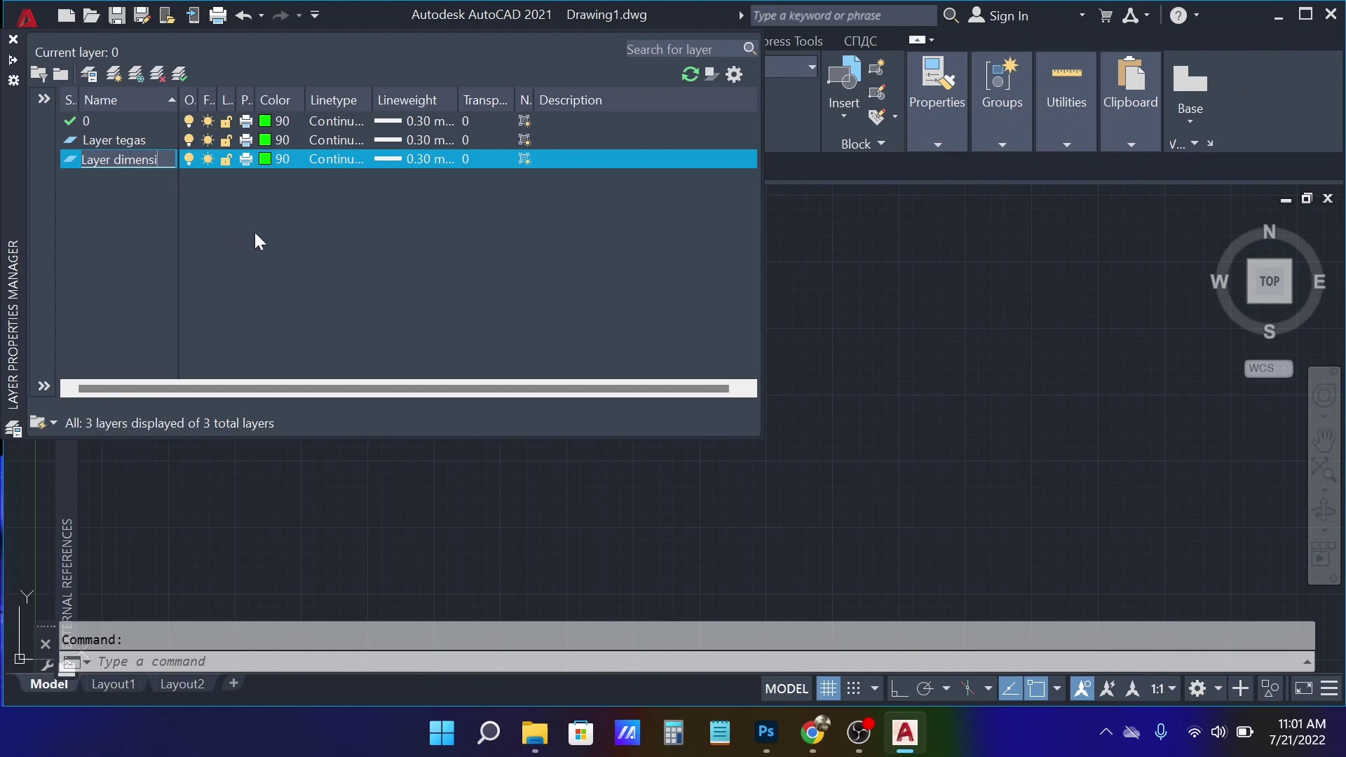
- Set Layer dimensi's colour to white (255)
left_click(277, 160)
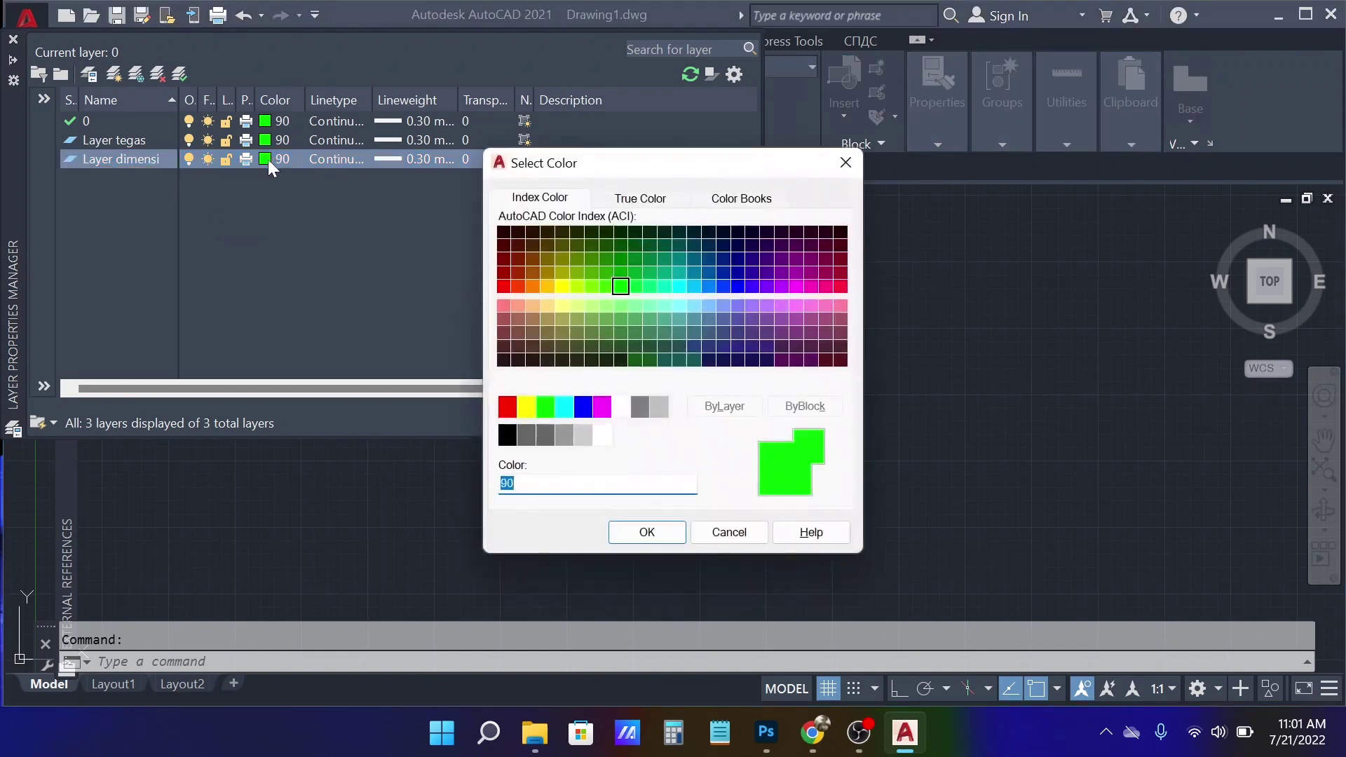
left_click(508, 435)
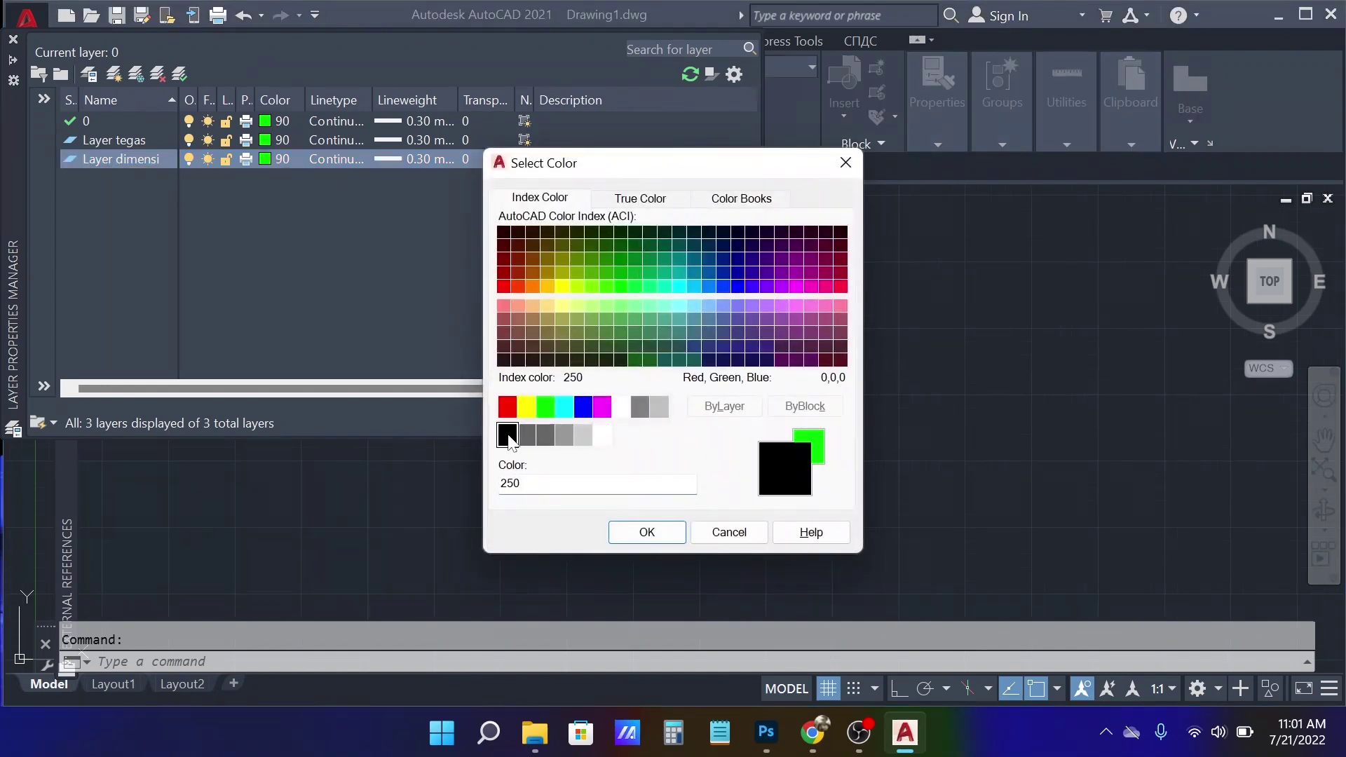
left_click(603, 435)
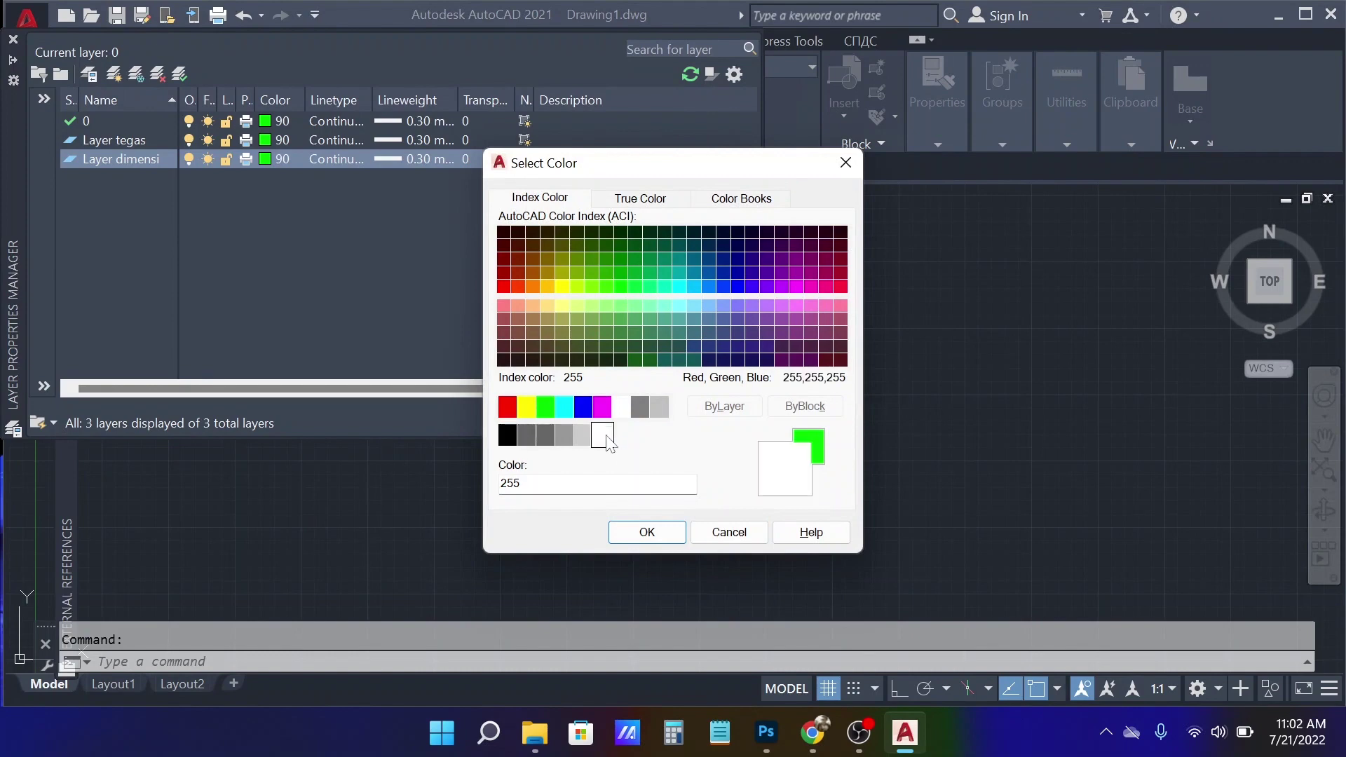
left_click(651, 534)
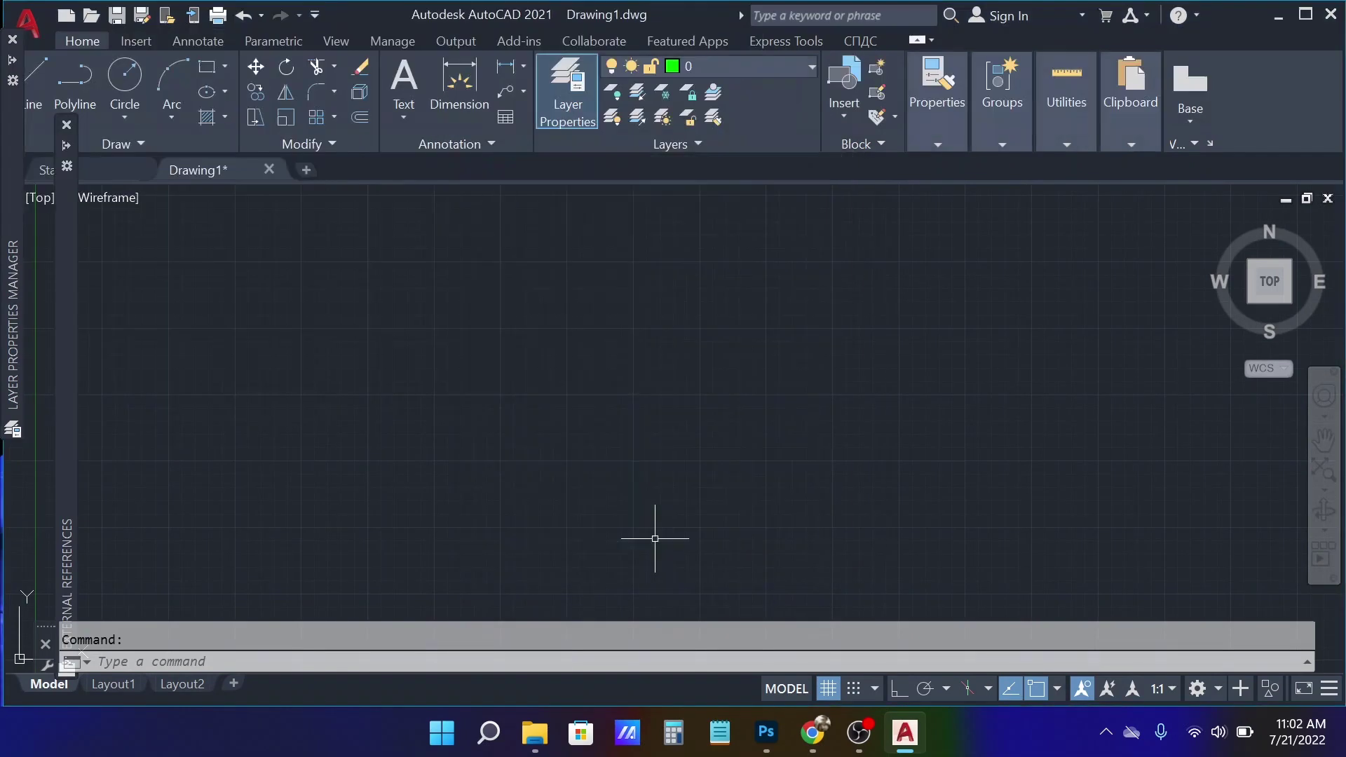
- Give Layer dimensi a 0.15 mm lineweight
type("la")
key("Return")
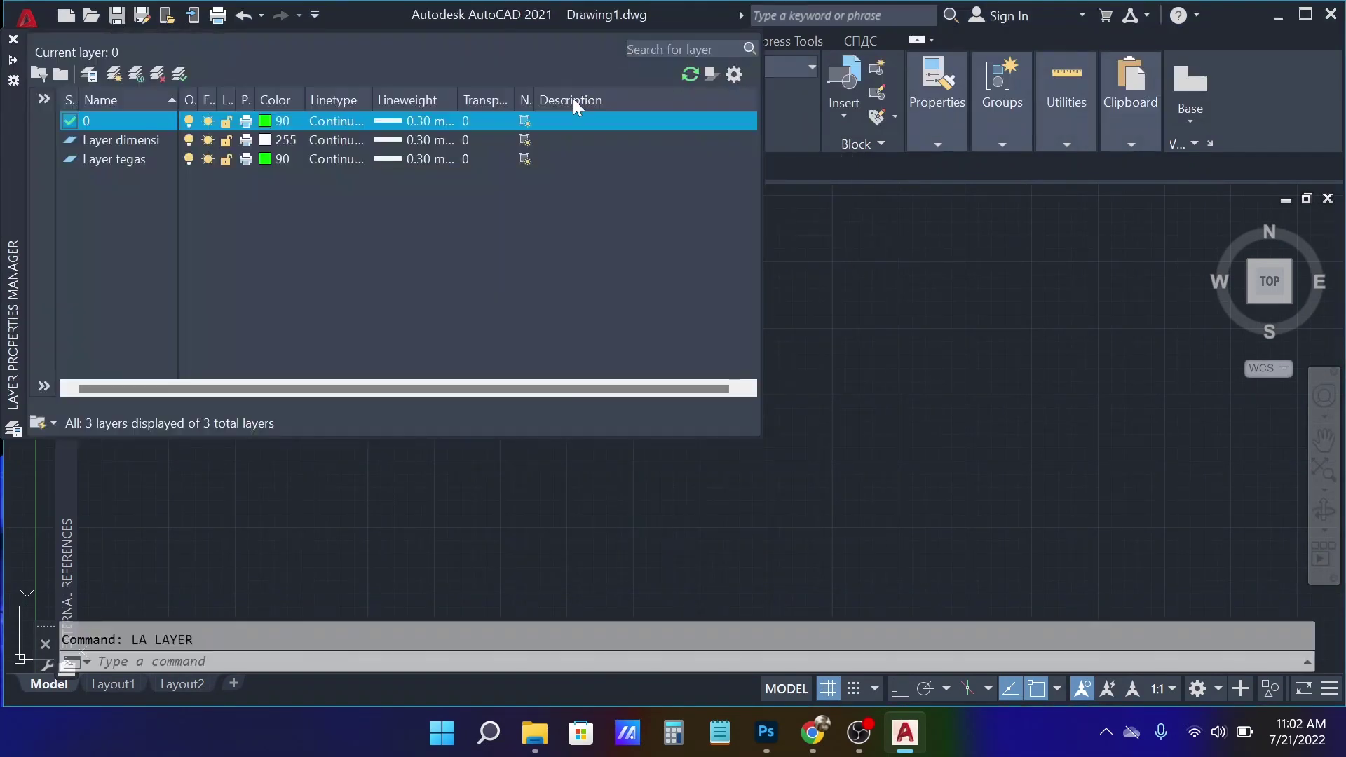
left_click(386, 145)
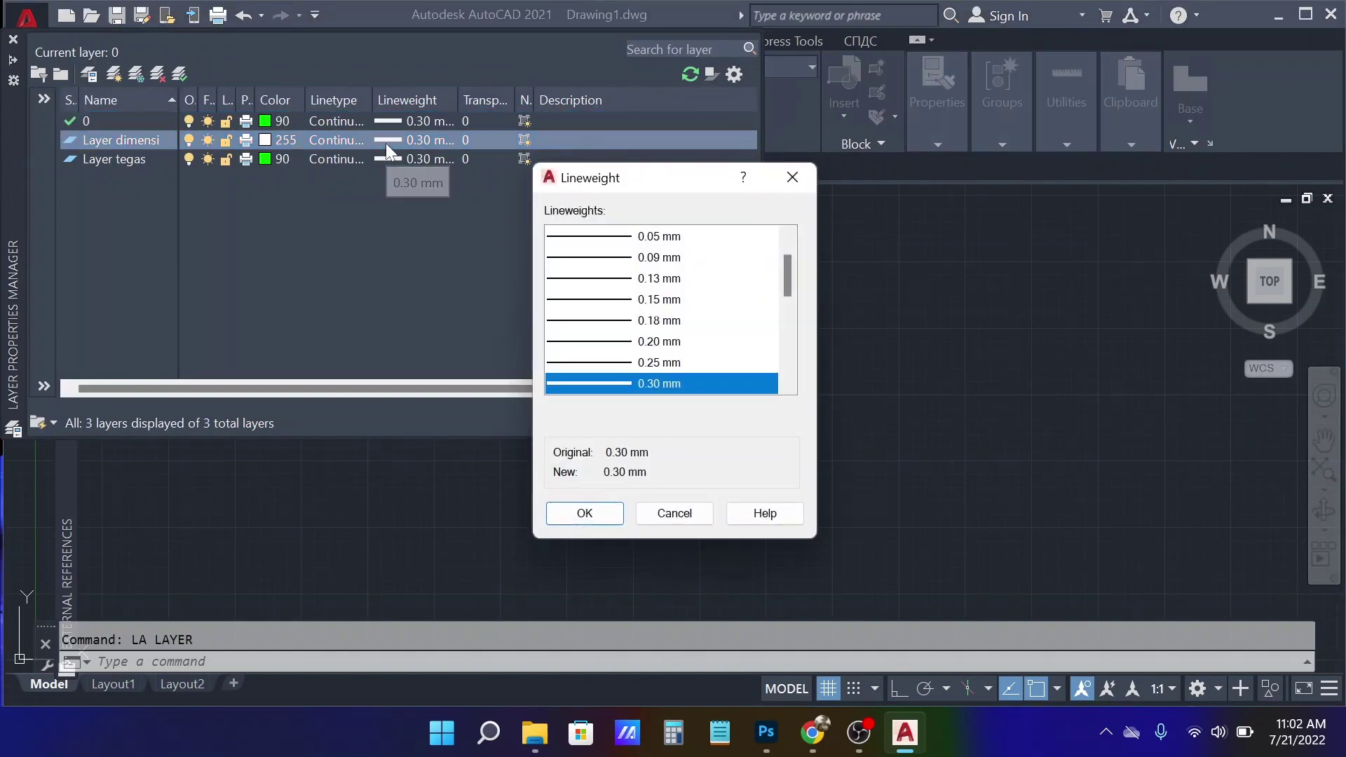
left_click(649, 301)
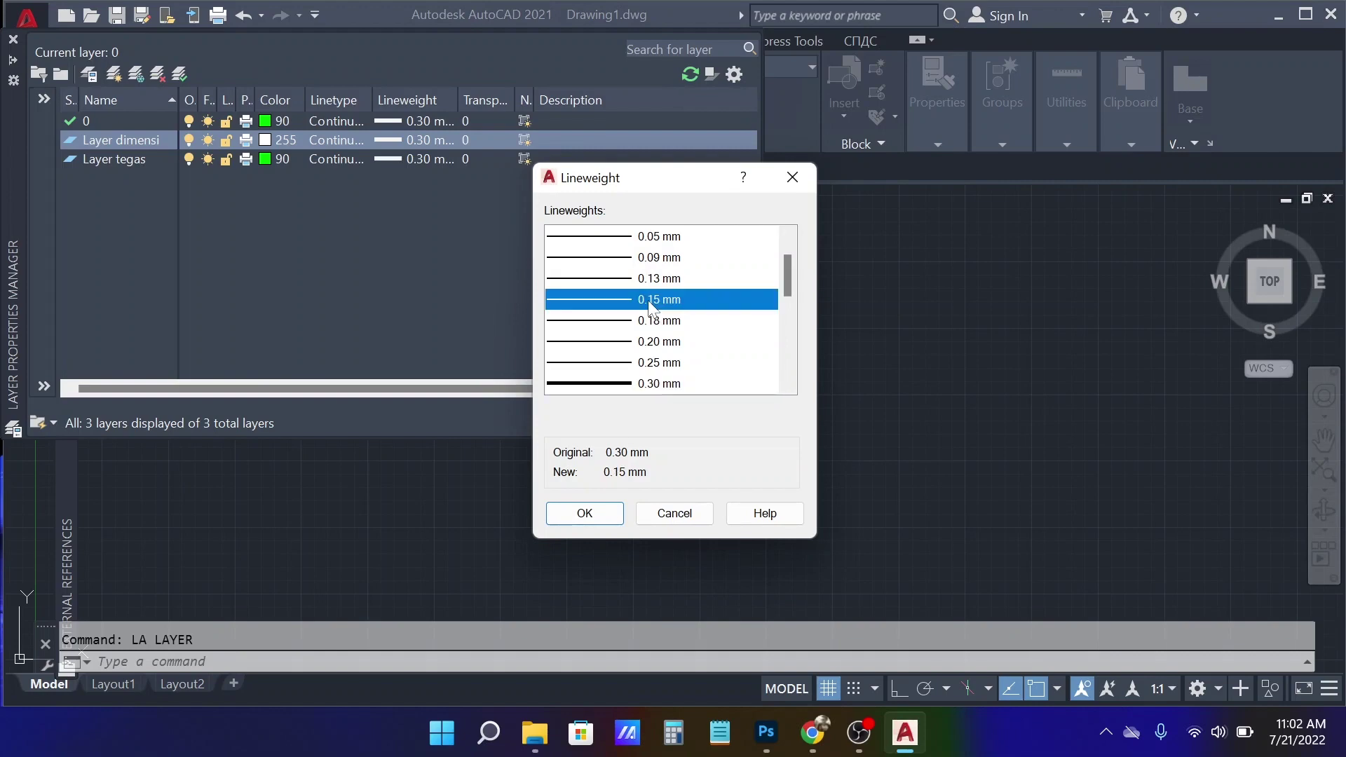
left_click(603, 516)
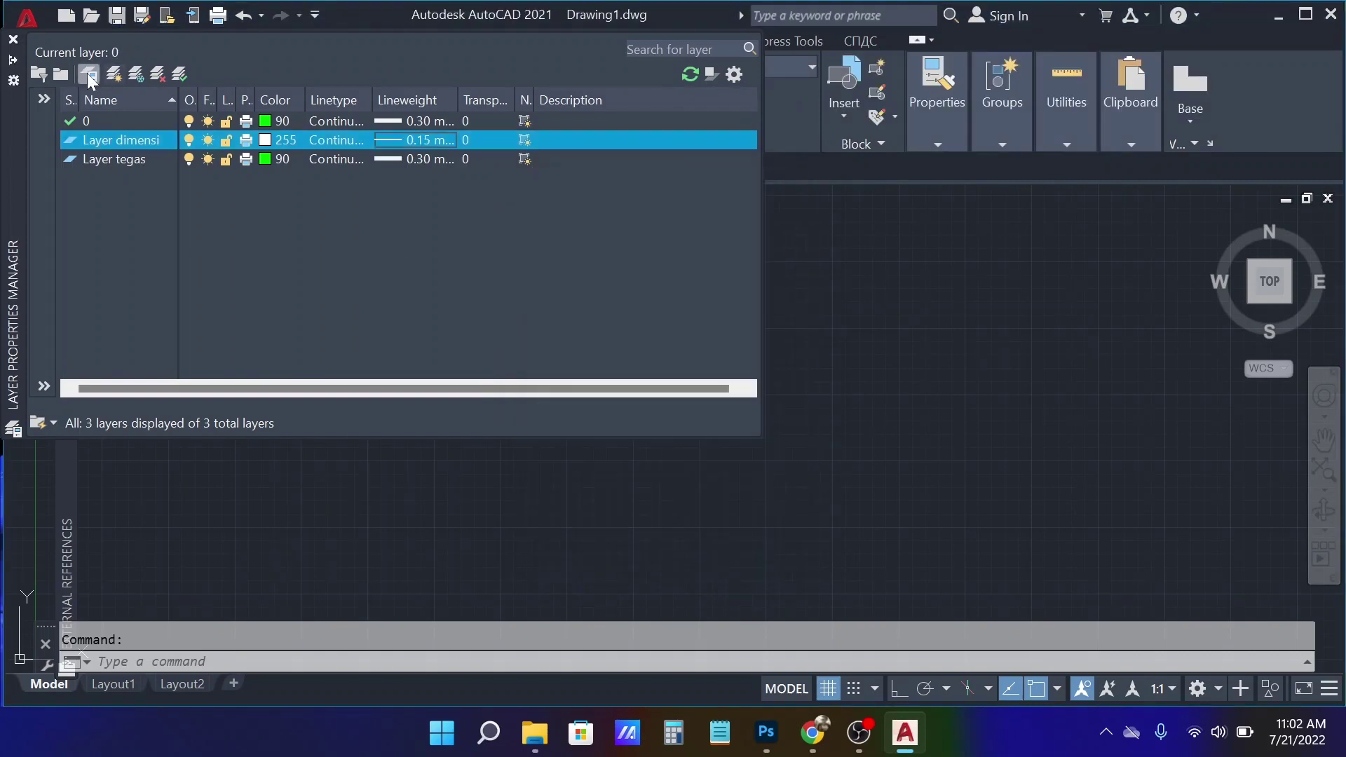
- Create a new layer named 'Layer sumbu' coloured cyan
left_click(112, 73)
type("Lay")
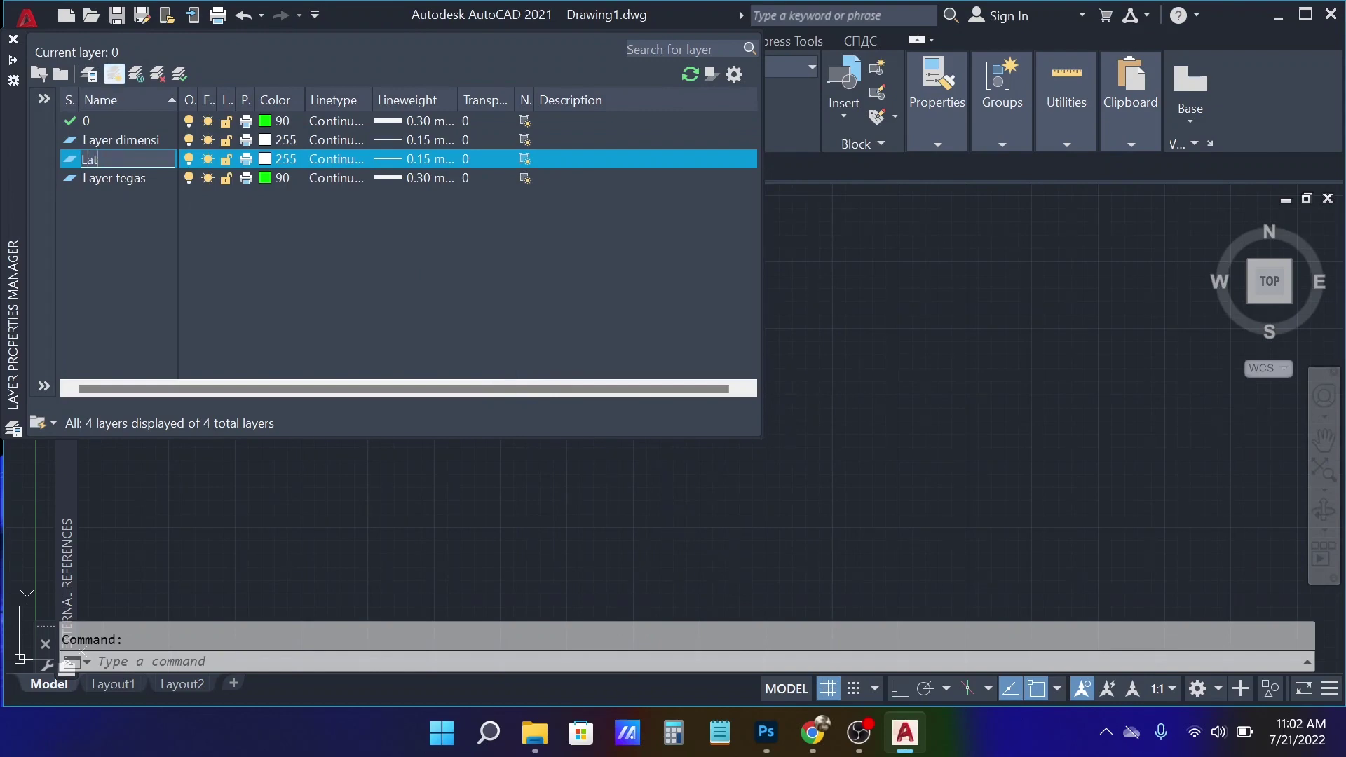
type("er sumbu")
left_click(266, 157)
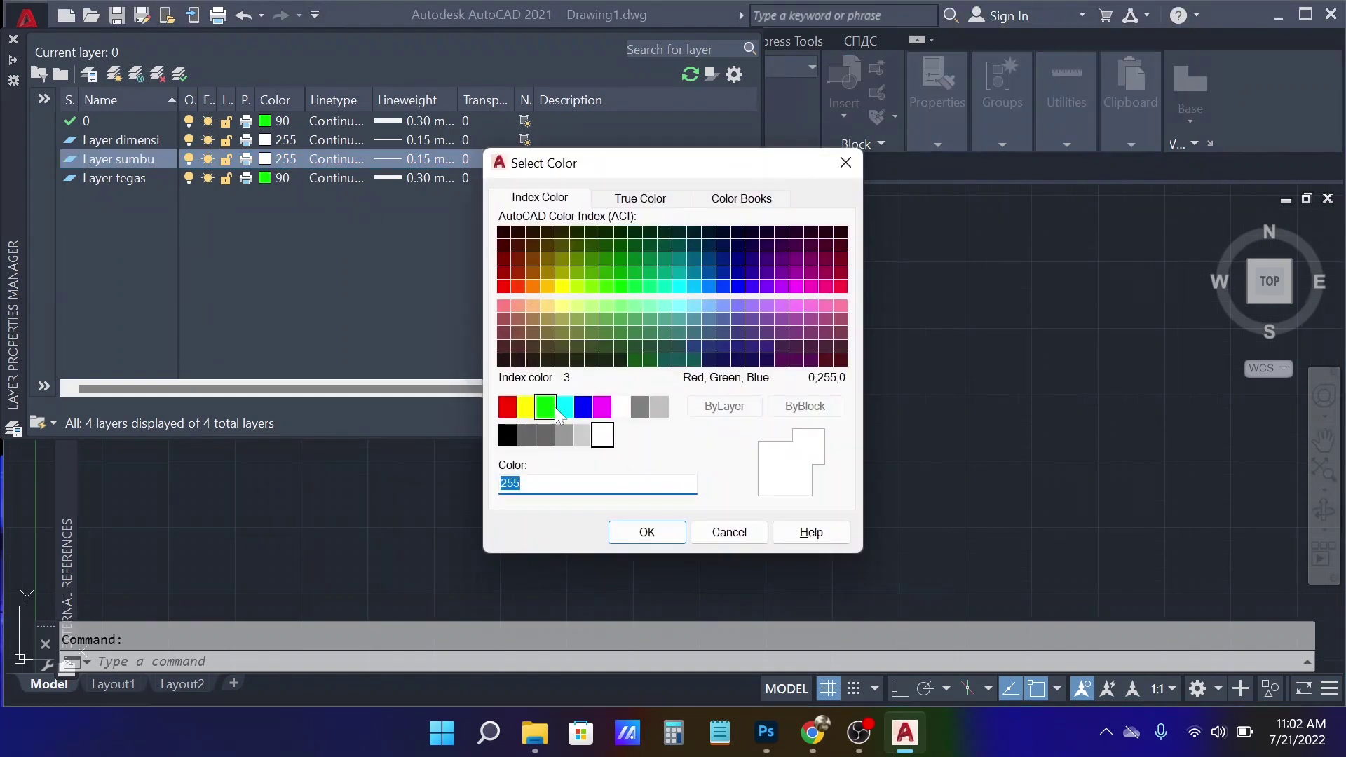
left_click(565, 406)
left_click(646, 532)
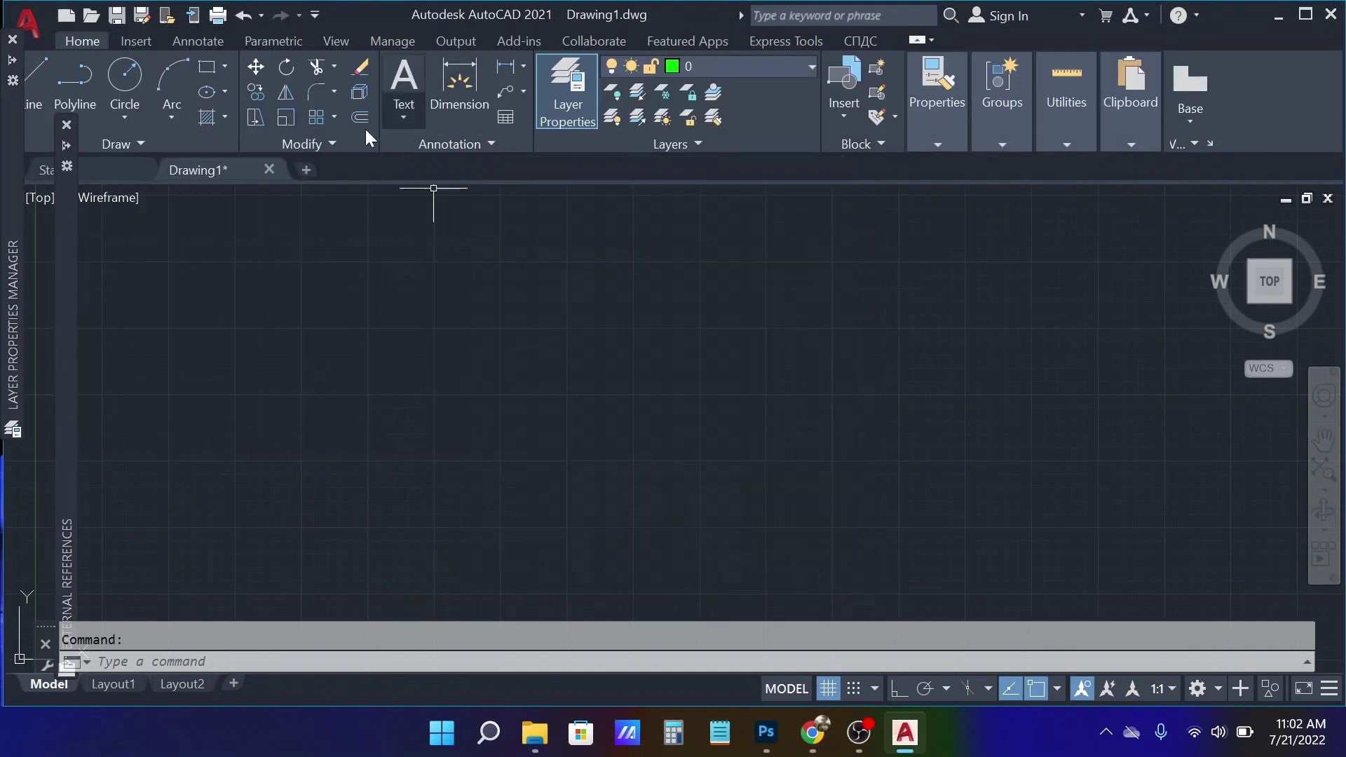
- Keep Layer sumbu's lineweight at 0.15 mm and add one more new layer
type("la")
key("Return")
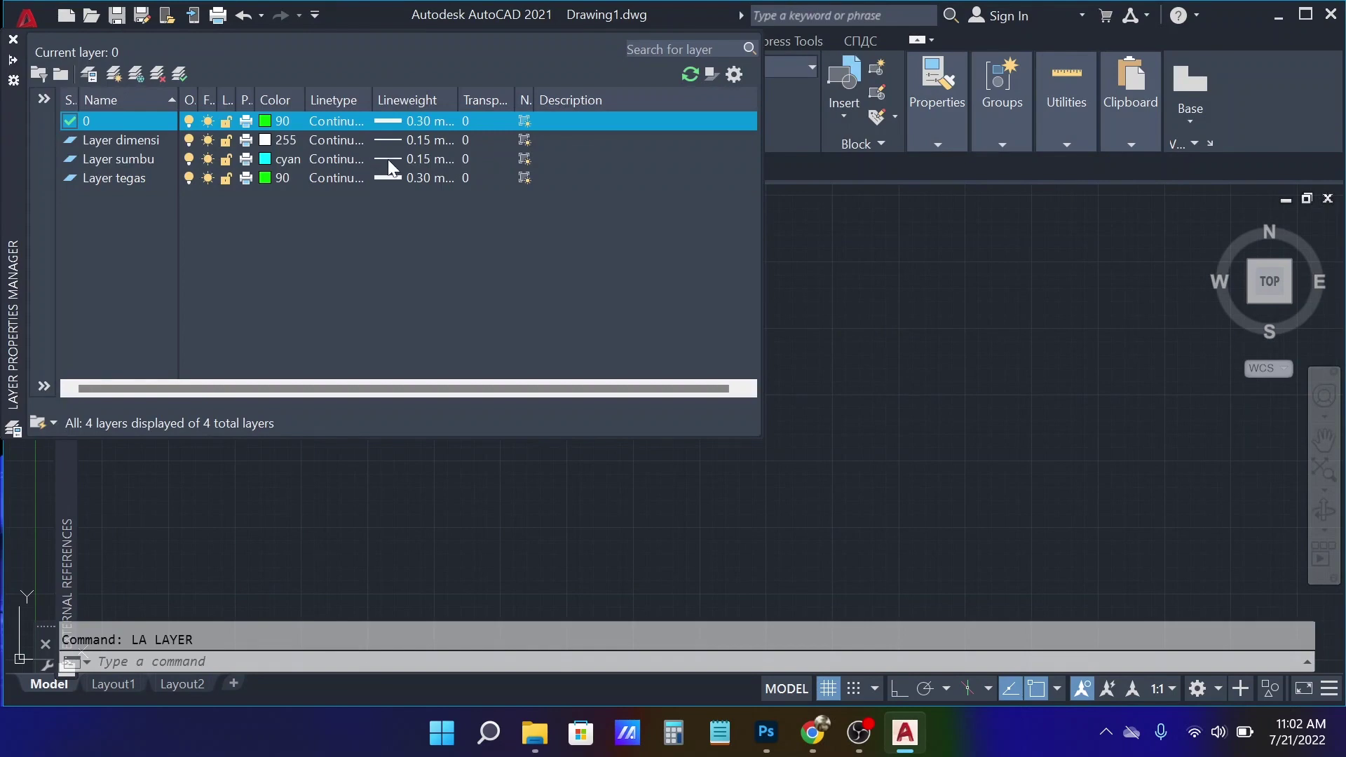
left_click(389, 161)
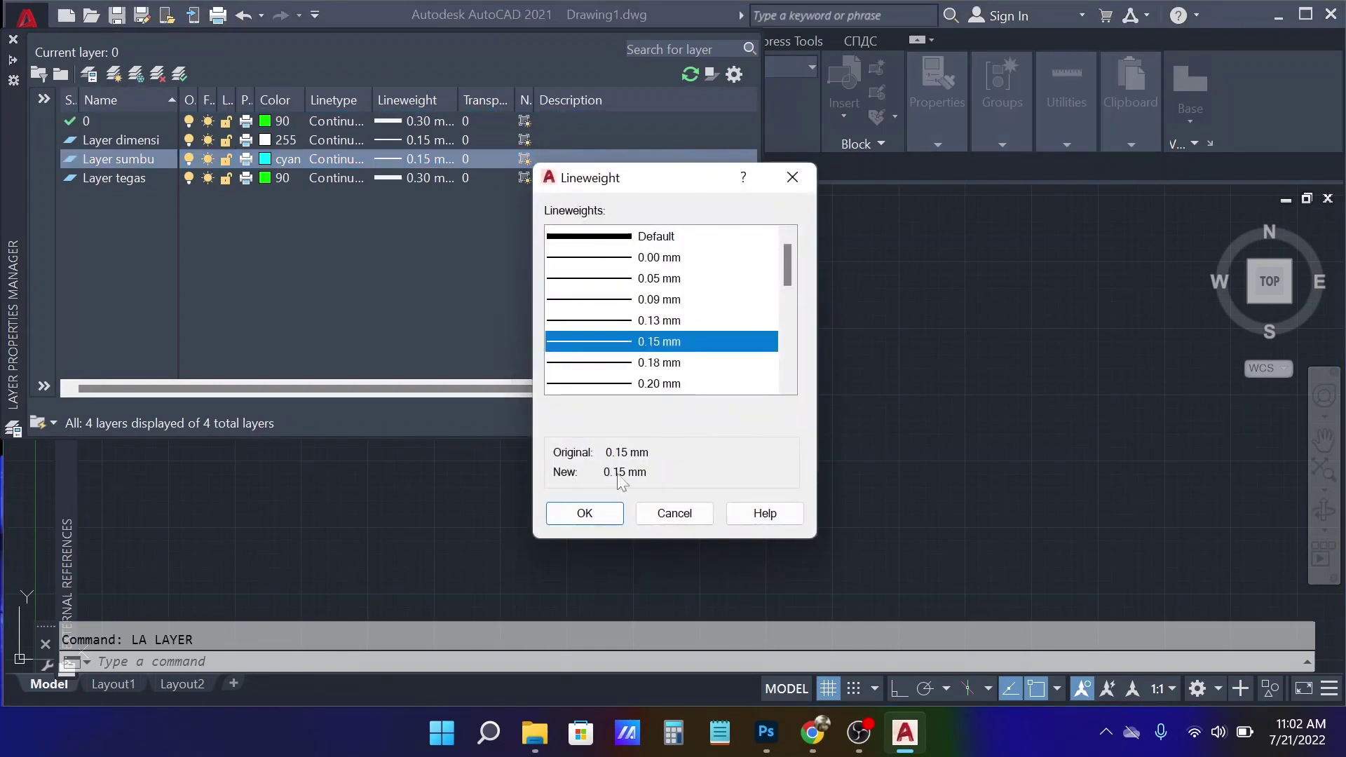
left_click(594, 517)
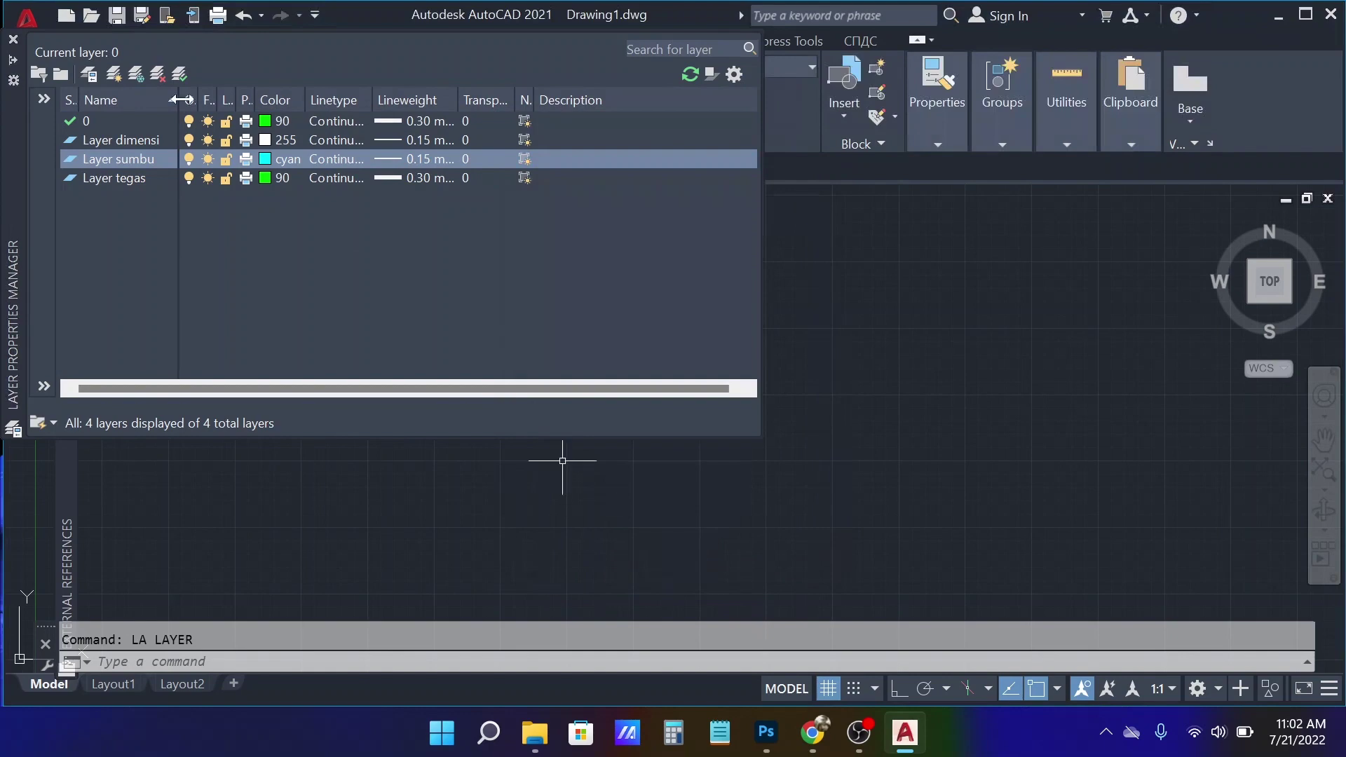
left_click(111, 75)
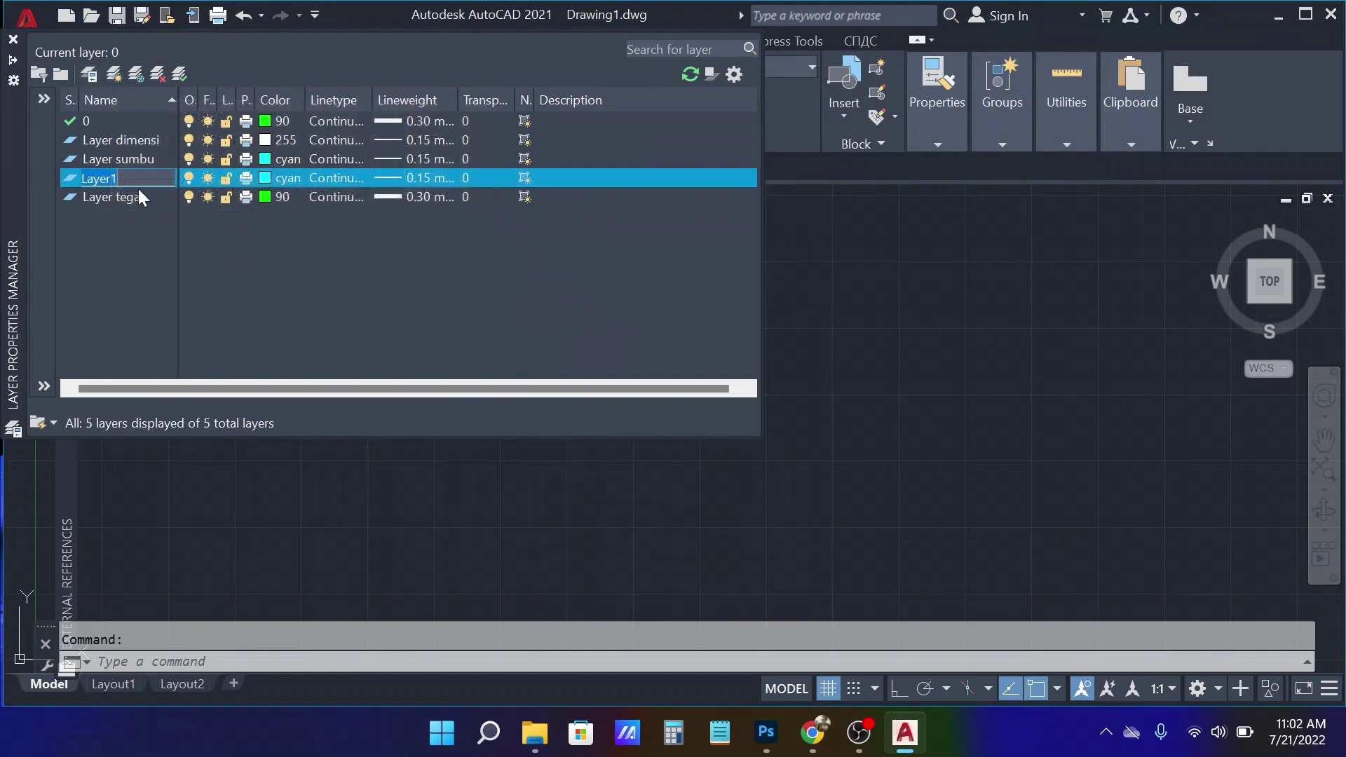
- Name the new layer 'Layer maya' and make it magenta
type("Layer ")
type("maya")
left_click(278, 180)
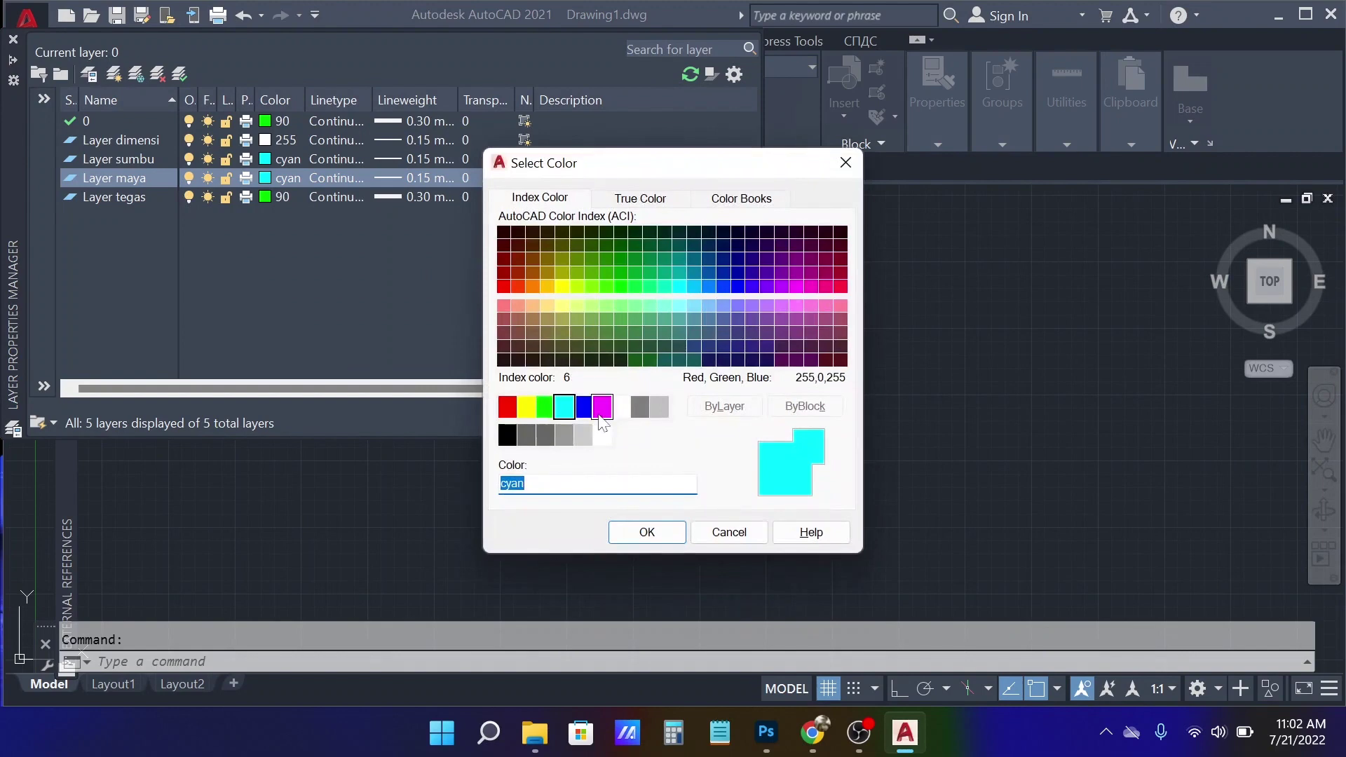
left_click(601, 407)
left_click(651, 534)
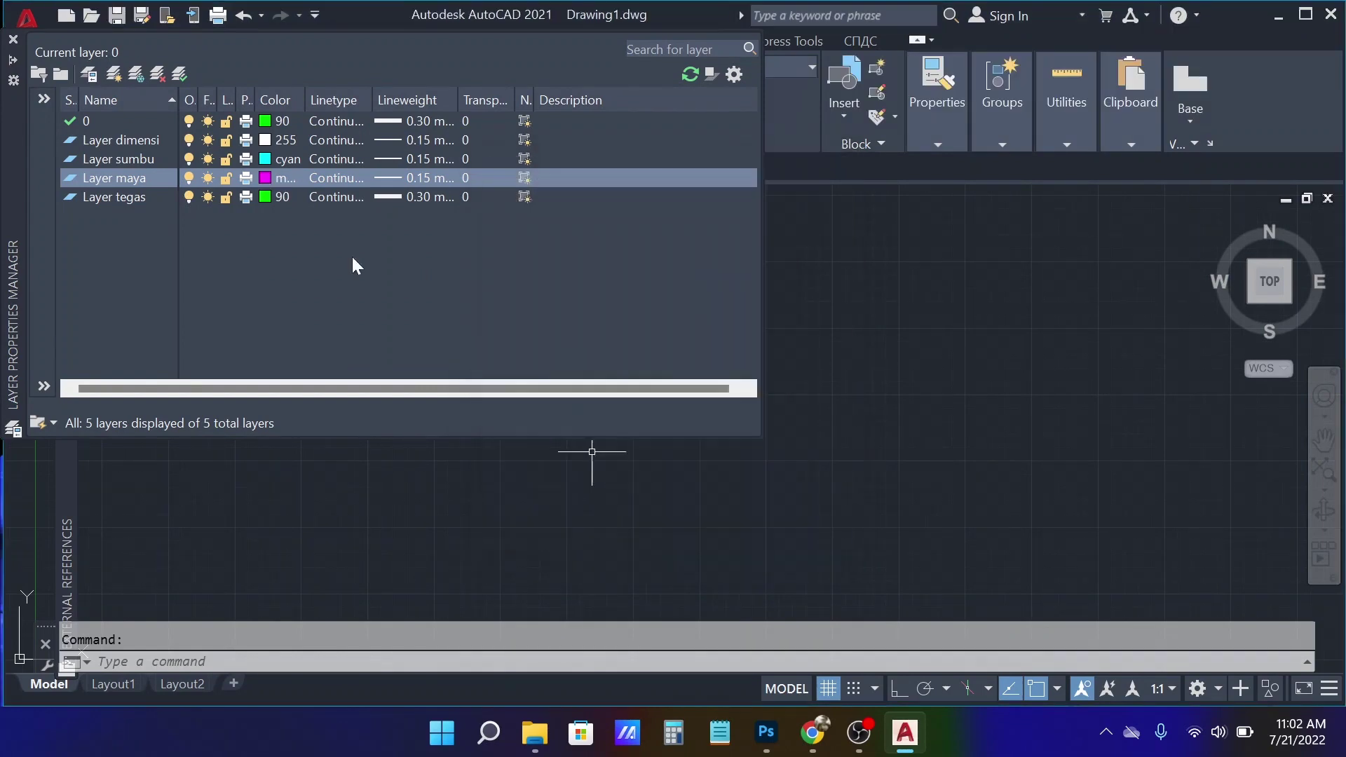
- Load the ACAD_ISO03W100 linetype and assign it to Layer maya
left_click(334, 178)
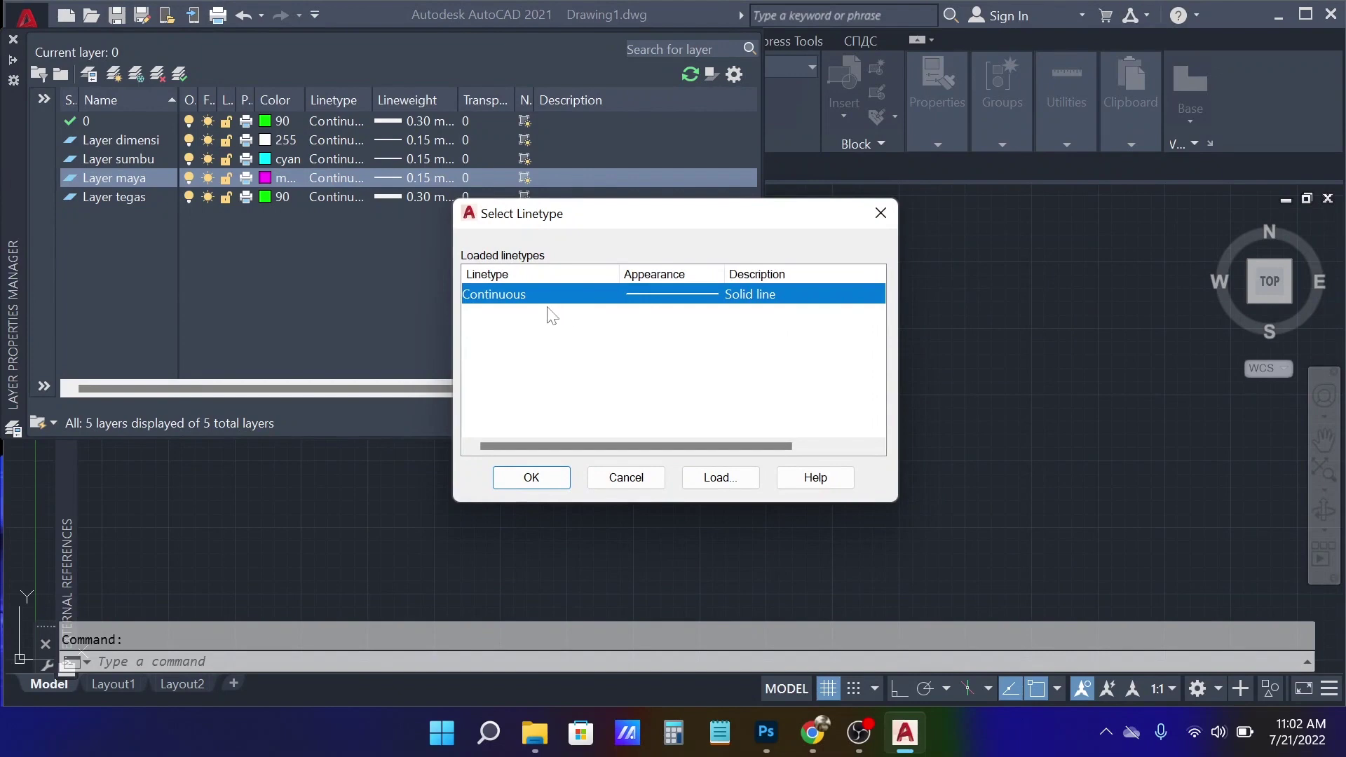
left_click(729, 480)
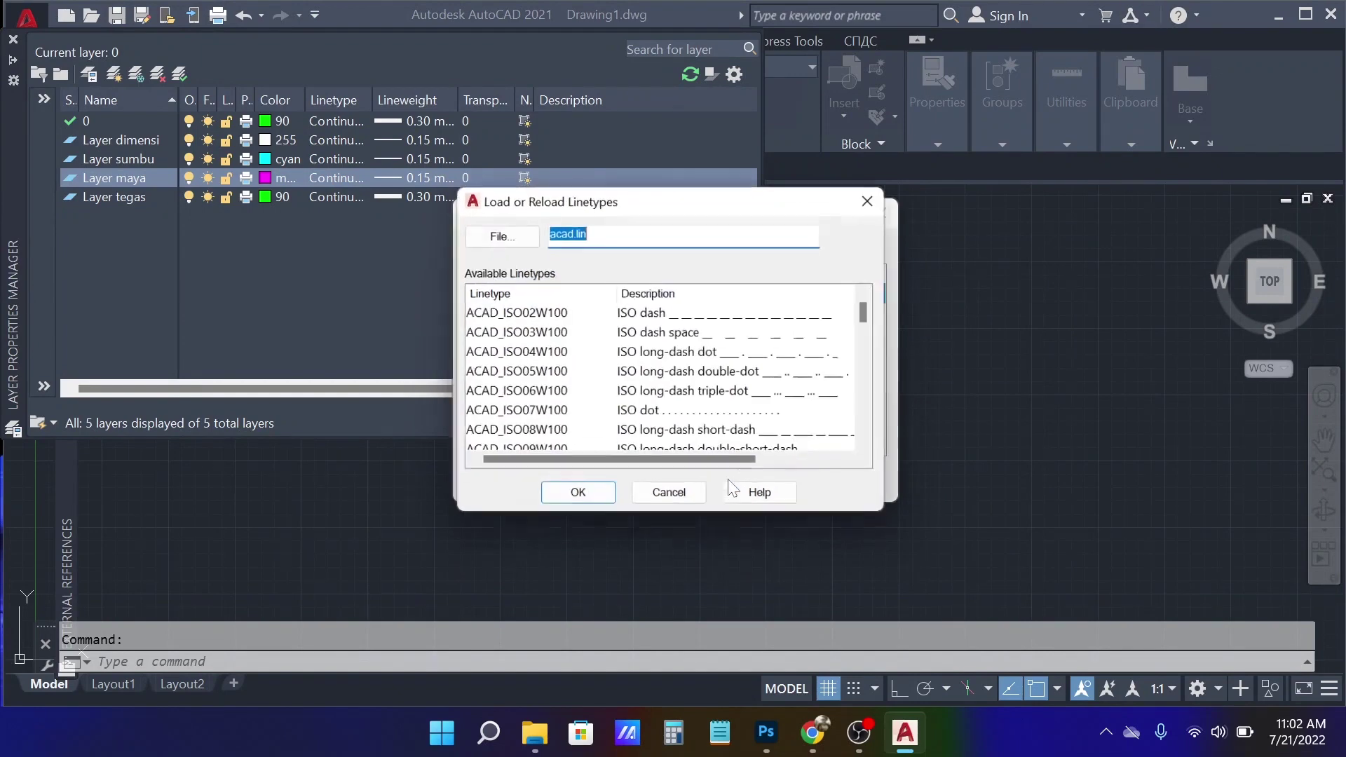
scroll(708, 353, "down", 1)
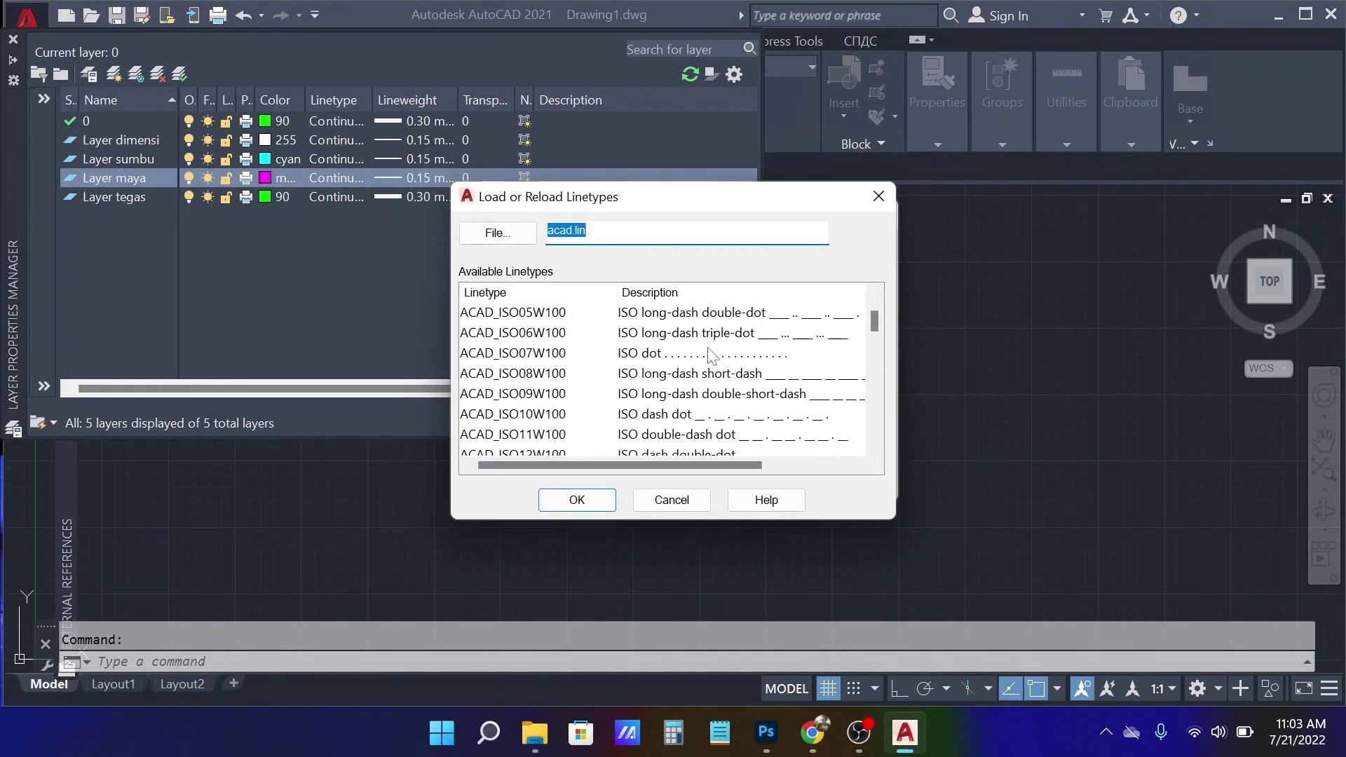
scroll(712, 356, "up", 1)
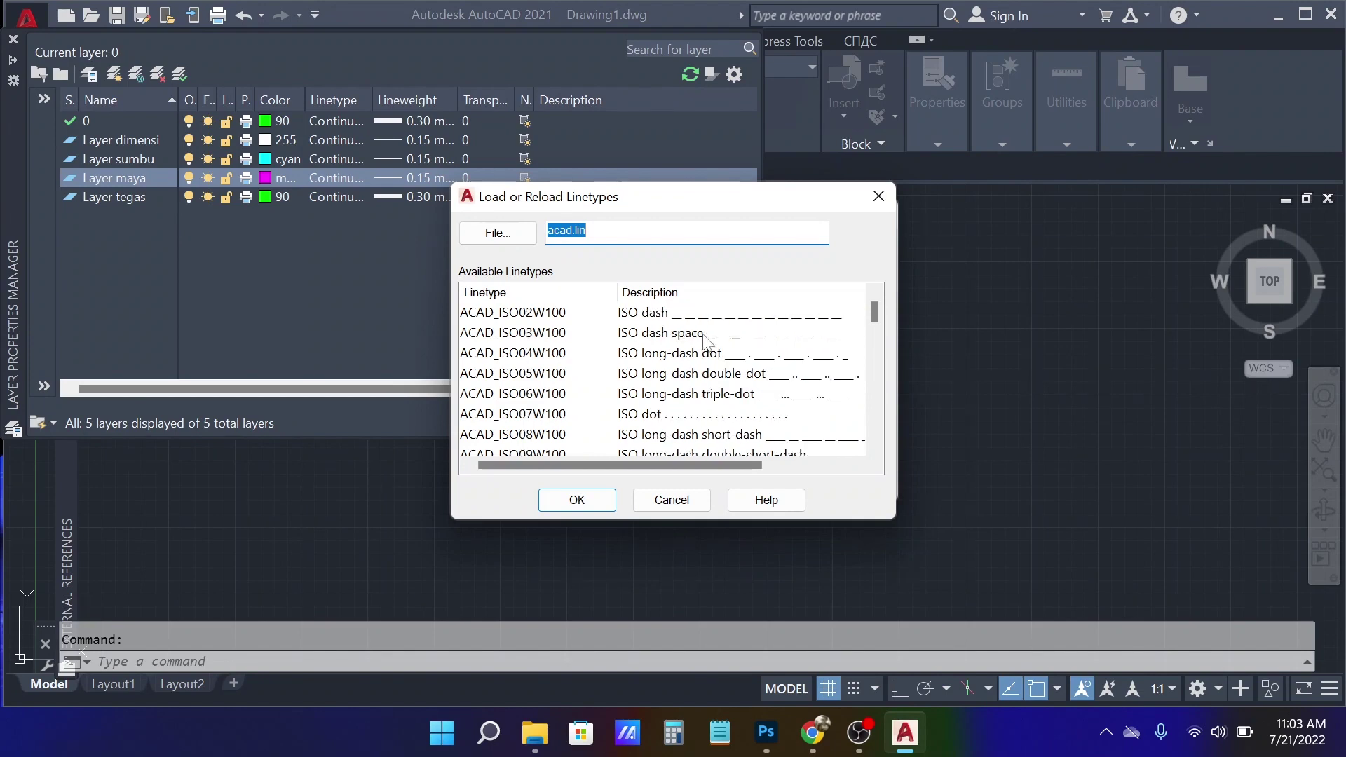
left_click(675, 337)
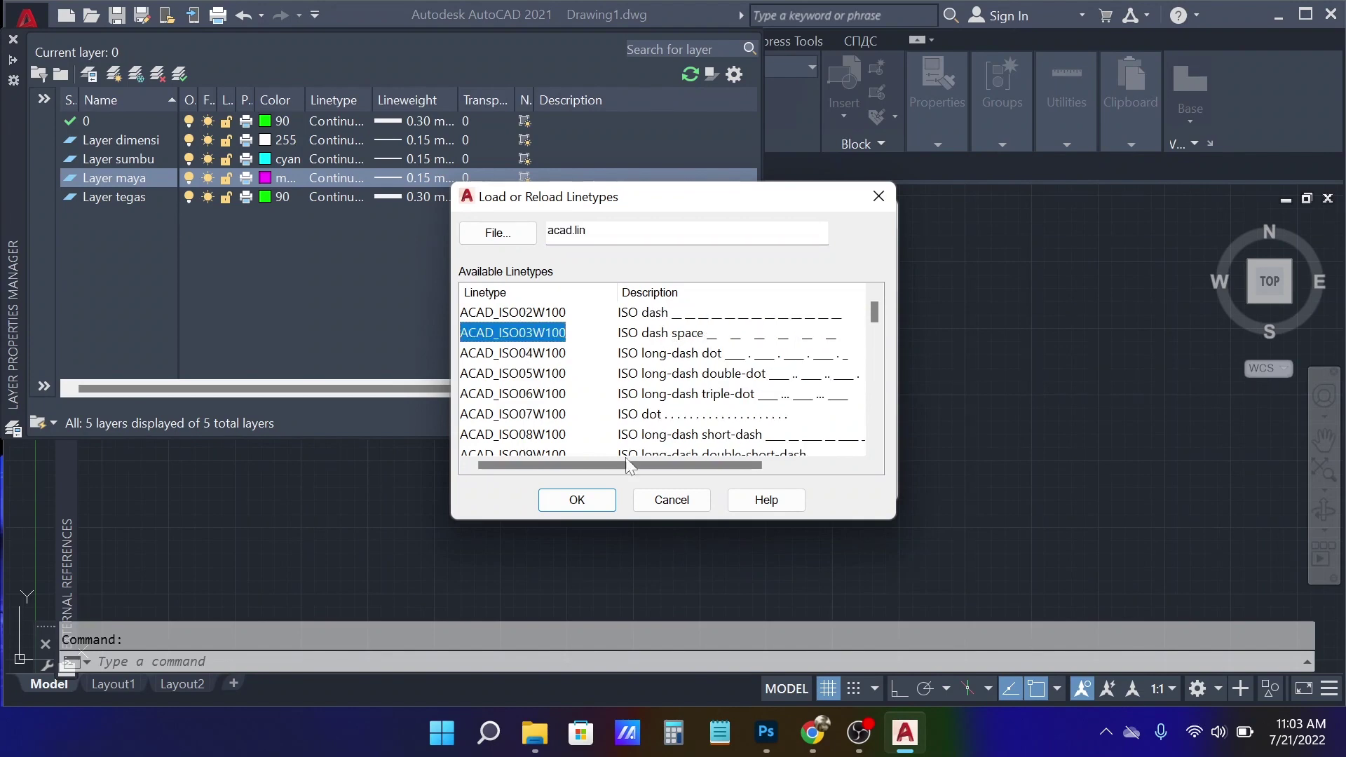
left_click(577, 499)
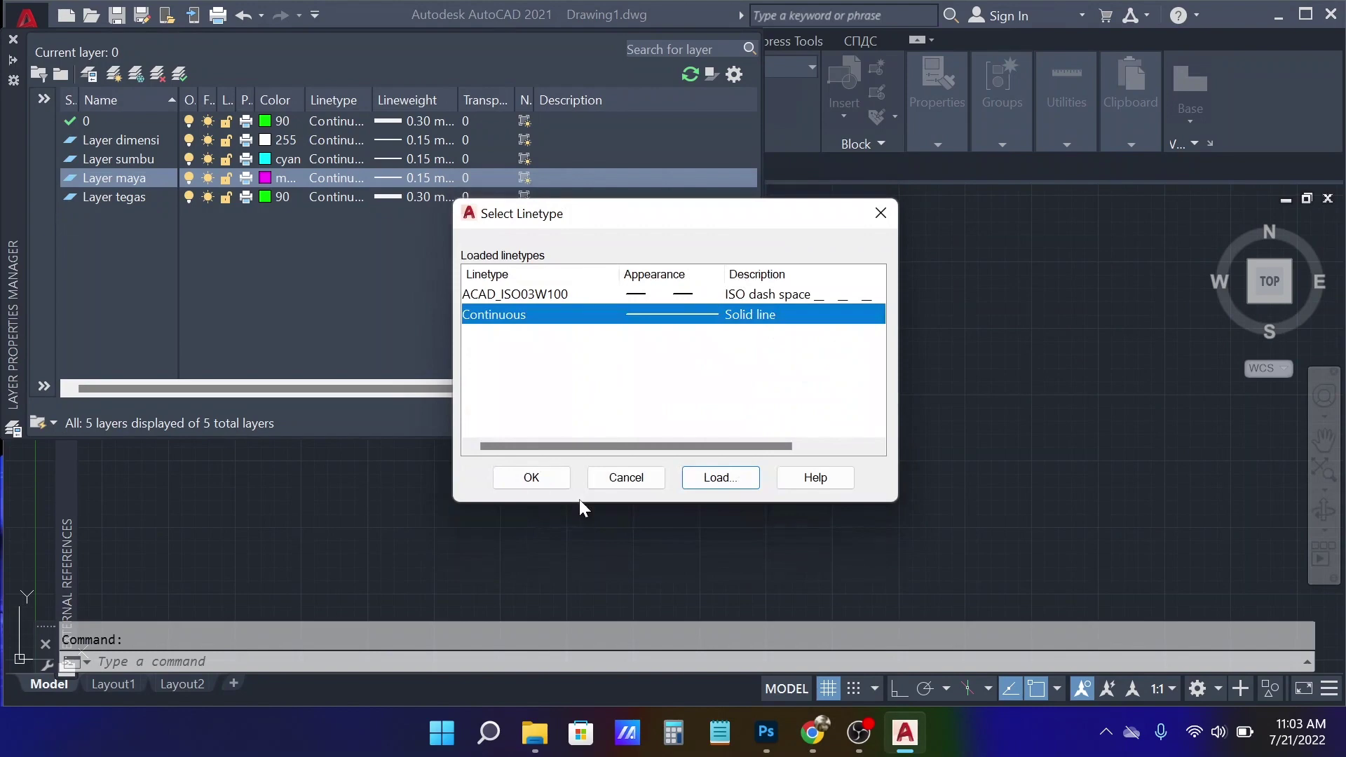
left_click(705, 294)
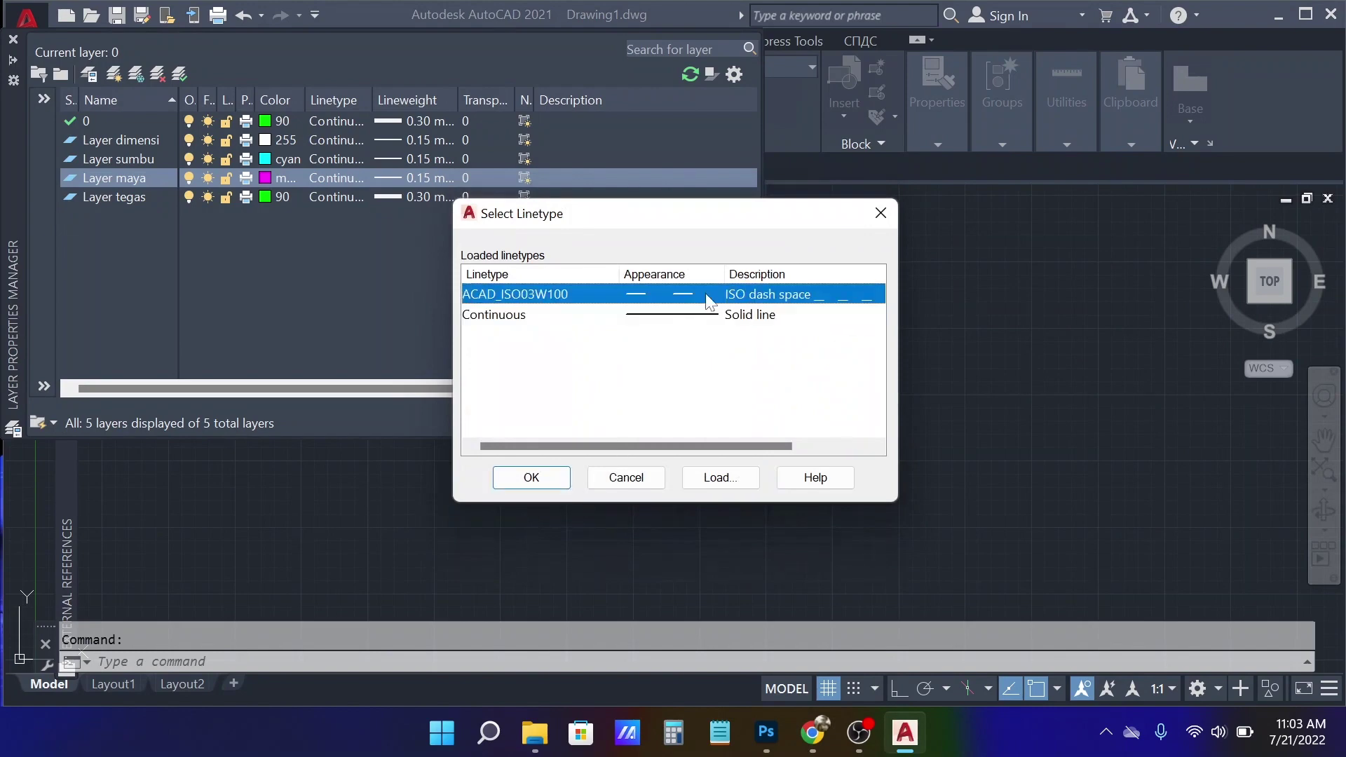
left_click(542, 478)
- Keep Layer maya's lineweight at 0.15 mm
type("LA")
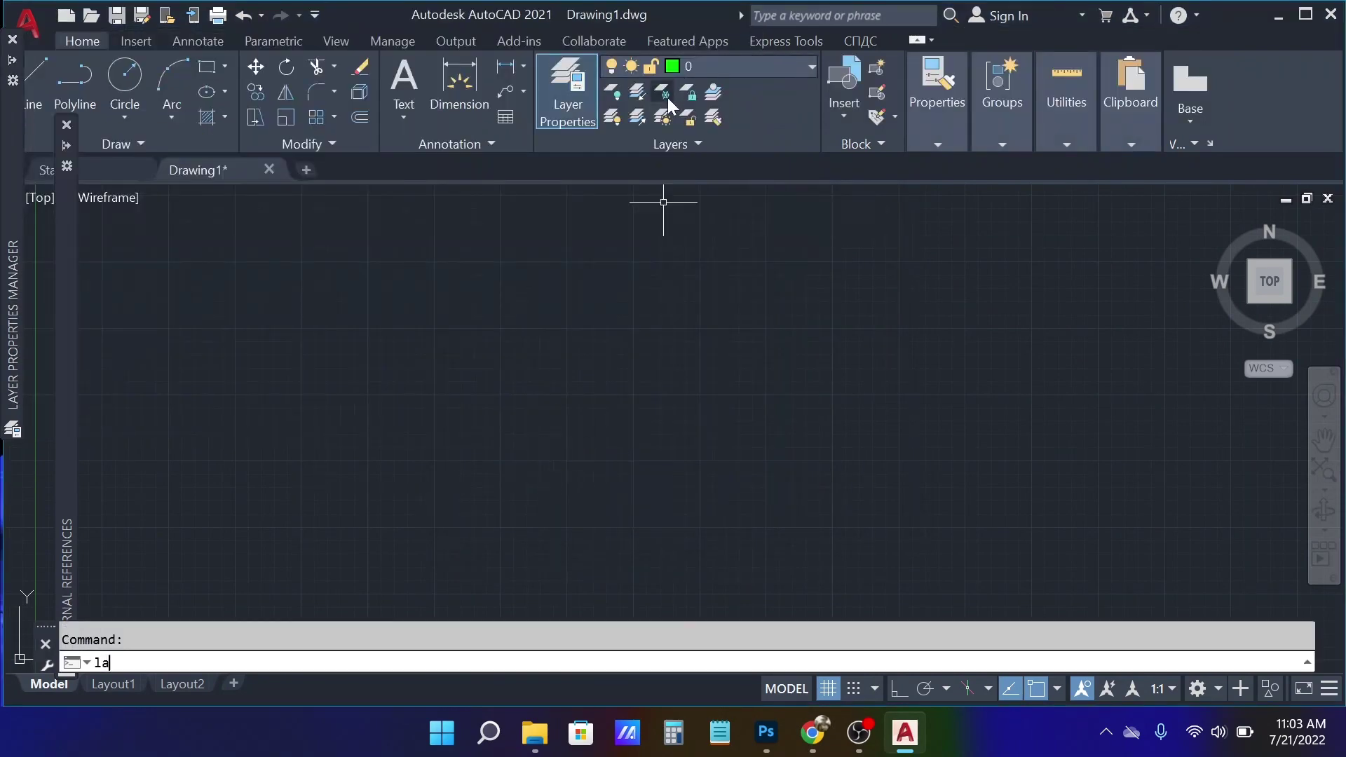
key("Return")
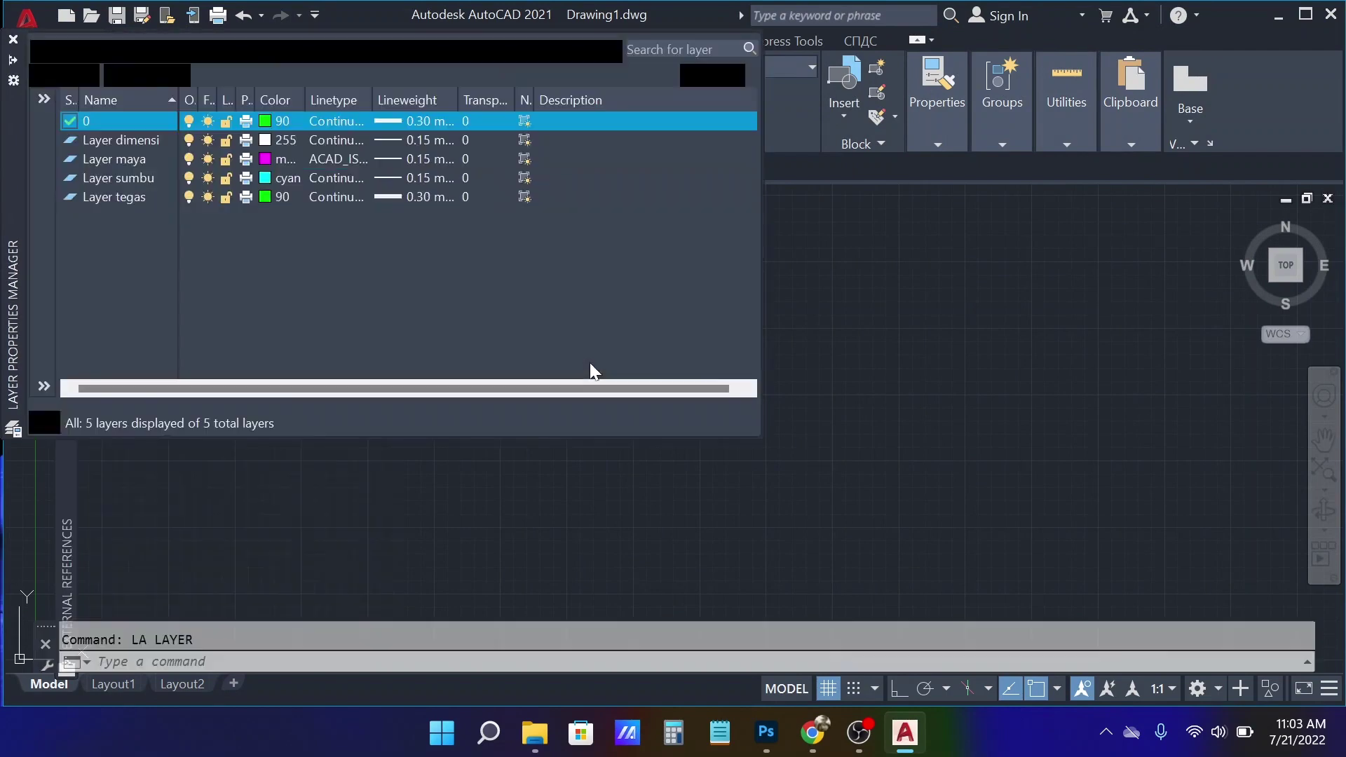
left_click(401, 158)
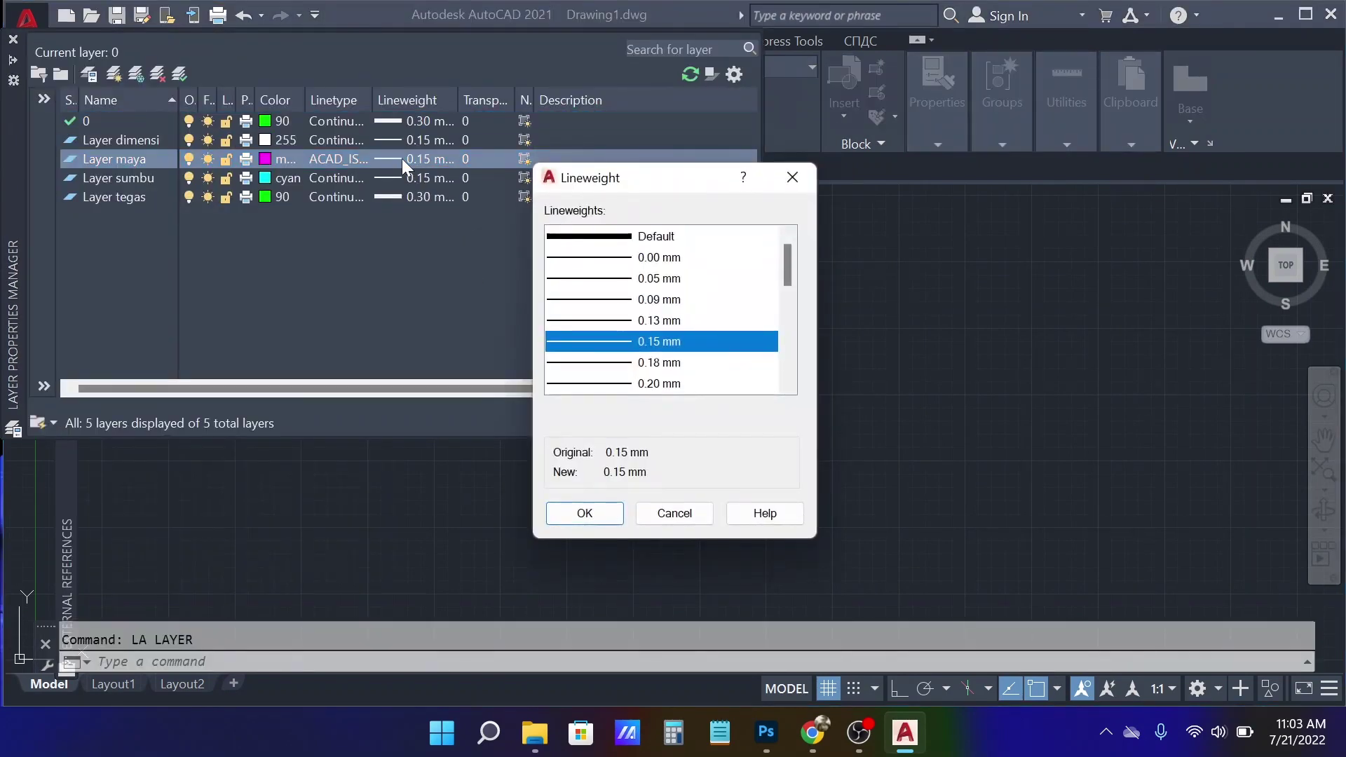
left_click(609, 515)
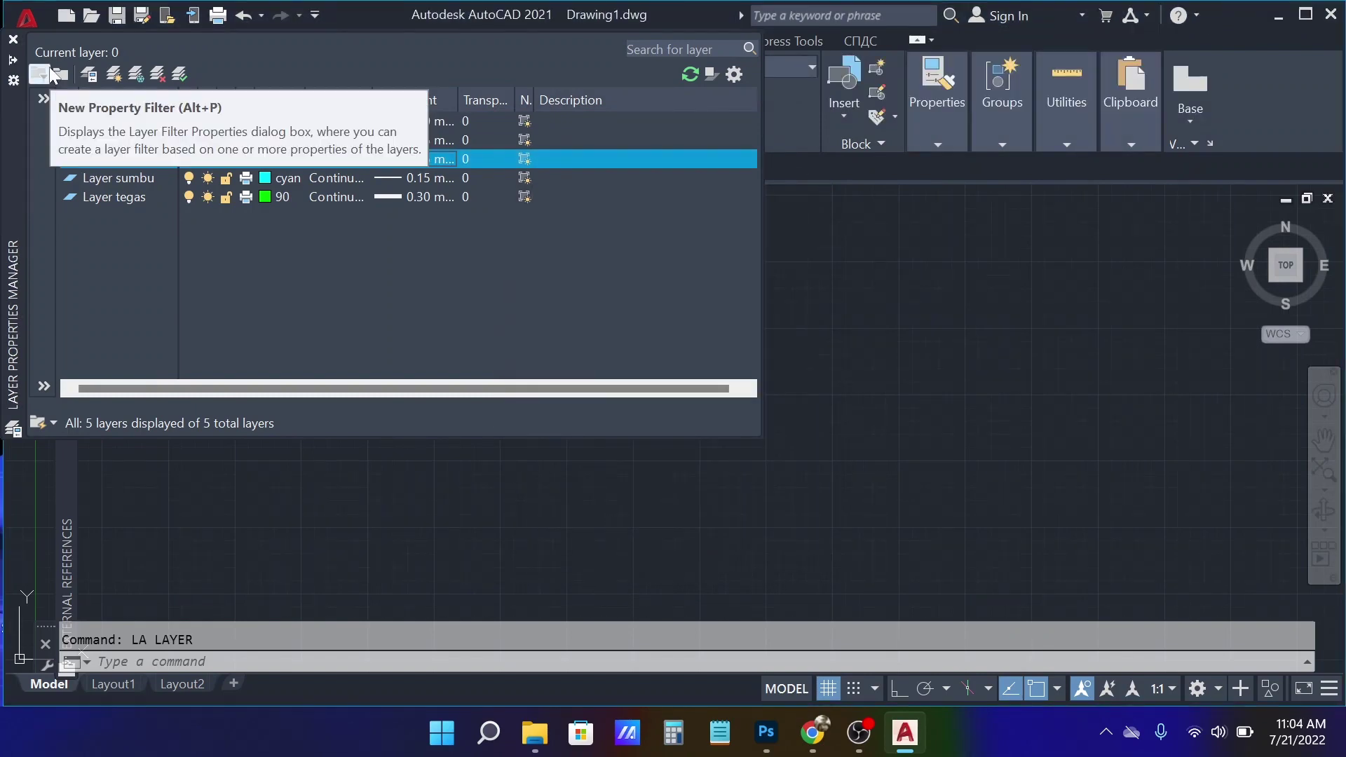
- Load the ACAD_ISO08W100 long-dash short-dash linetype and assign it to Layer sumbu
left_click(340, 177)
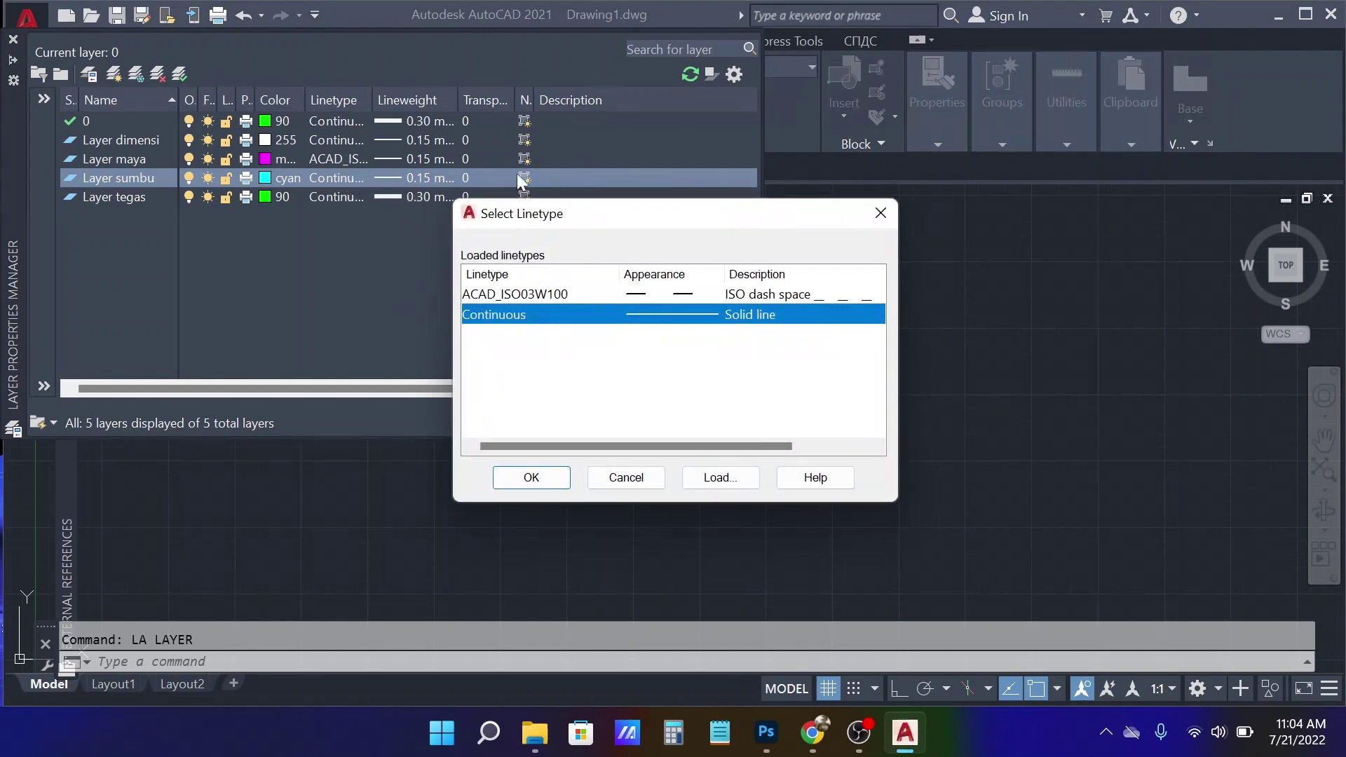
left_click(718, 482)
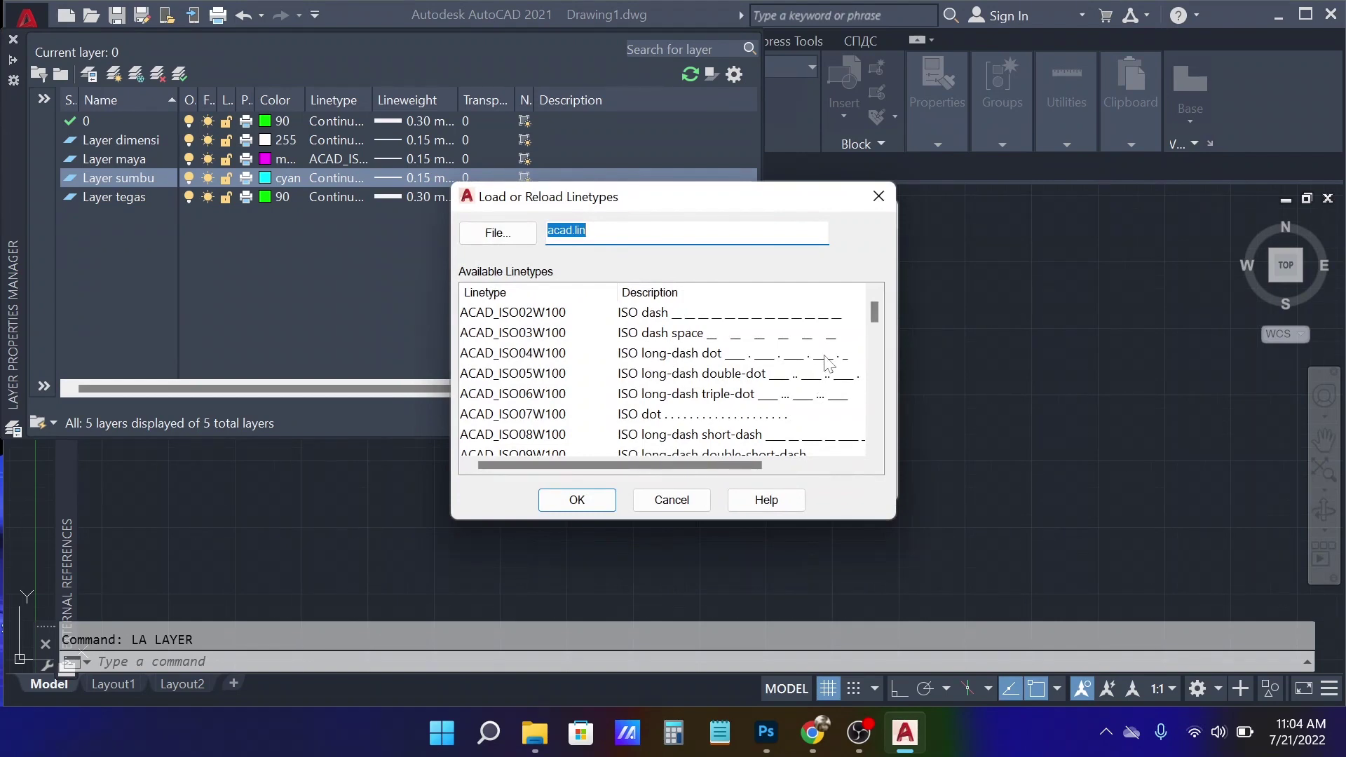
left_click(708, 438)
scroll(714, 393, "down", 1)
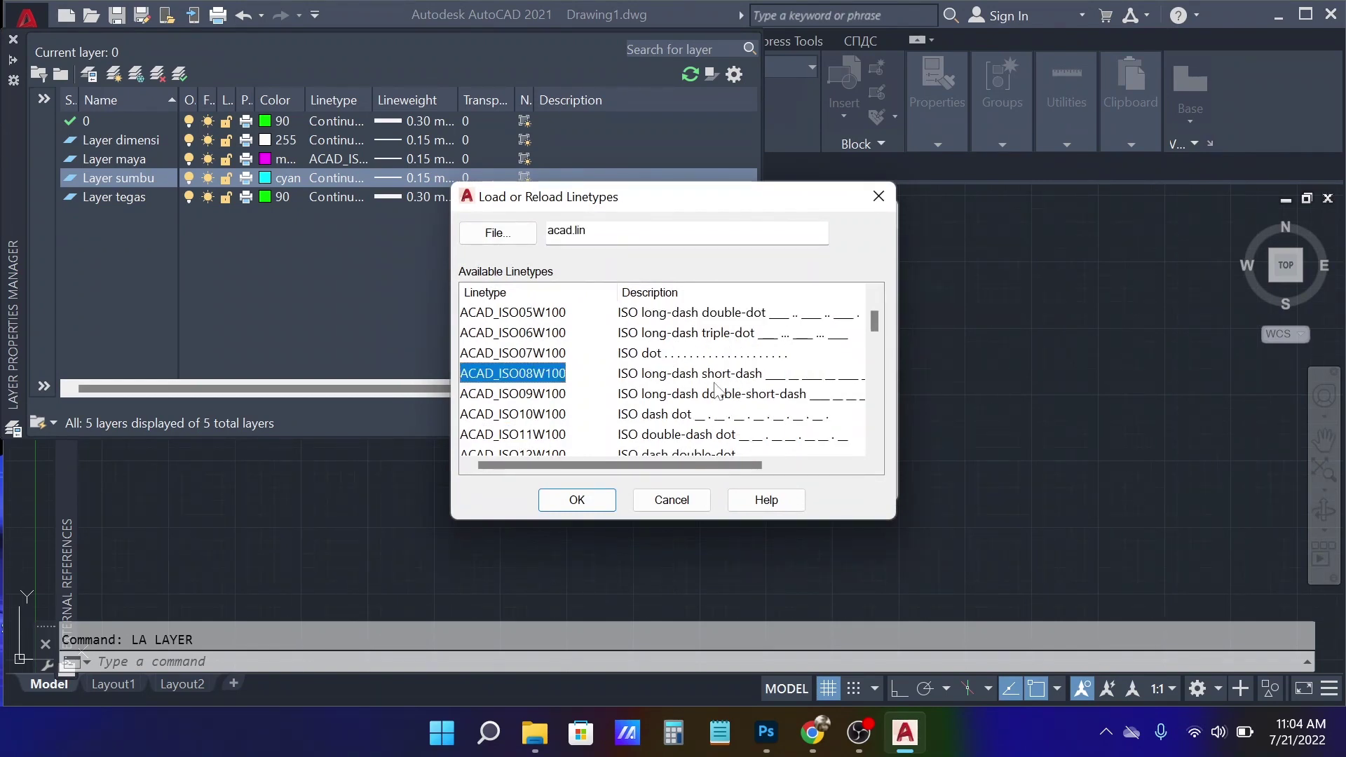
left_click(595, 502)
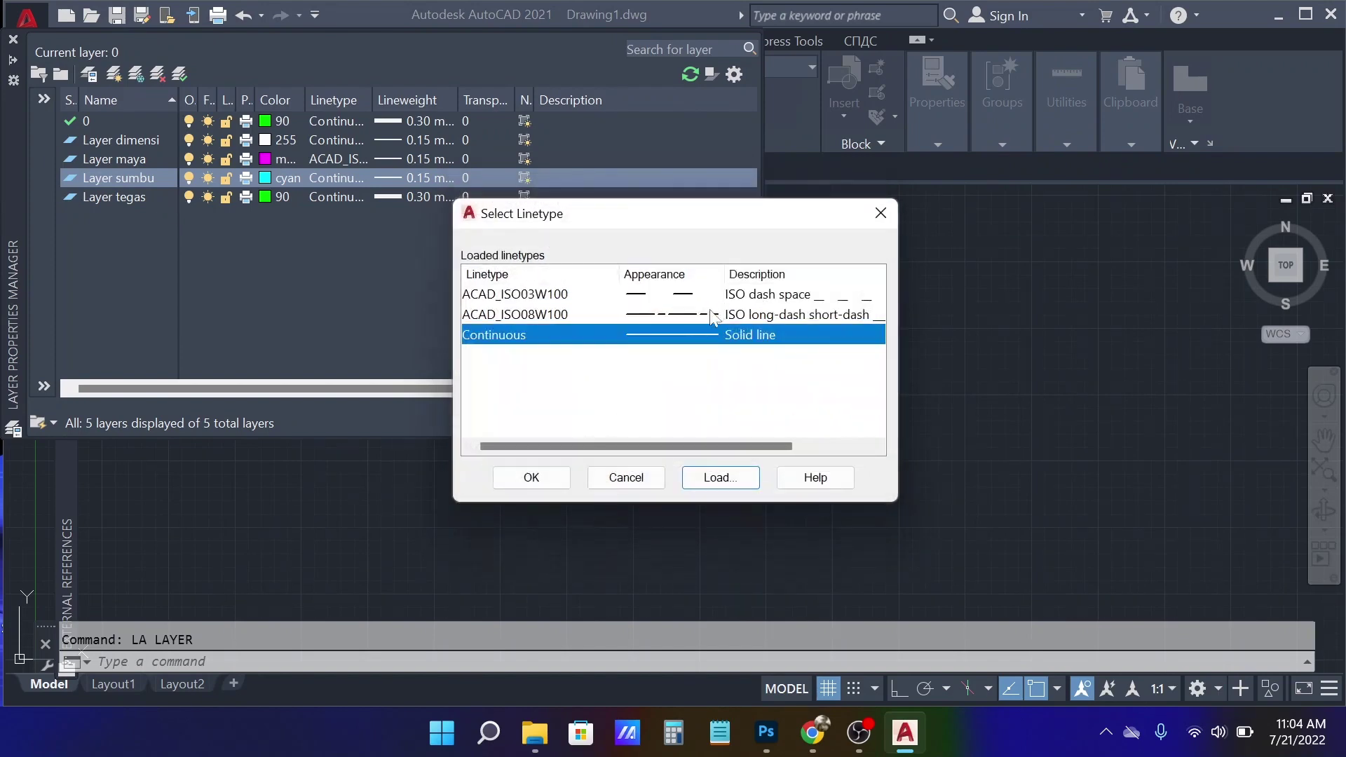
left_click(689, 316)
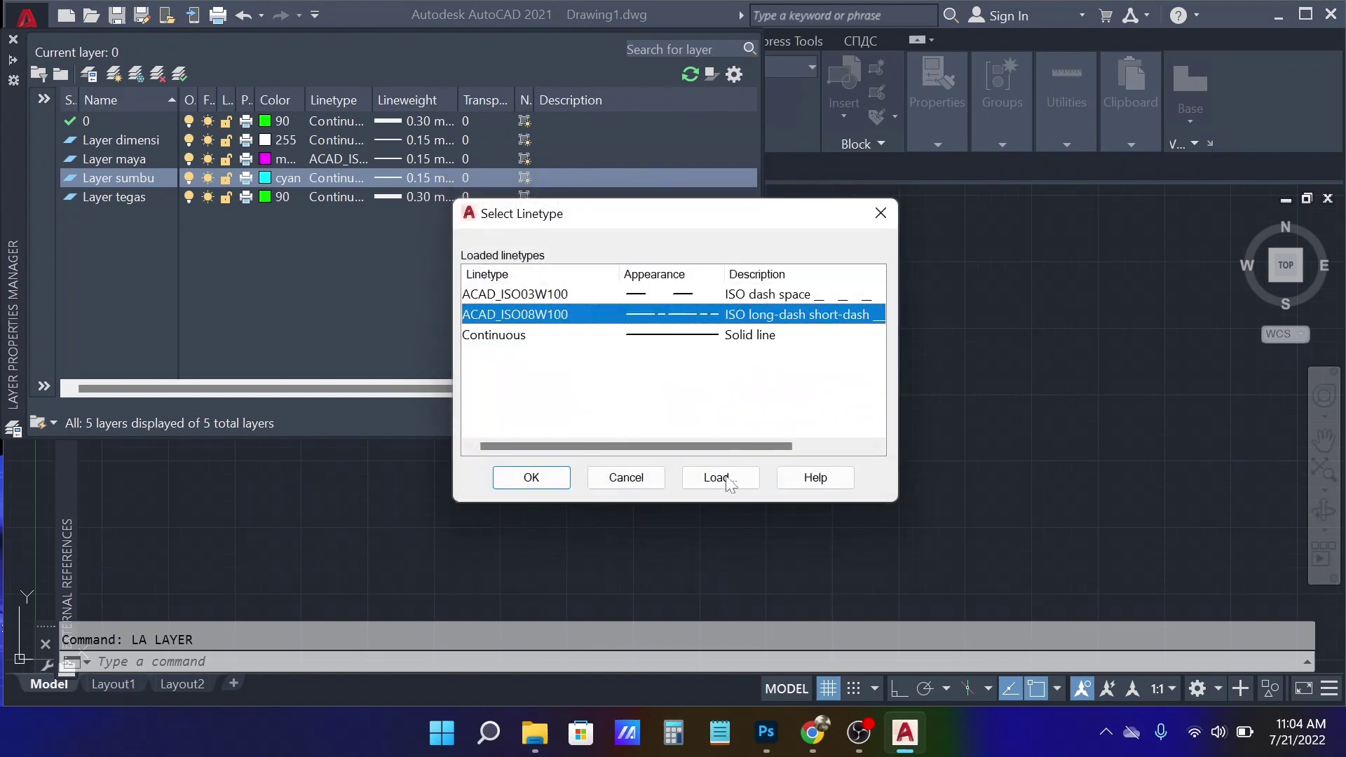
left_click(531, 478)
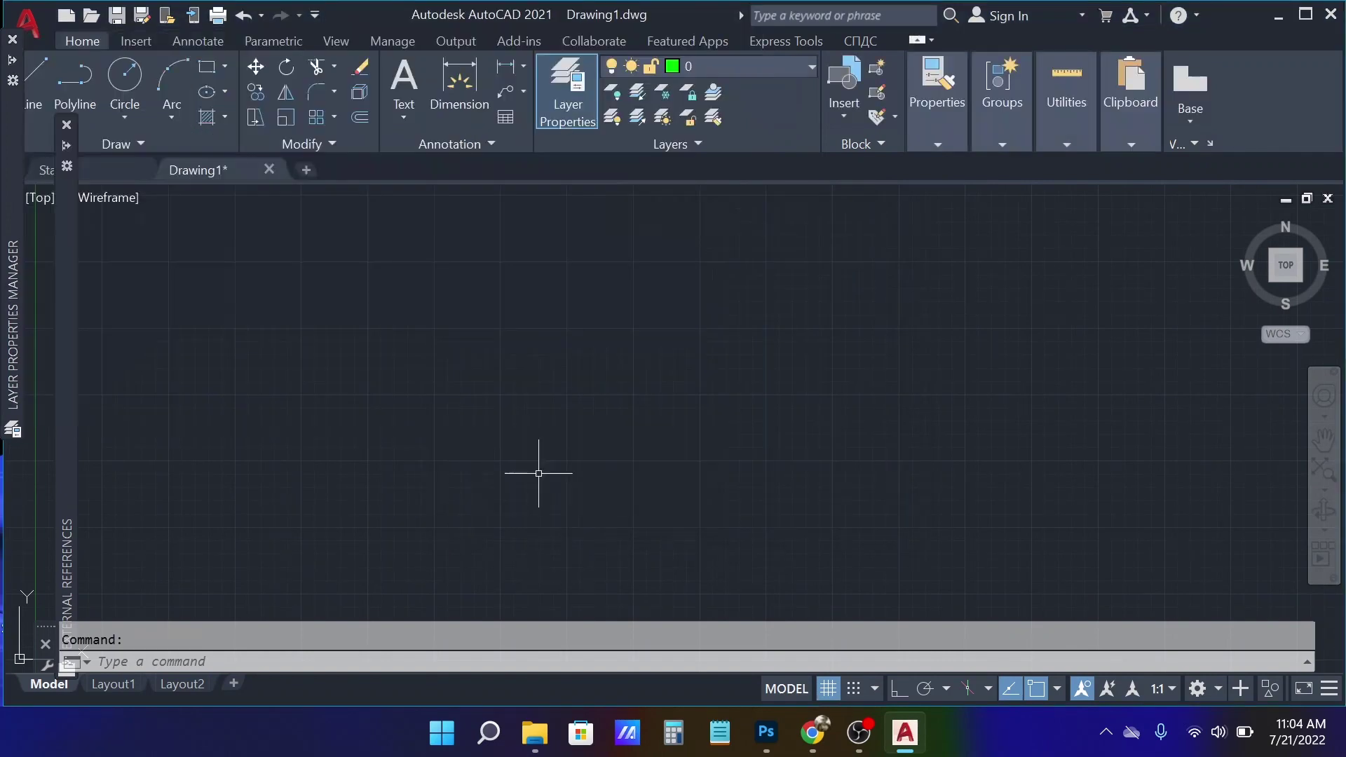
- Draw a vertical polyline centre line on Layer sumbu with Ortho turned on
left_click(800, 314)
type("pl")
key("Return")
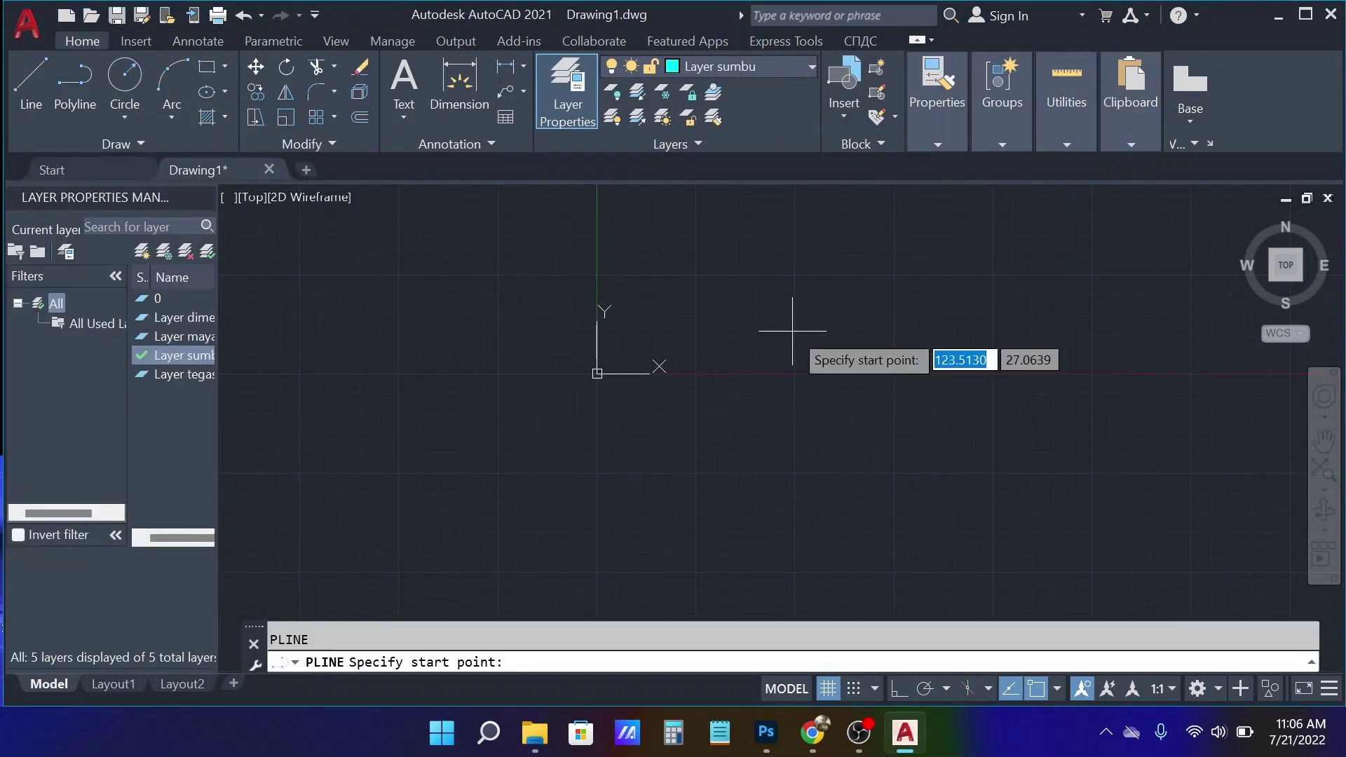
left_click(803, 275)
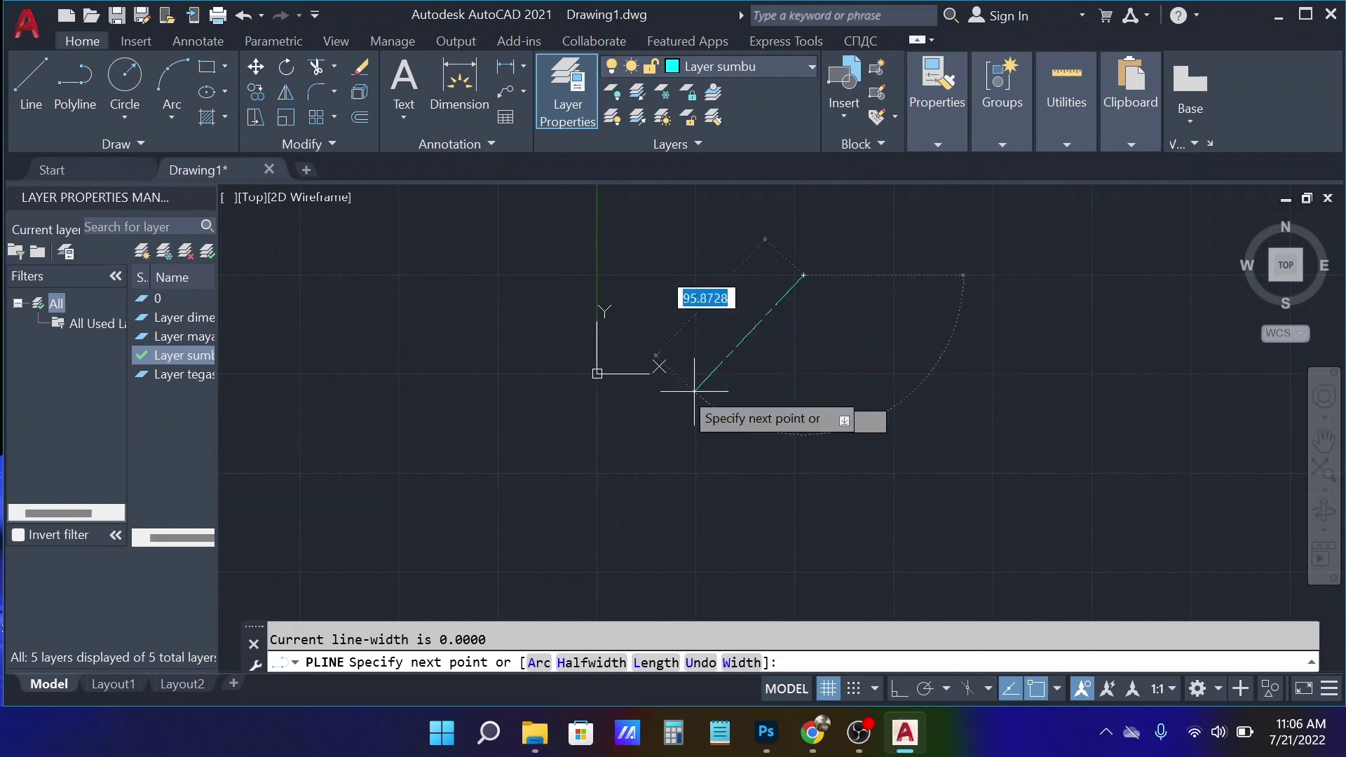
left_click(900, 687)
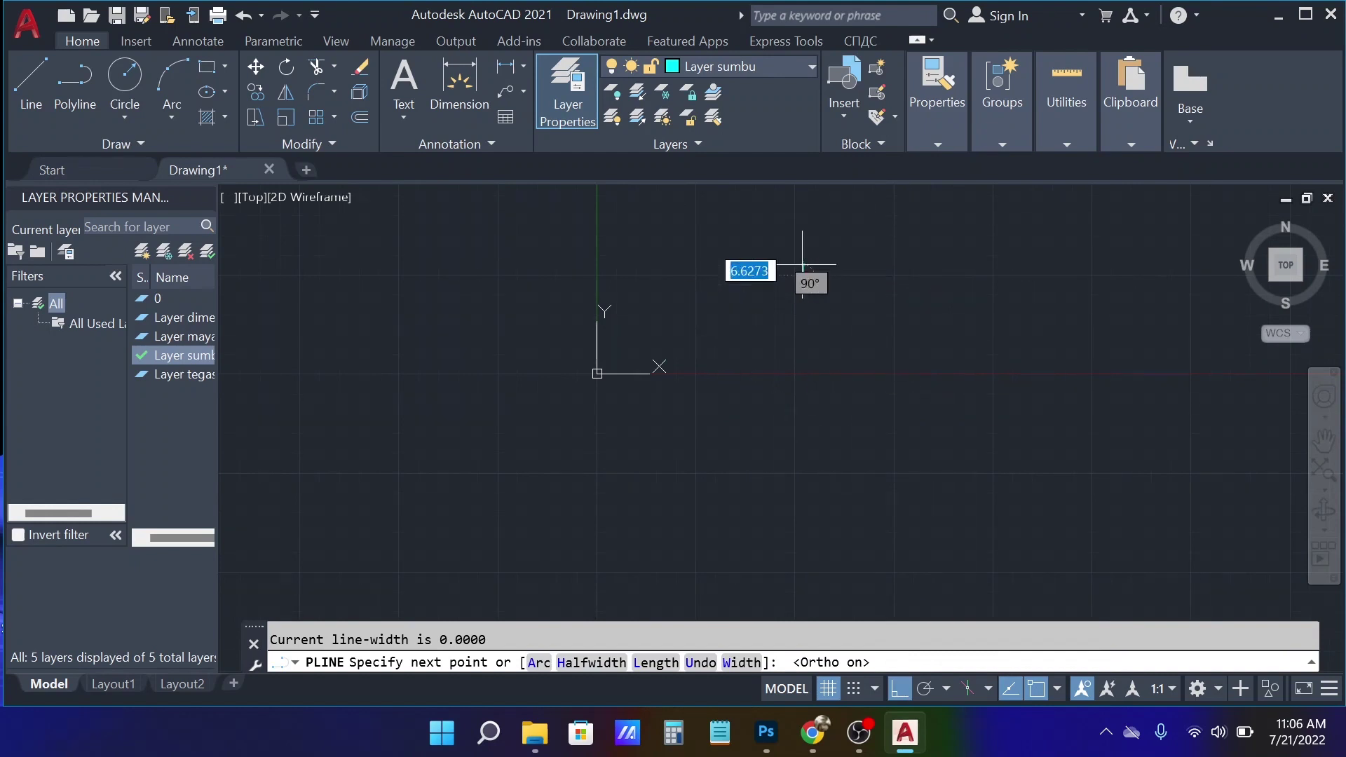
left_click(803, 400)
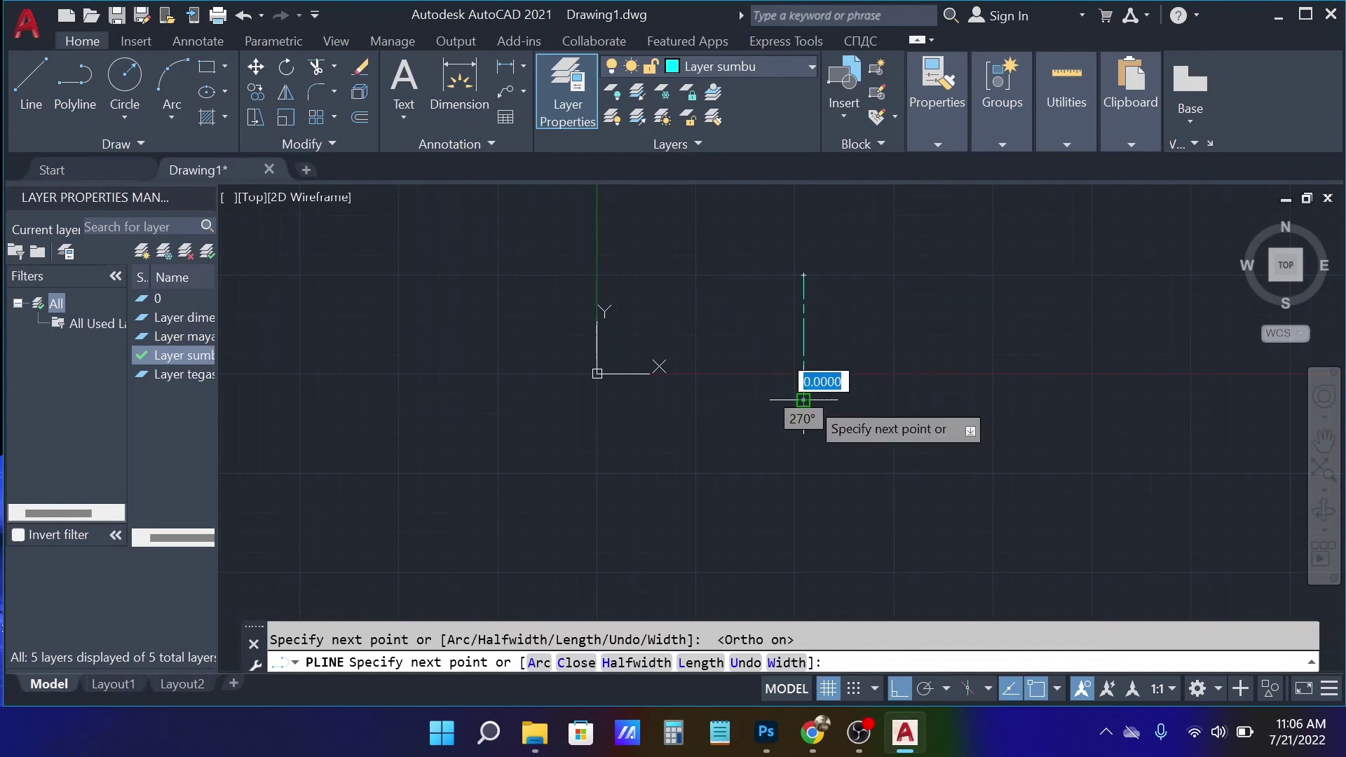
key("Return")
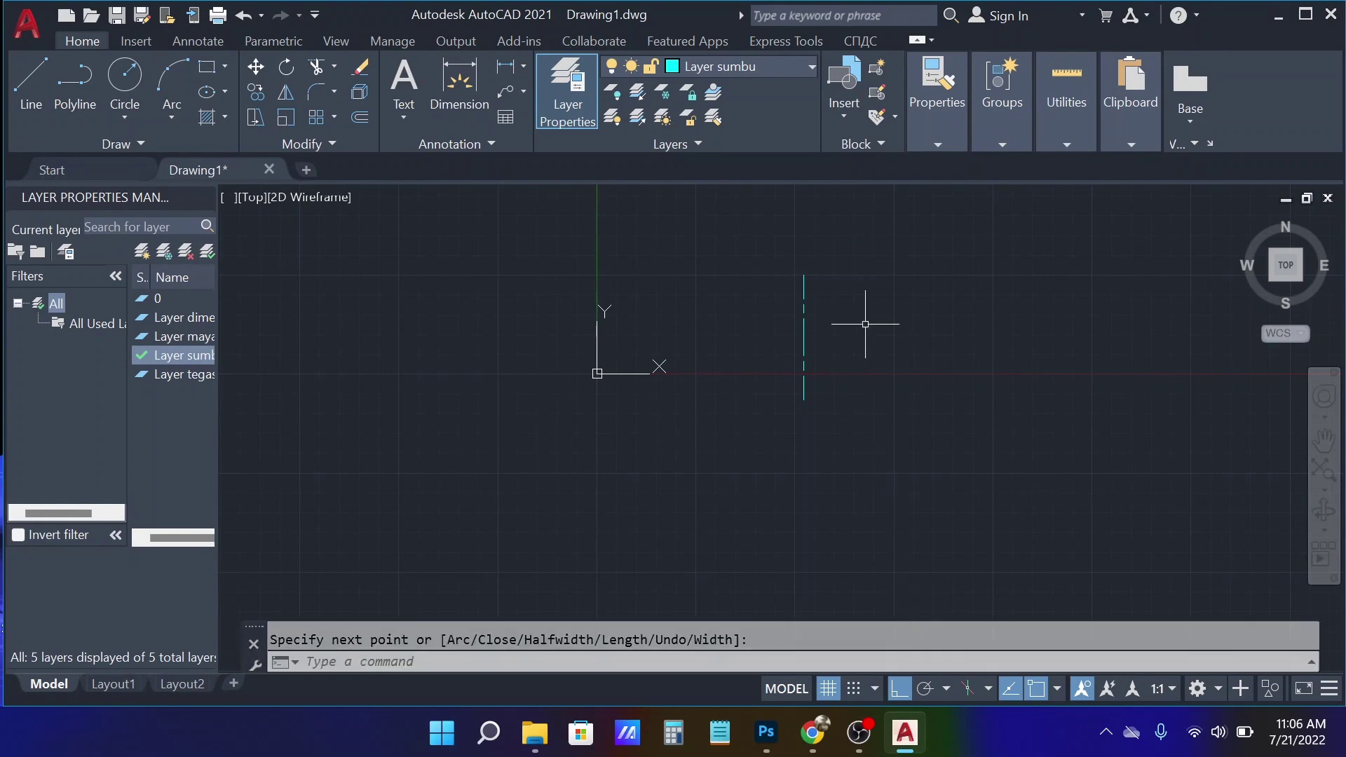
key("Return")
key("Return")
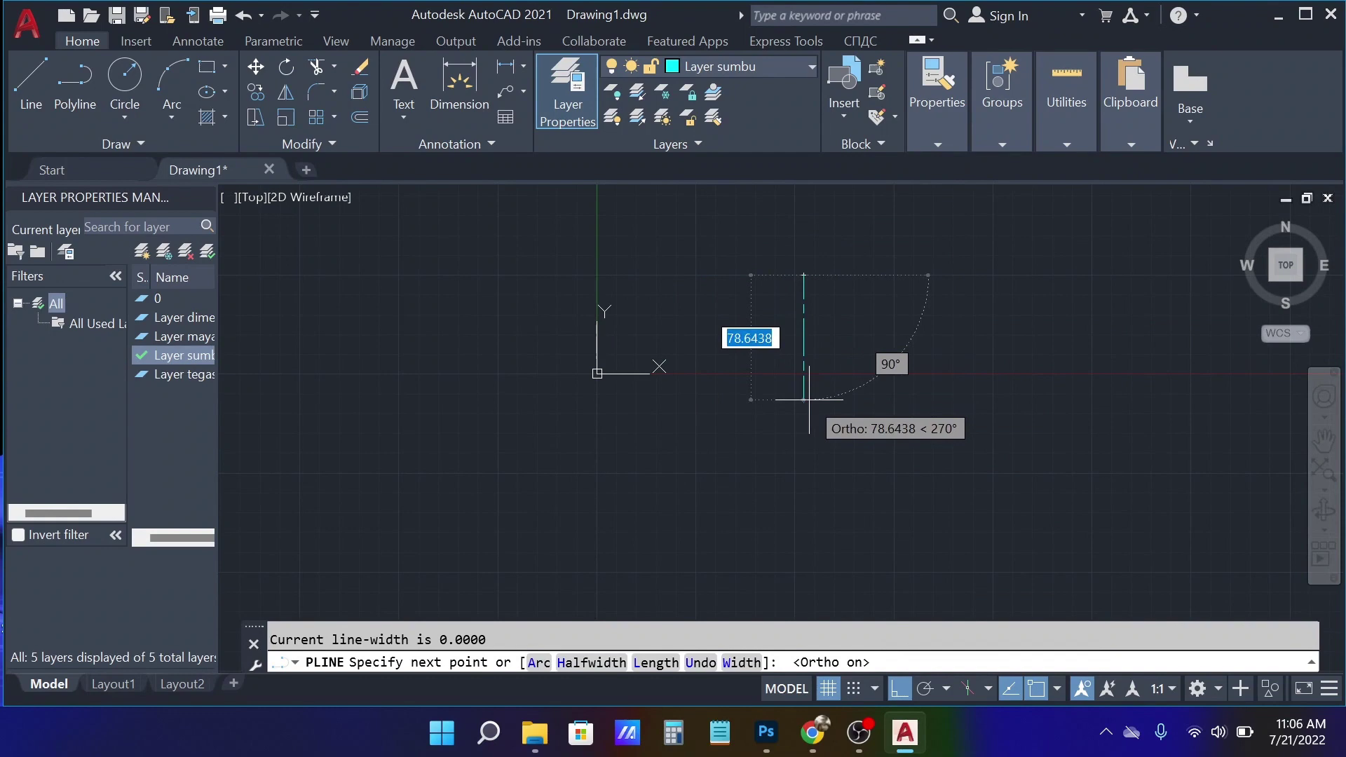
- Cancel the unfinished polyline and make Layer tegas the current layer
key("Escape")
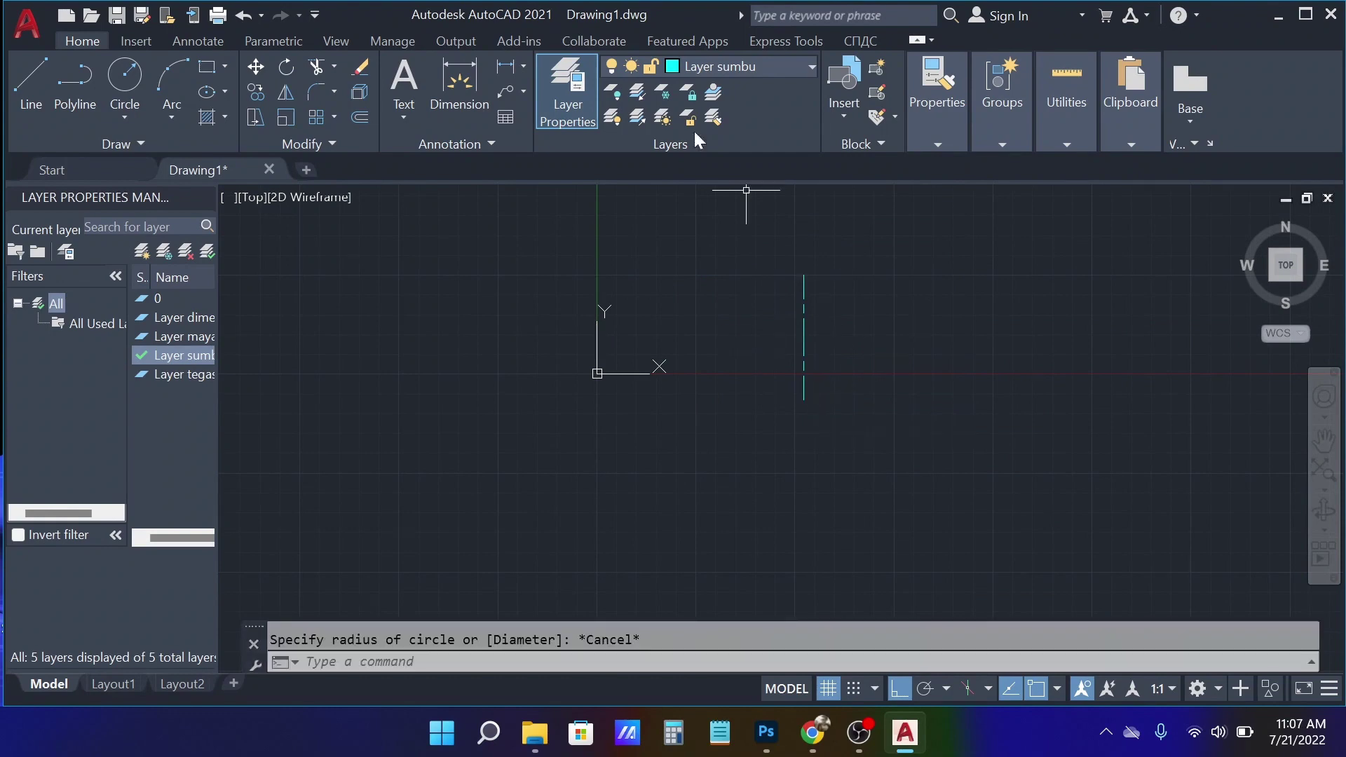
left_click(708, 63)
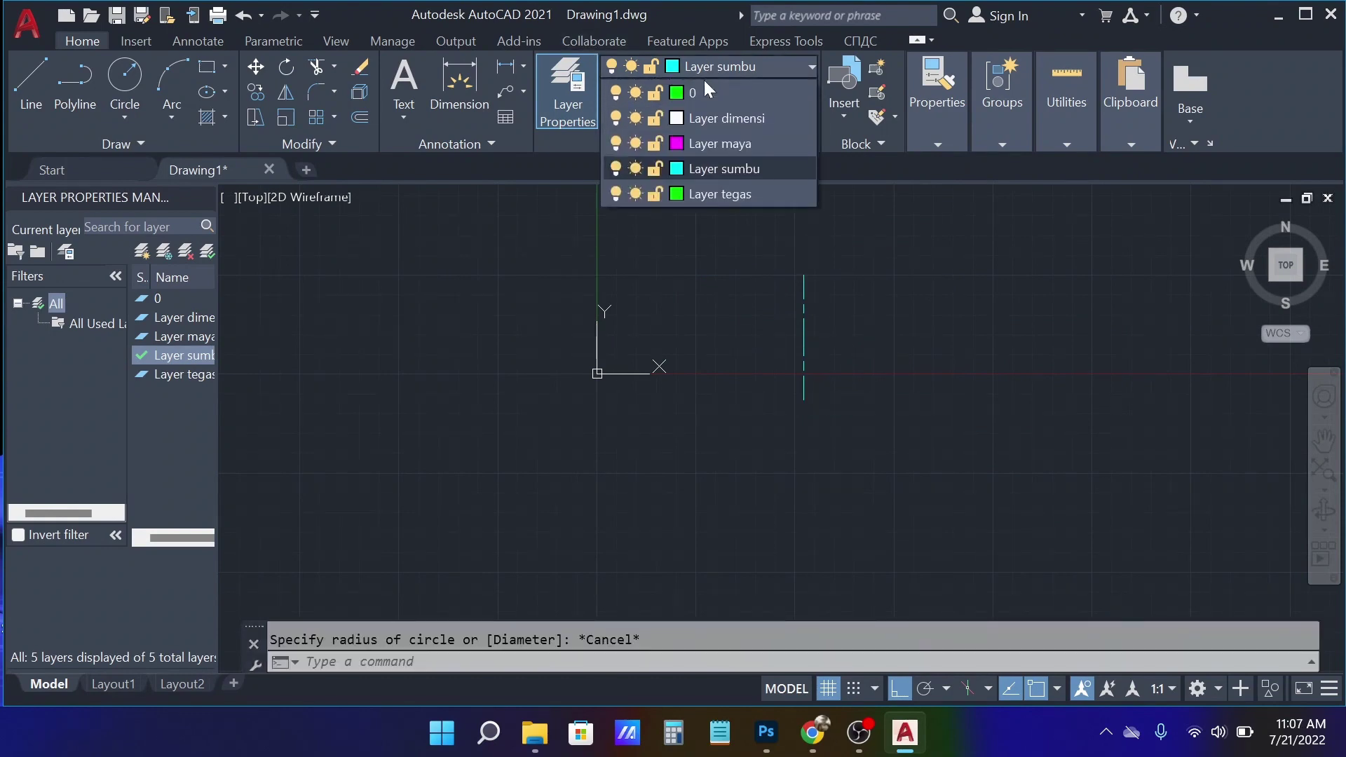
left_click(750, 196)
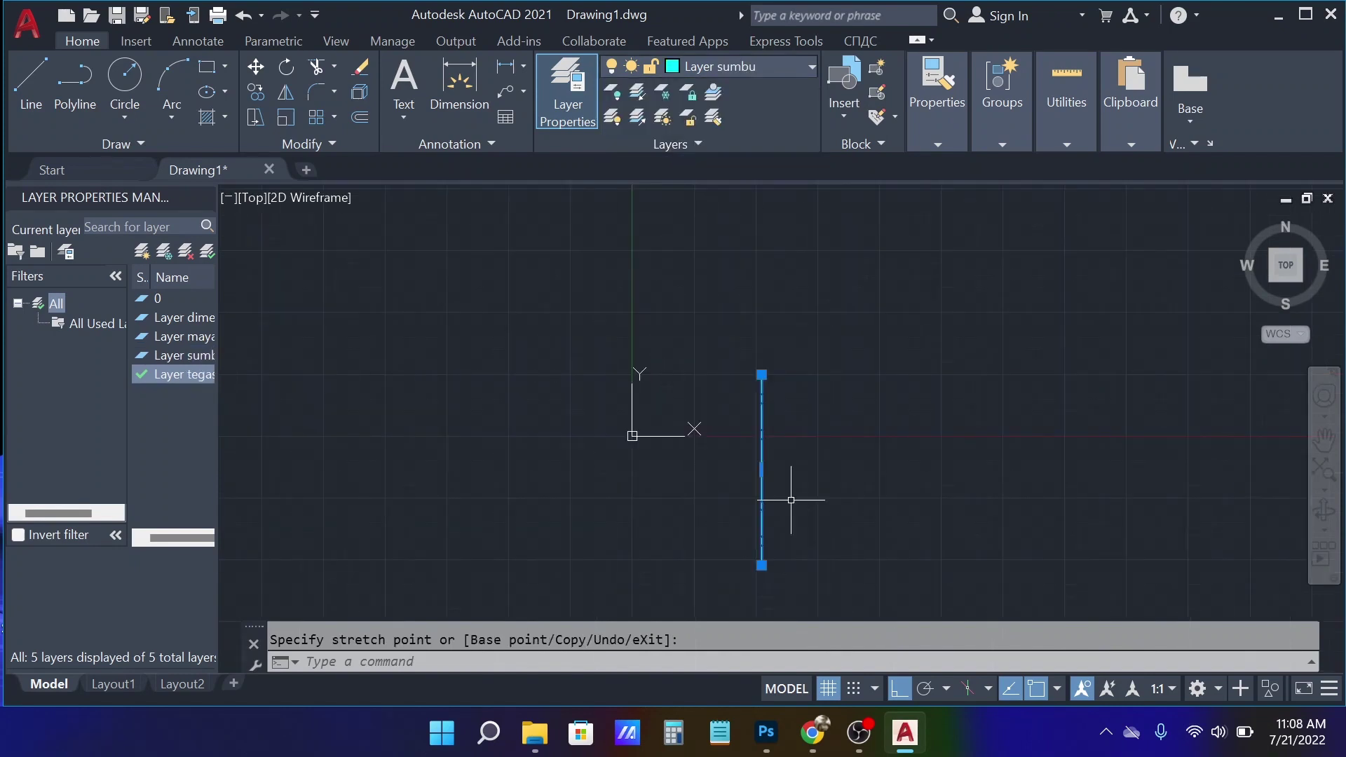
key("Escape")
- Draw a 120-diameter circle centred on the centre line's midpoint
type("c")
key("Return")
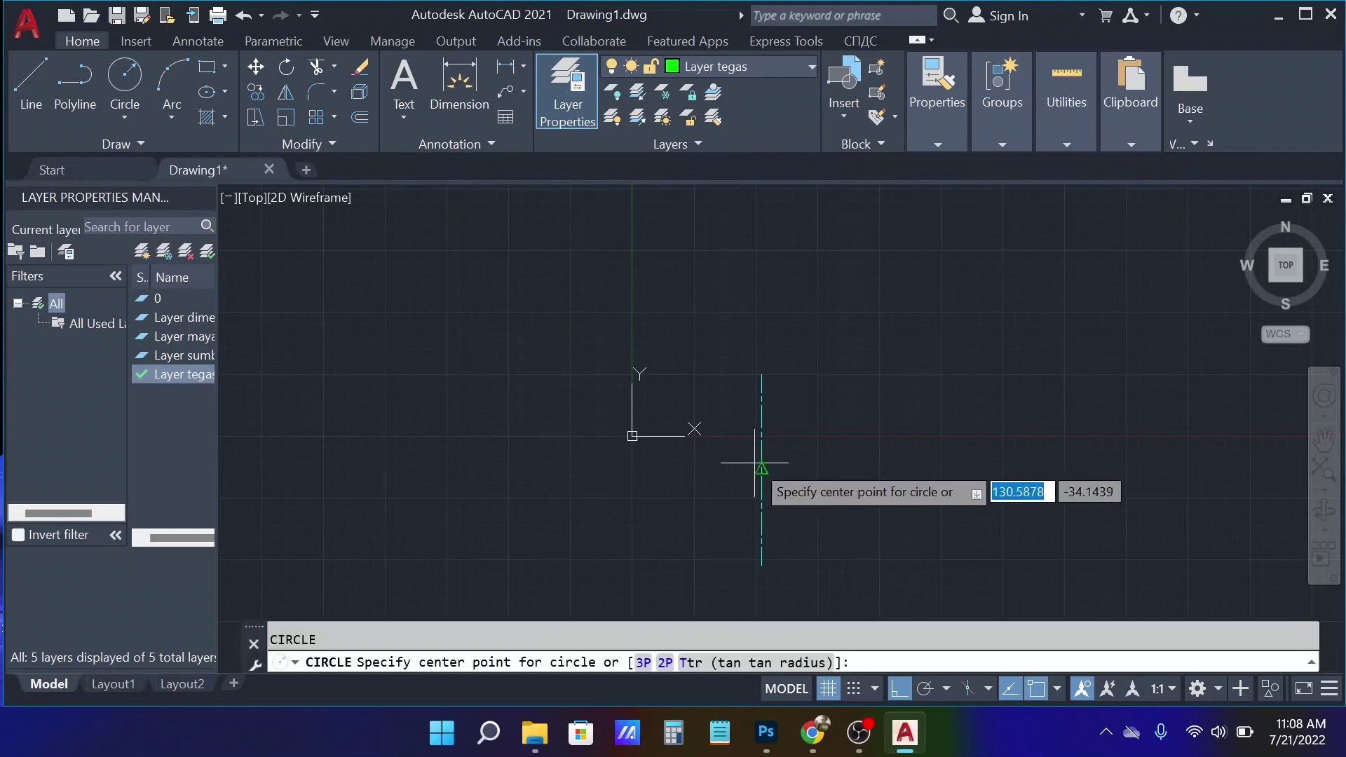
left_click(761, 469)
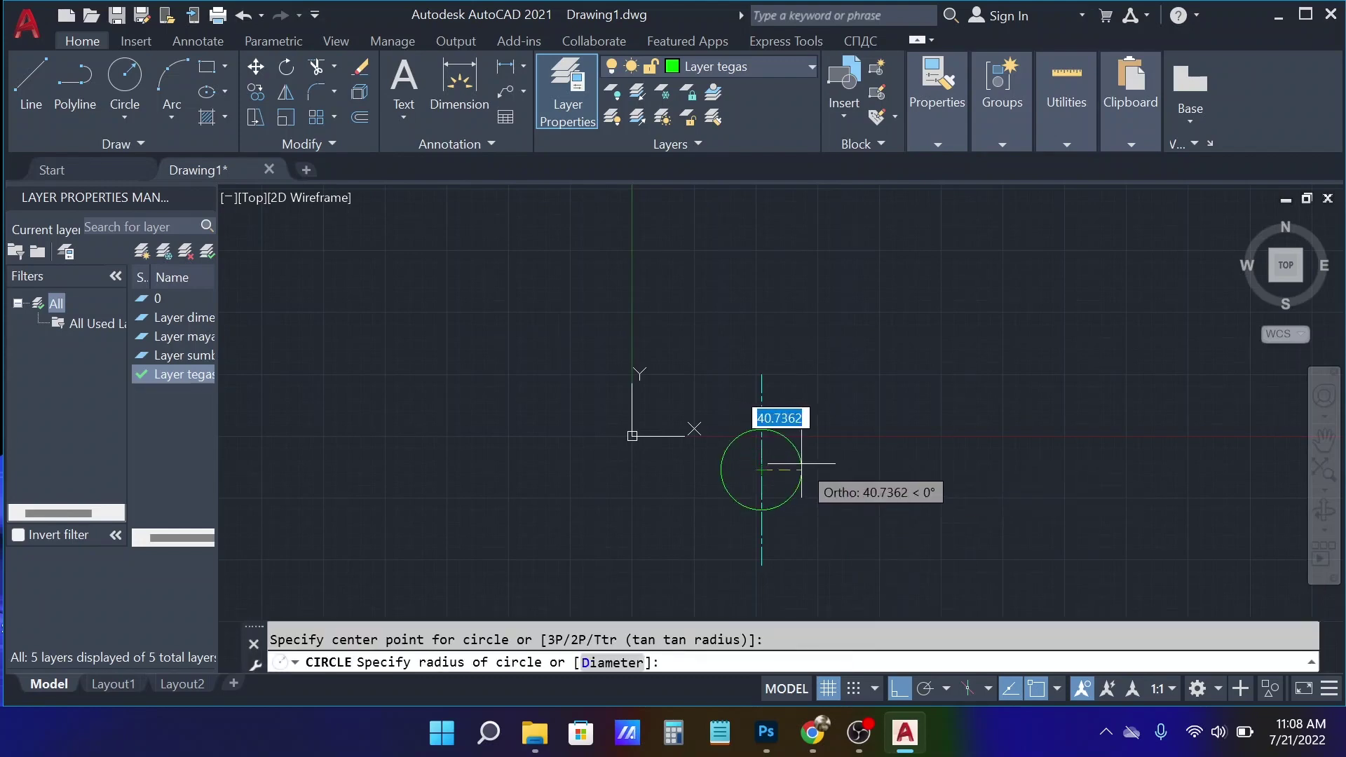
type("d")
key("Return")
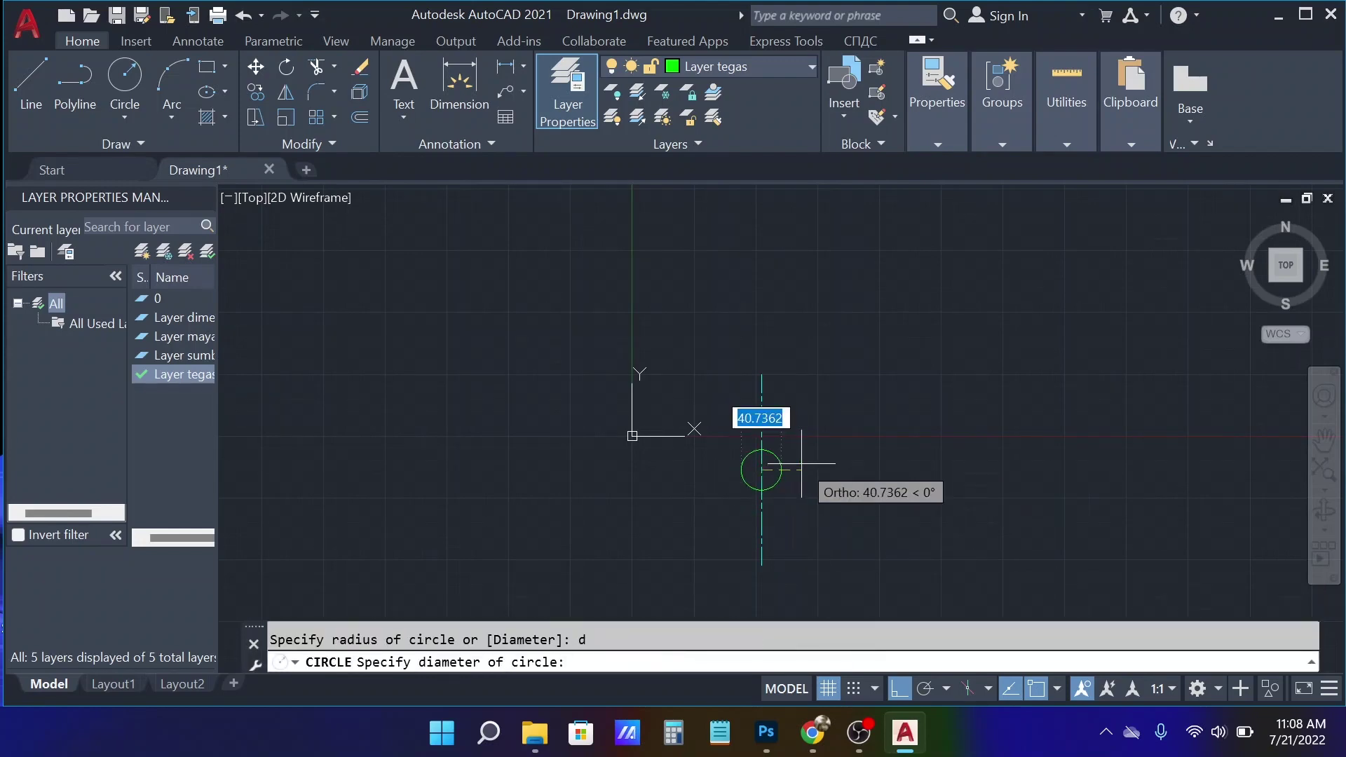
type("120")
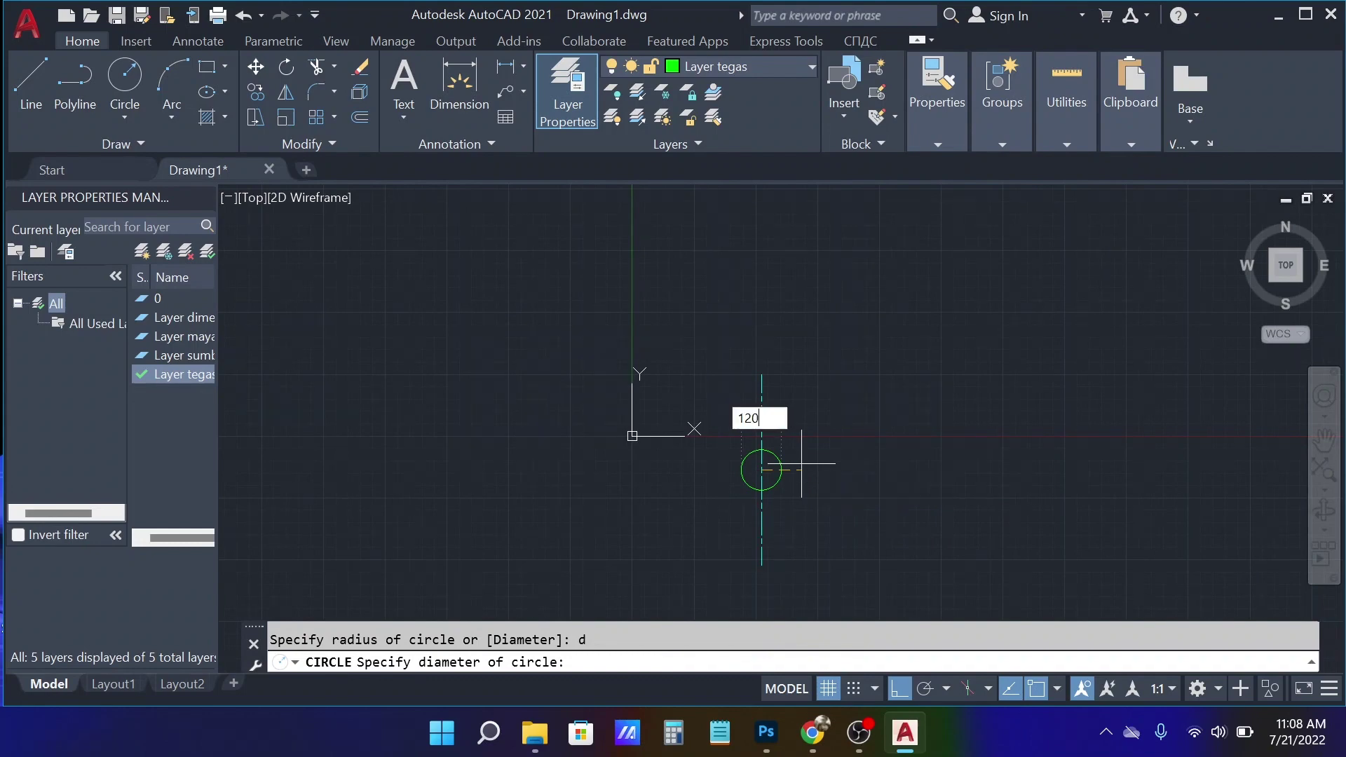
key("Return")
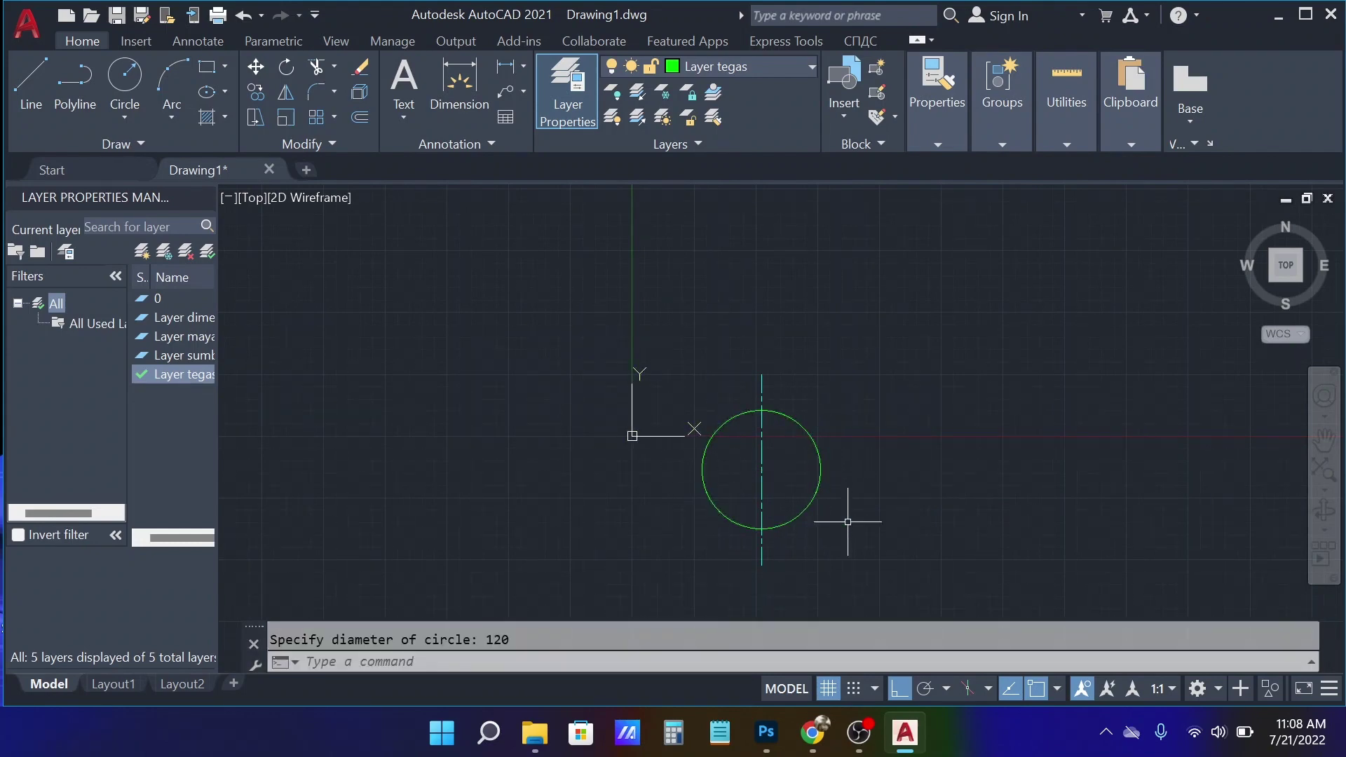
key("Return")
left_click(761, 469)
type("d")
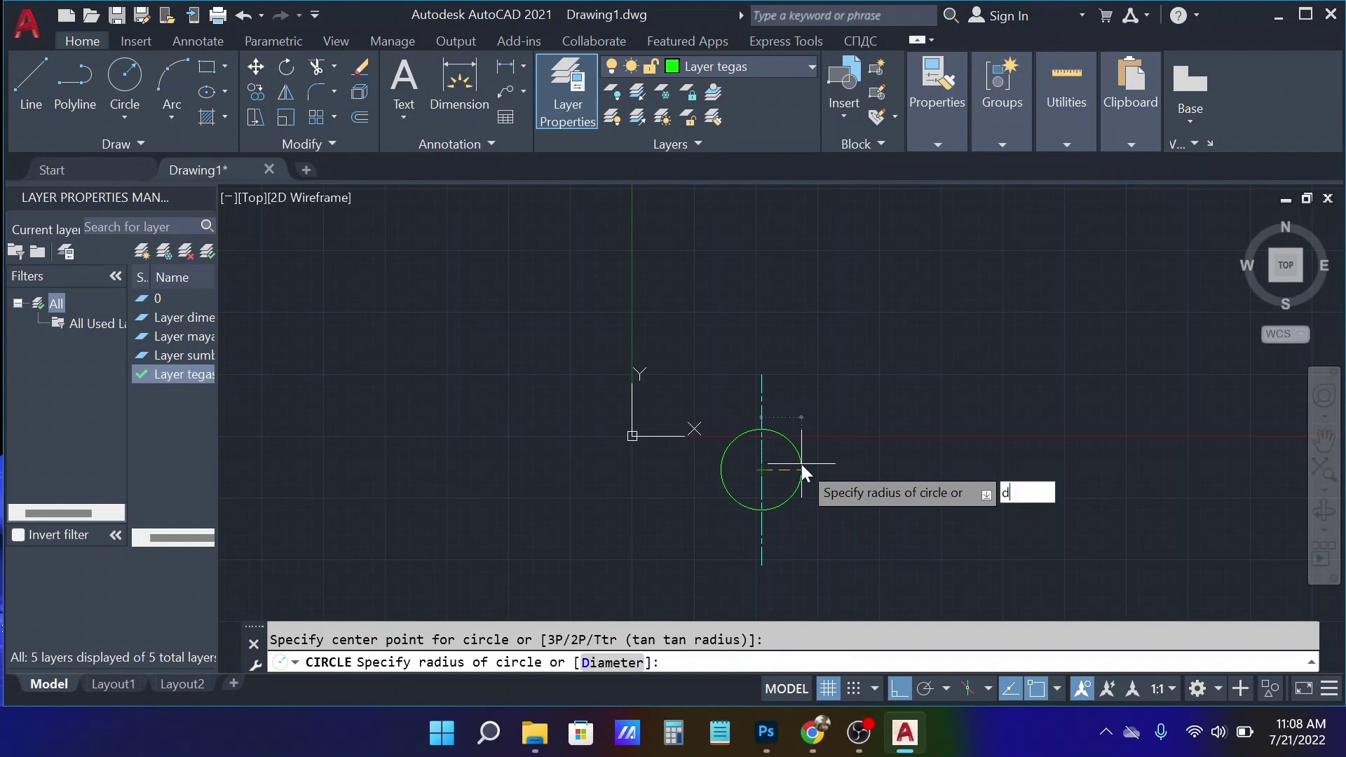
key("Return")
type("120")
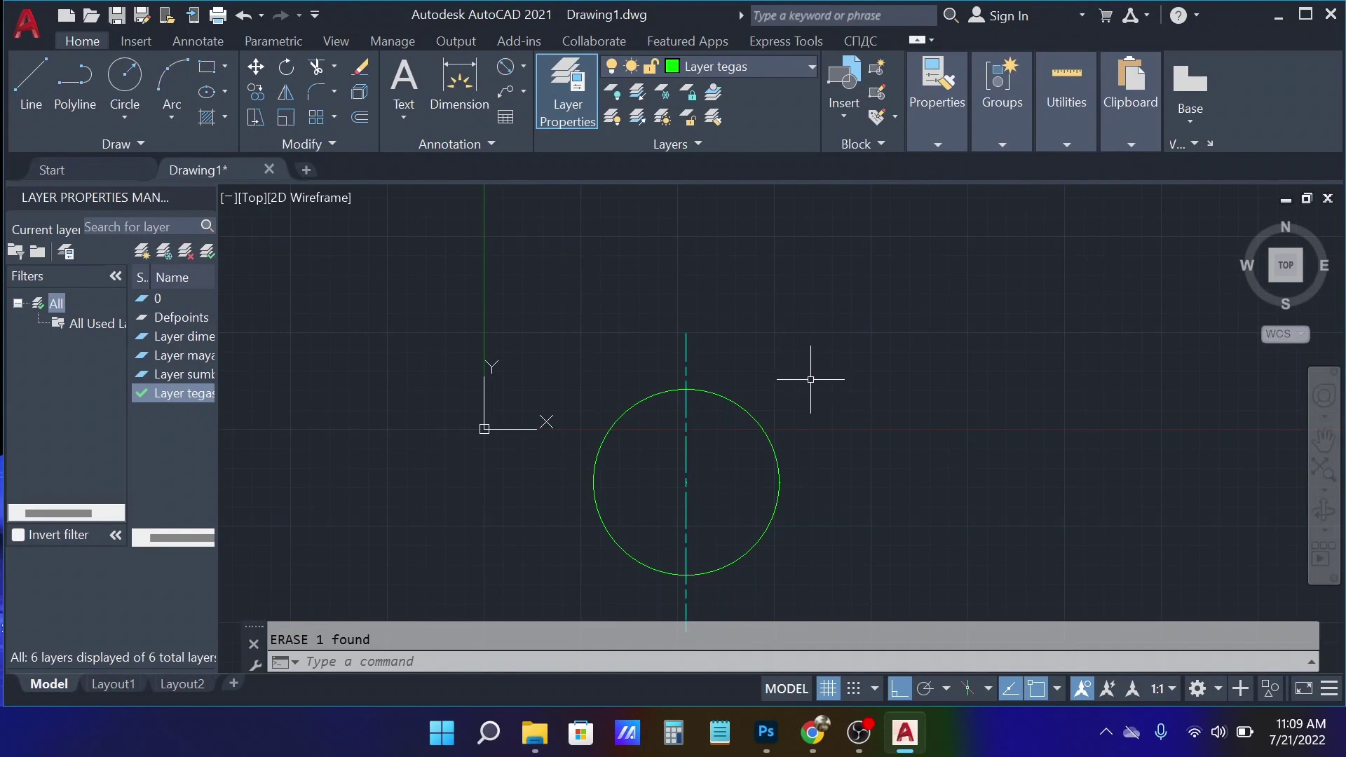
- Draw a 105-diameter circle at the flange centre, then undo it
middle_click_drag(790, 489, 755, 426)
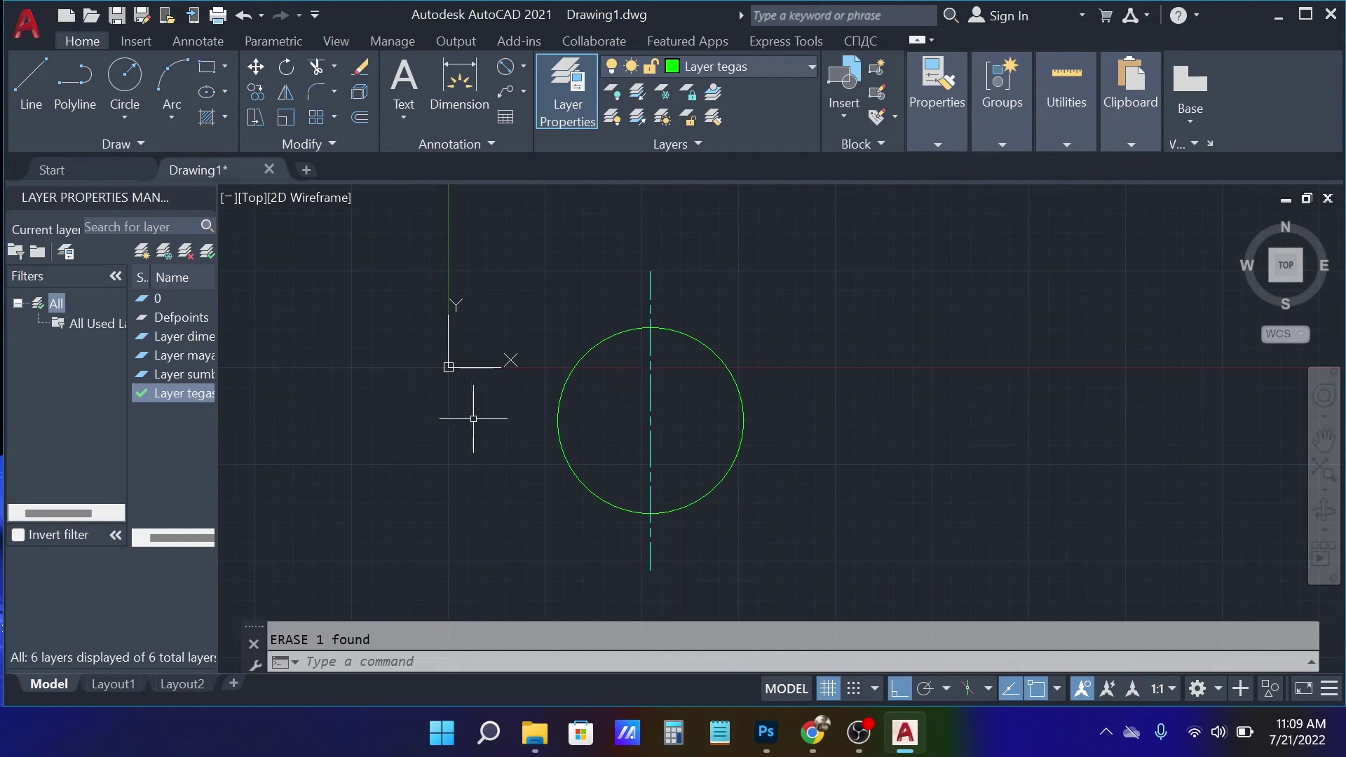
type("c")
key("Return")
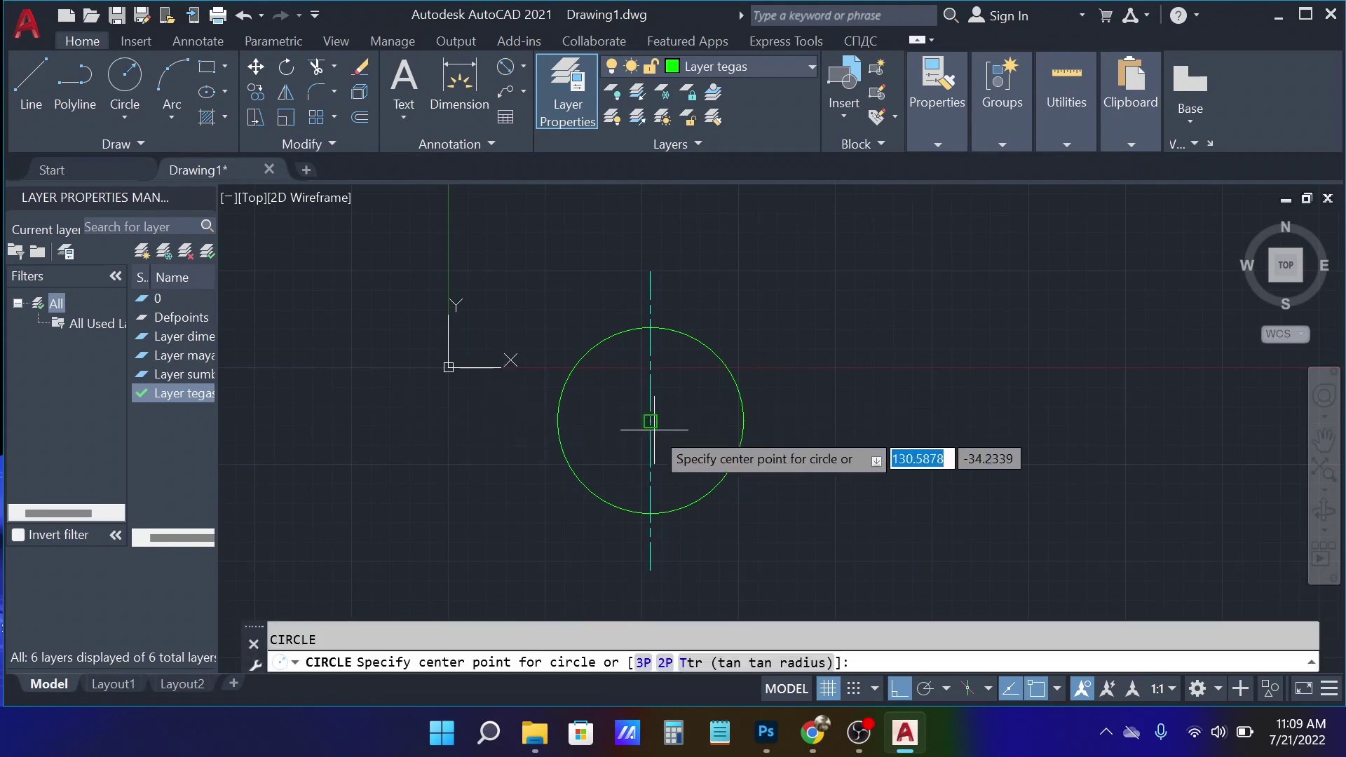
left_click(650, 421)
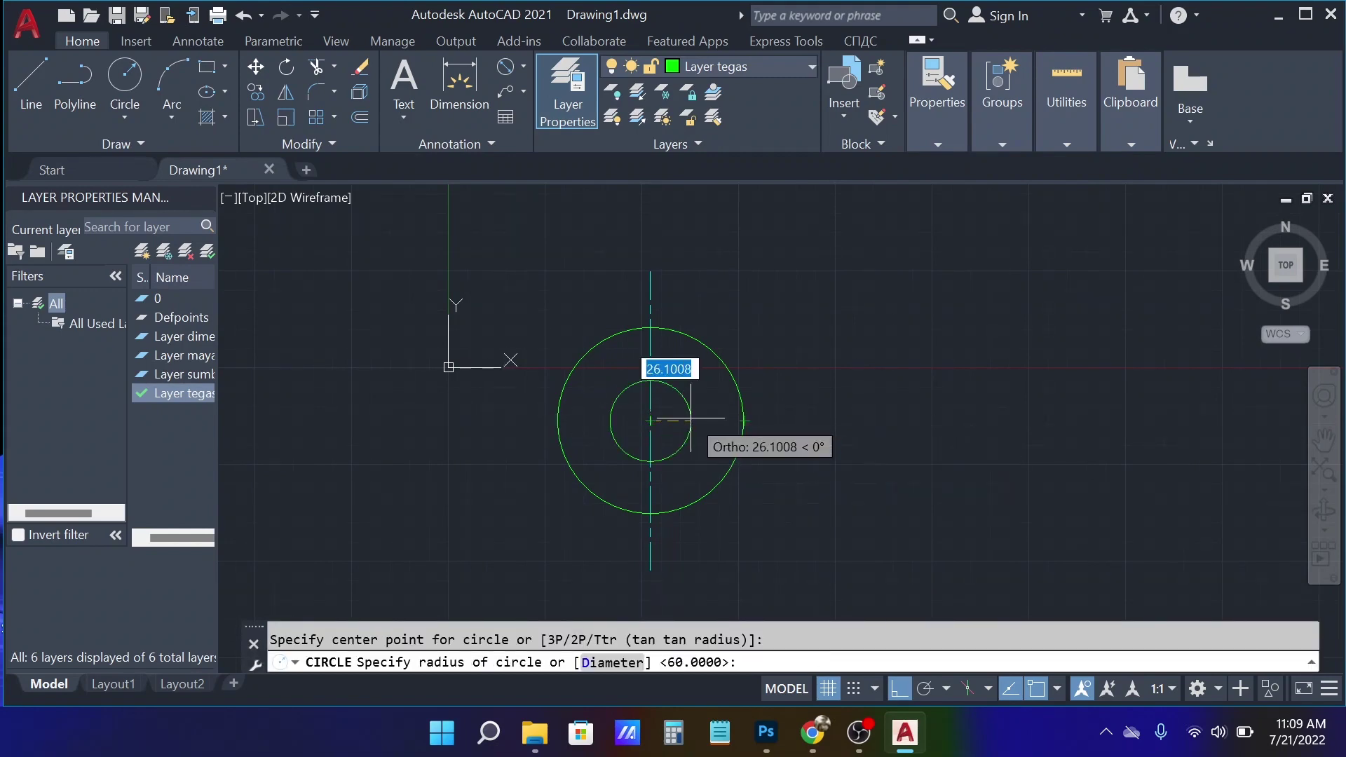
type("d")
key("Return")
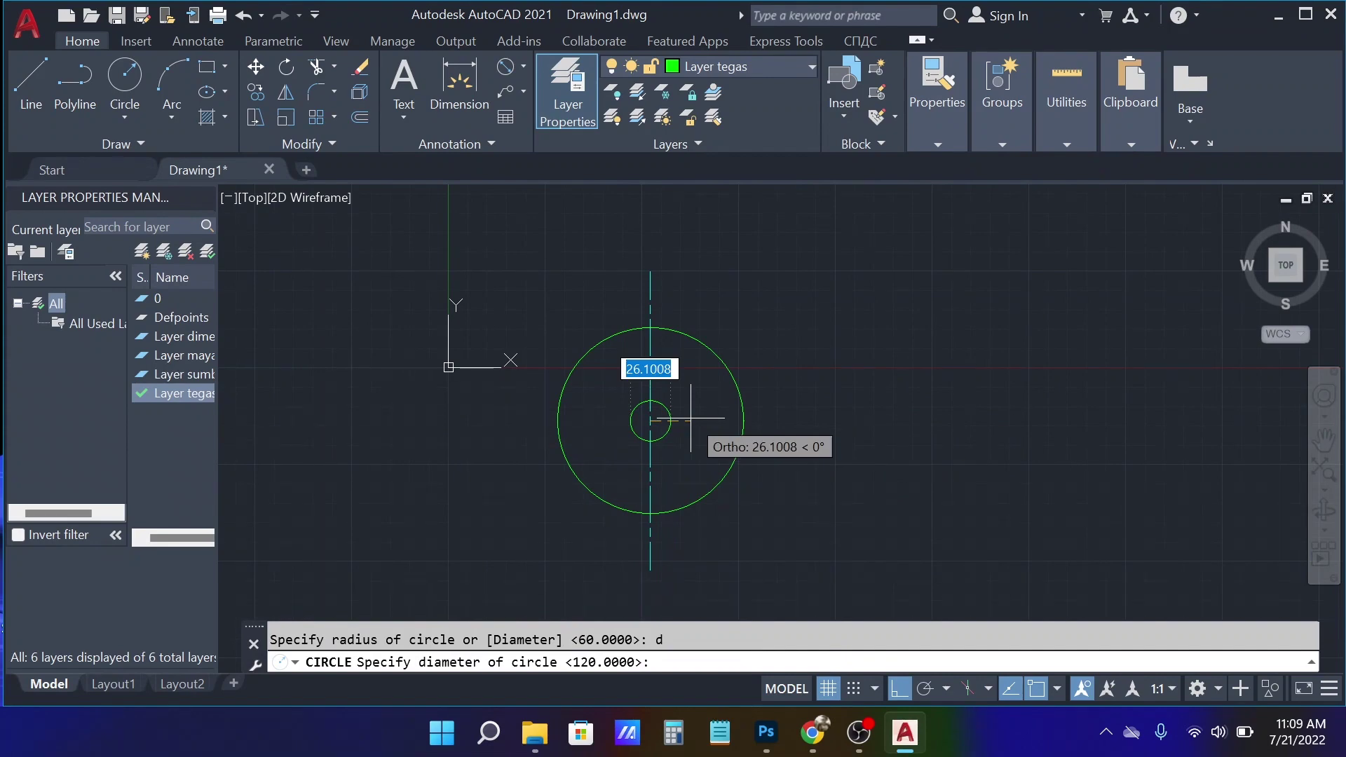
type("105")
key("Return")
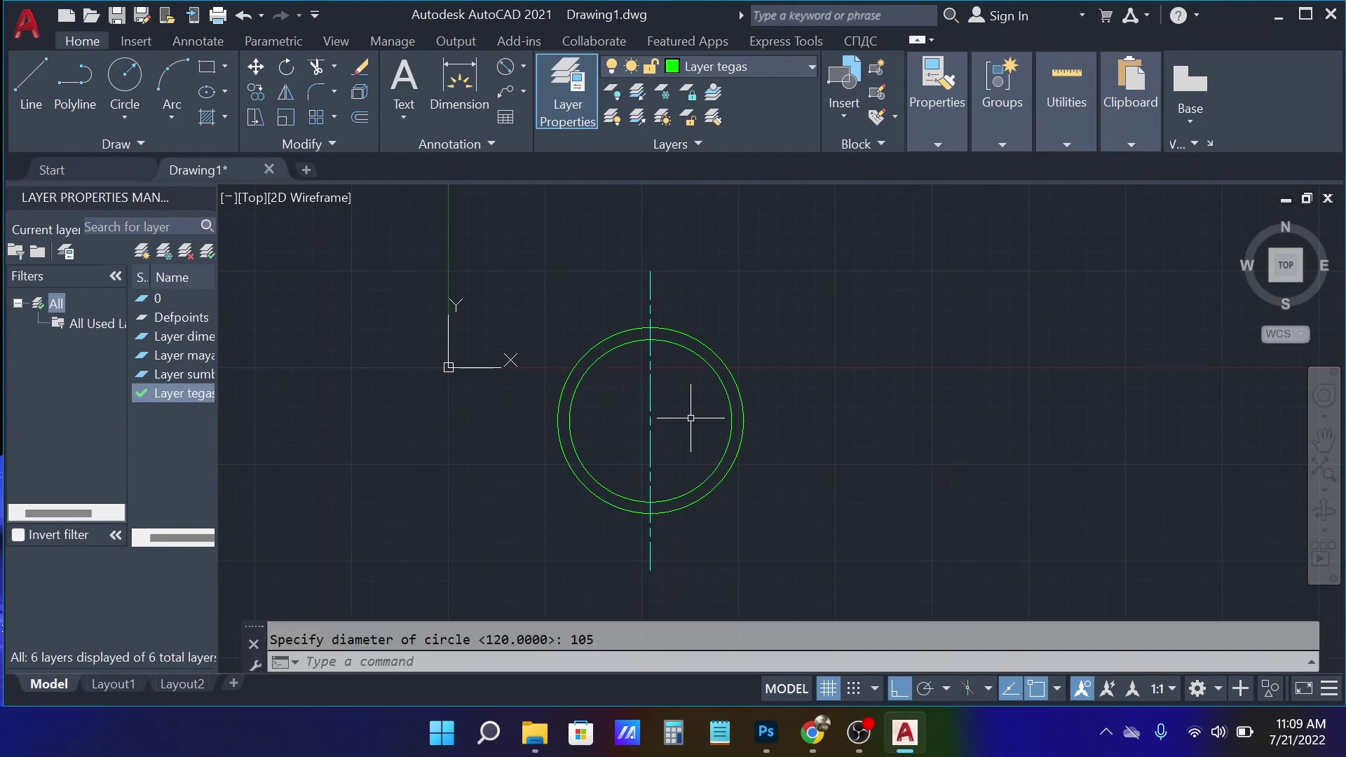
key("ctrl+z")
- Draw an 80-diameter circle concentric with the flange centre
type("c")
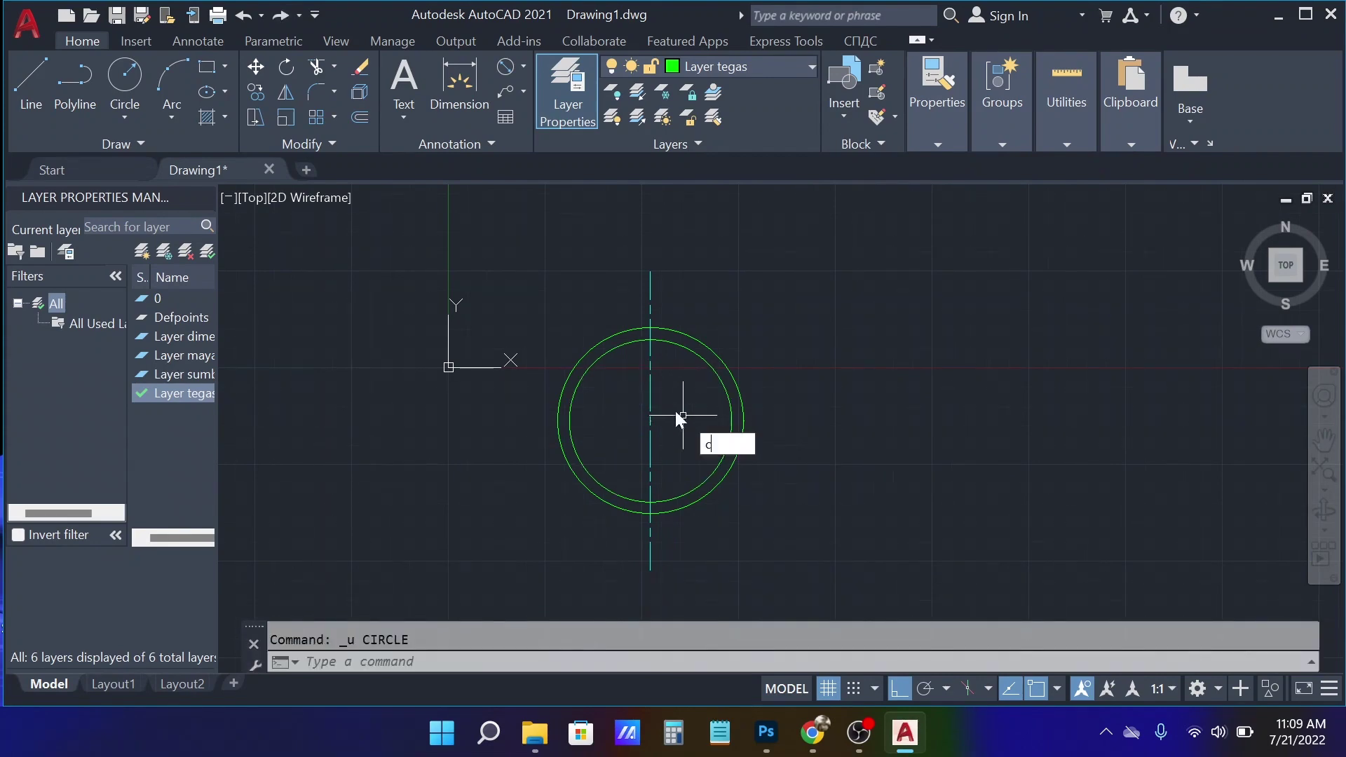
key("Escape")
type("c")
key("Return")
left_click(650, 421)
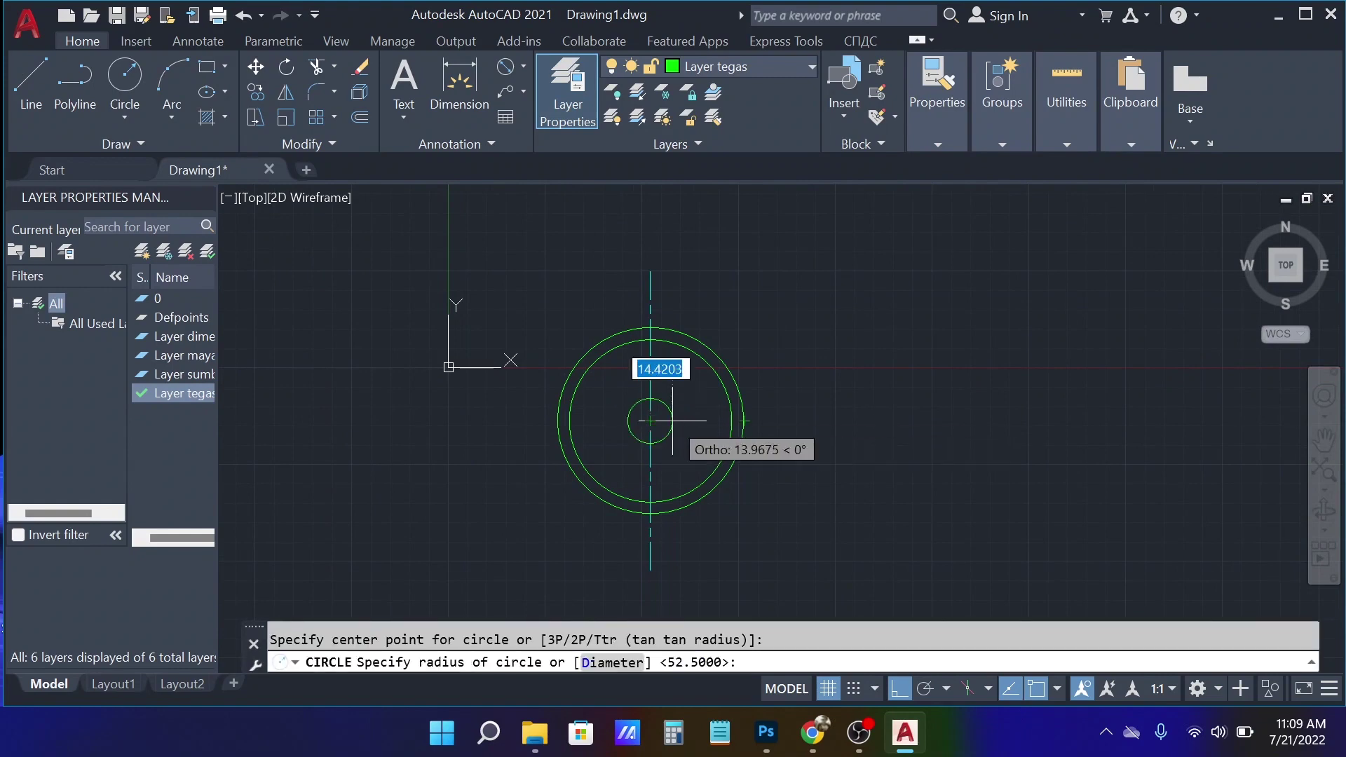
type("d")
key("Return")
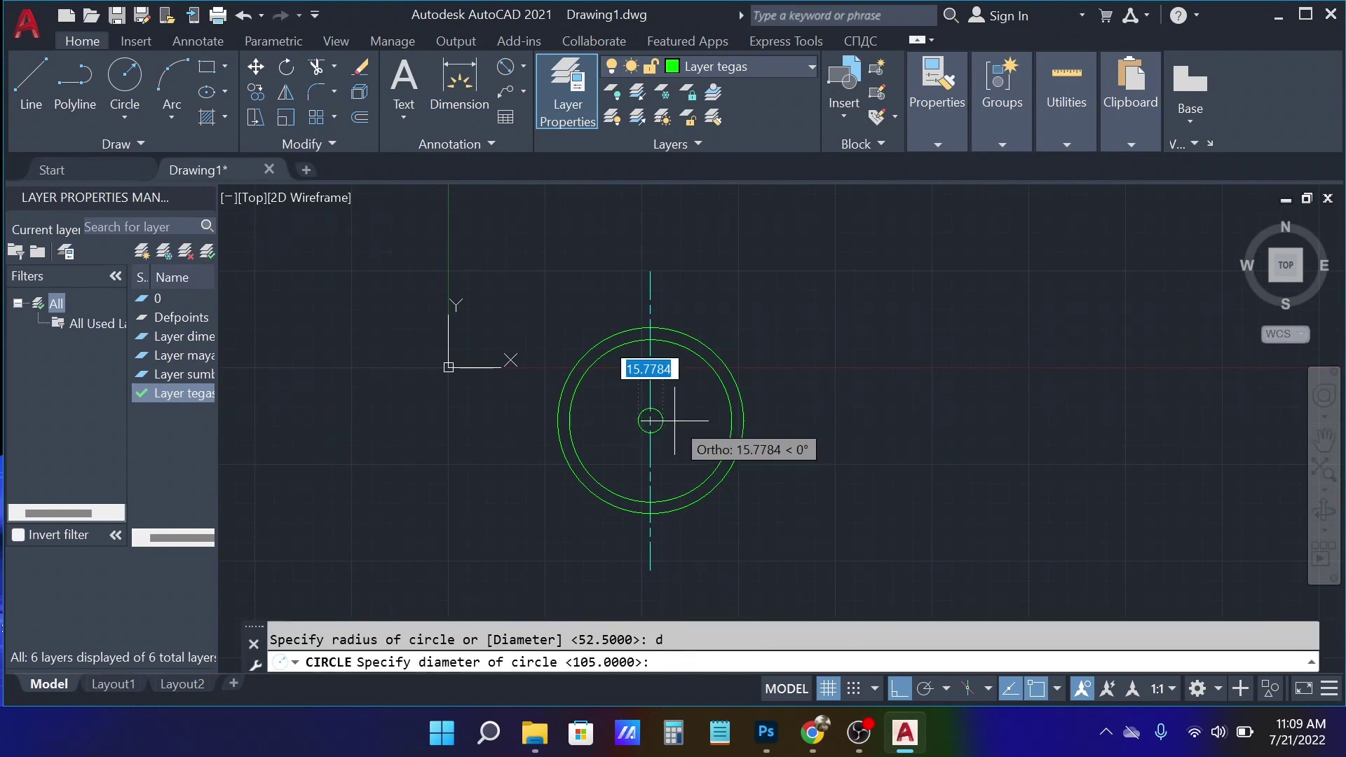
type("80")
key("Return")
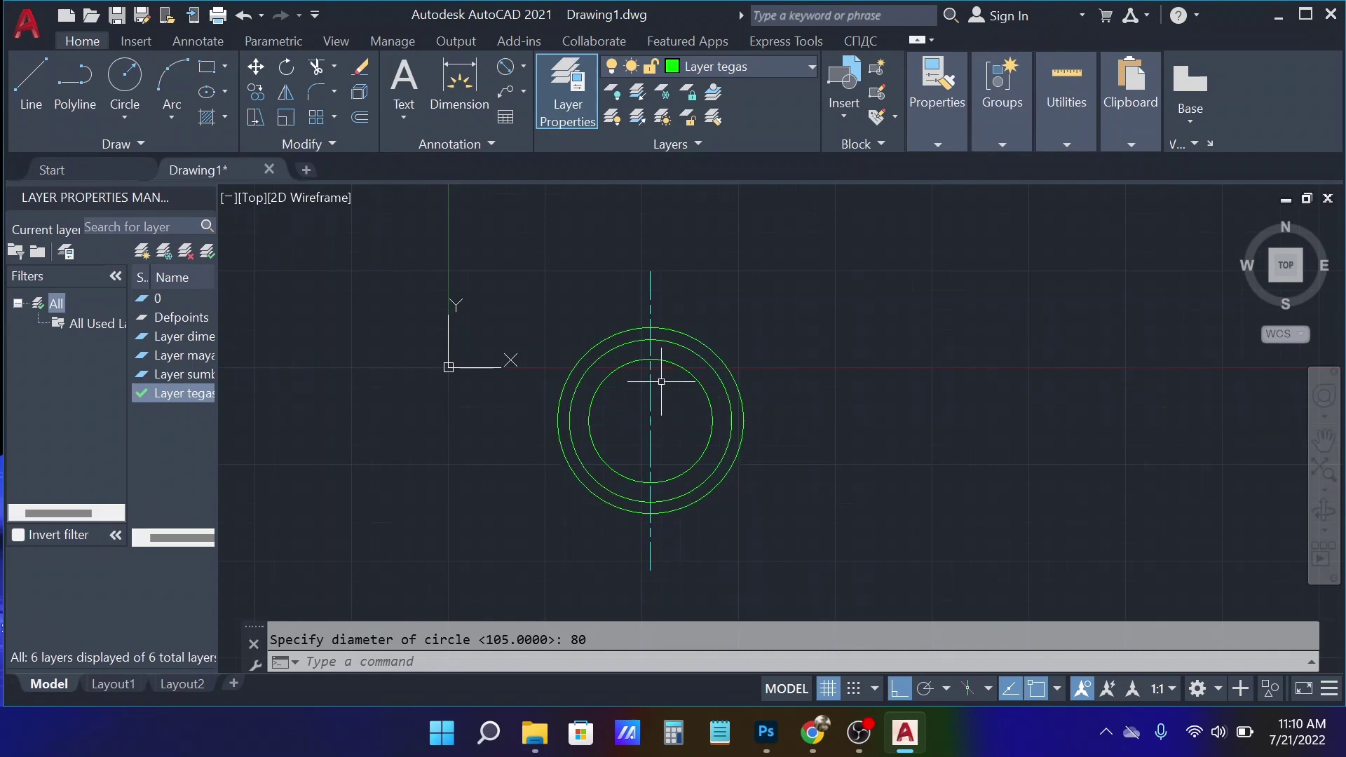
type("l")
key("Return")
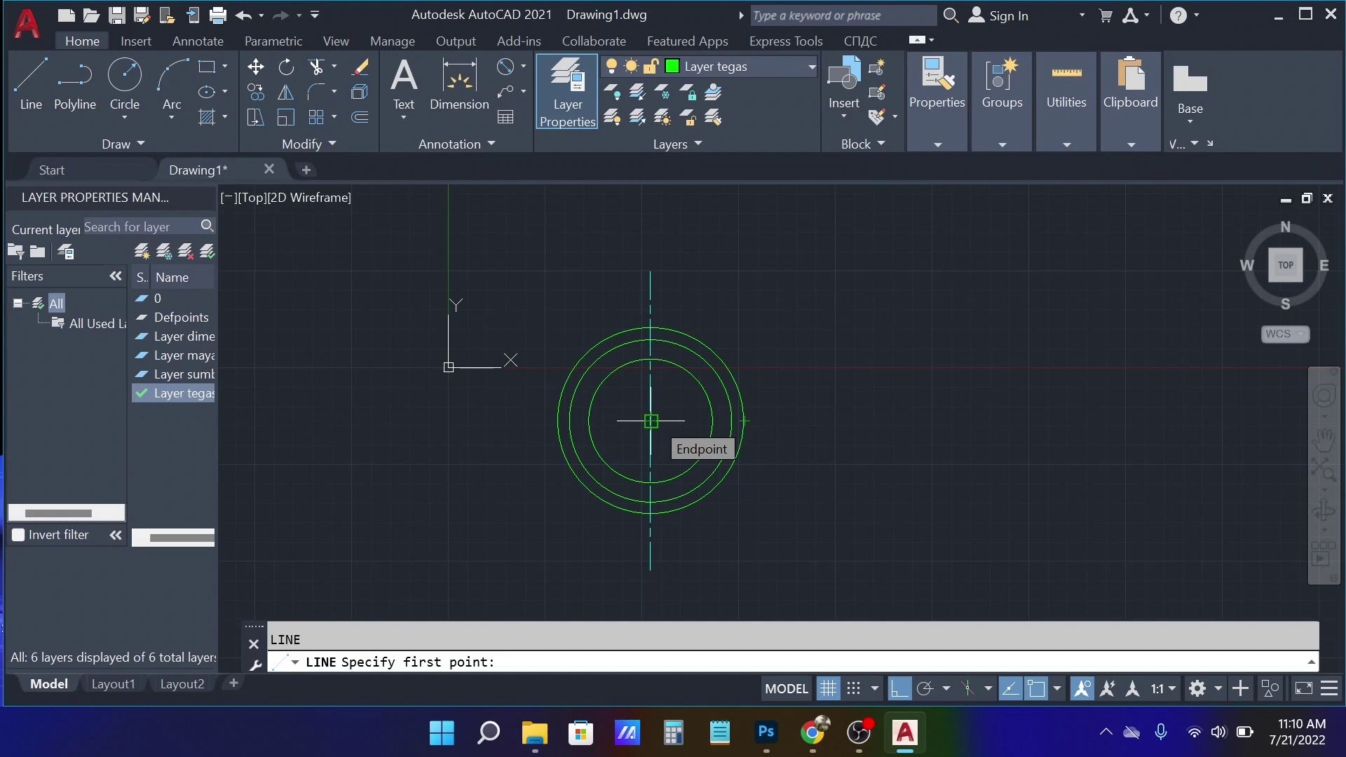
- With Ortho off, draw an 80-long line from the flange centre at 70°
left_click(650, 420)
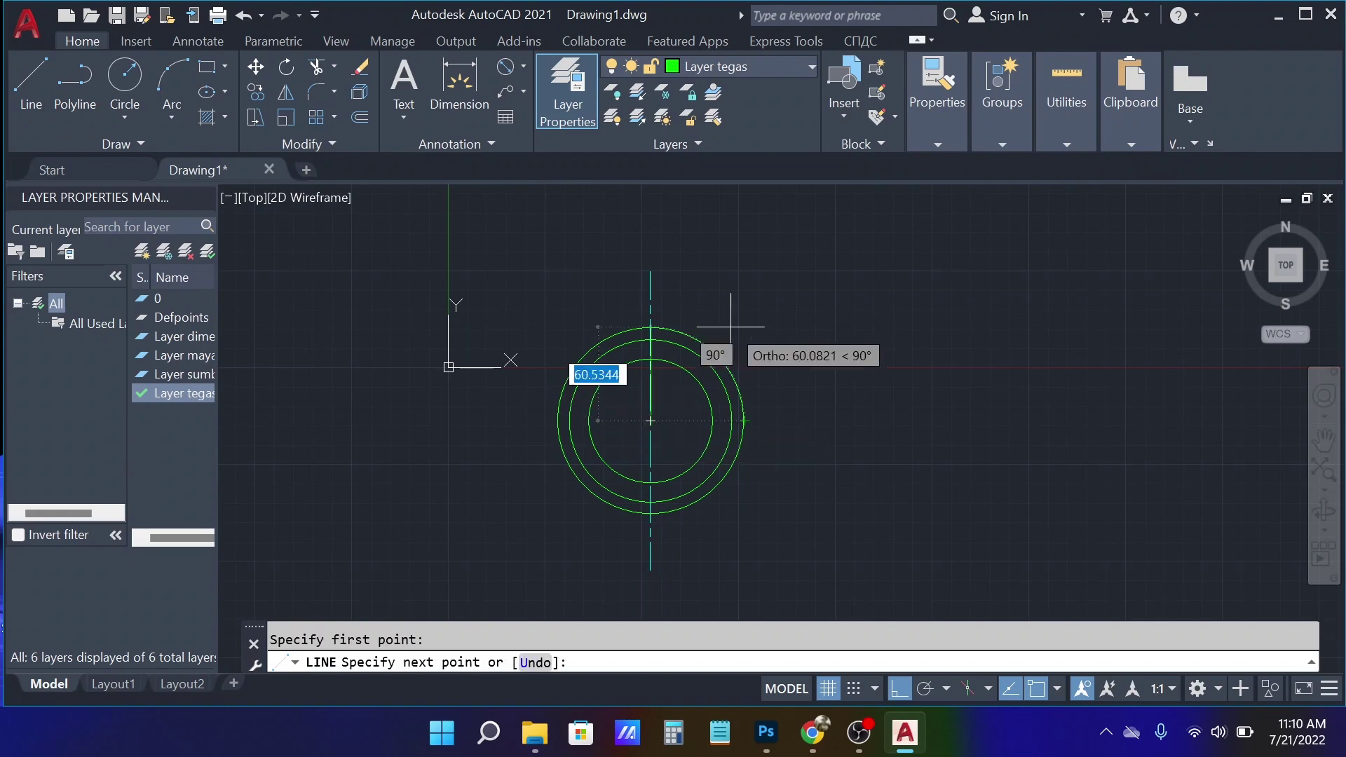
left_click(904, 680)
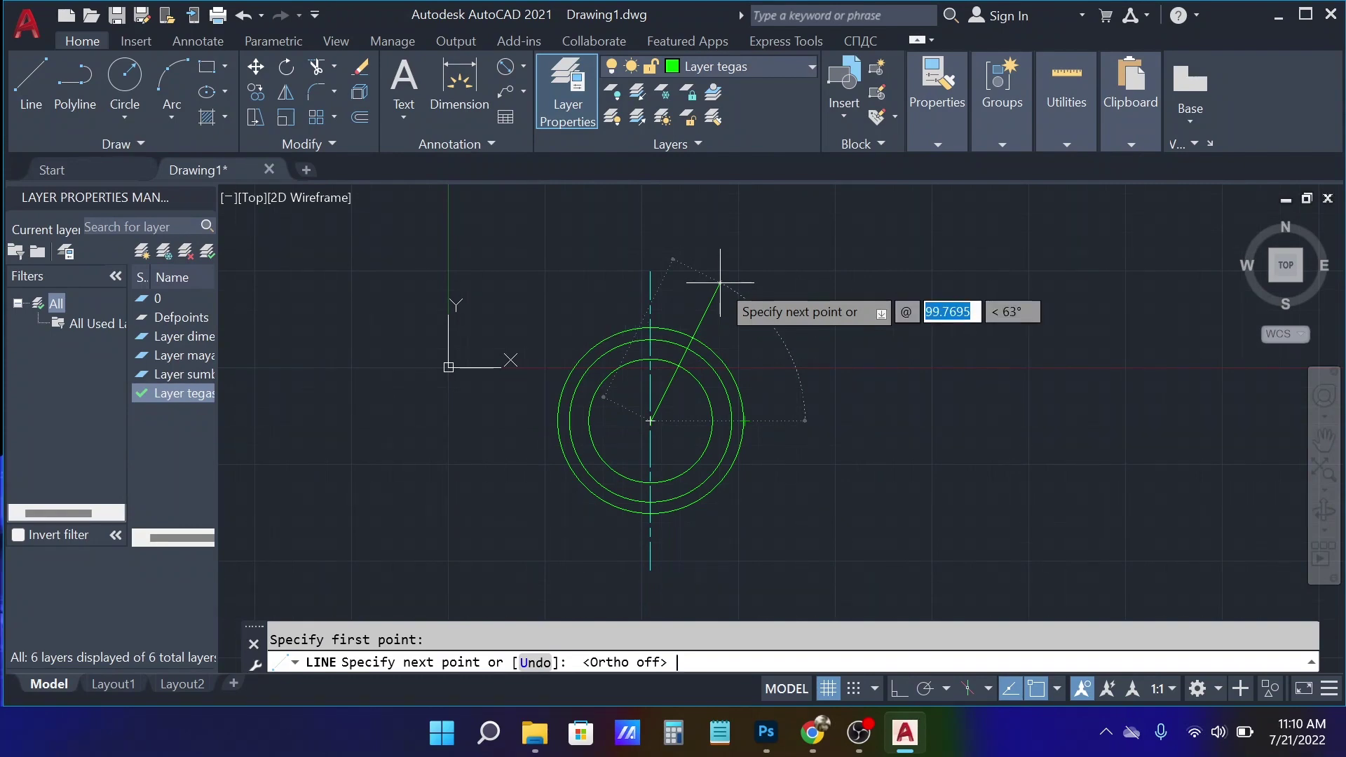
type("80")
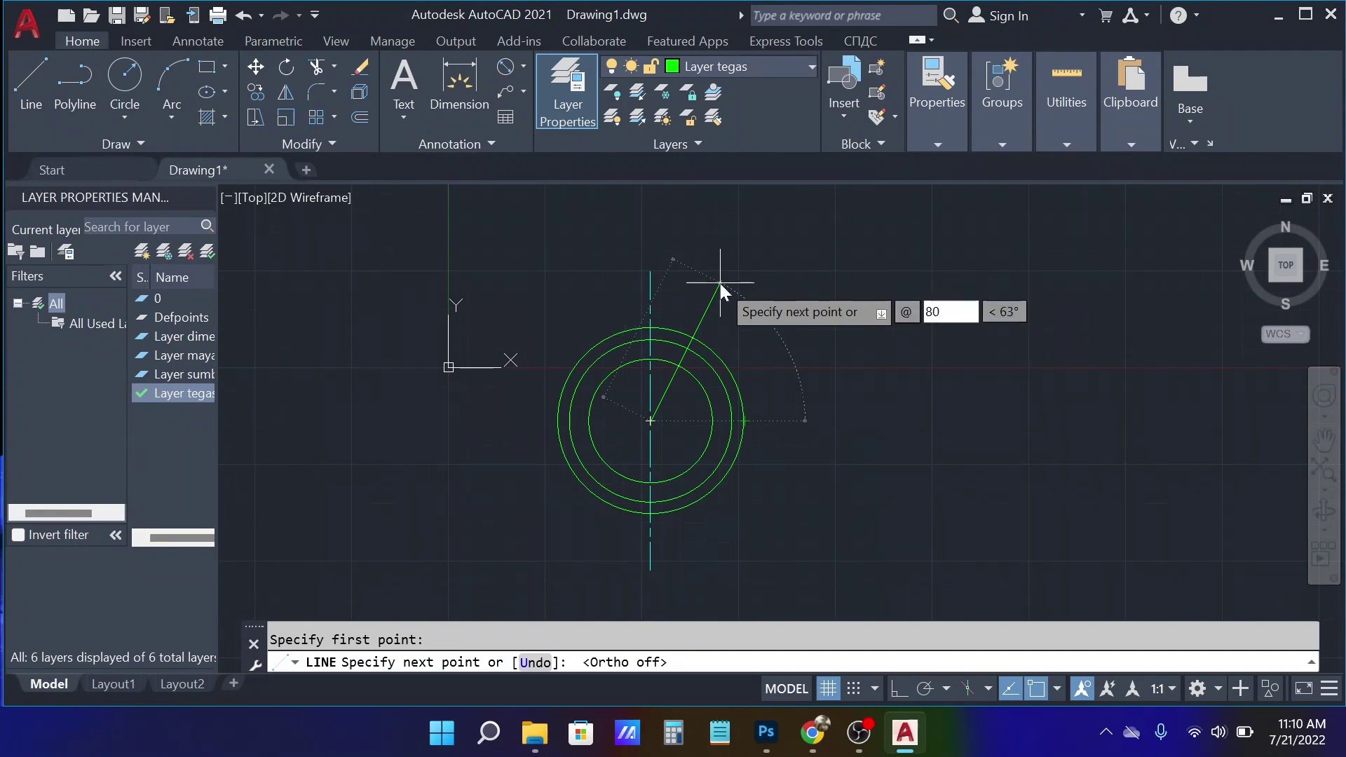
key("Tab")
type("70")
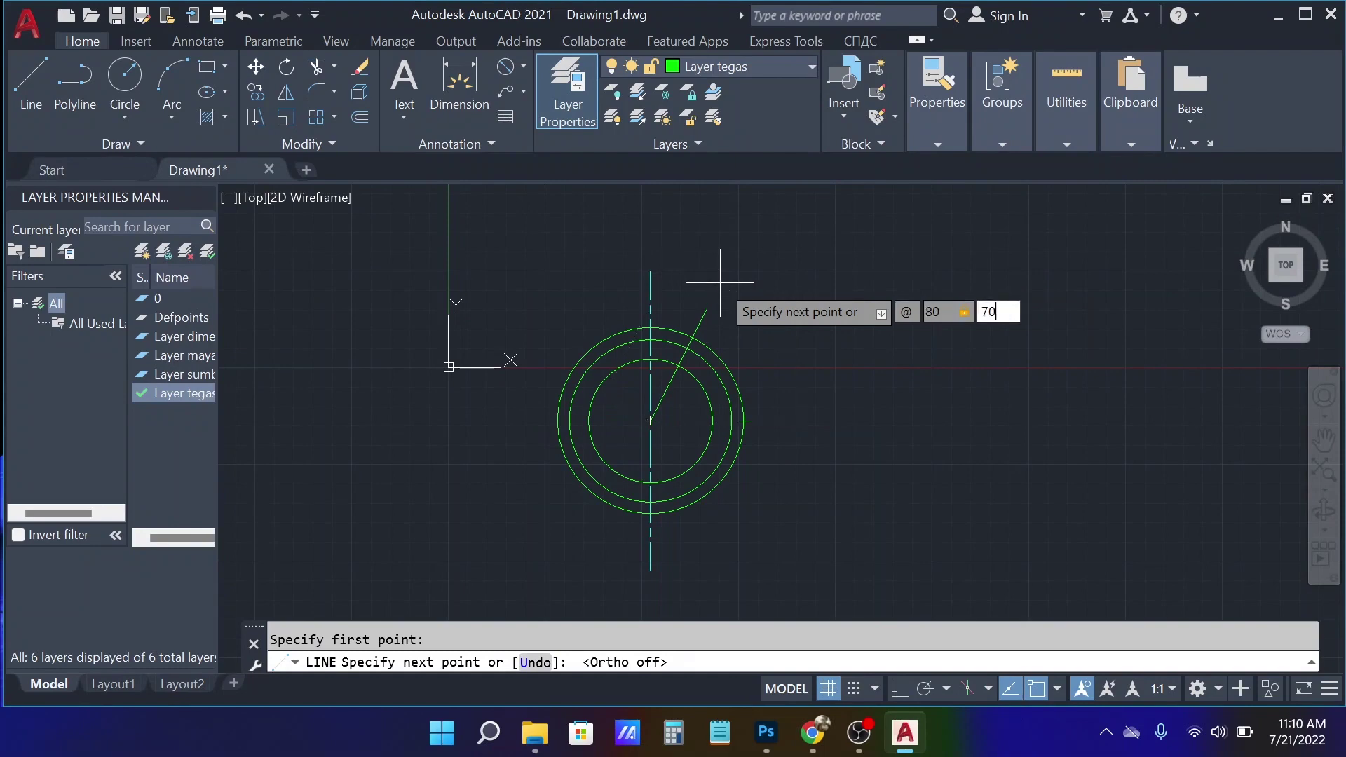
key("Return")
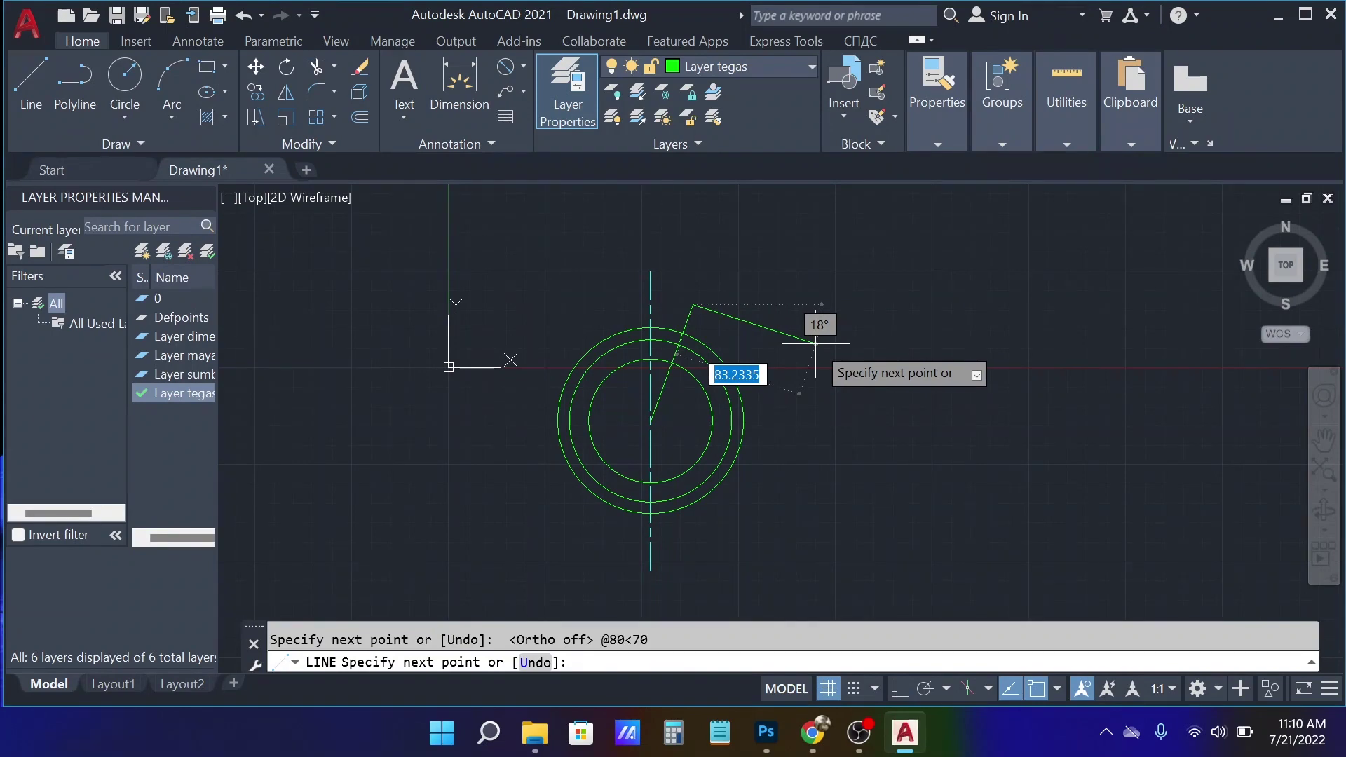
key("Return")
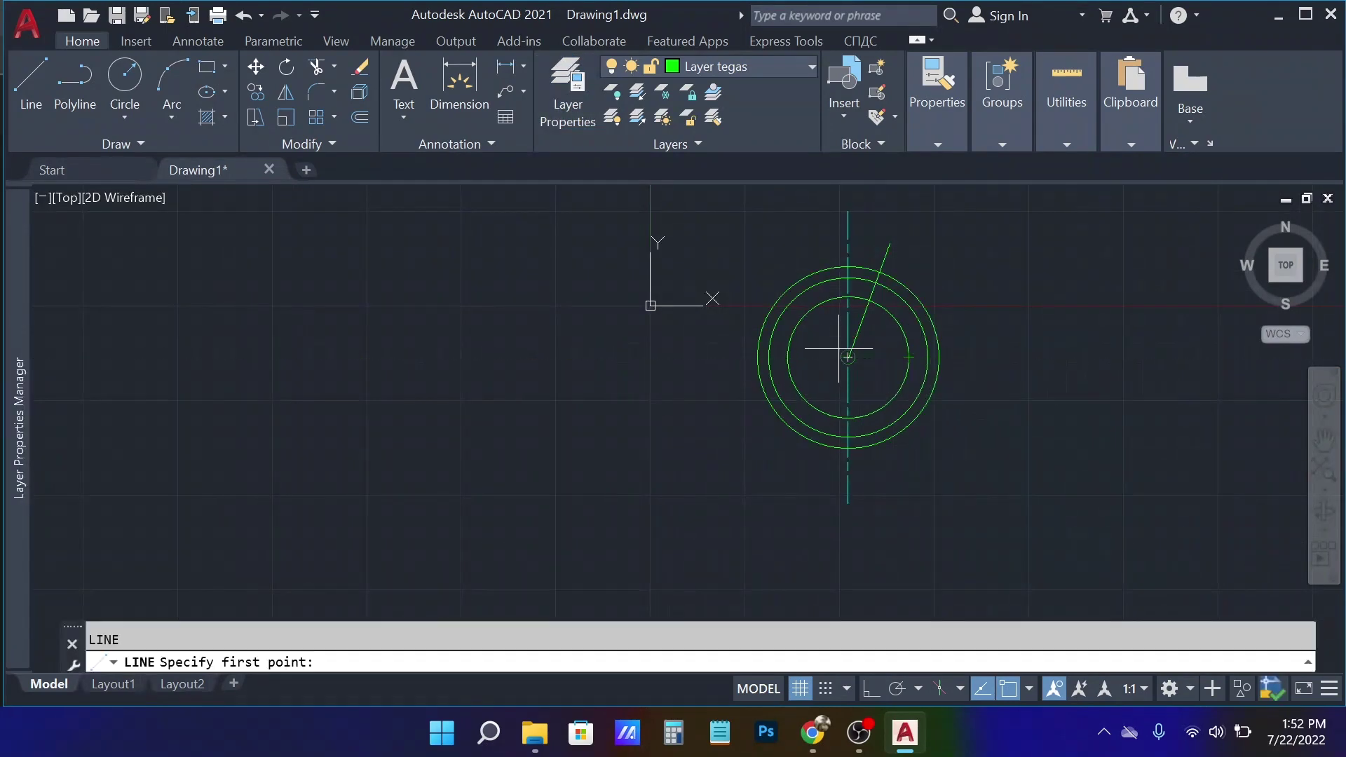
- Draw a second 80-long line from the flange centre at −10°
left_click(848, 358)
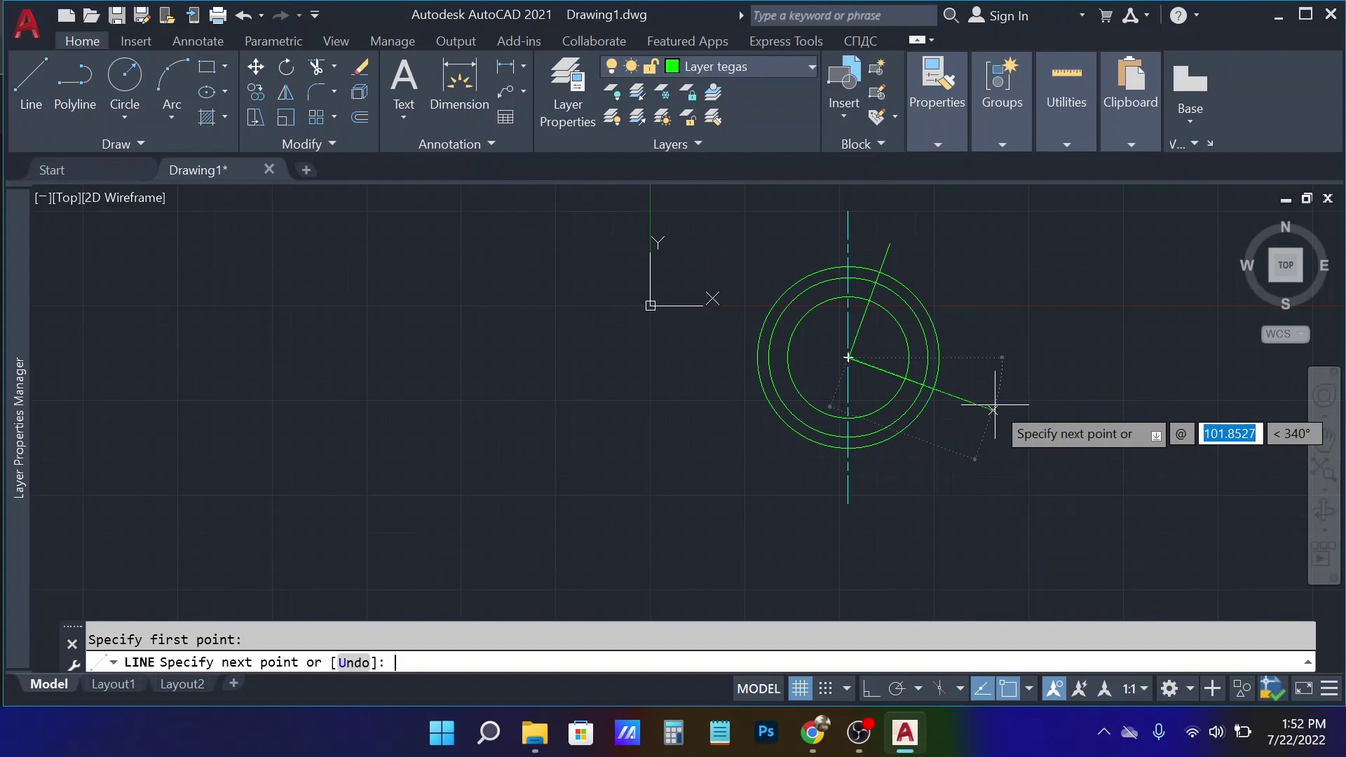
type("80")
key("Tab")
type("-10")
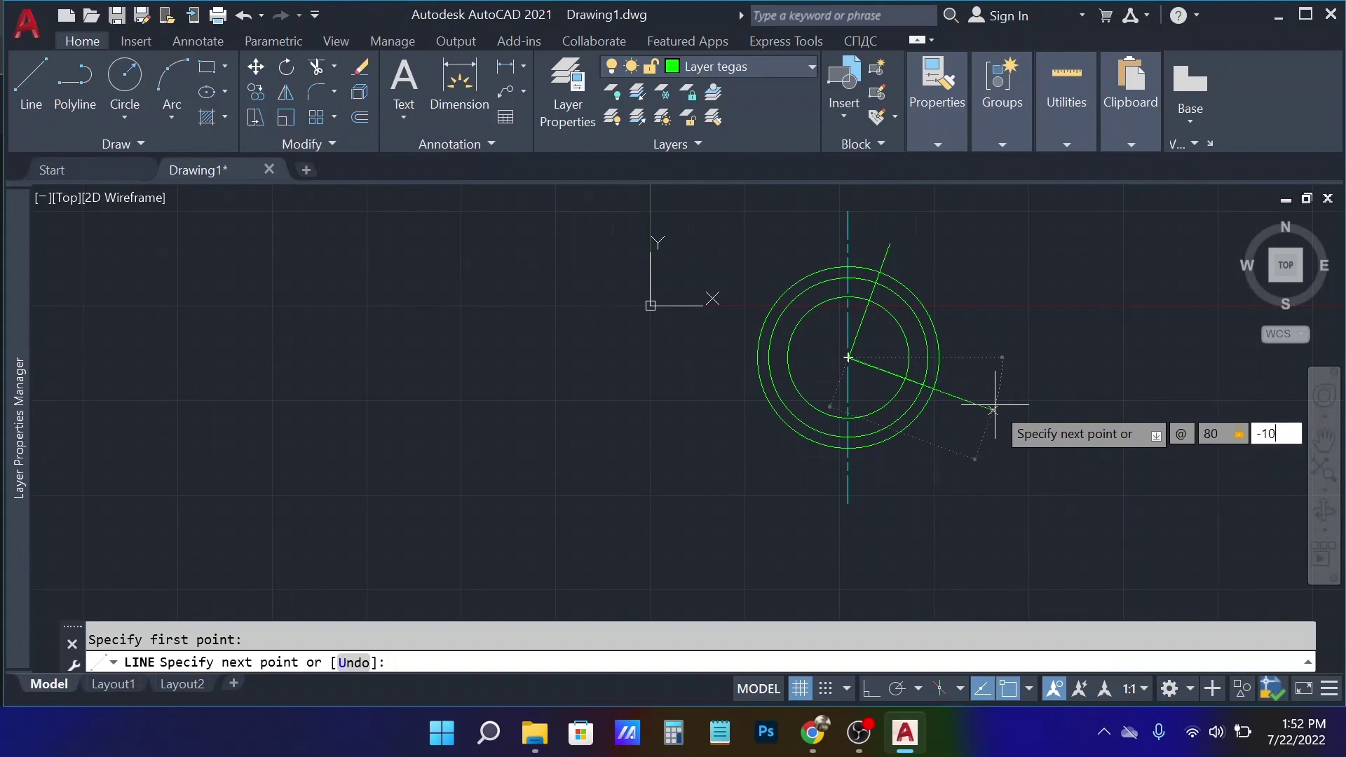
key("Return")
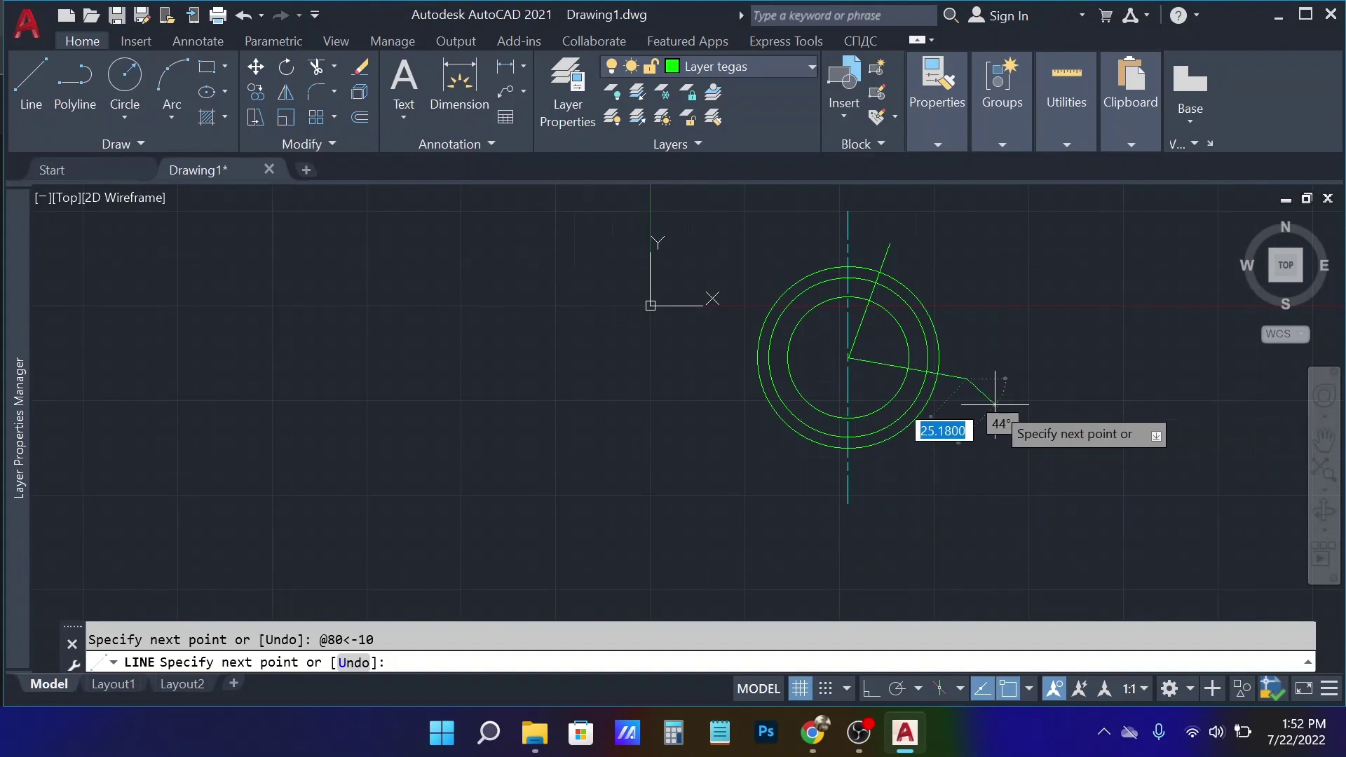
key("Return")
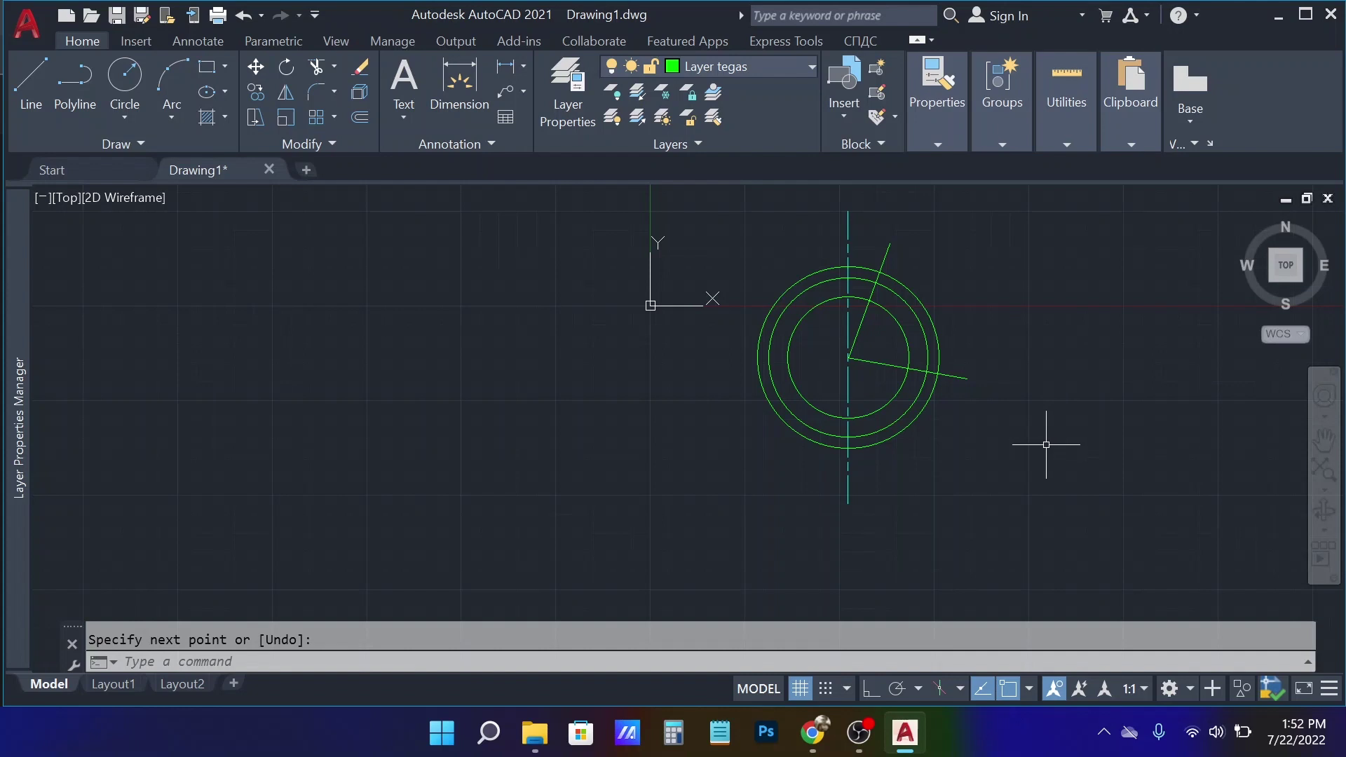
type("c")
key("Return")
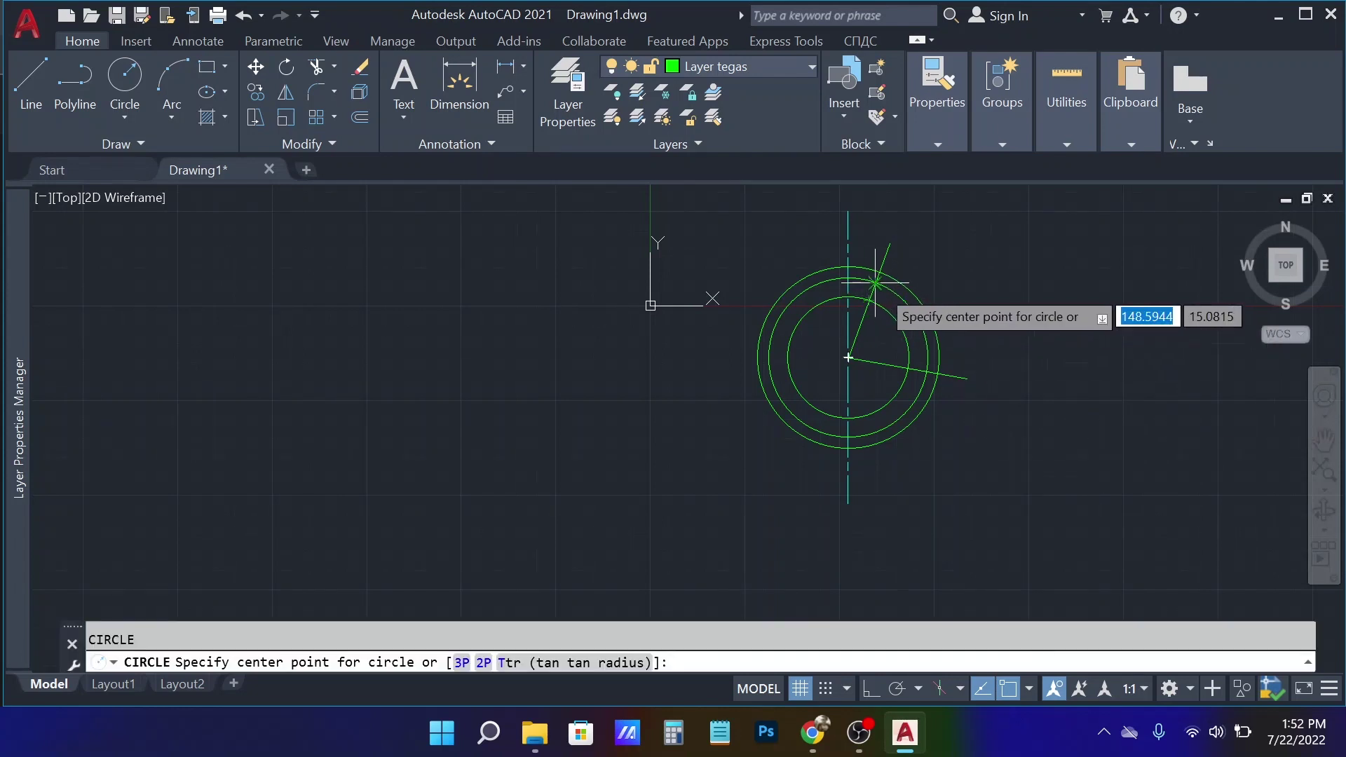
- Draw a two-point circle across the ring where the 70° line crosses it
scroll(873, 297, "up", 3)
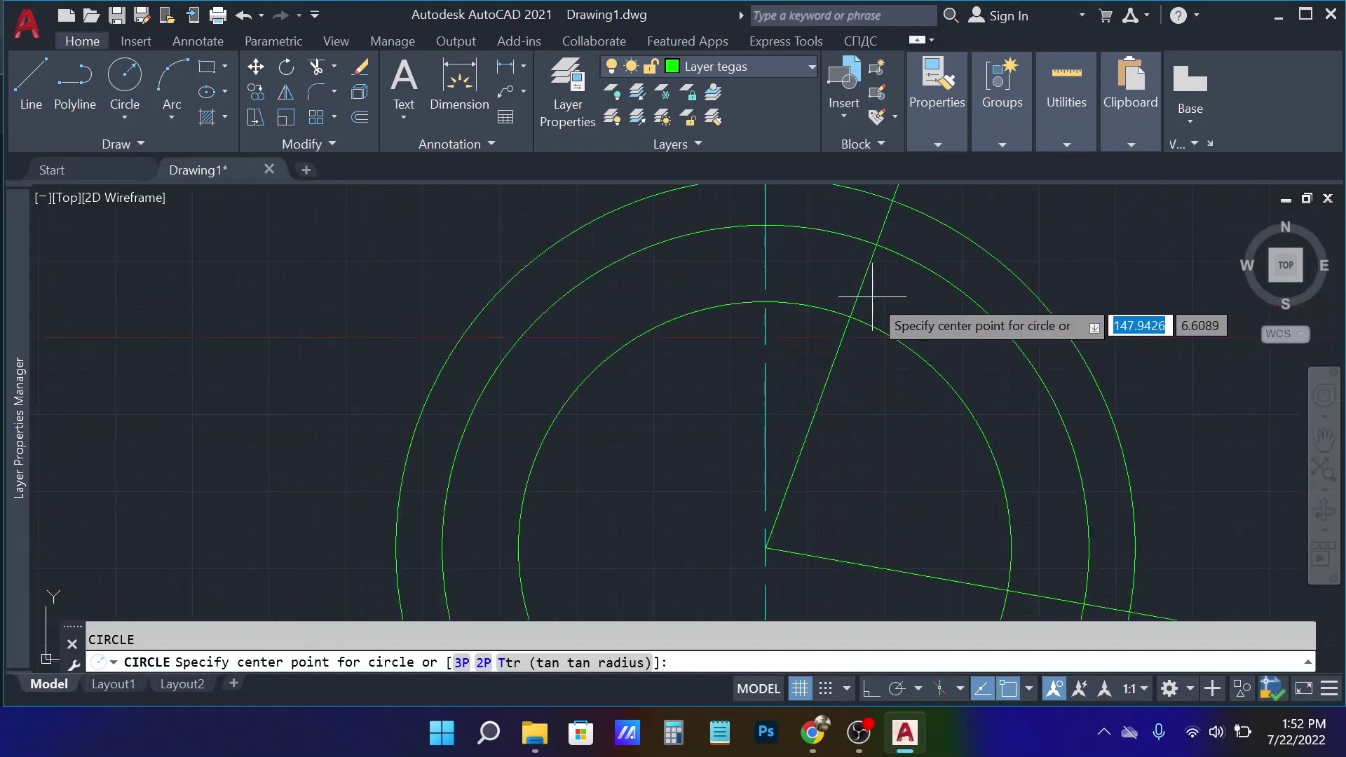
type("2p")
key("Return")
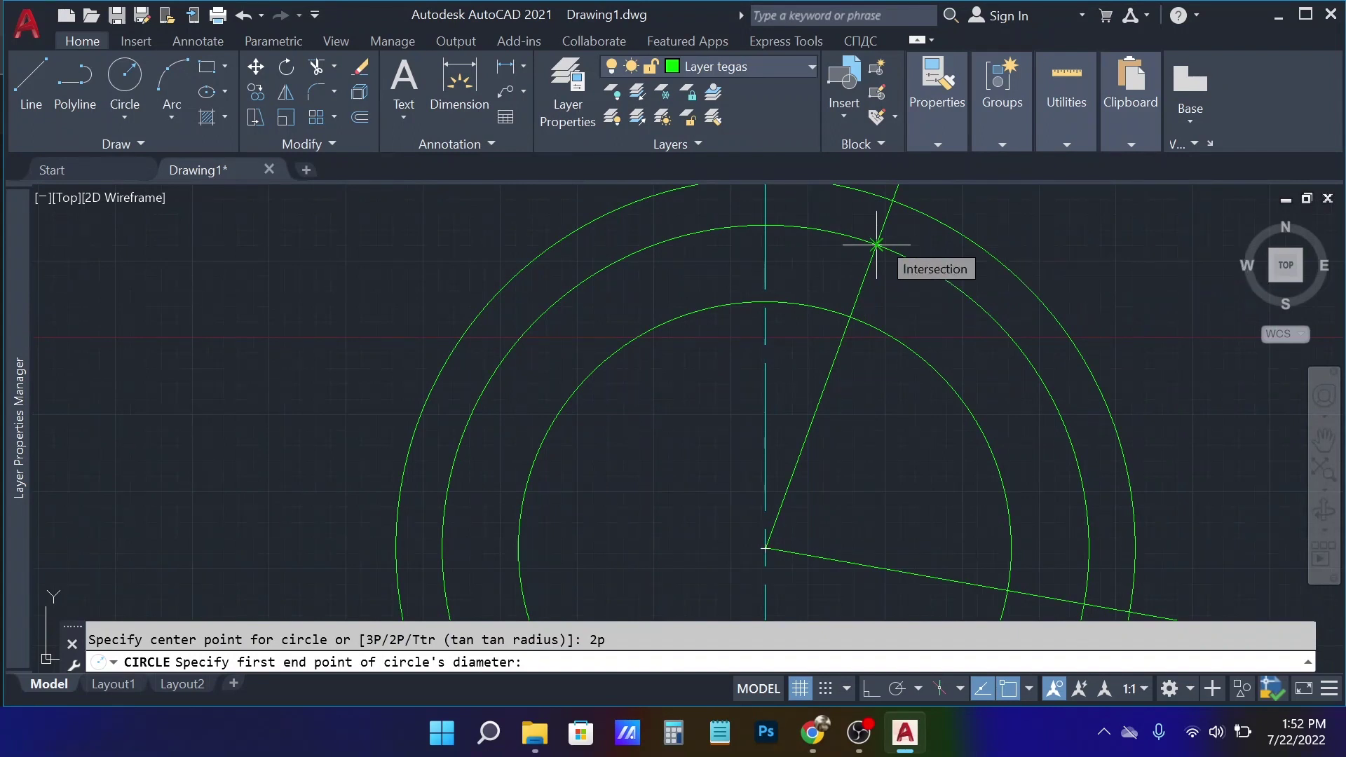
left_click(850, 314)
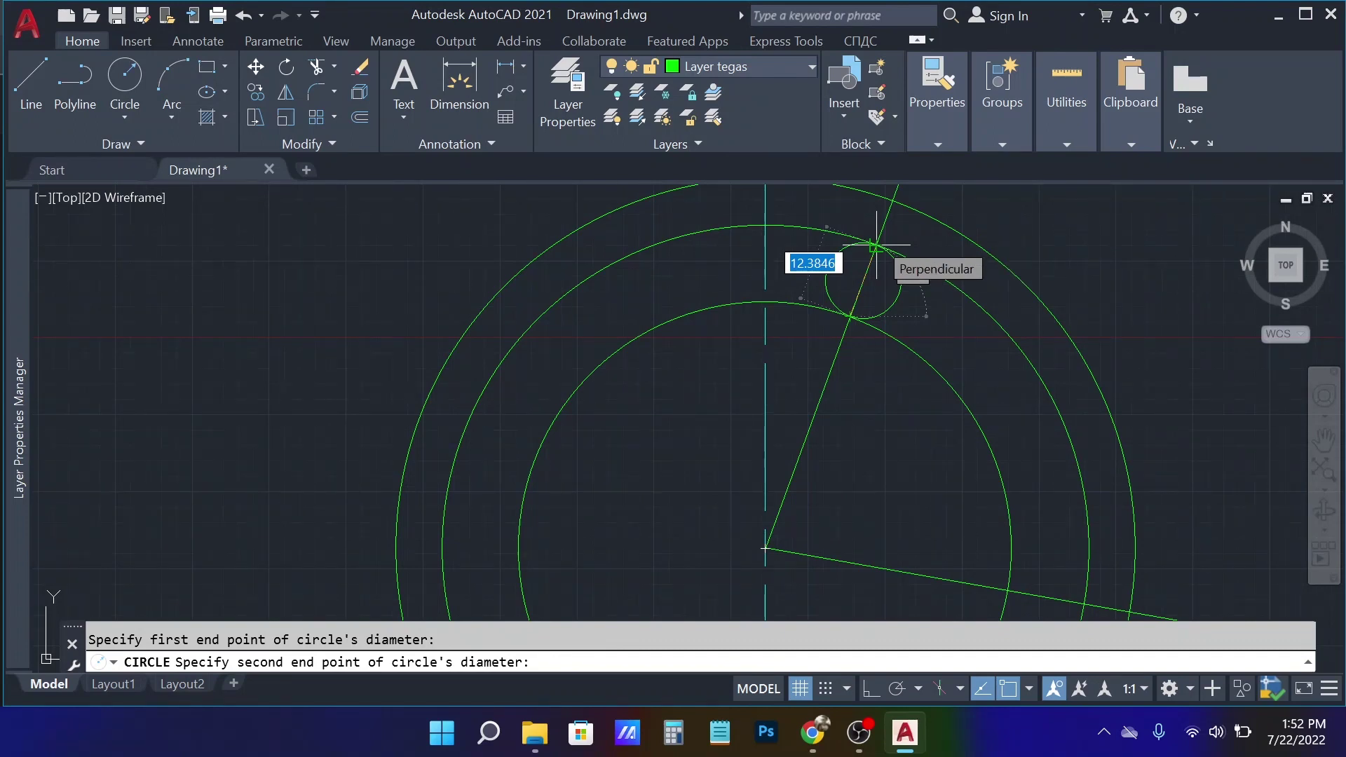
left_click(876, 244)
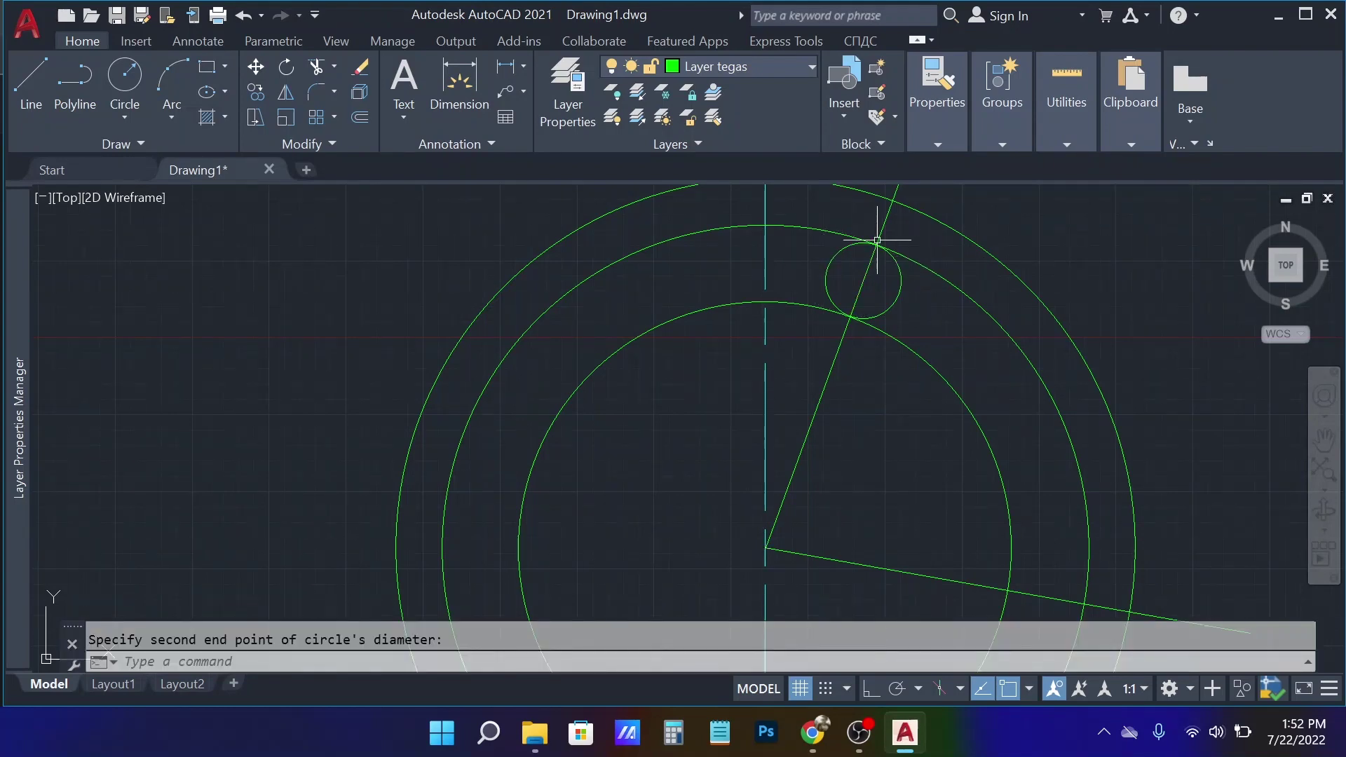
- Draw a matching two-point circle across the ring on the −10° line
scroll(848, 317, "down", 4)
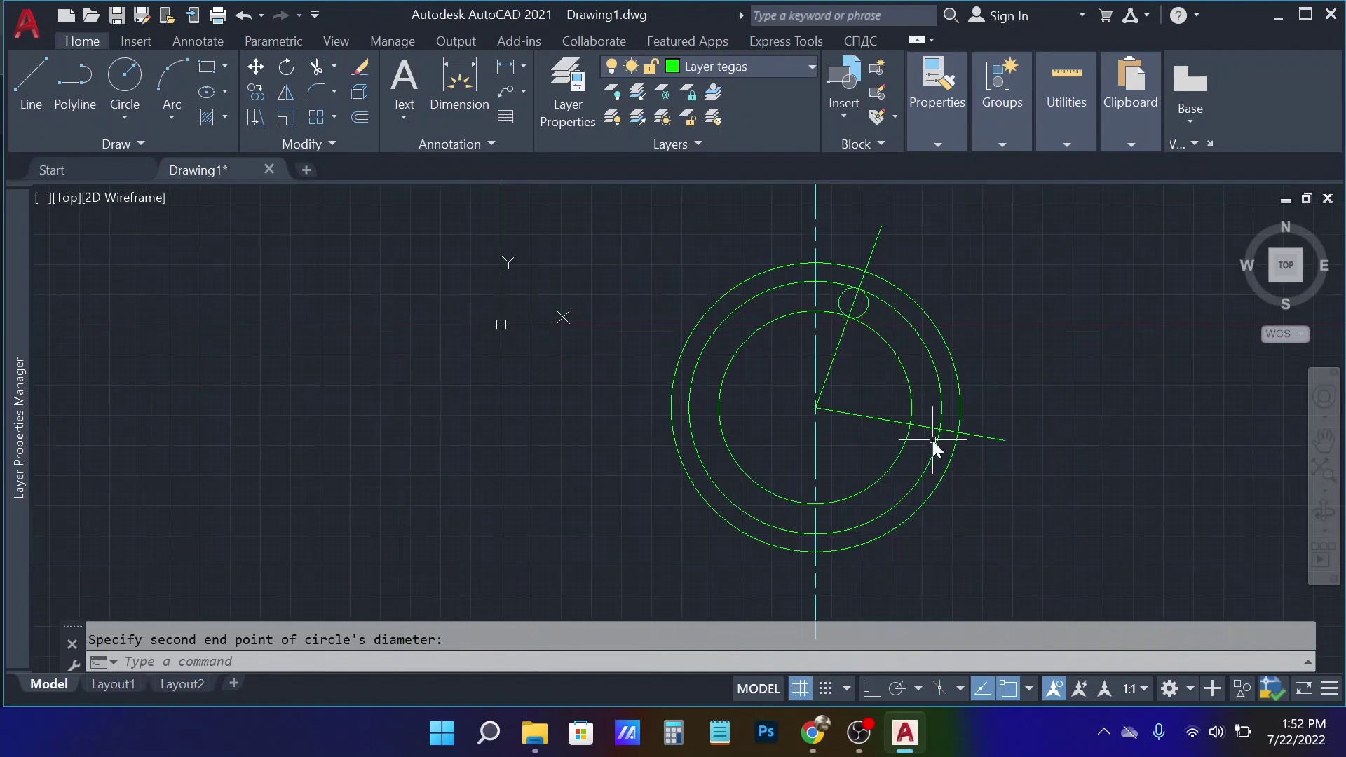
key("Return")
type("2p")
key("Return")
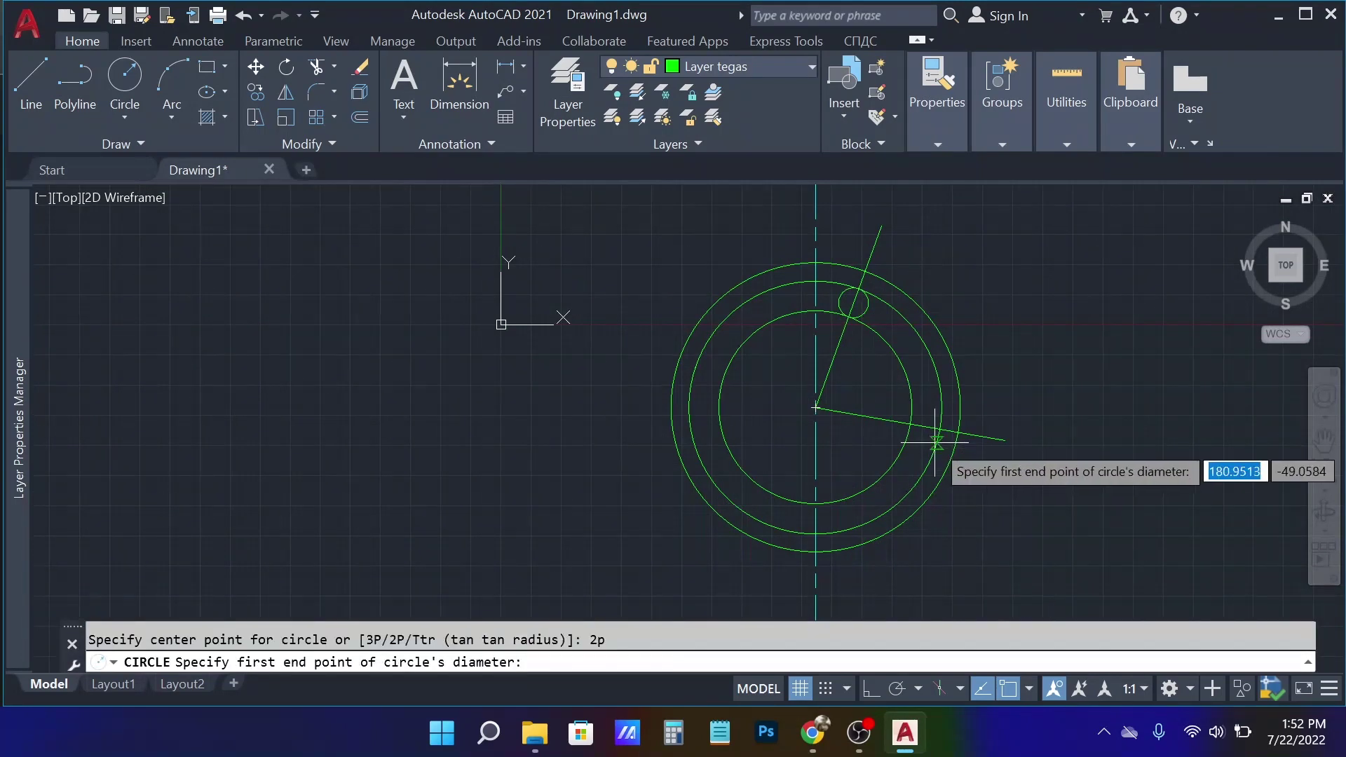
left_click(911, 423)
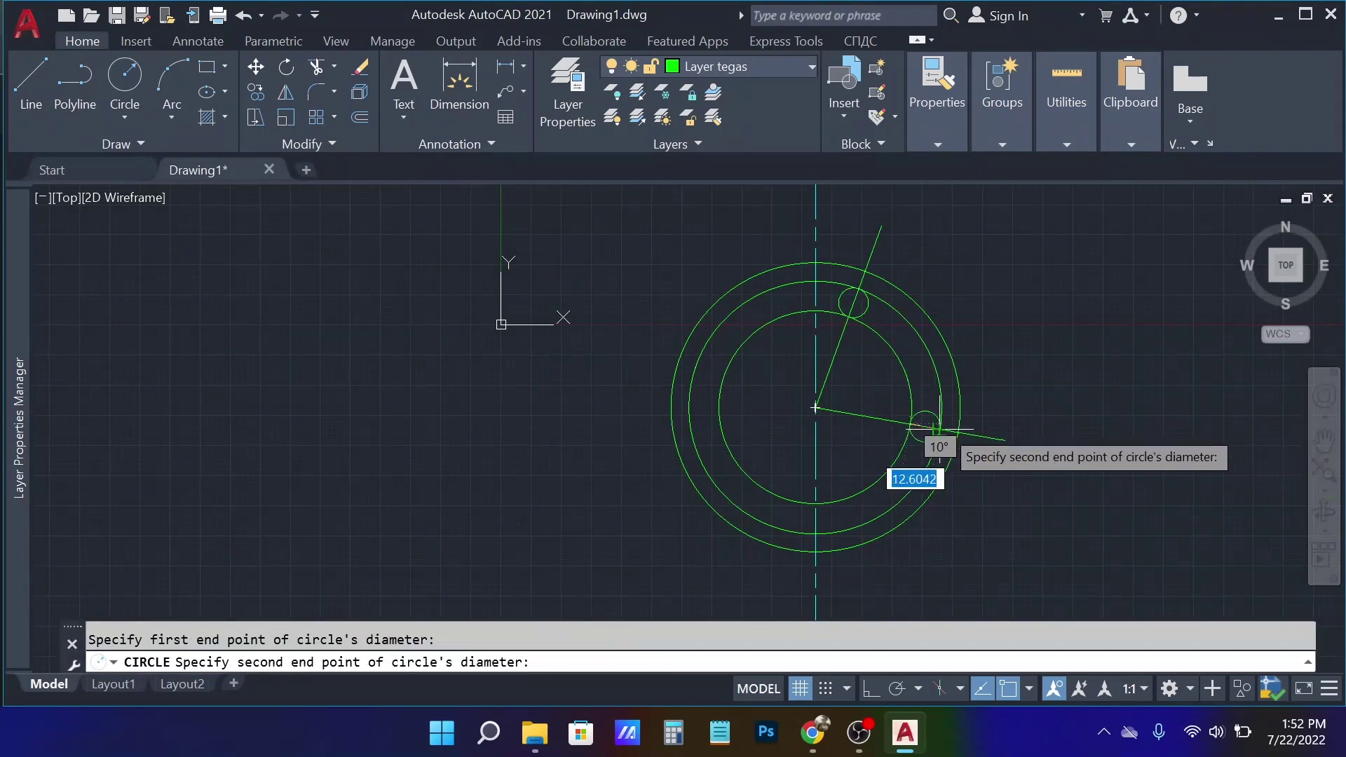
left_click(941, 429)
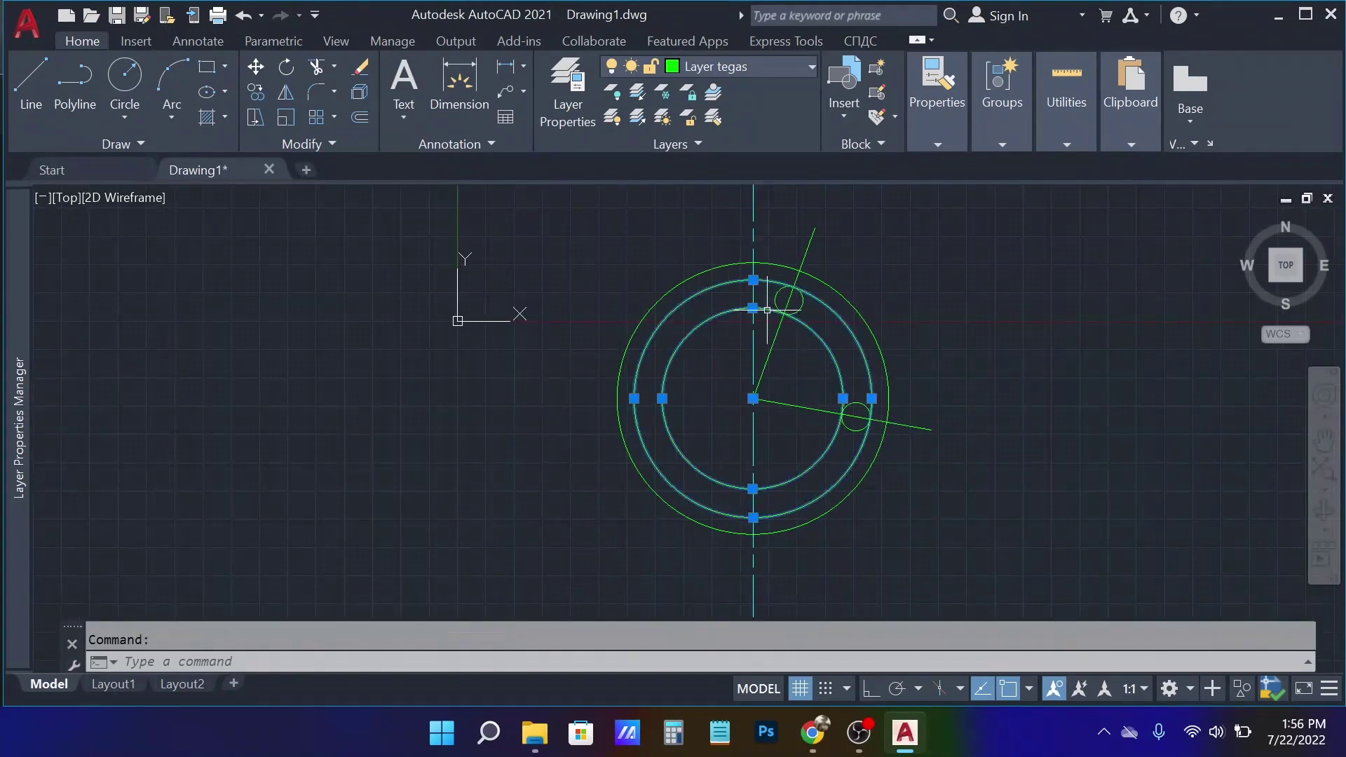
- Trim the inner ring and the inner halves of both small circles into one rounded-end curved slot
left_click(800, 293)
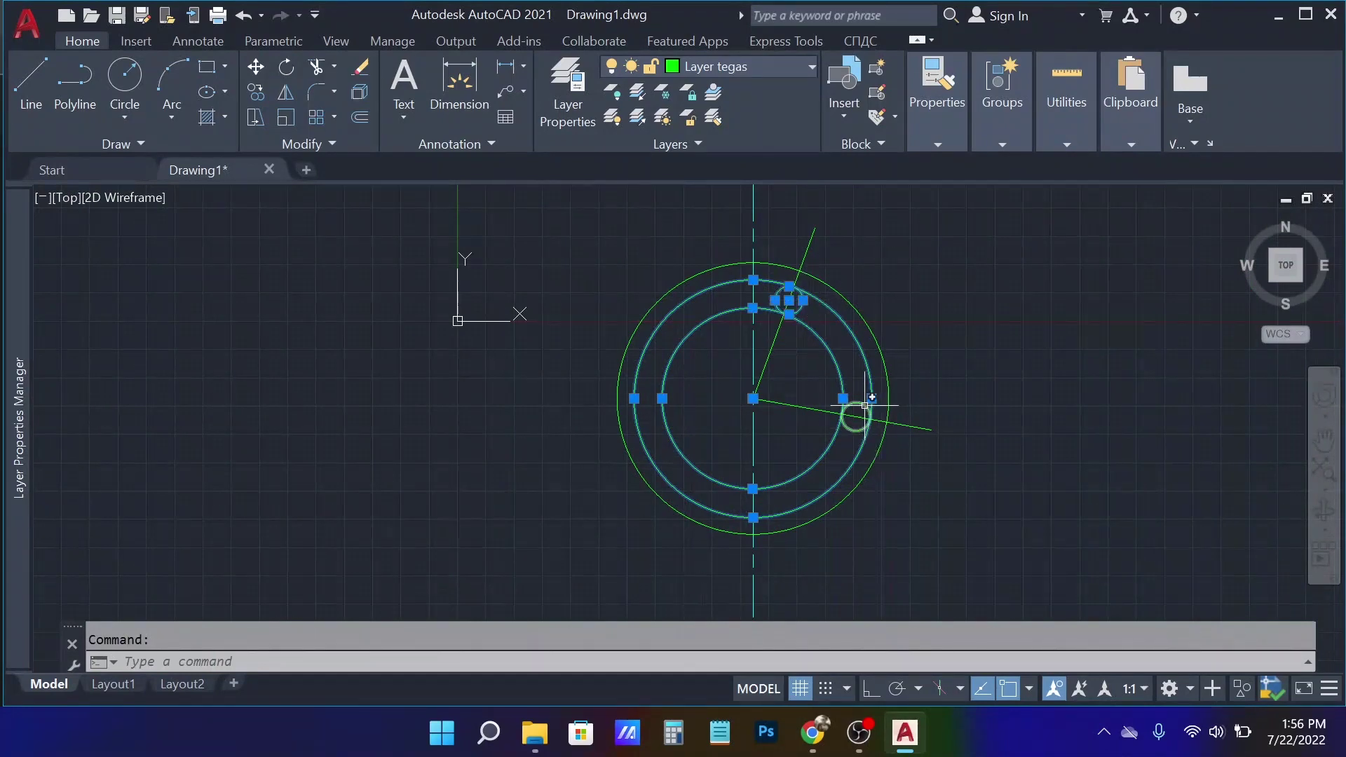
left_click(866, 407)
type("tr")
key("Return")
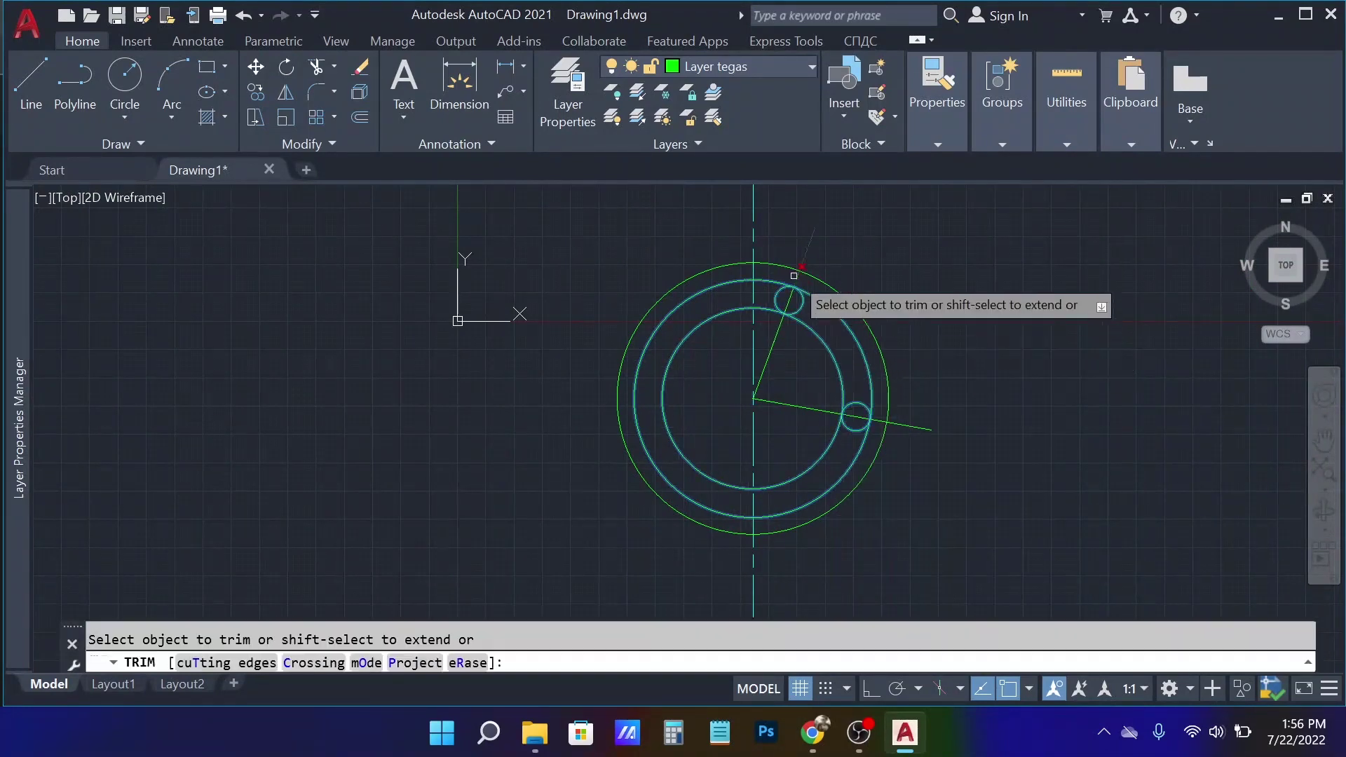
left_click(766, 310)
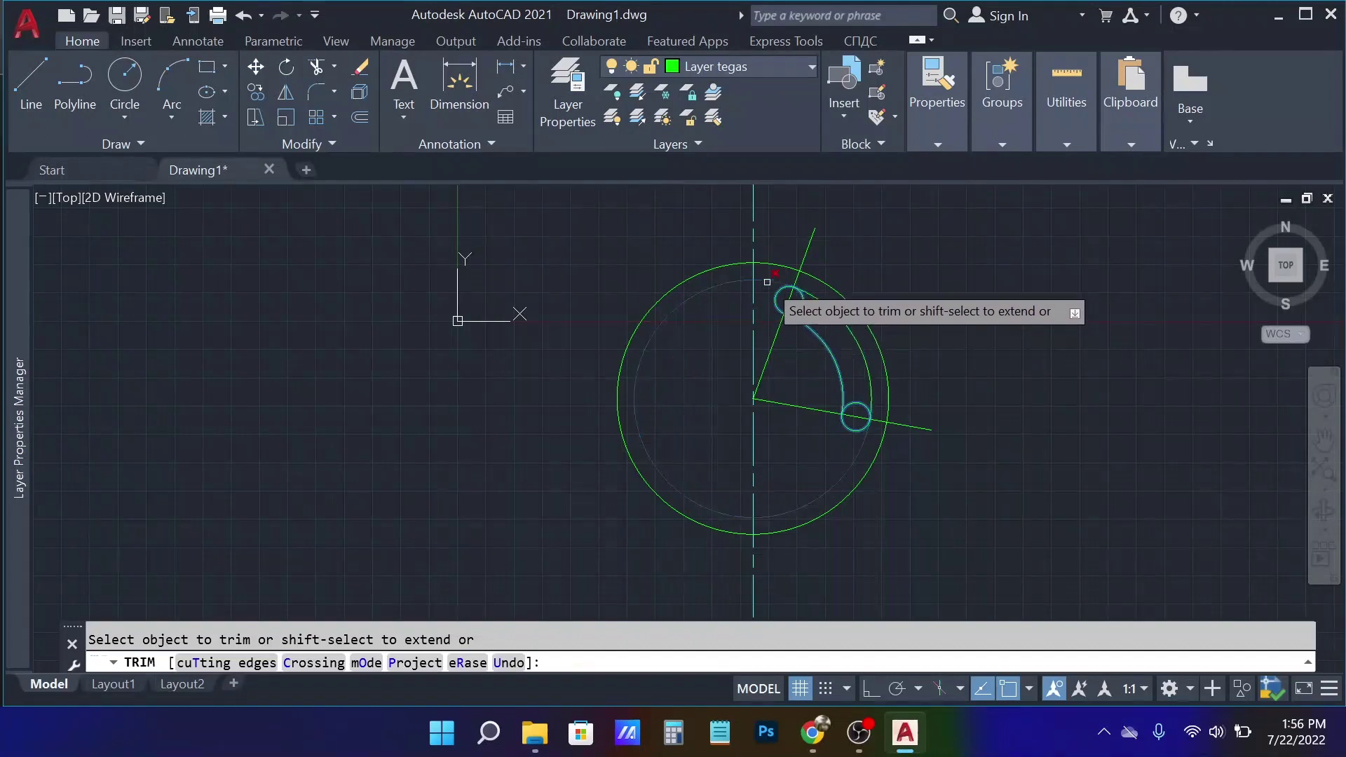
left_click(767, 282)
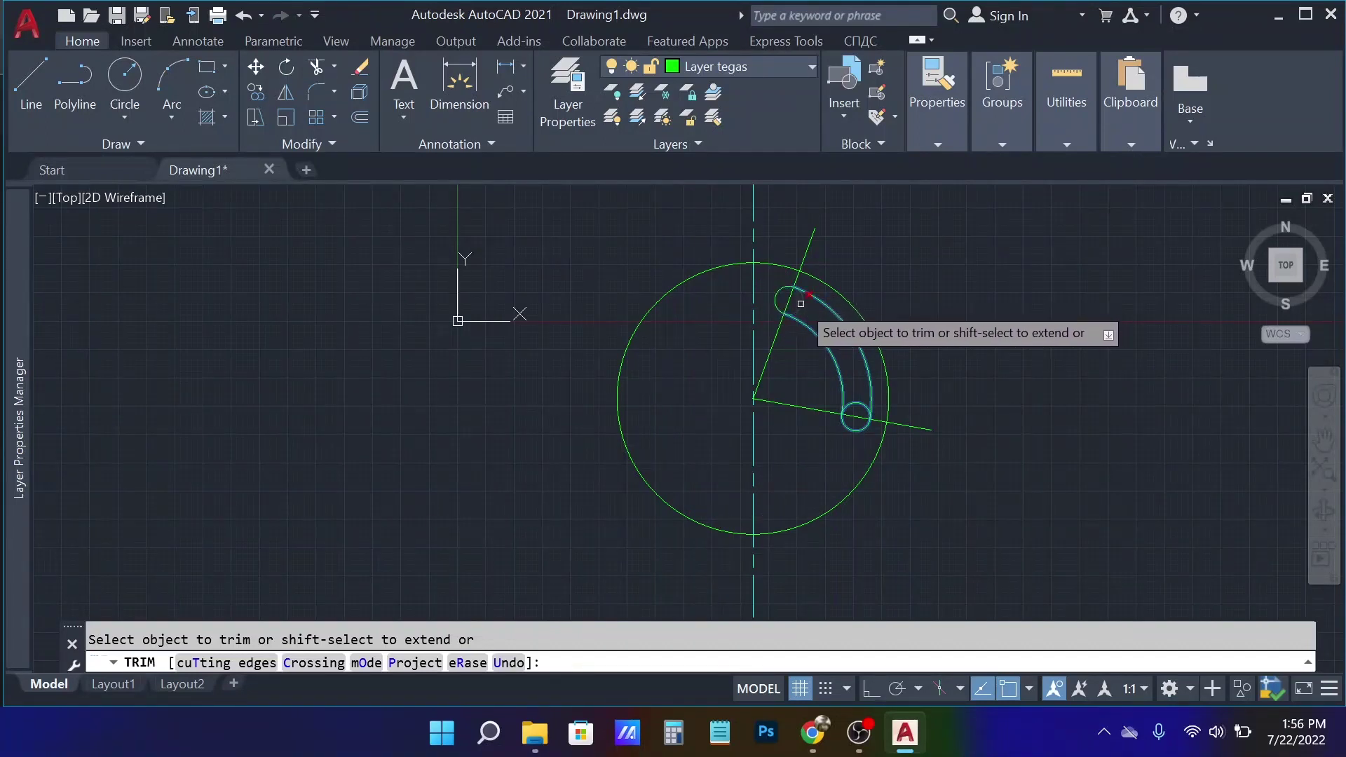
left_click(800, 303)
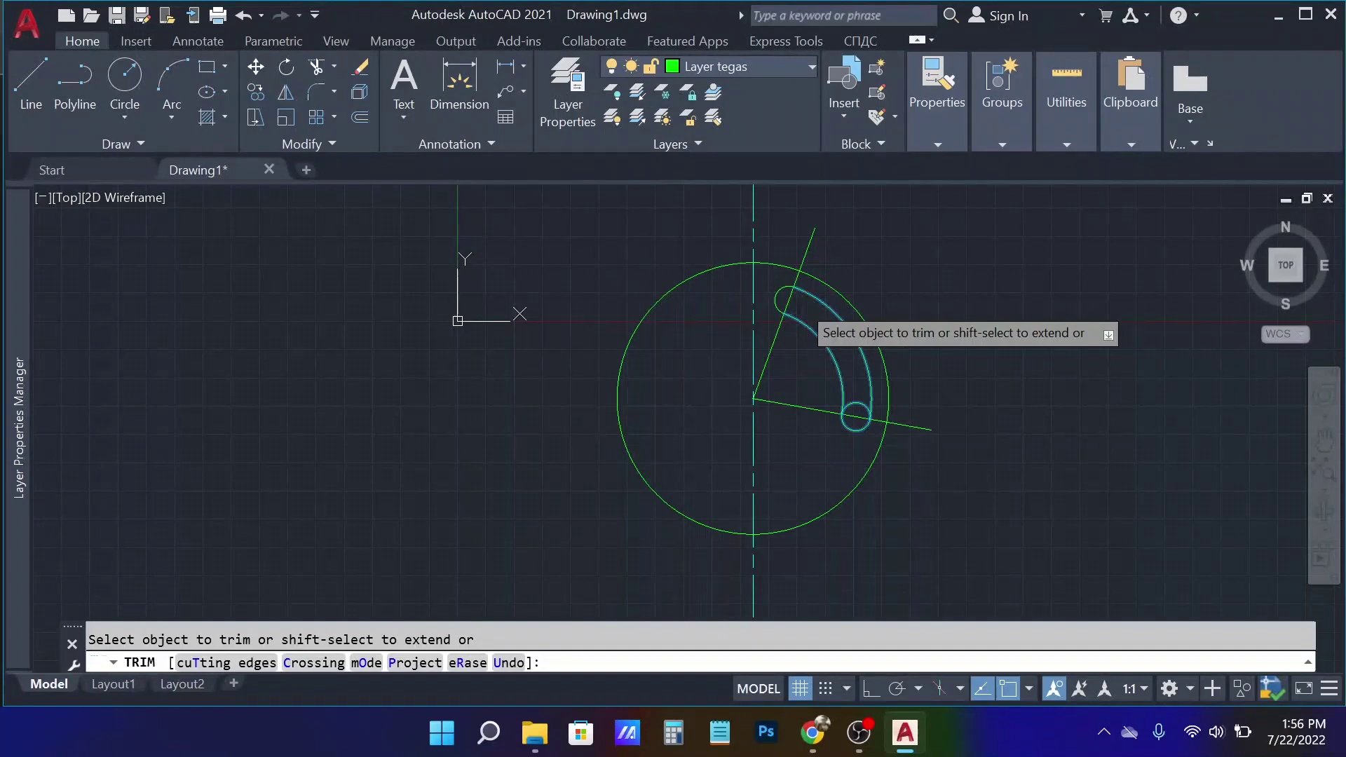
left_click(859, 399)
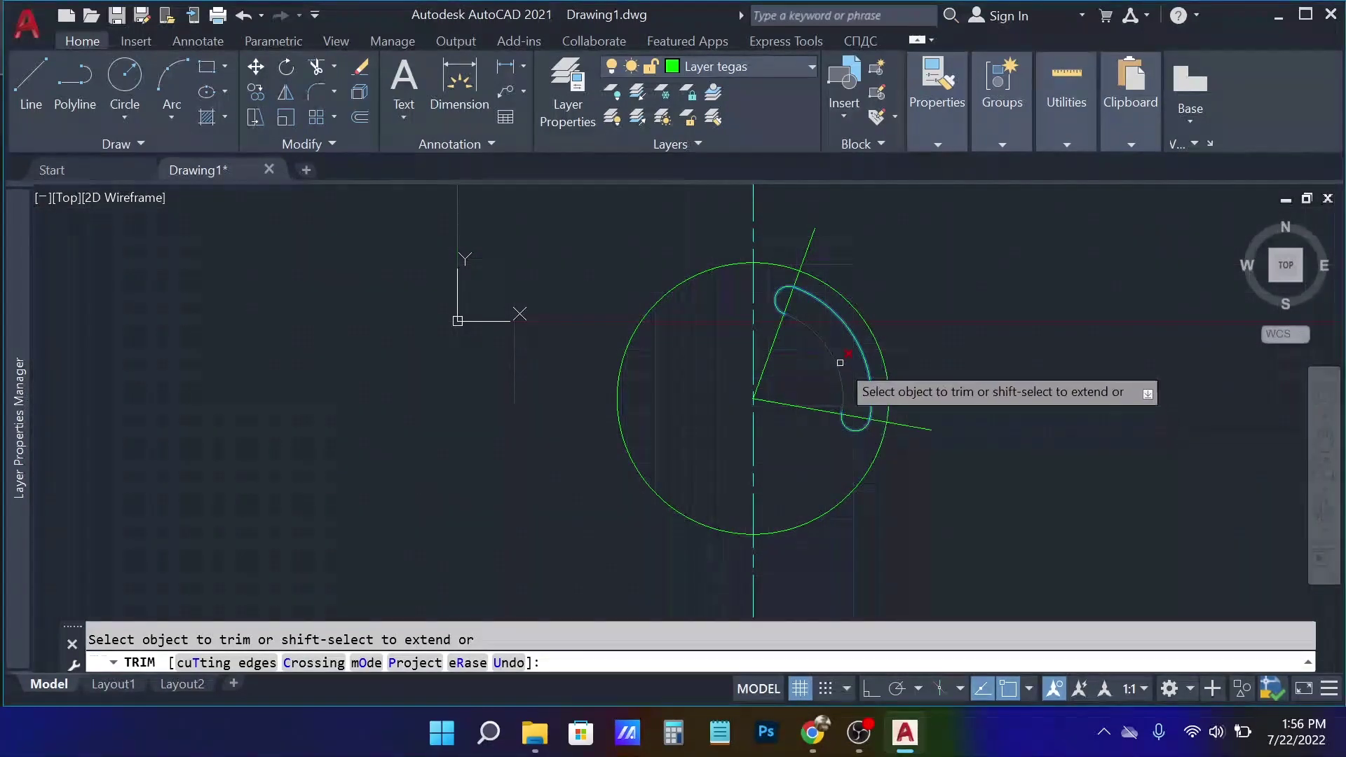
key("Return")
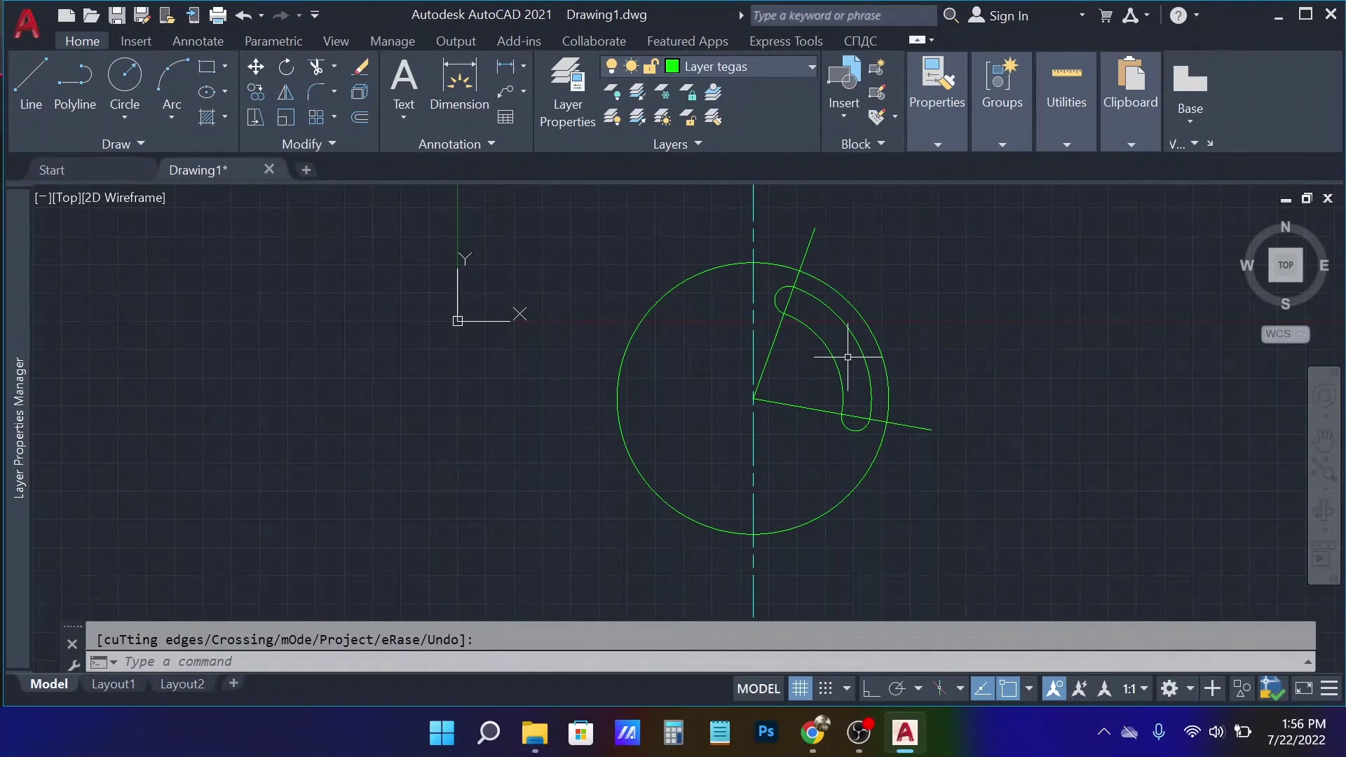
- Polar-array the three slot outline pieces around the flange centre
type("ARR")
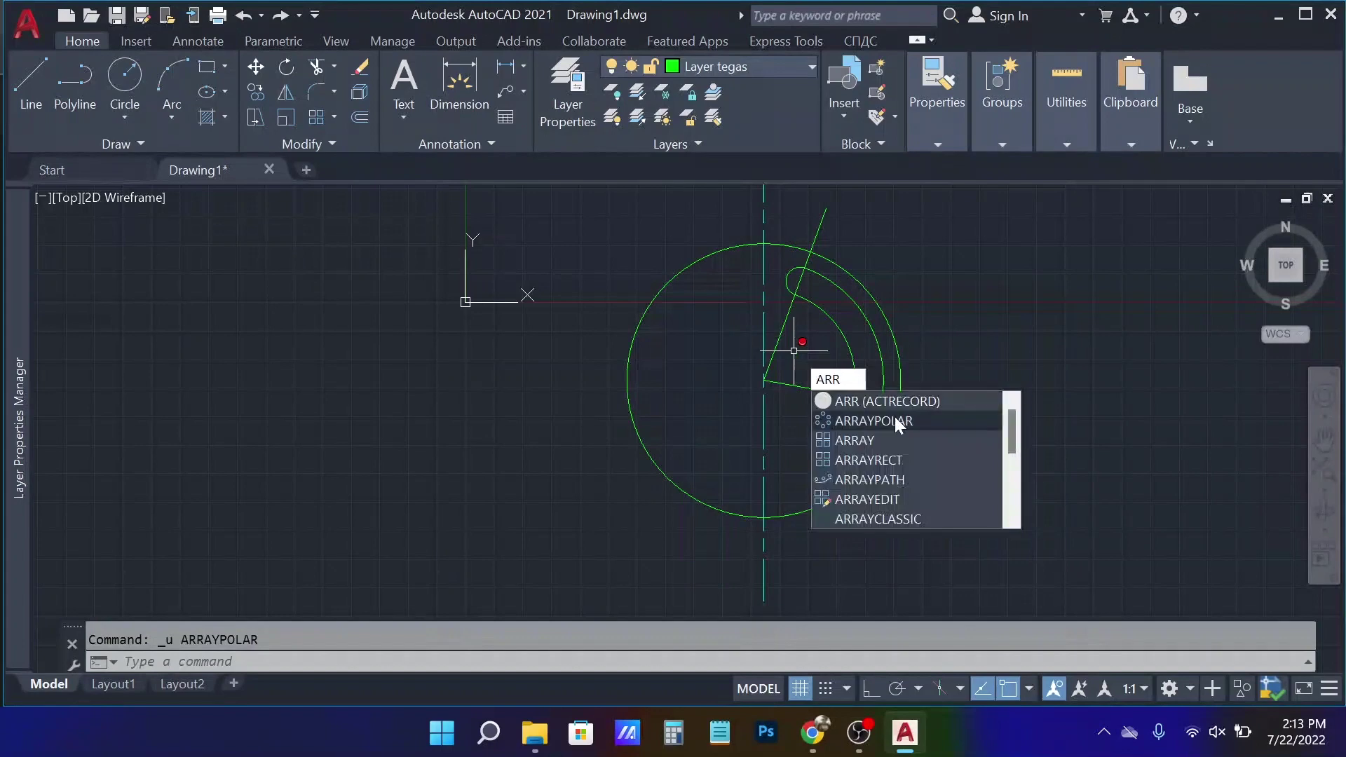
left_click(896, 424)
left_click(788, 273)
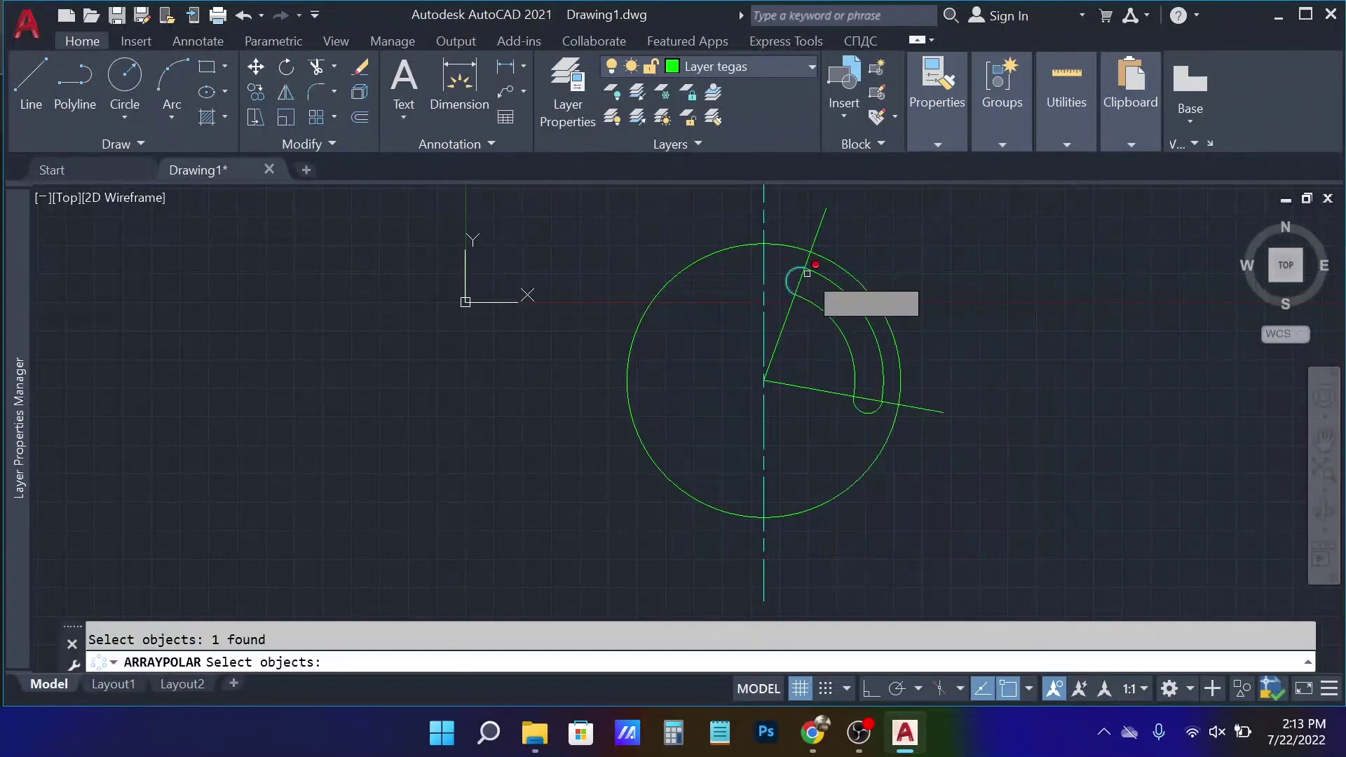
left_click(825, 317)
left_click(868, 408)
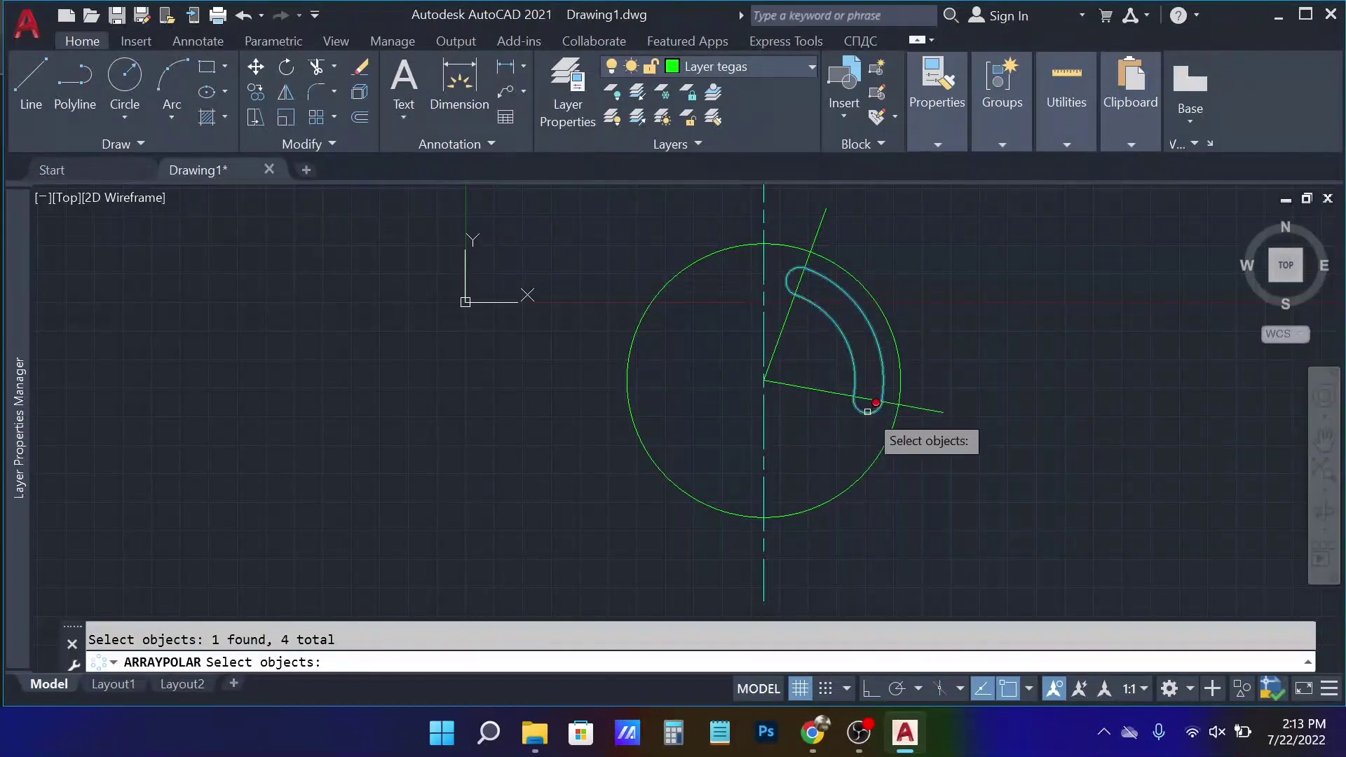
key("Return")
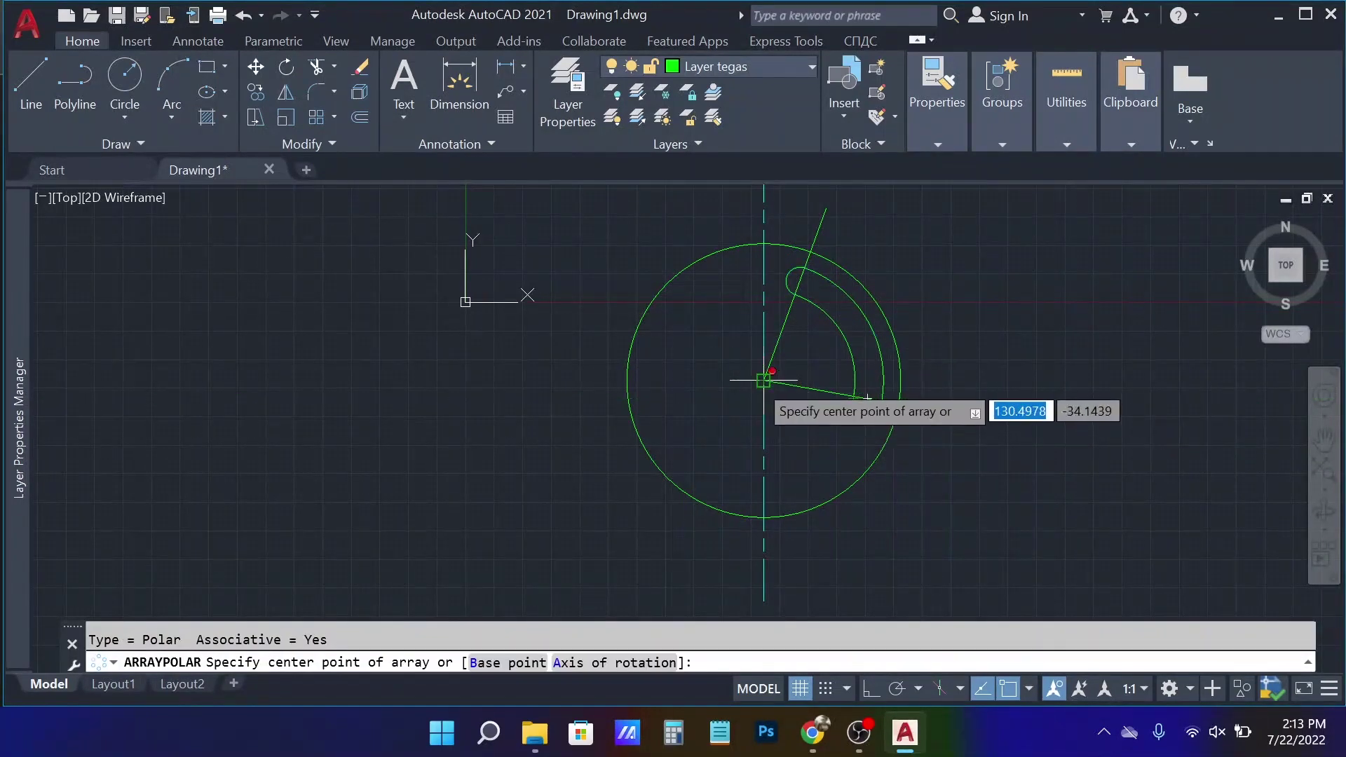
left_click(760, 381)
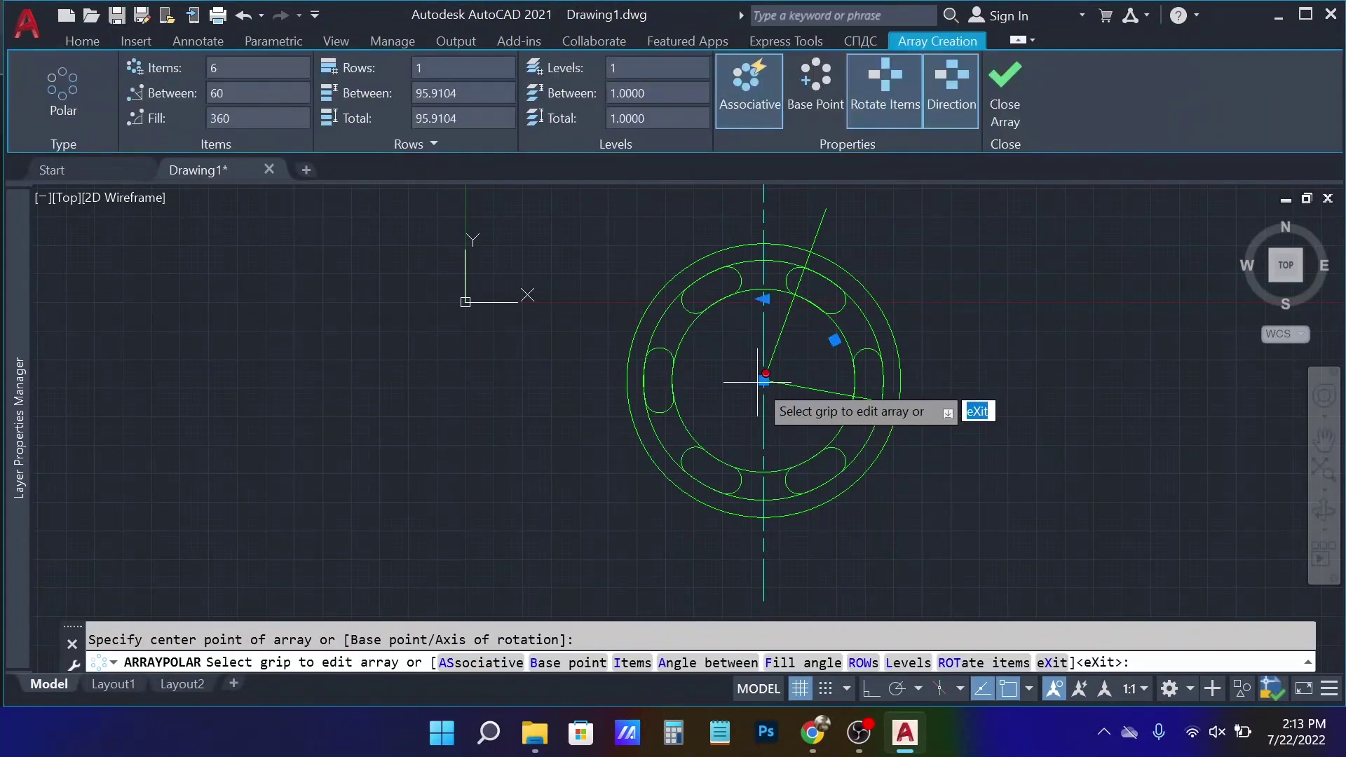
key("Return")
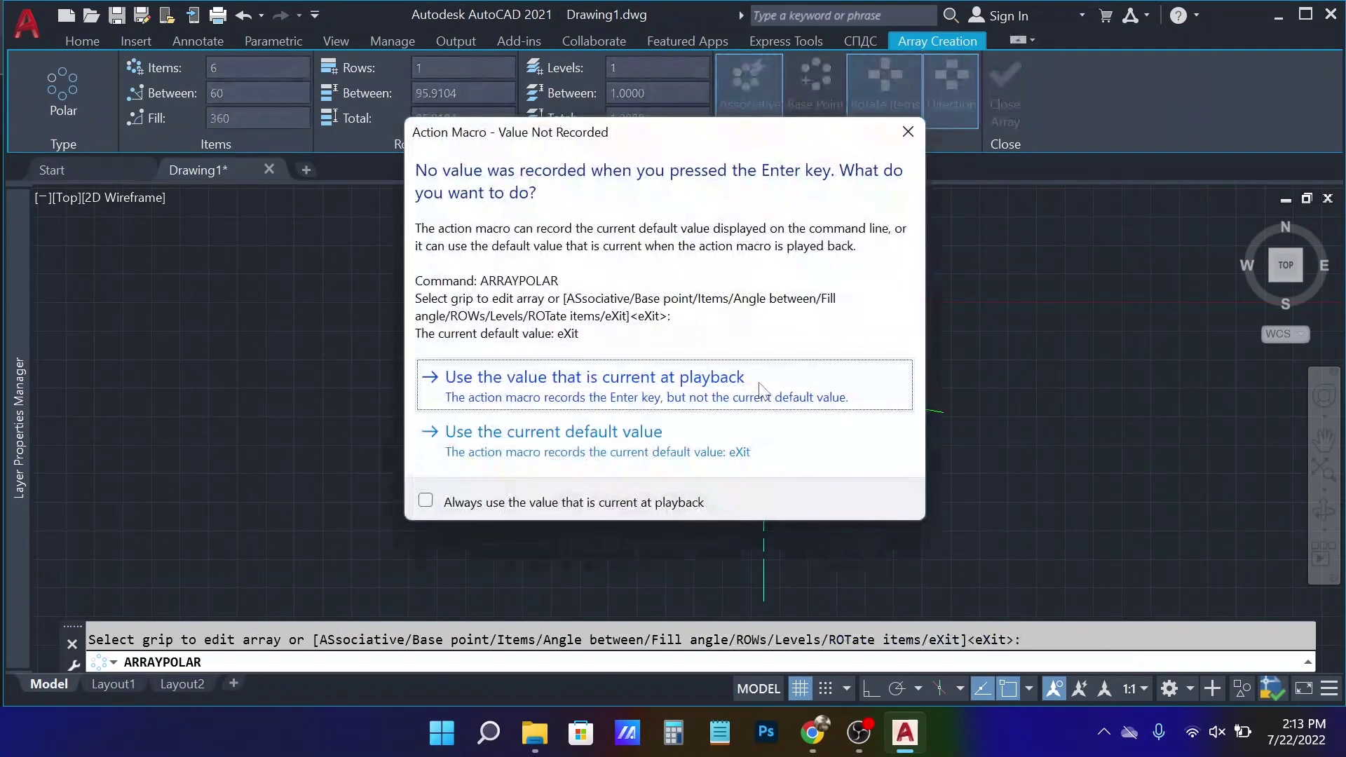
key("Return")
- Set the slot array to 3 items and close the array editor
left_click(835, 322)
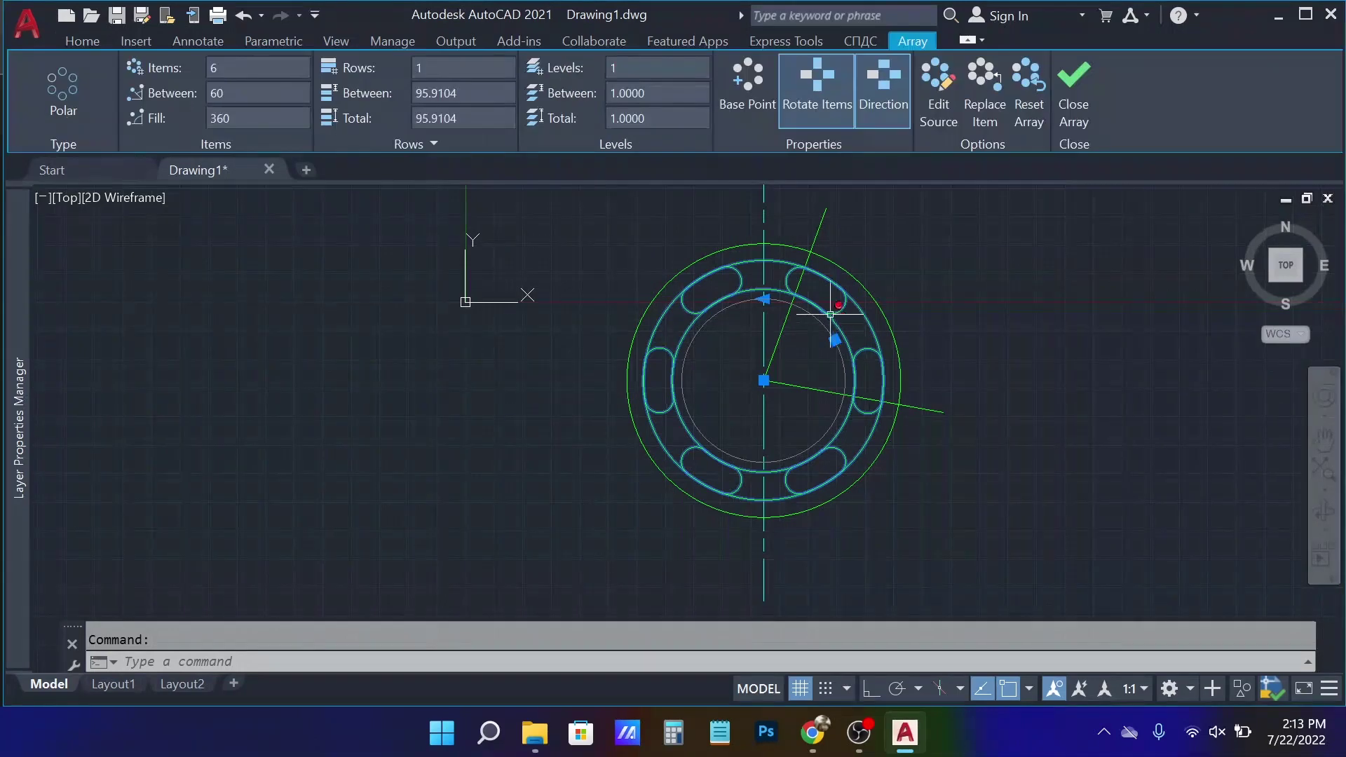
type("3")
key("Return")
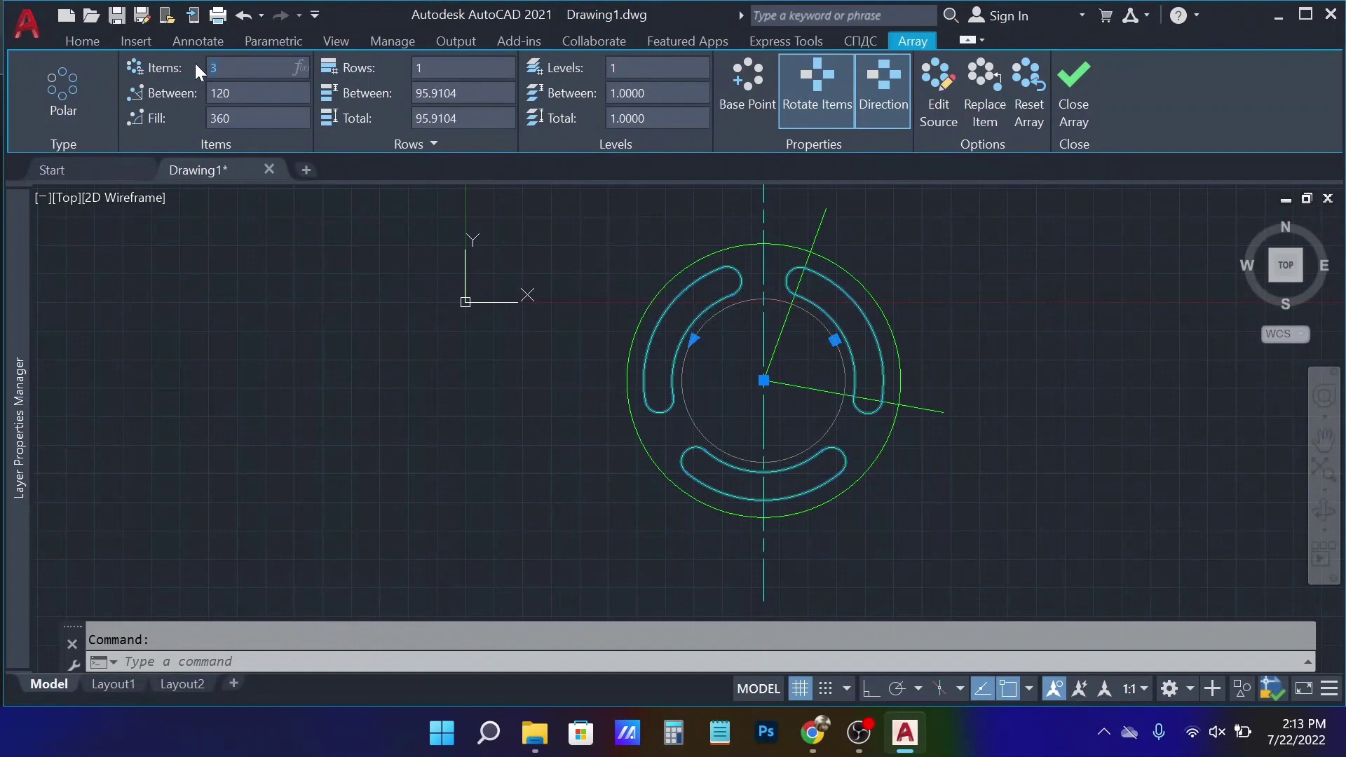
key("ctrl+z")
key("ctrl+y")
left_click(1082, 99)
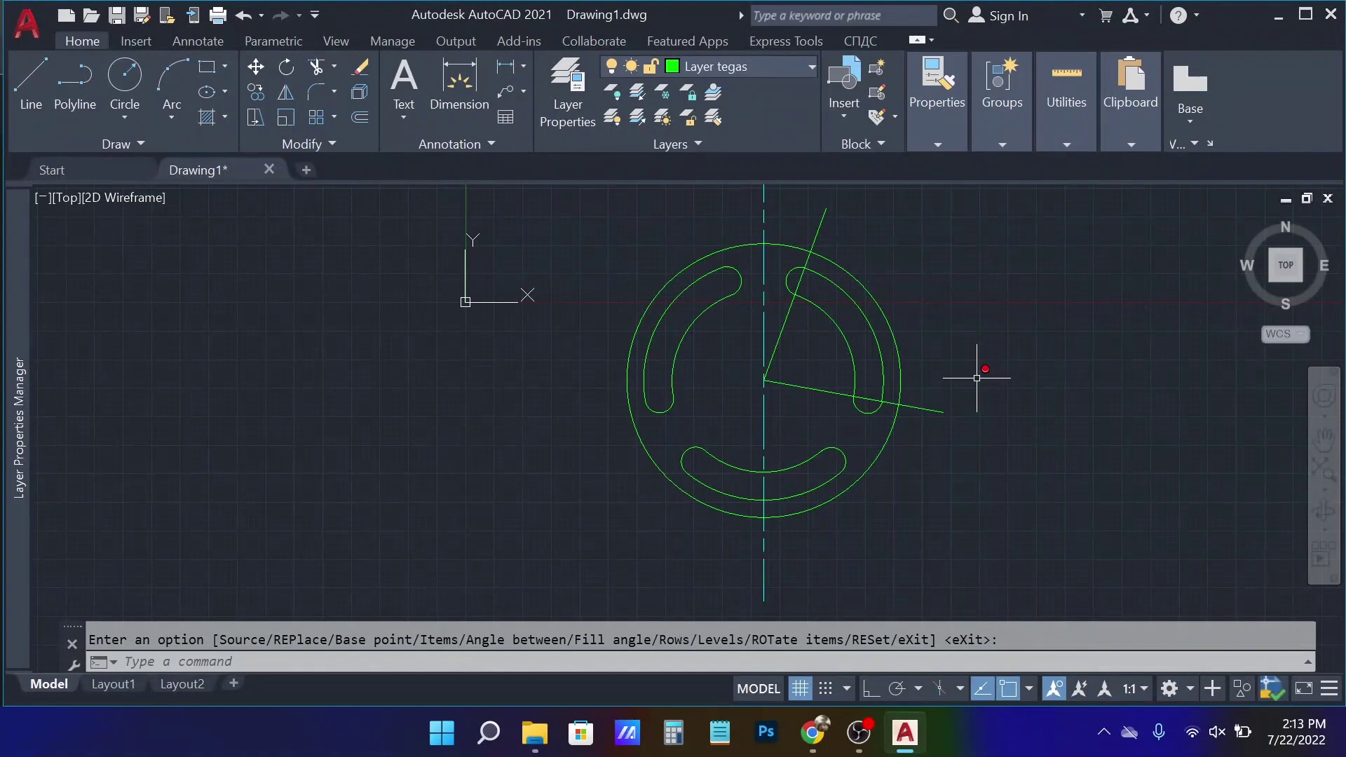
- Place CENTERMARKs on both rounded ends of the left, right and bottom slots
key("Escape")
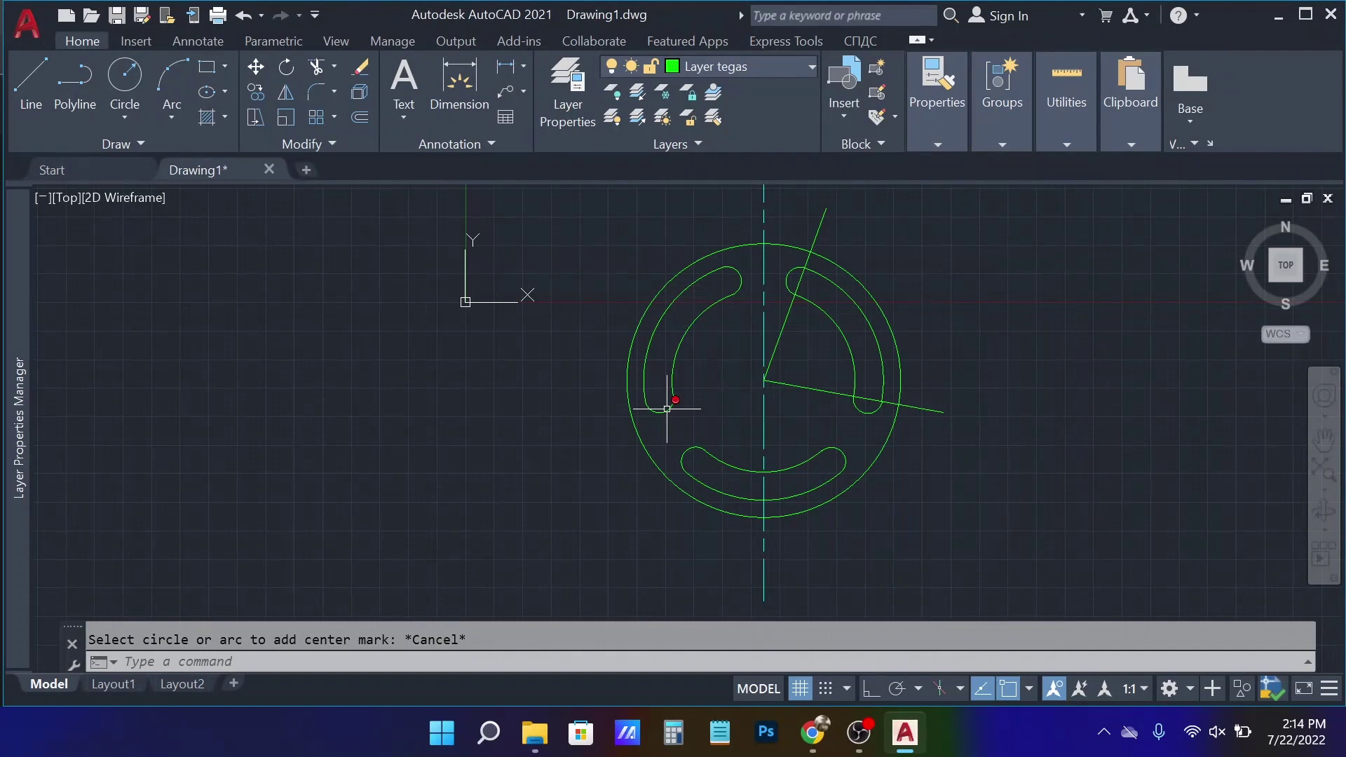
type("cm")
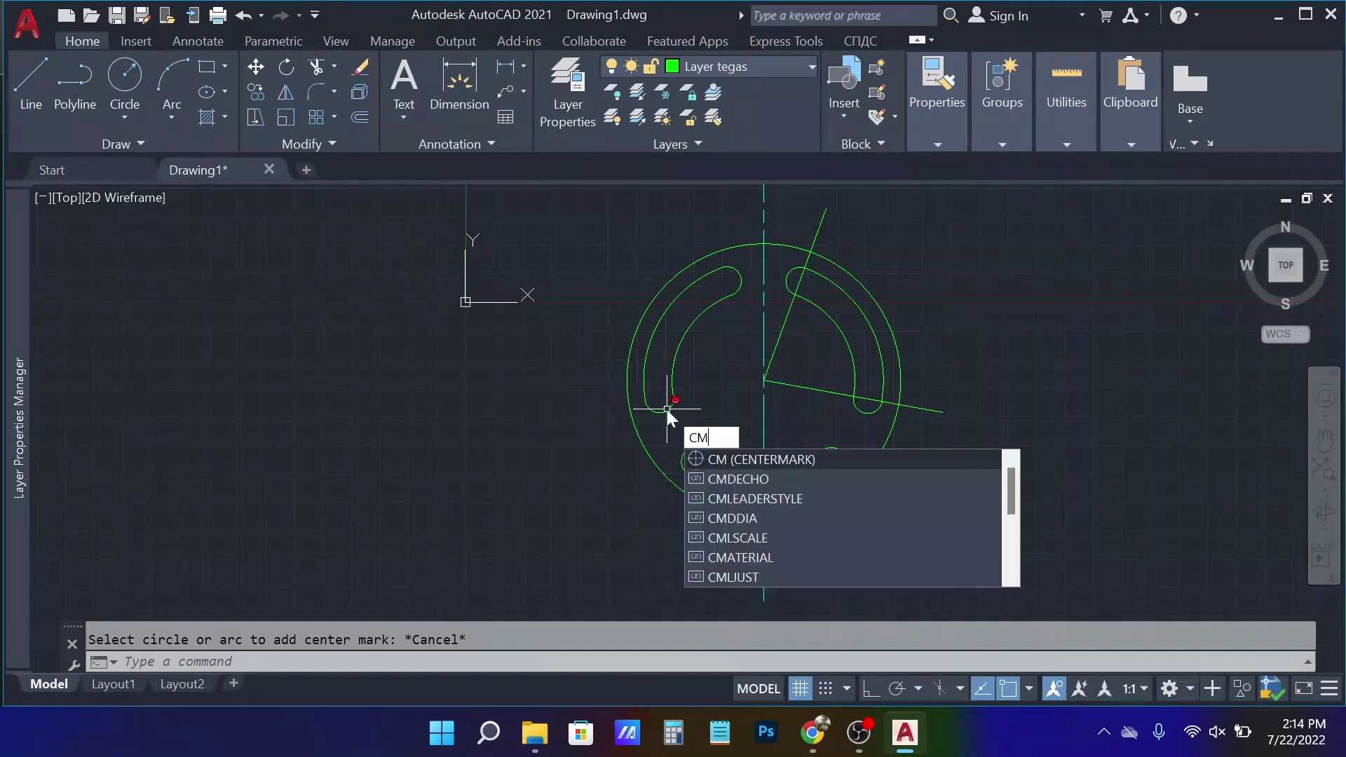
key("Return")
left_click(661, 412)
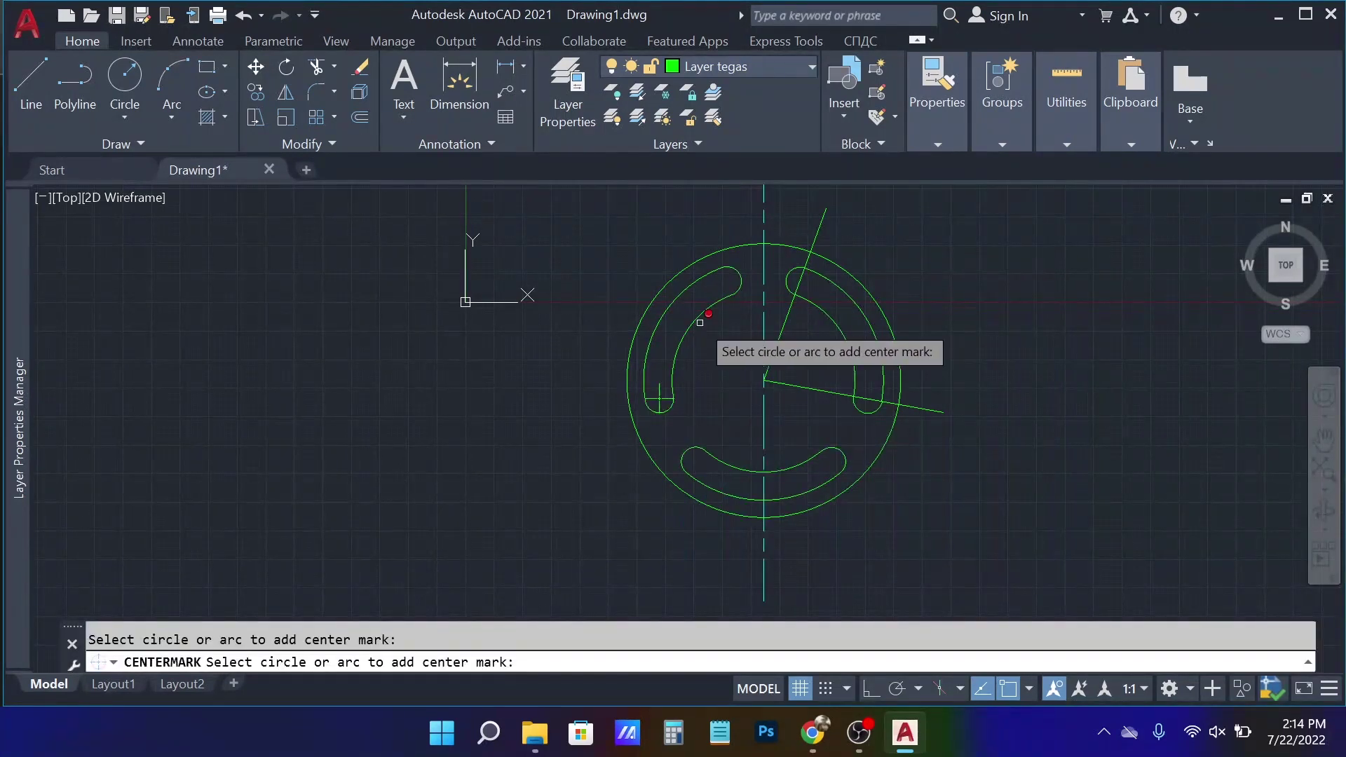
left_click(733, 274)
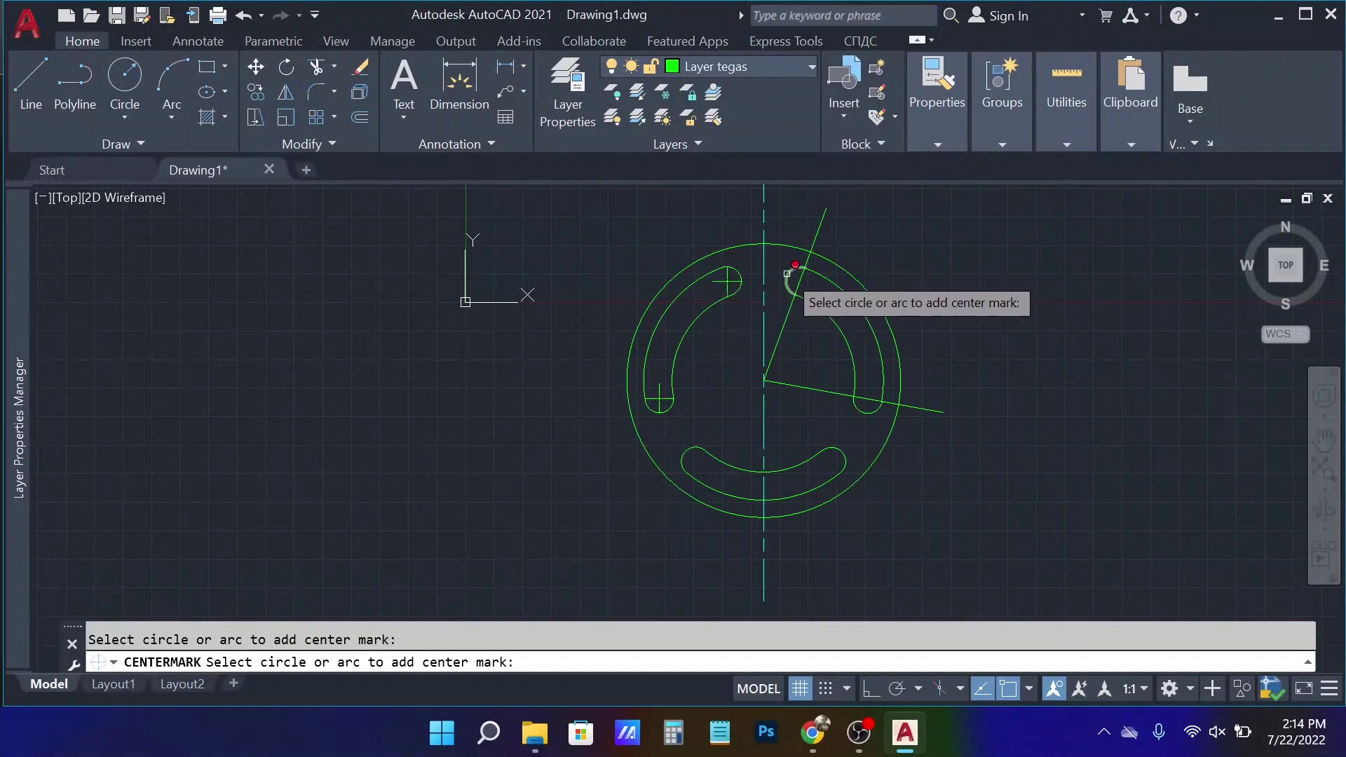
left_click(795, 281)
left_click(870, 411)
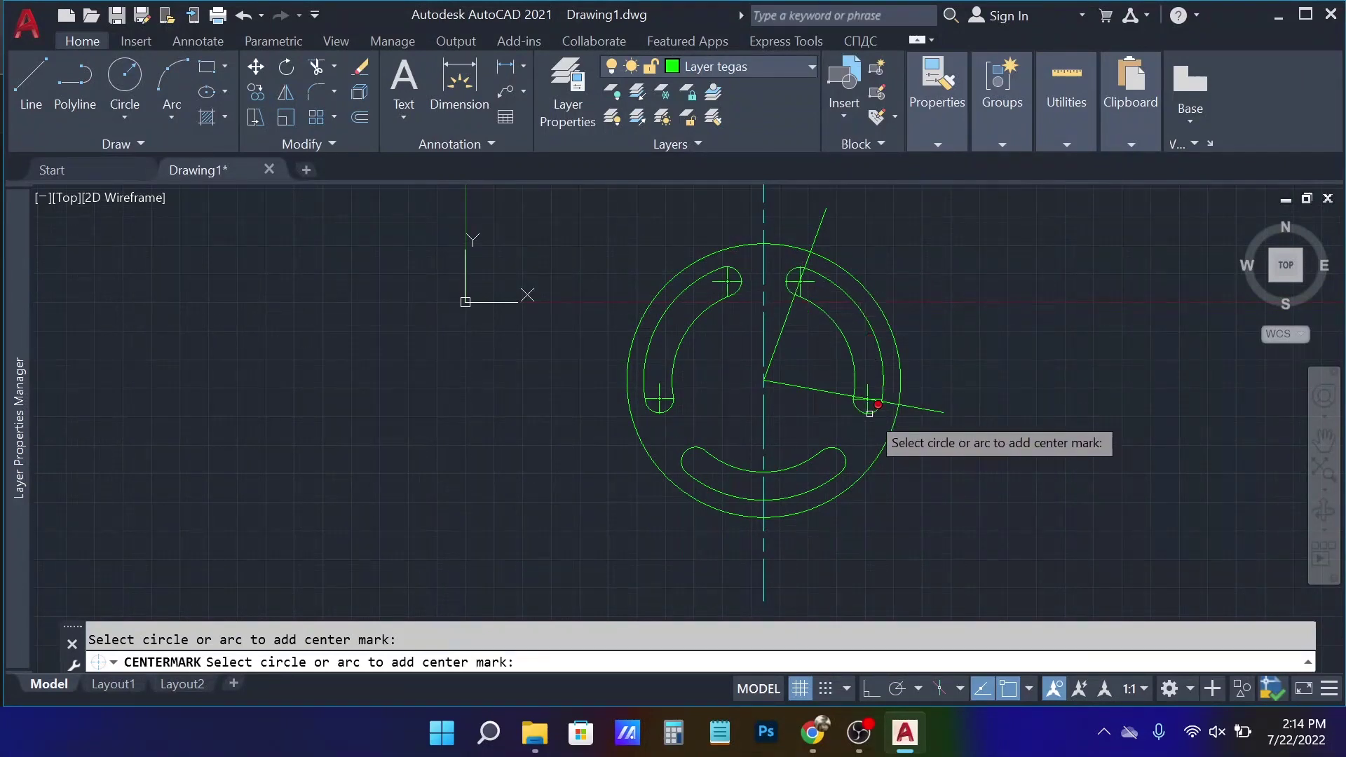
left_click(840, 453)
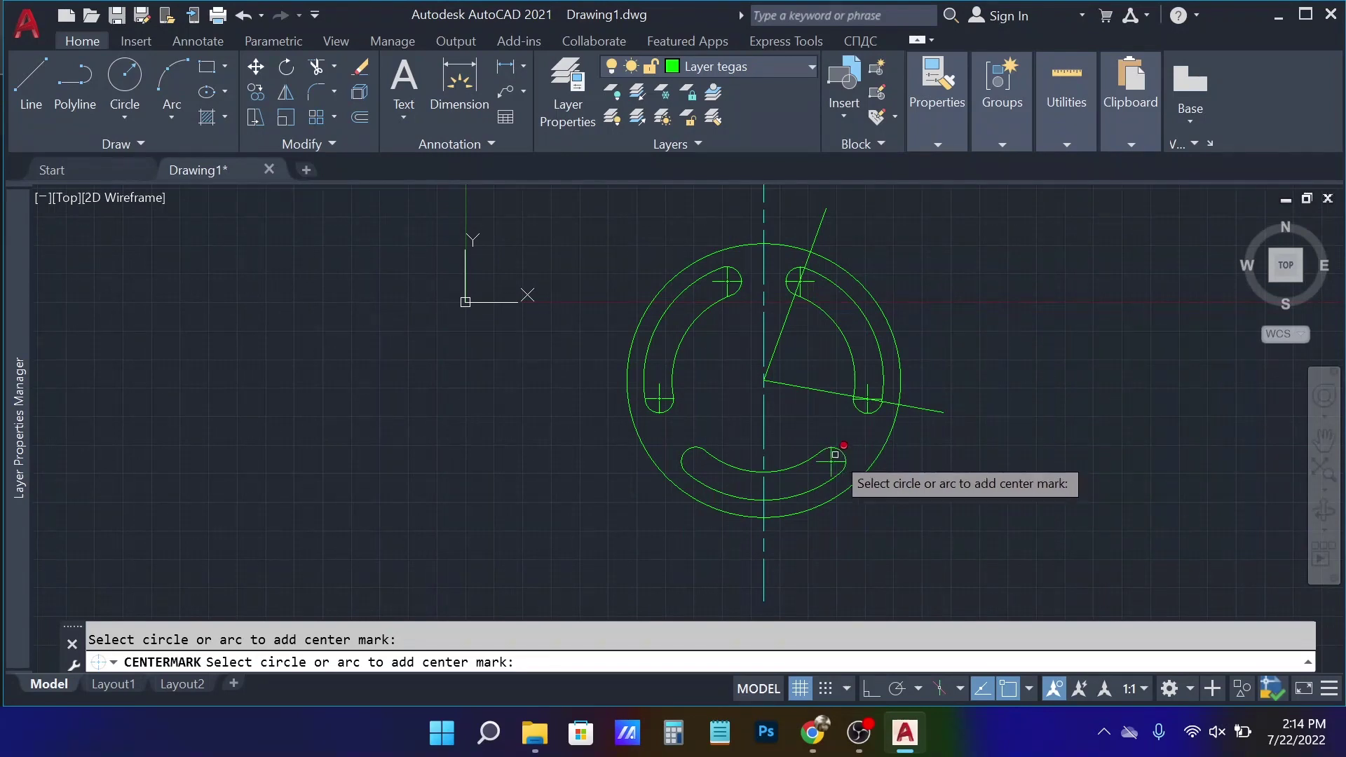
left_click(687, 451)
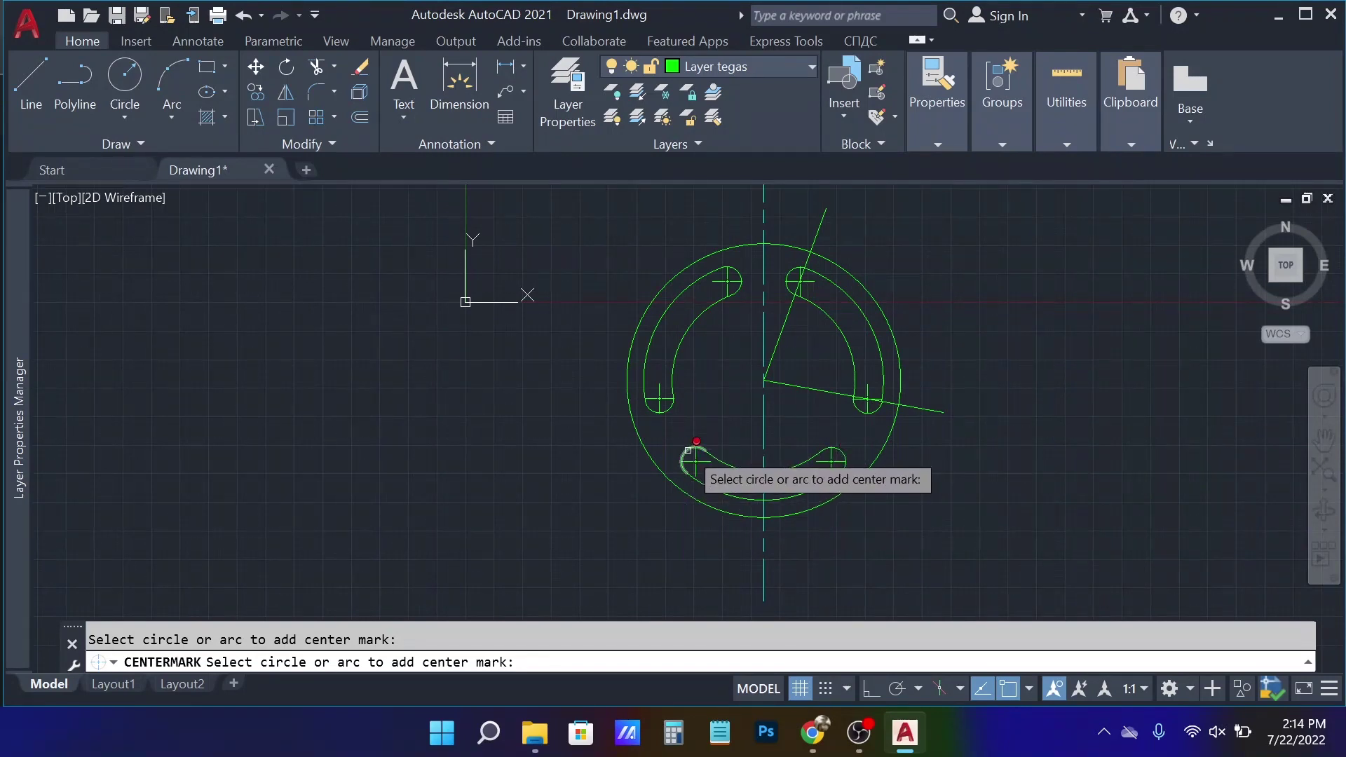
key("Return")
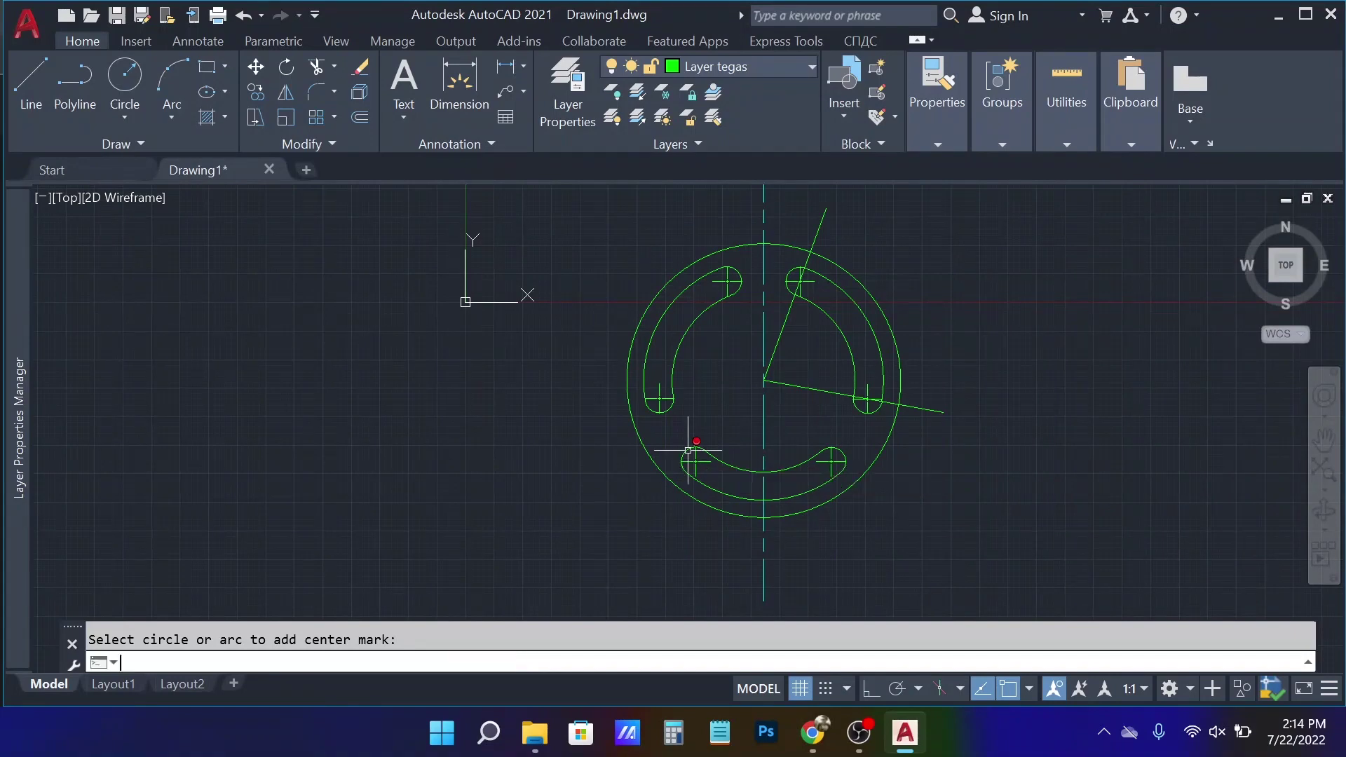
type("l")
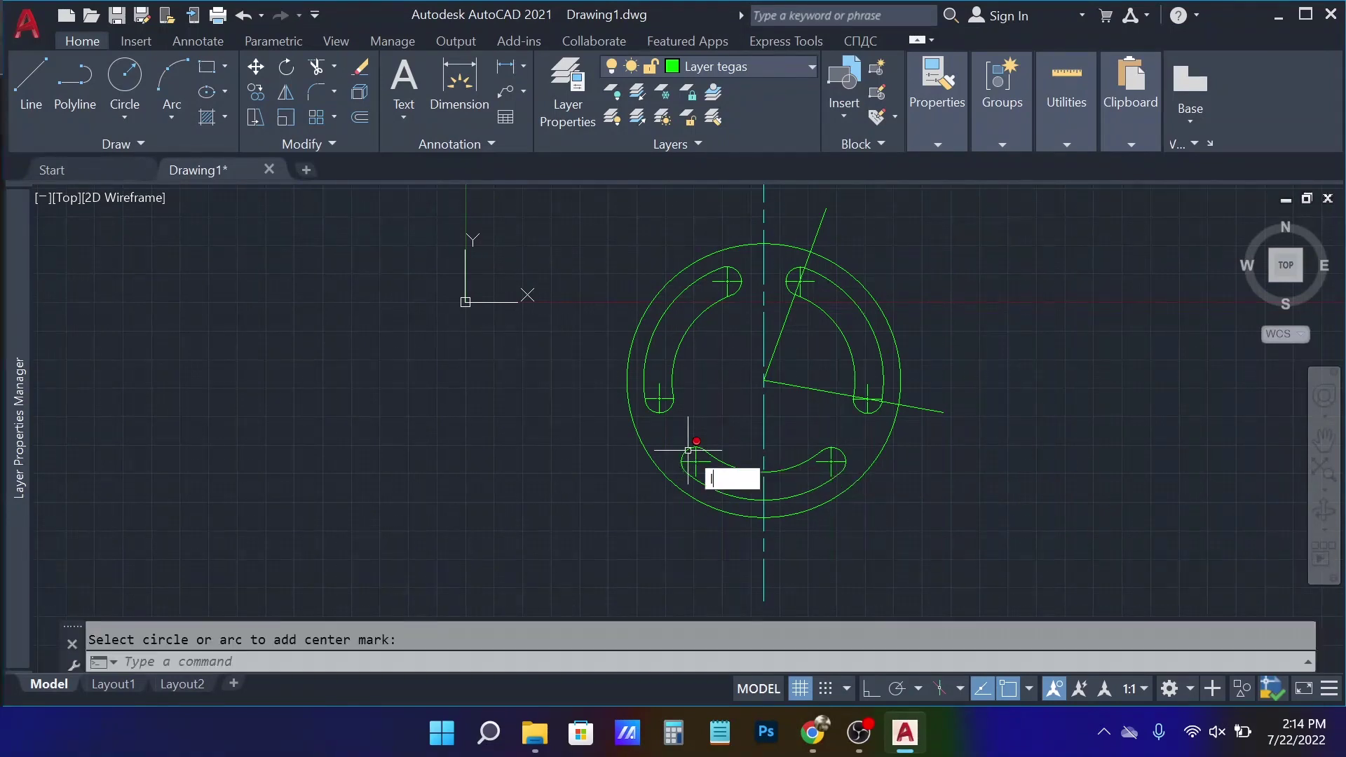
key("Return")
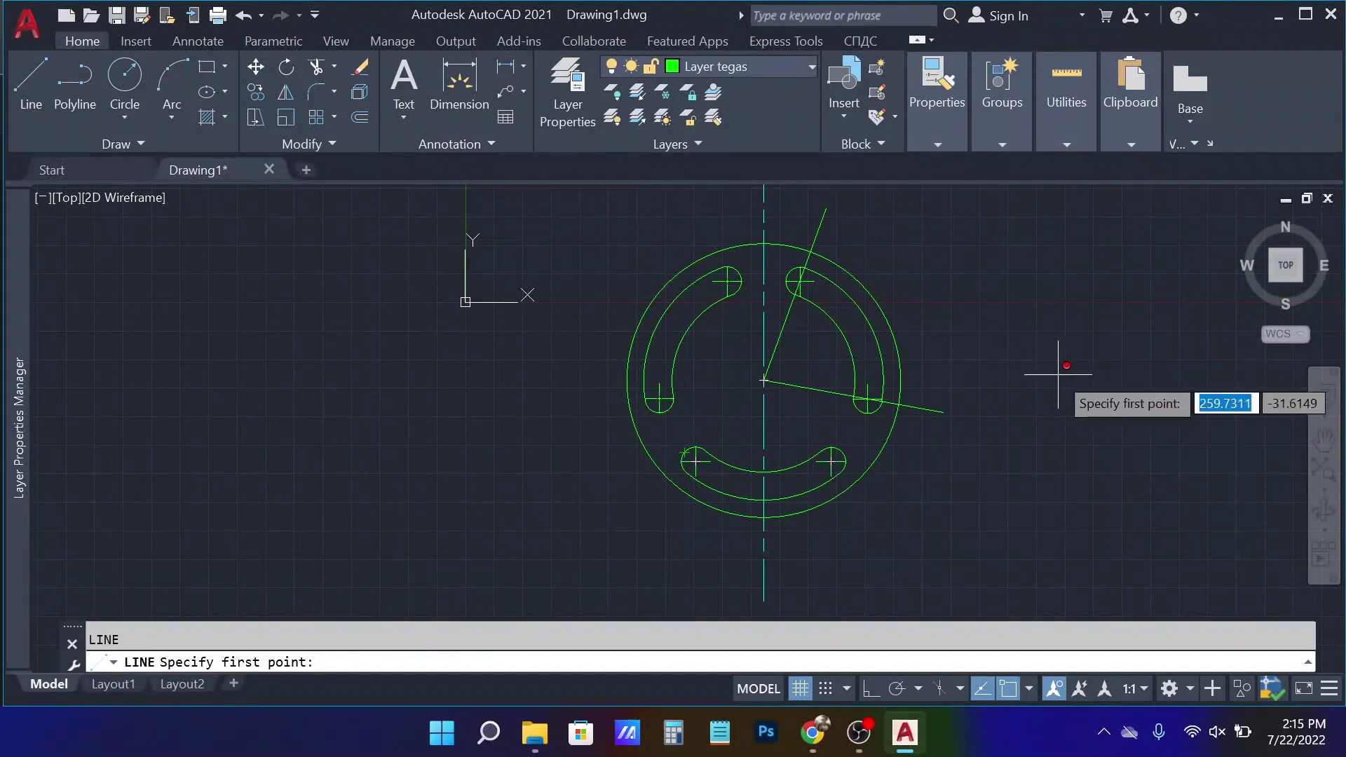
middle_click_drag(1043, 370, 890, 396)
scroll(841, 389, "down", 3)
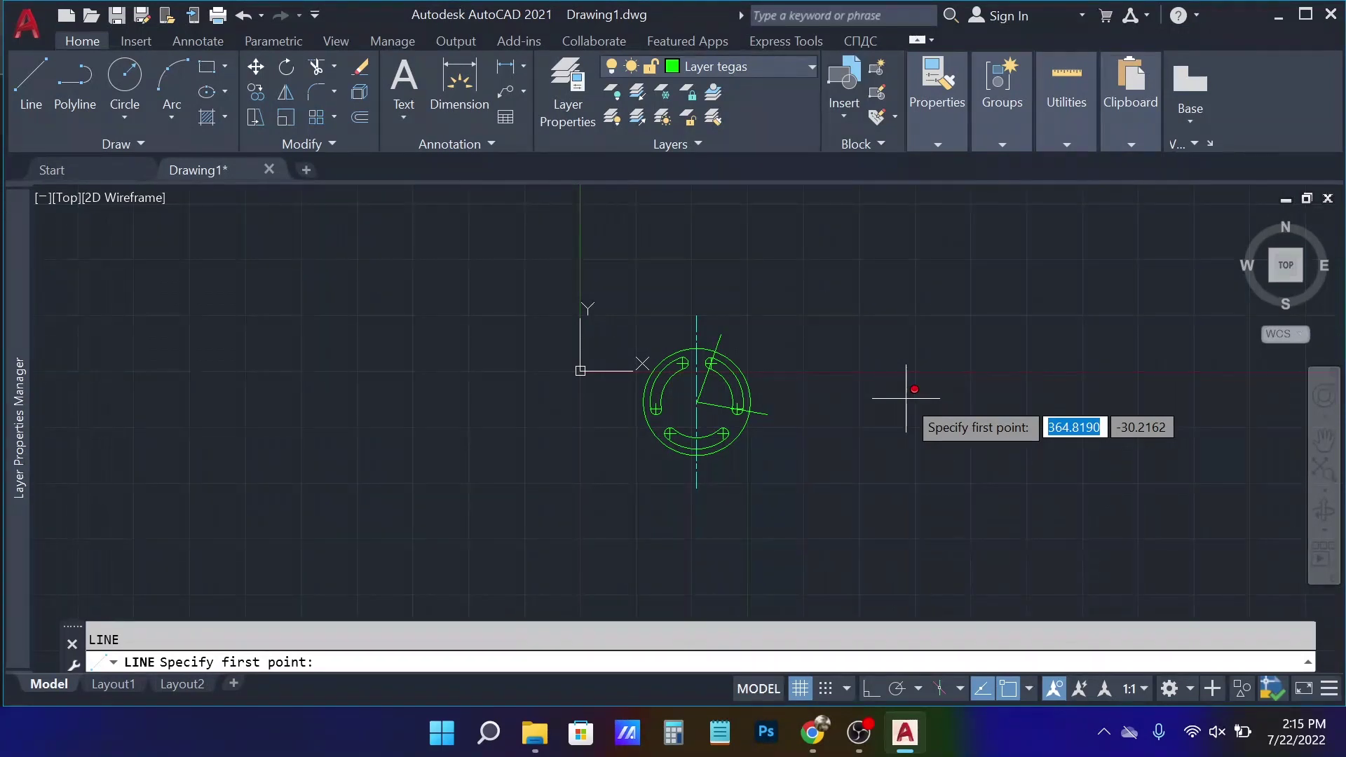
scroll(714, 393, "up", 2)
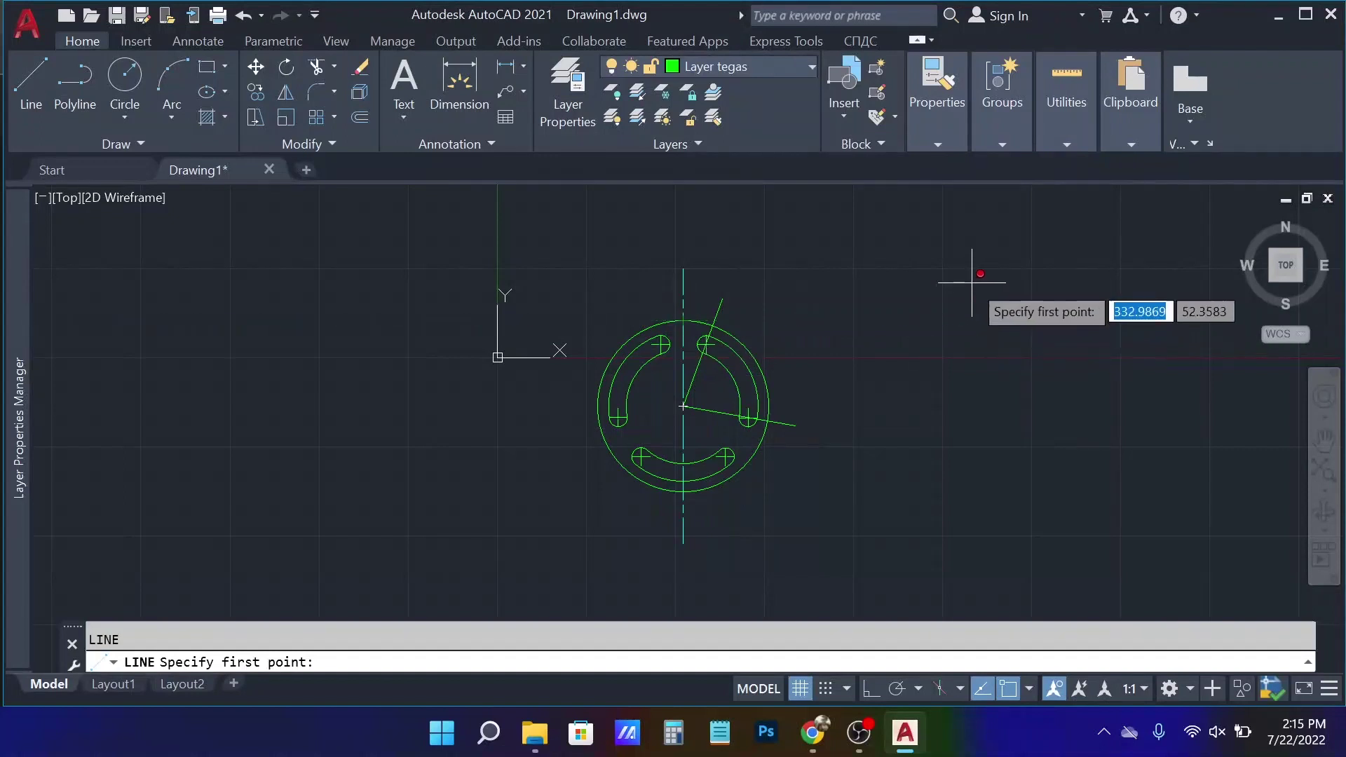
left_click(684, 266)
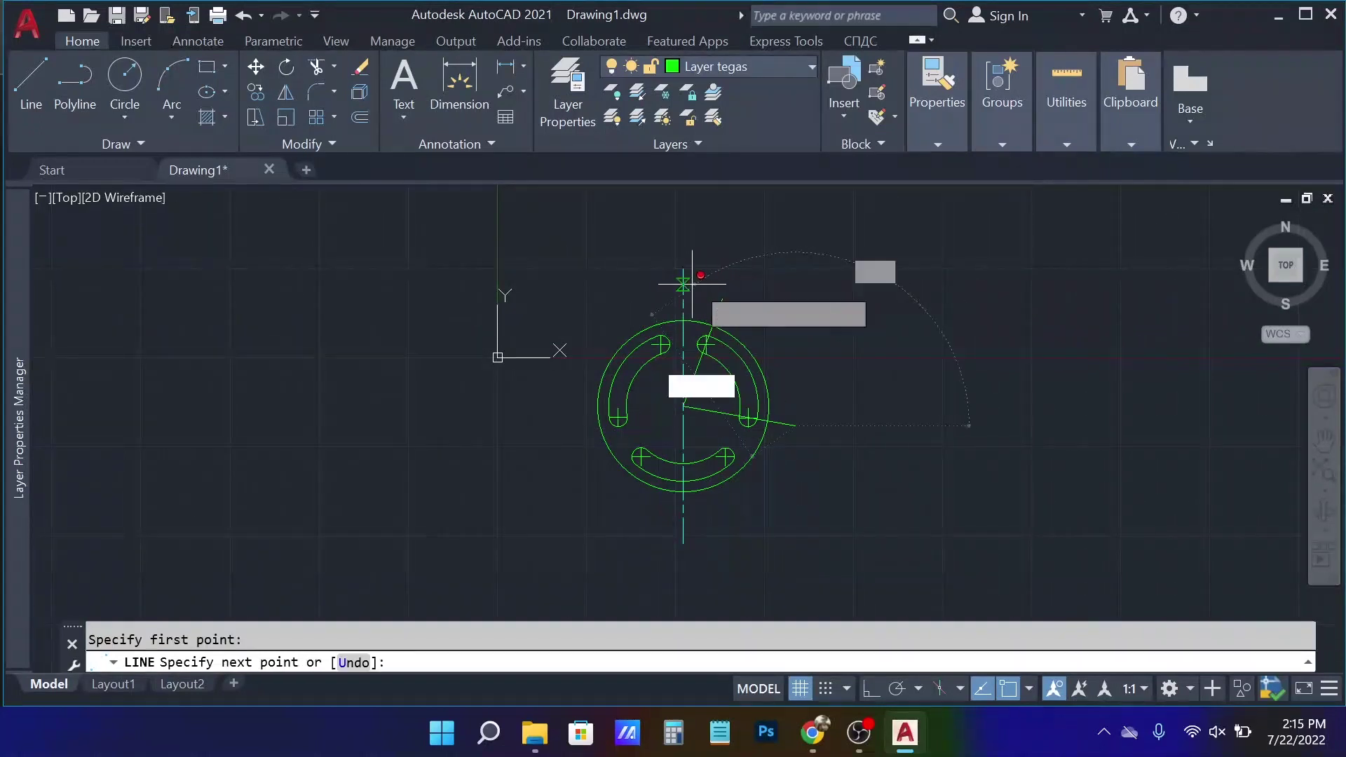
key("Escape")
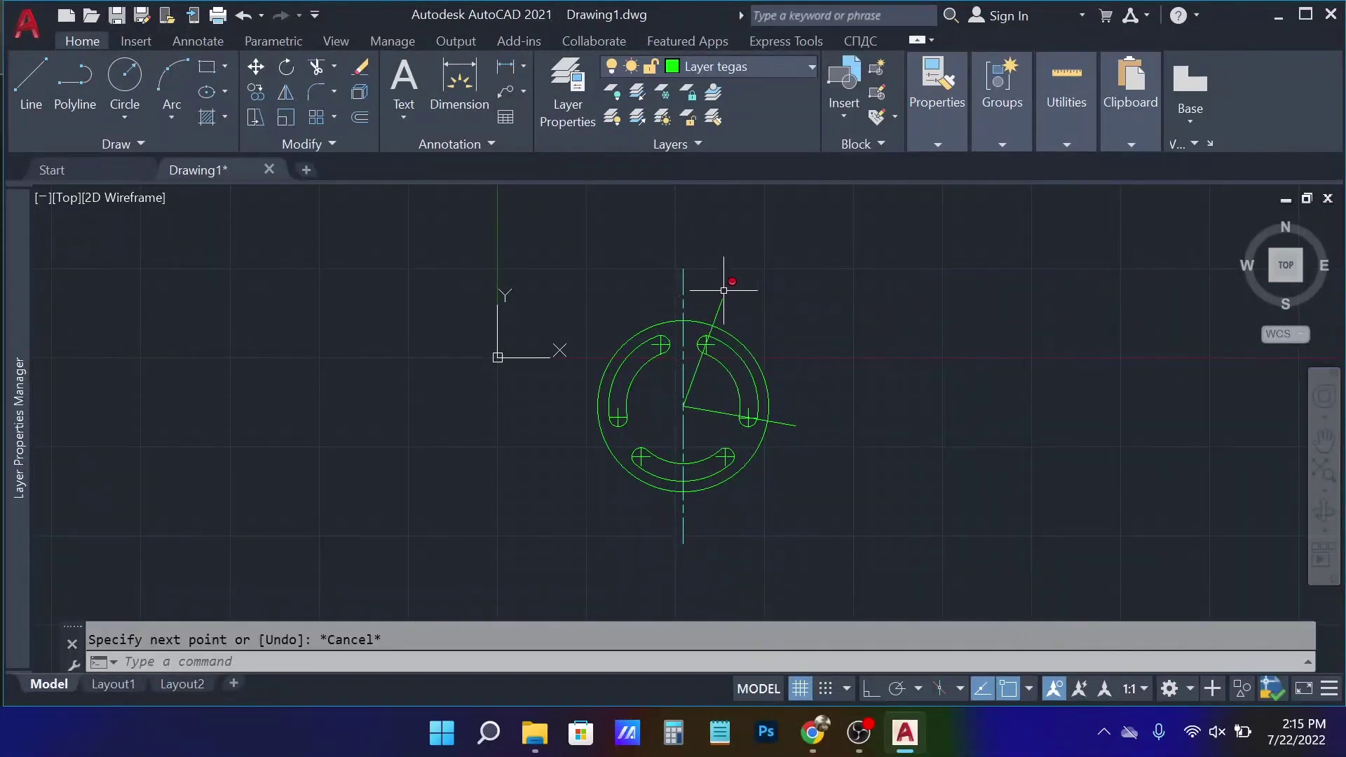
left_click(683, 280)
mouse_move(683, 269)
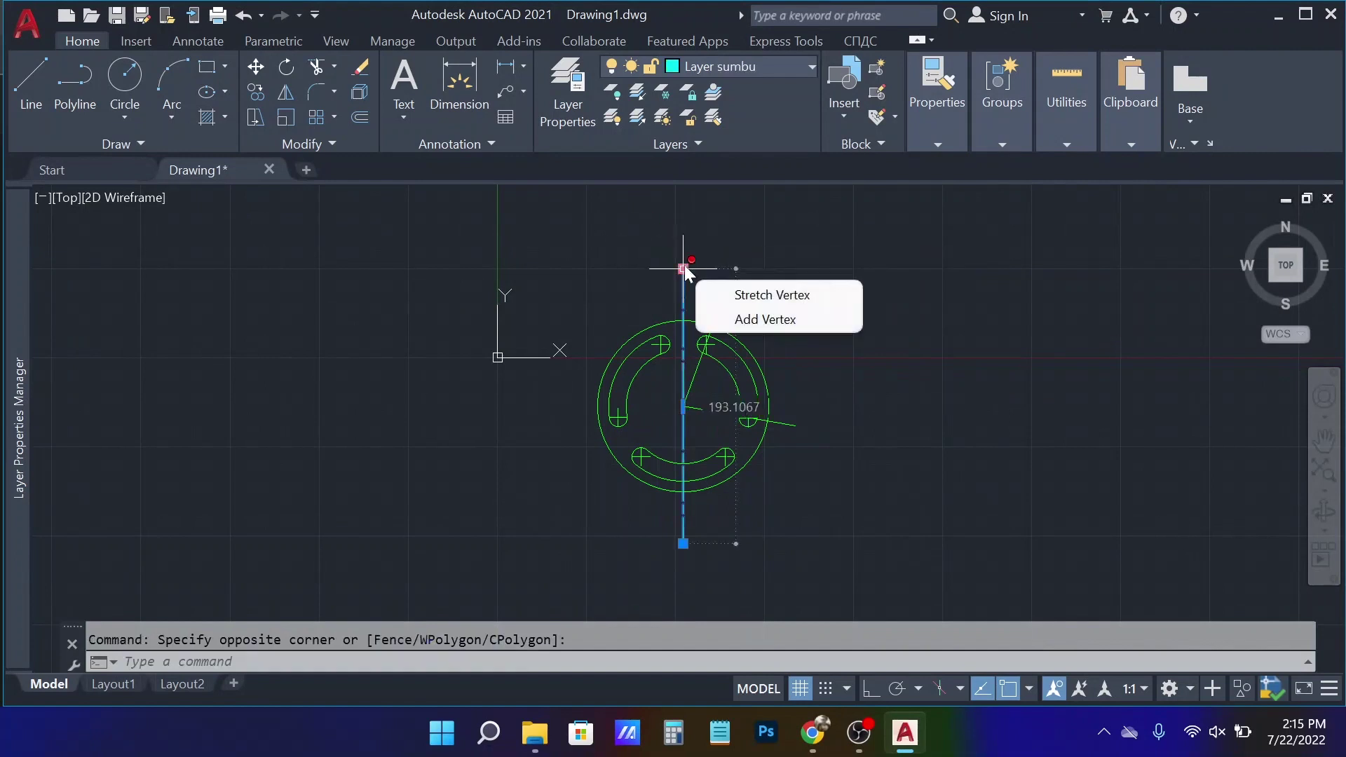
- Copy the vertical centre line to a position right of the flange
type("co")
key("Return")
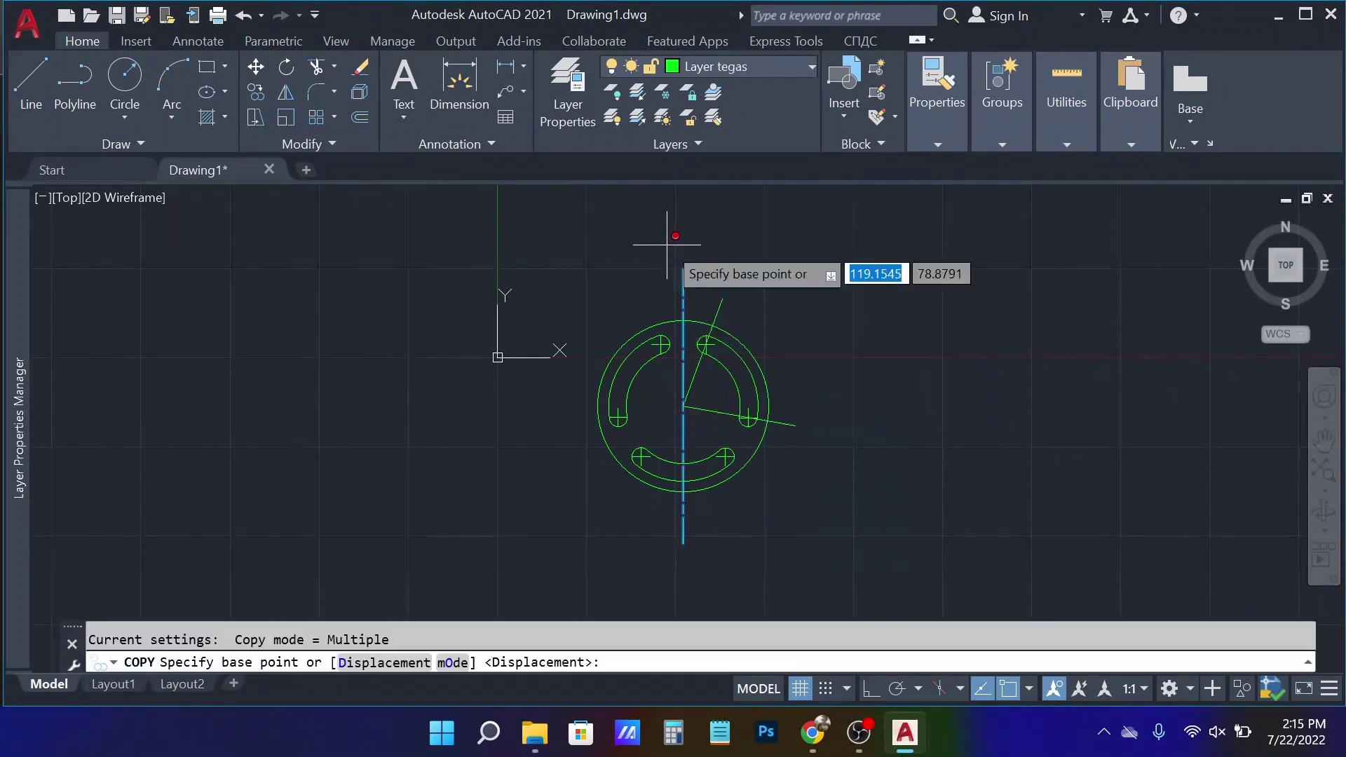
left_click(684, 268)
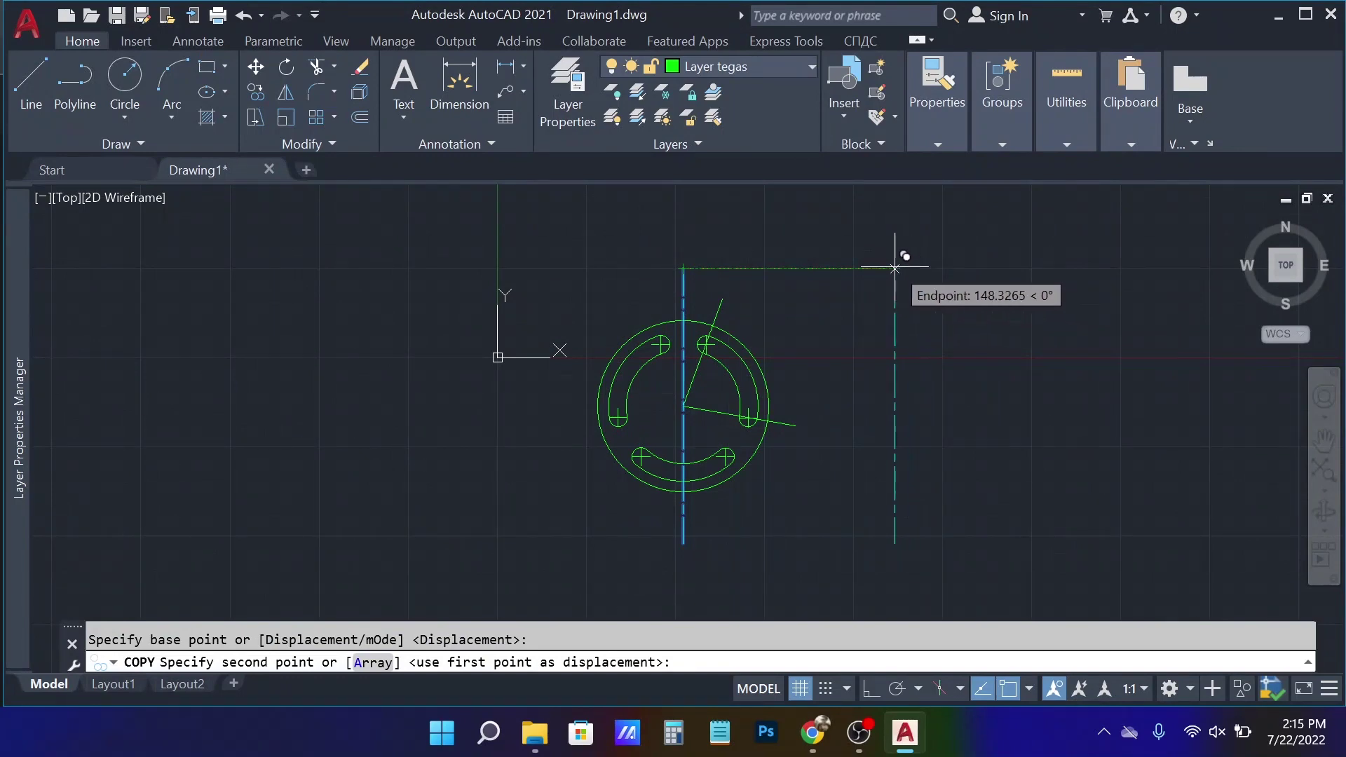
left_click(895, 267)
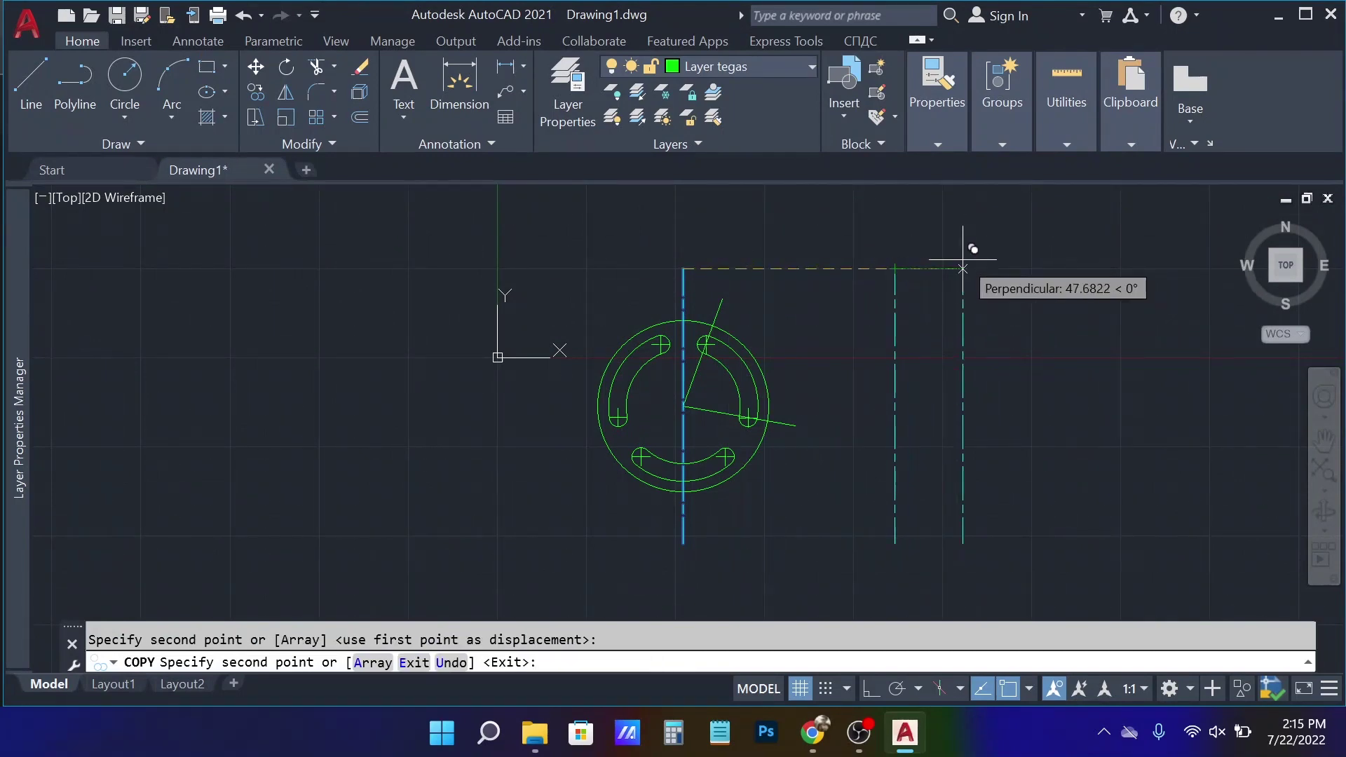
key("Return")
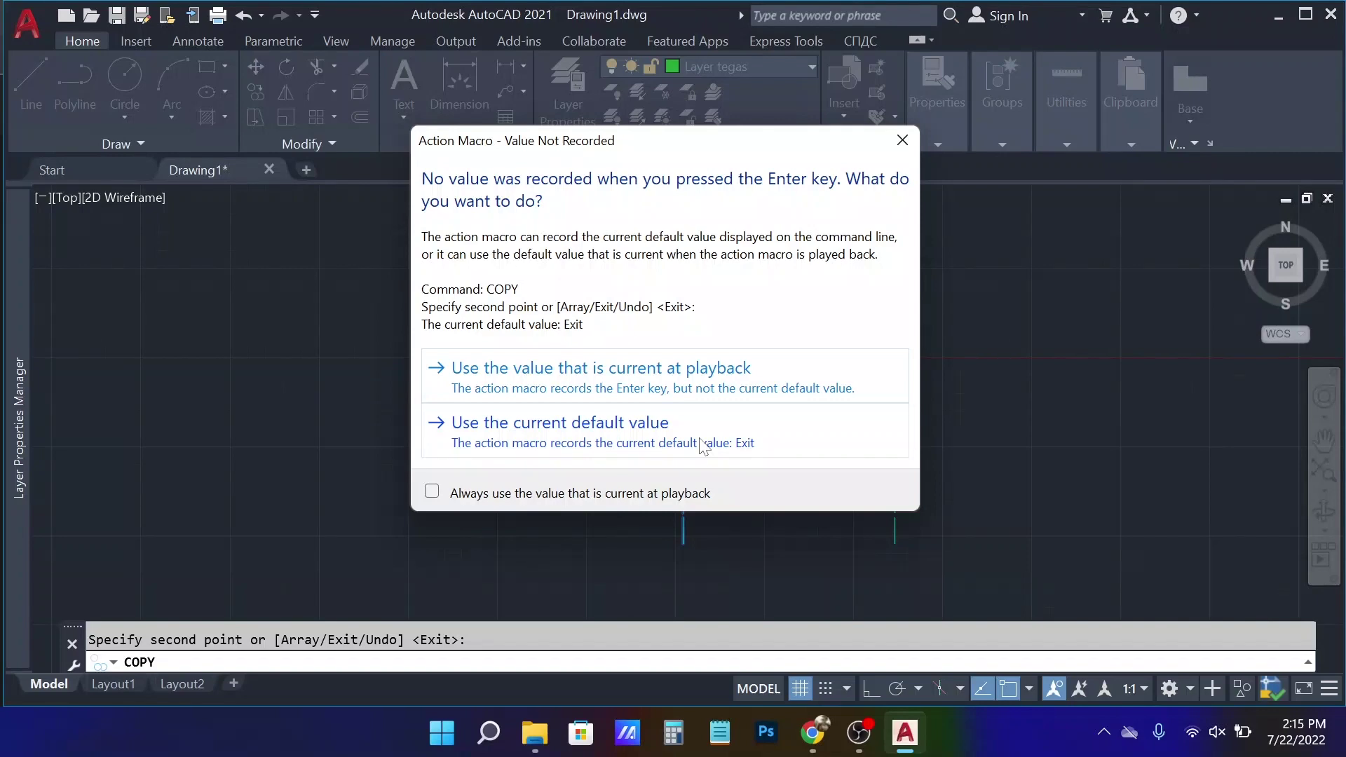
left_click(702, 445)
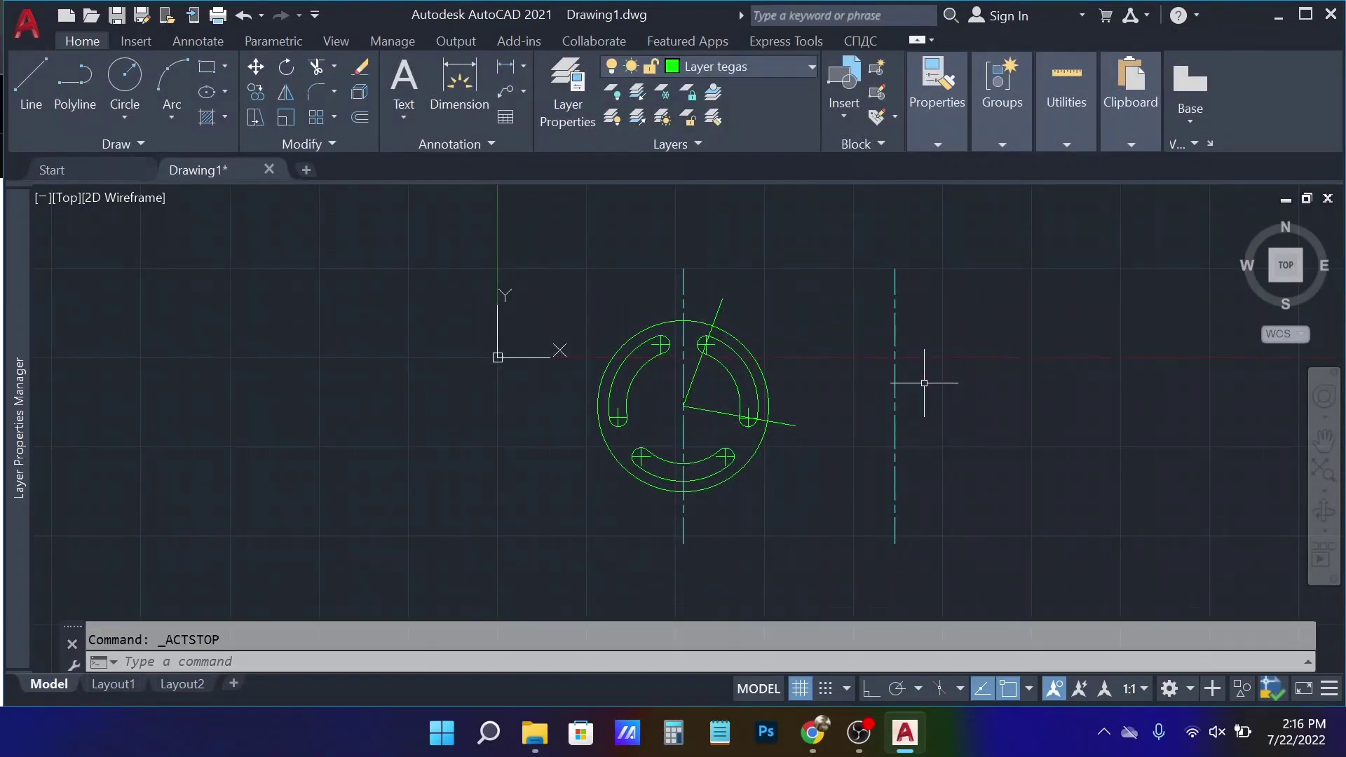
- Try copying the new line 0.4 units, then undo the misplaced copy
left_click_drag(1153, 413, 851, 354)
type("c")
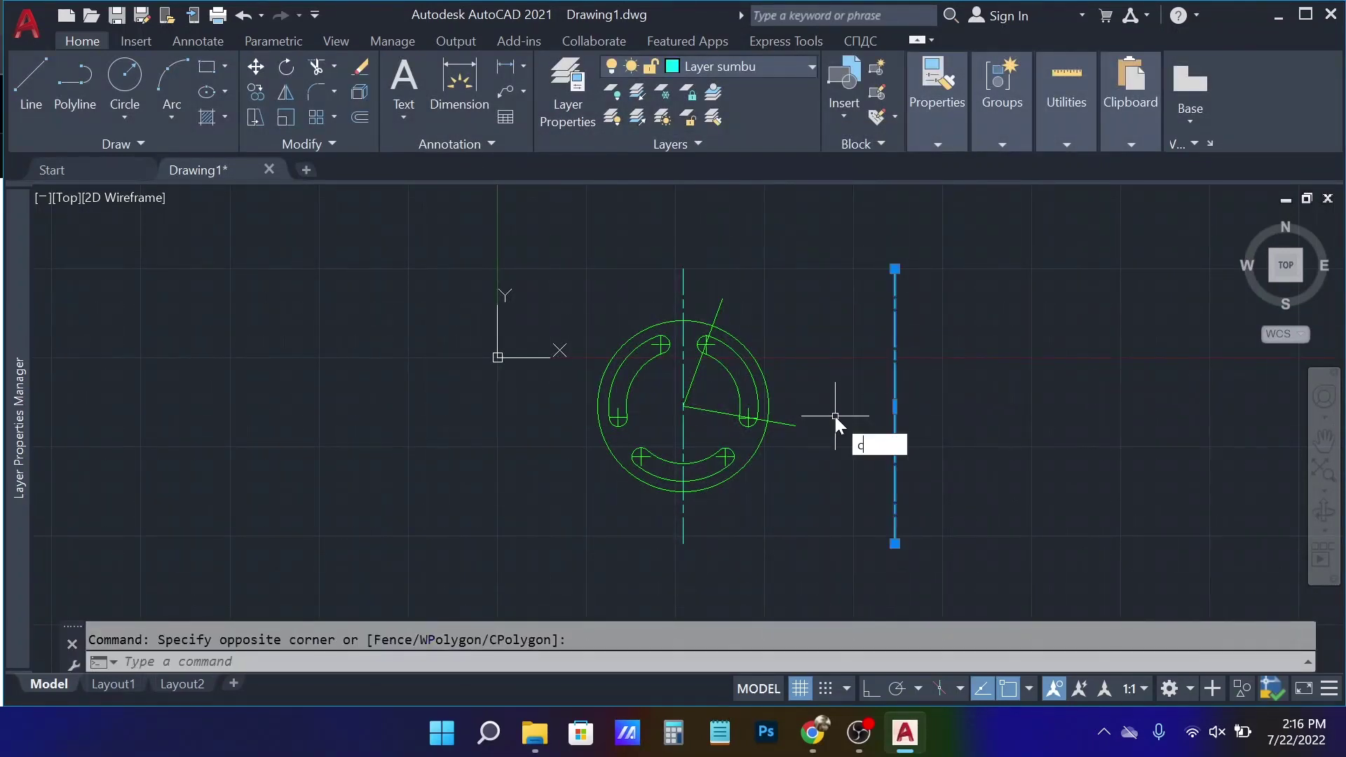
type("o")
key("Return")
left_click(894, 269)
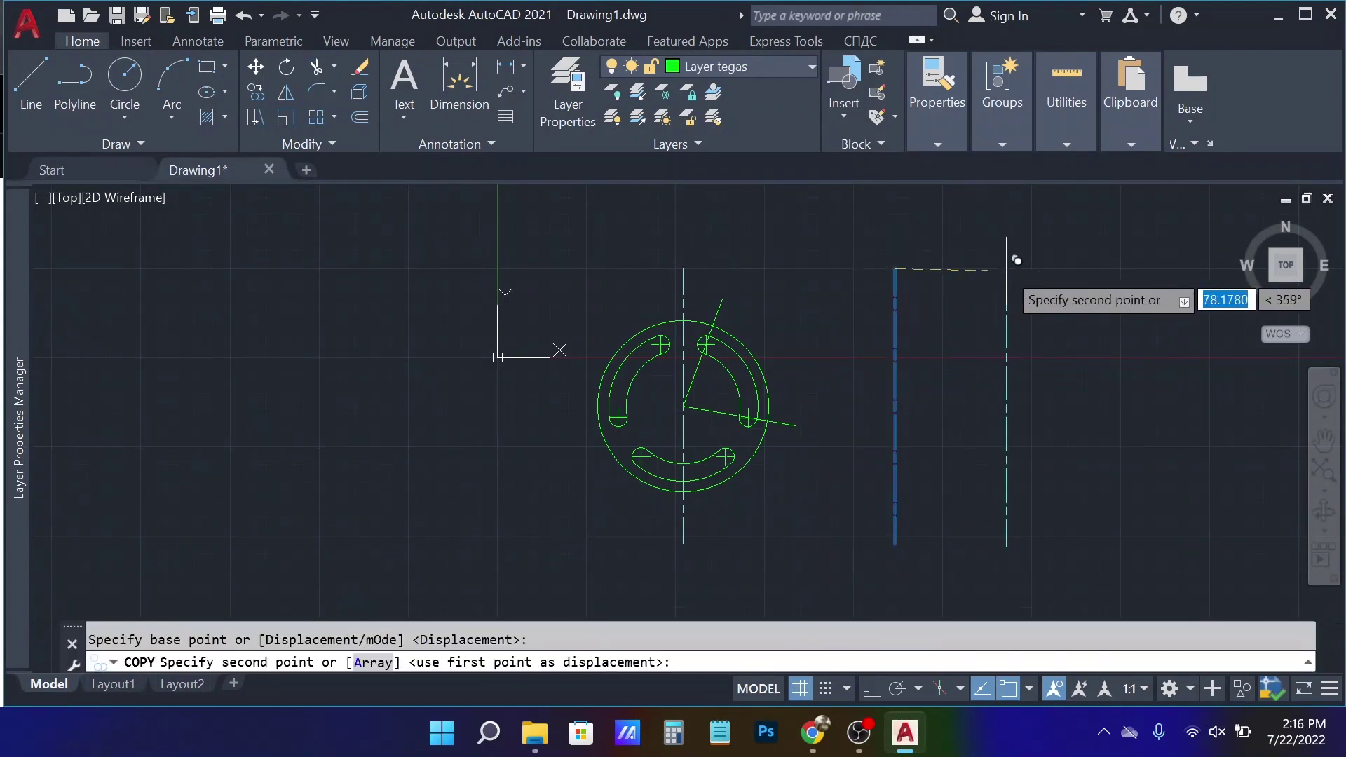
type("0.4")
key("Return")
scroll(939, 339, "down", 5)
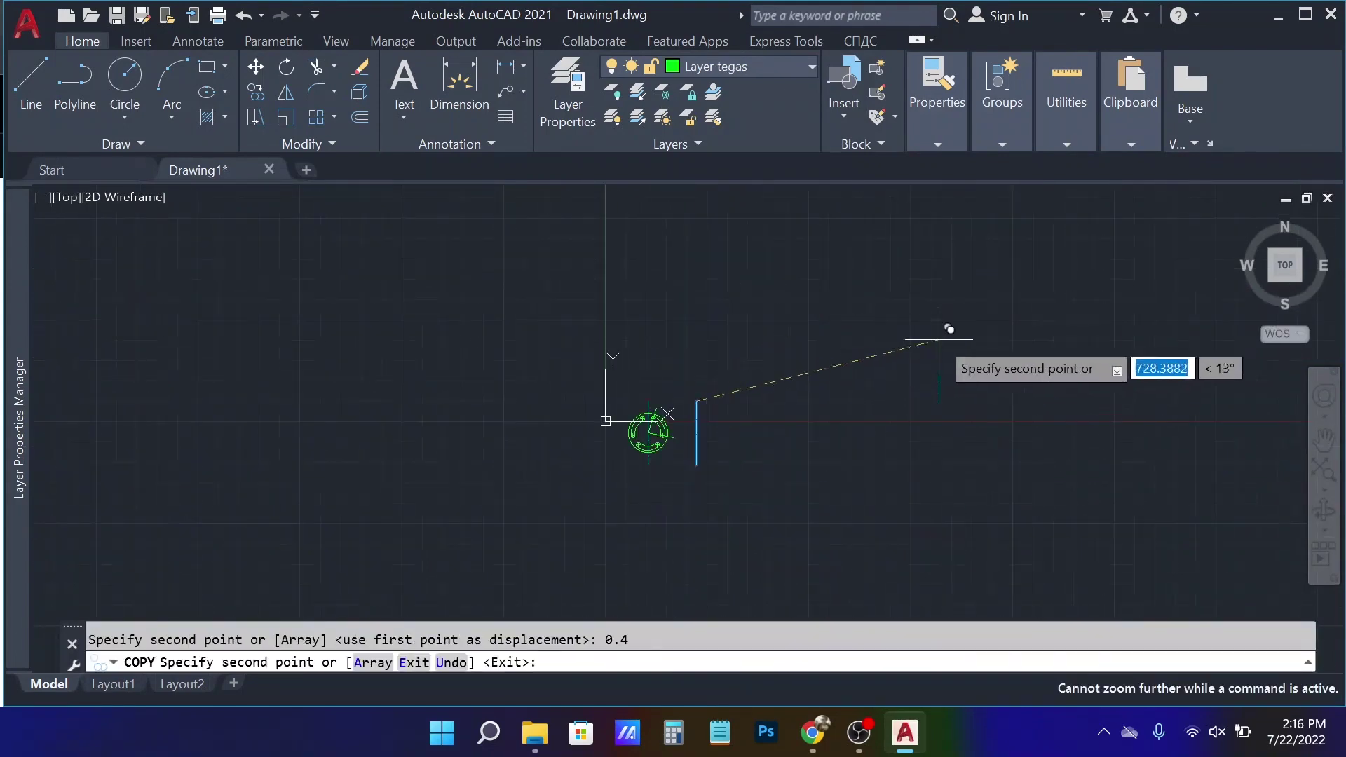
scroll(771, 406, "up", 5)
type("u")
key("Return")
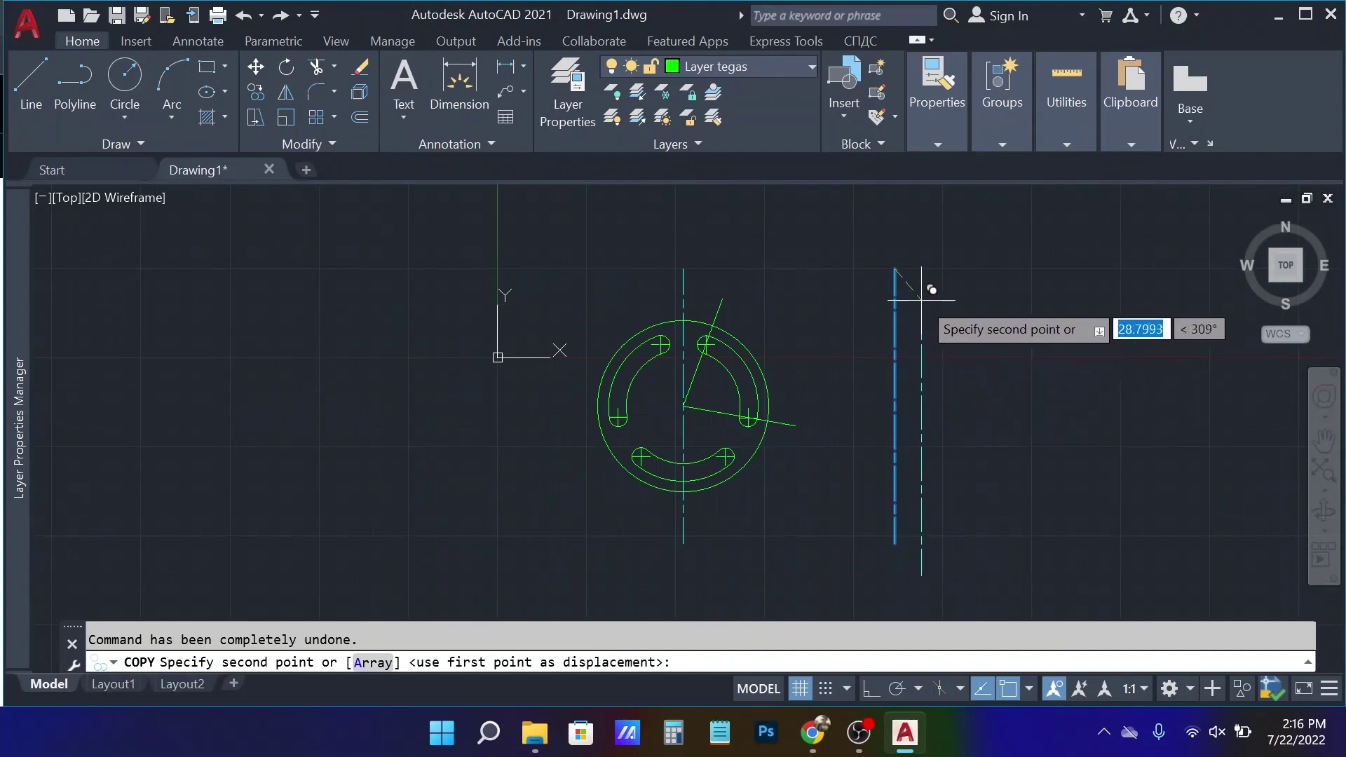
key("Escape")
- With Ortho on, copy the side-view line exactly 40 units to the right
left_click_drag(916, 300, 884, 280)
type("c")
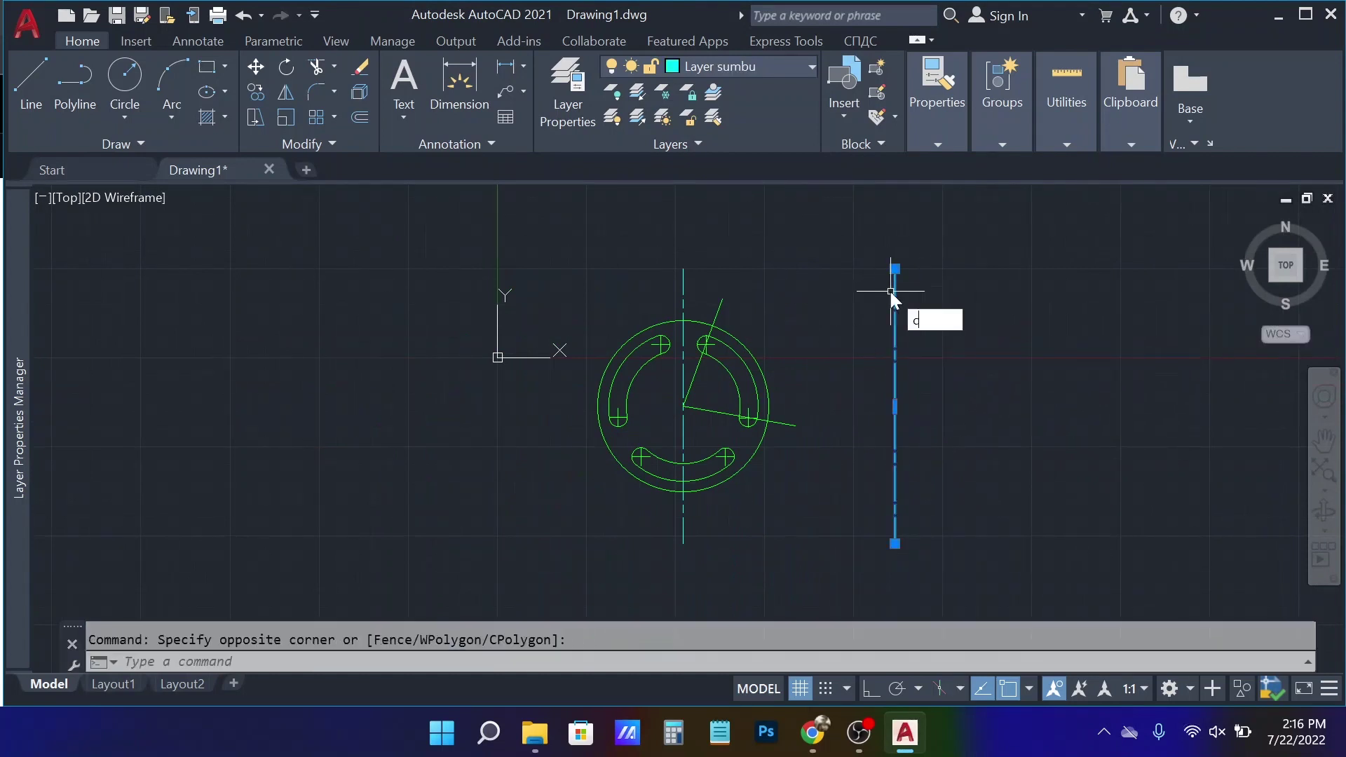
key("Return")
left_click(894, 269)
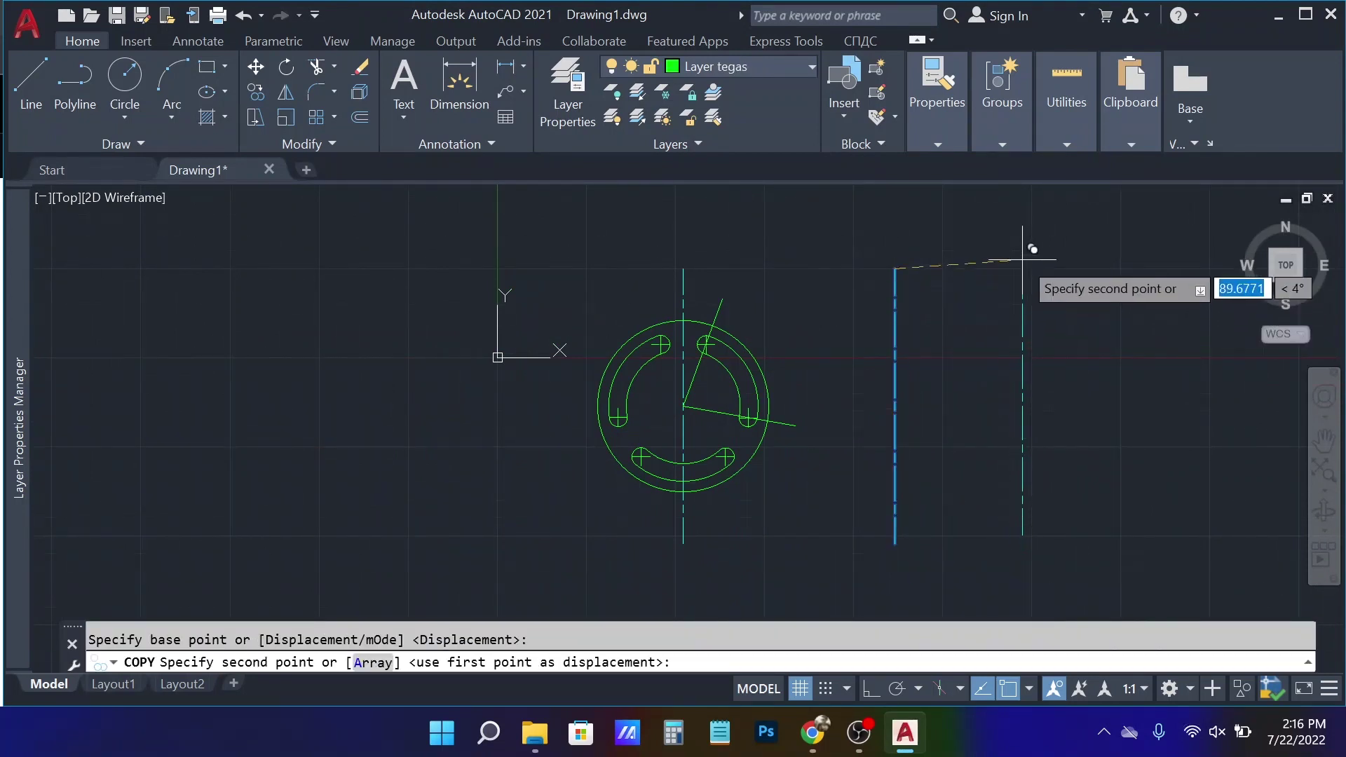
left_click(869, 688)
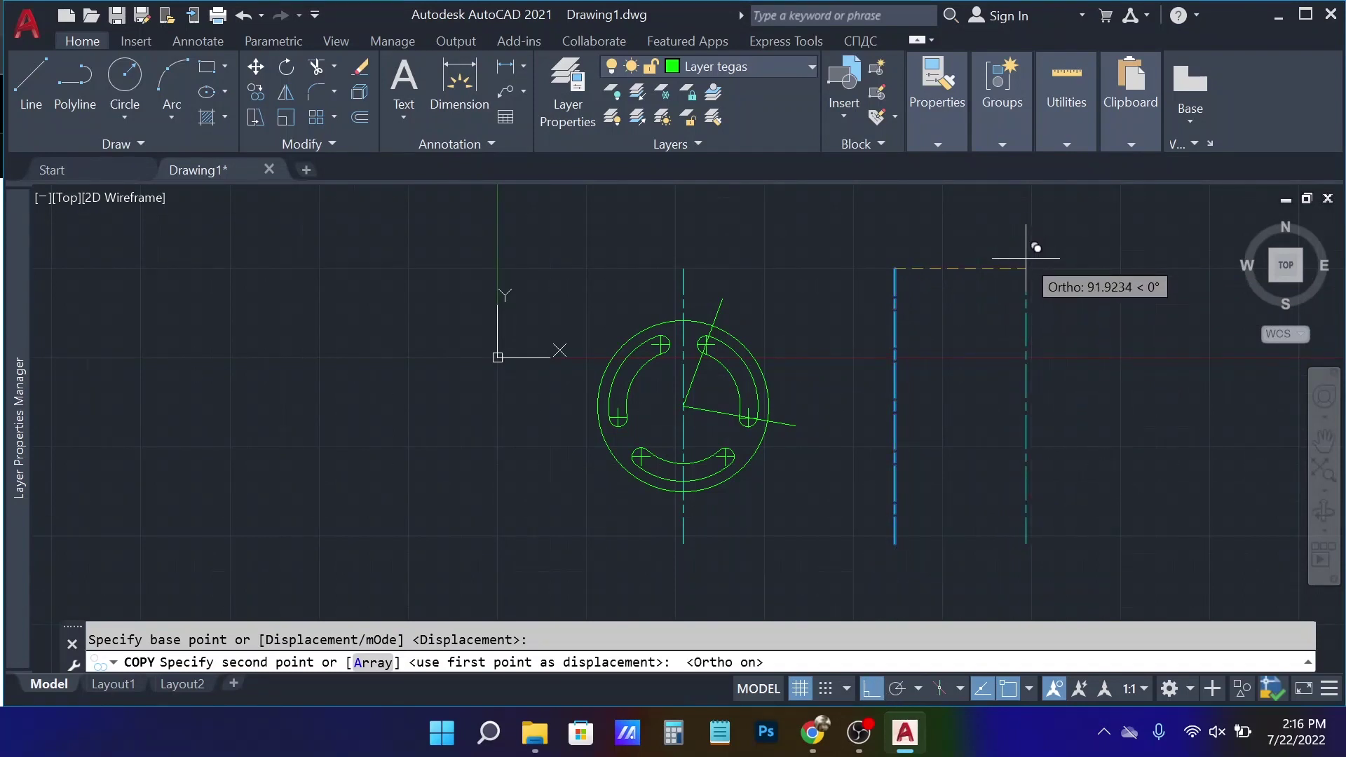
type("4")
key("Return")
type("u")
key("Return")
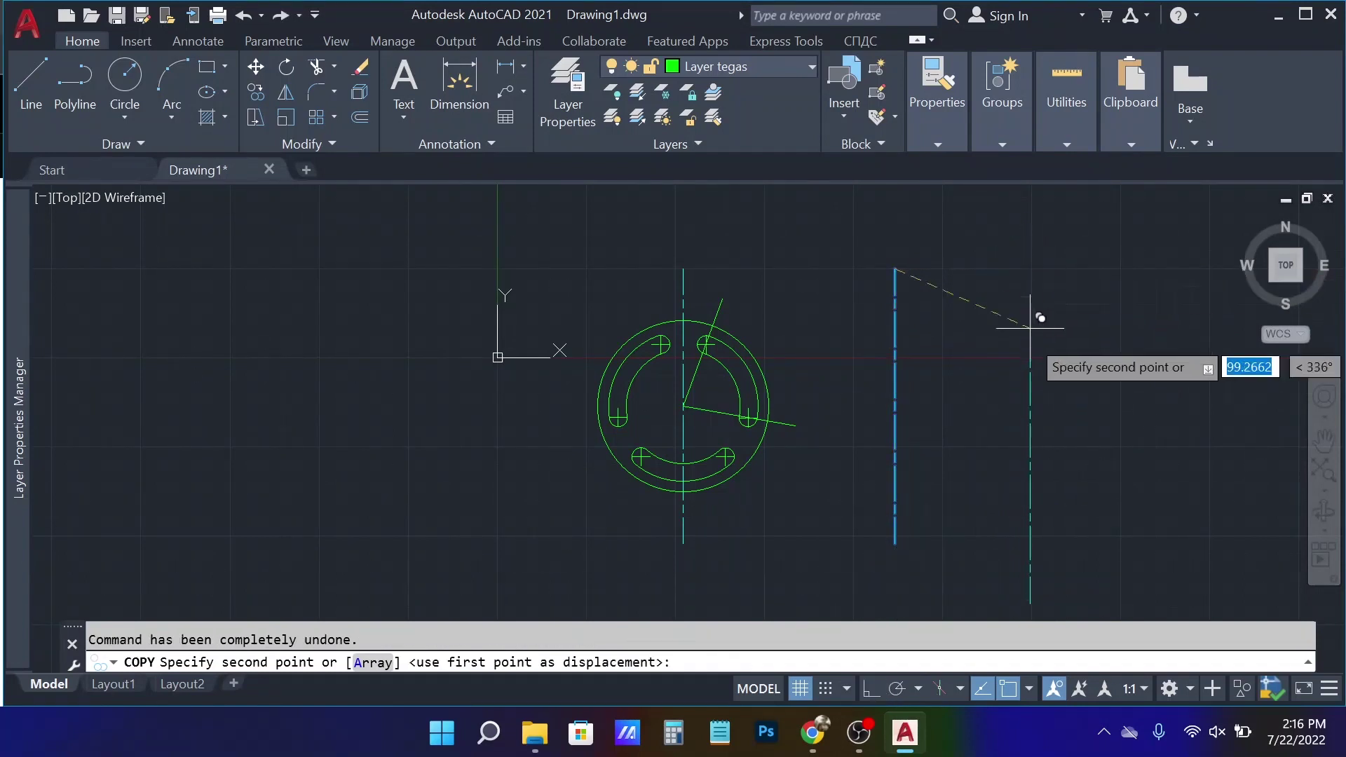
type("40")
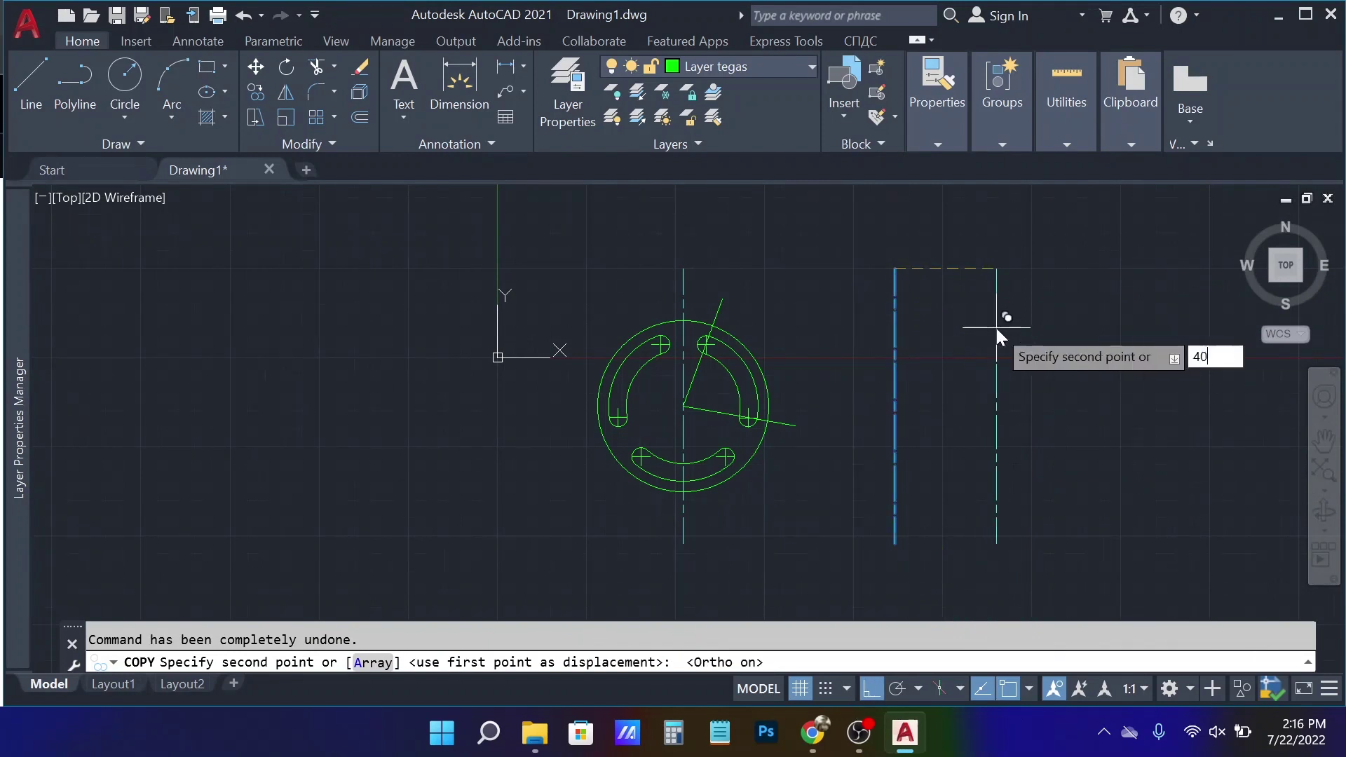
key("Return")
key("Return")
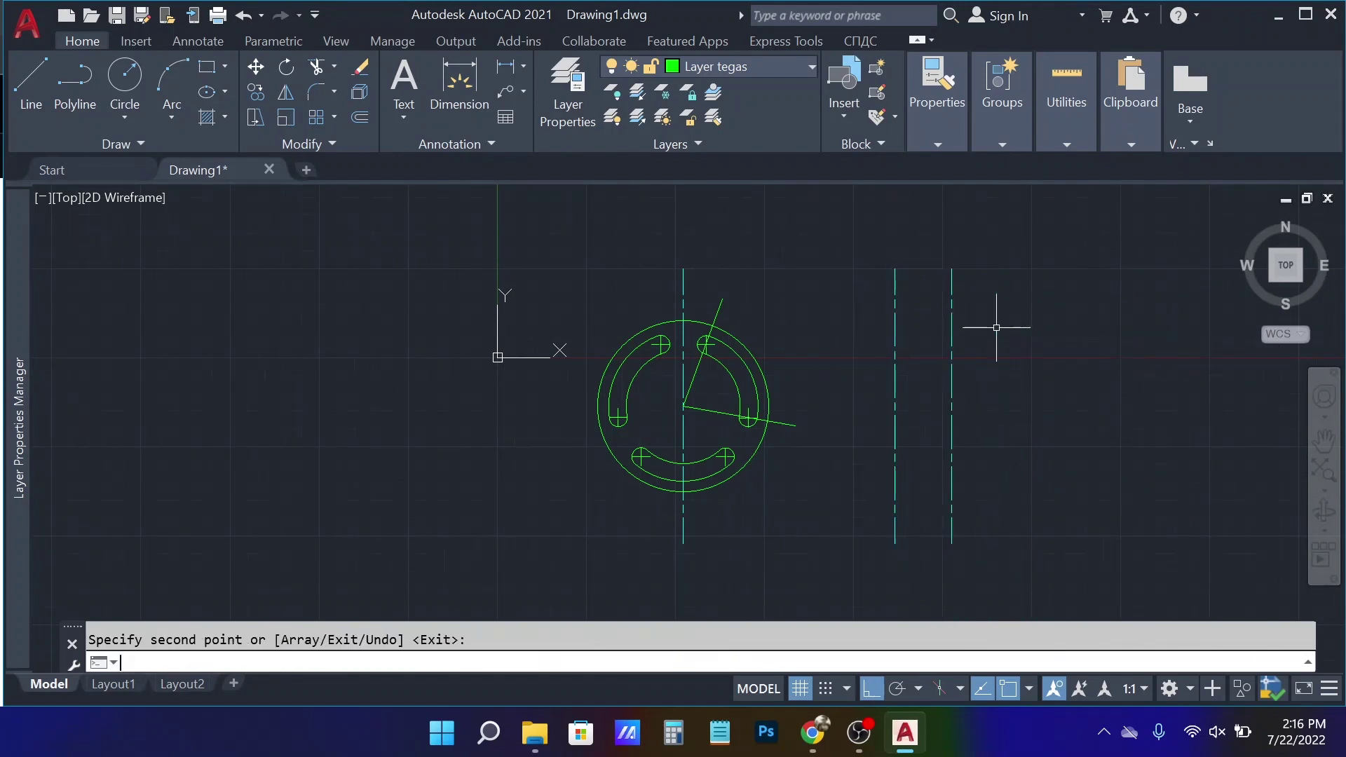
middle_click_drag(853, 411, 836, 388)
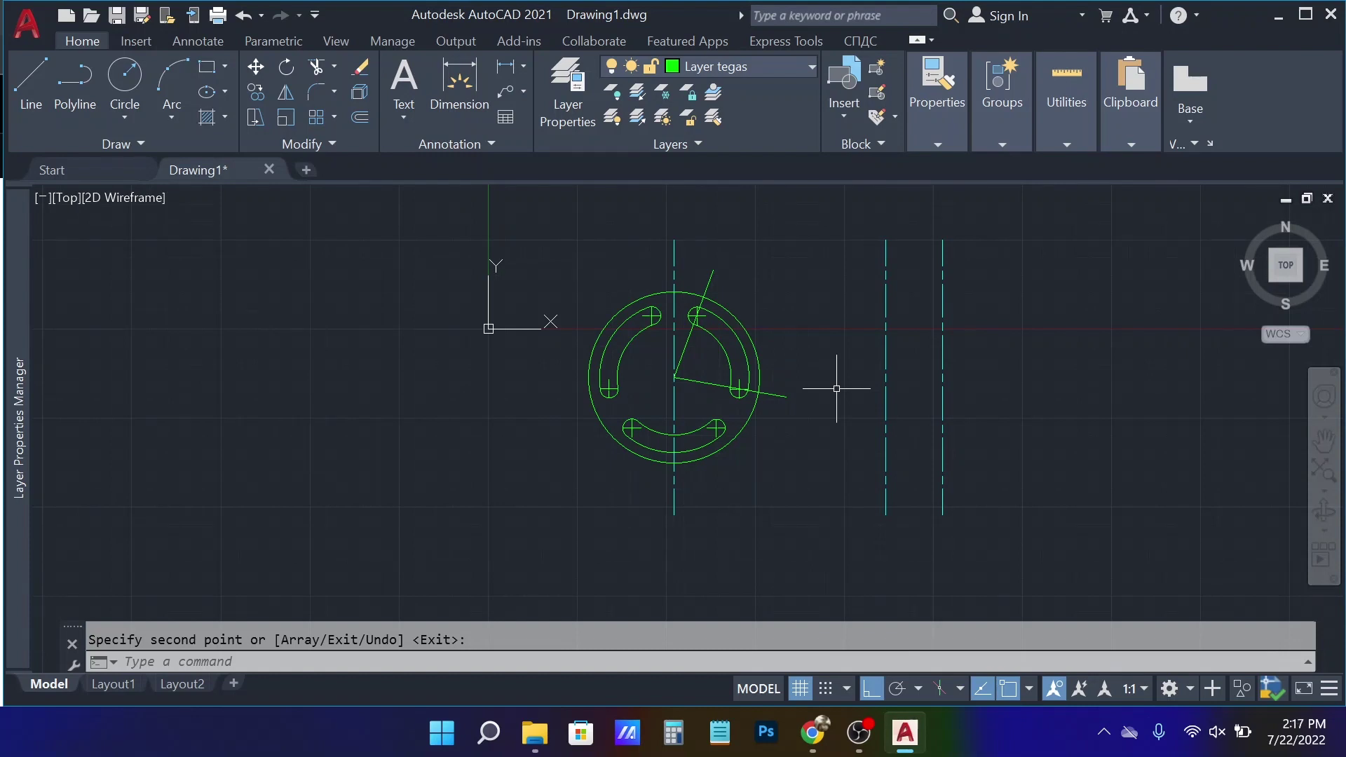
- Project the outer circle's top and bottom across to the right side-view line with polylines
type("l")
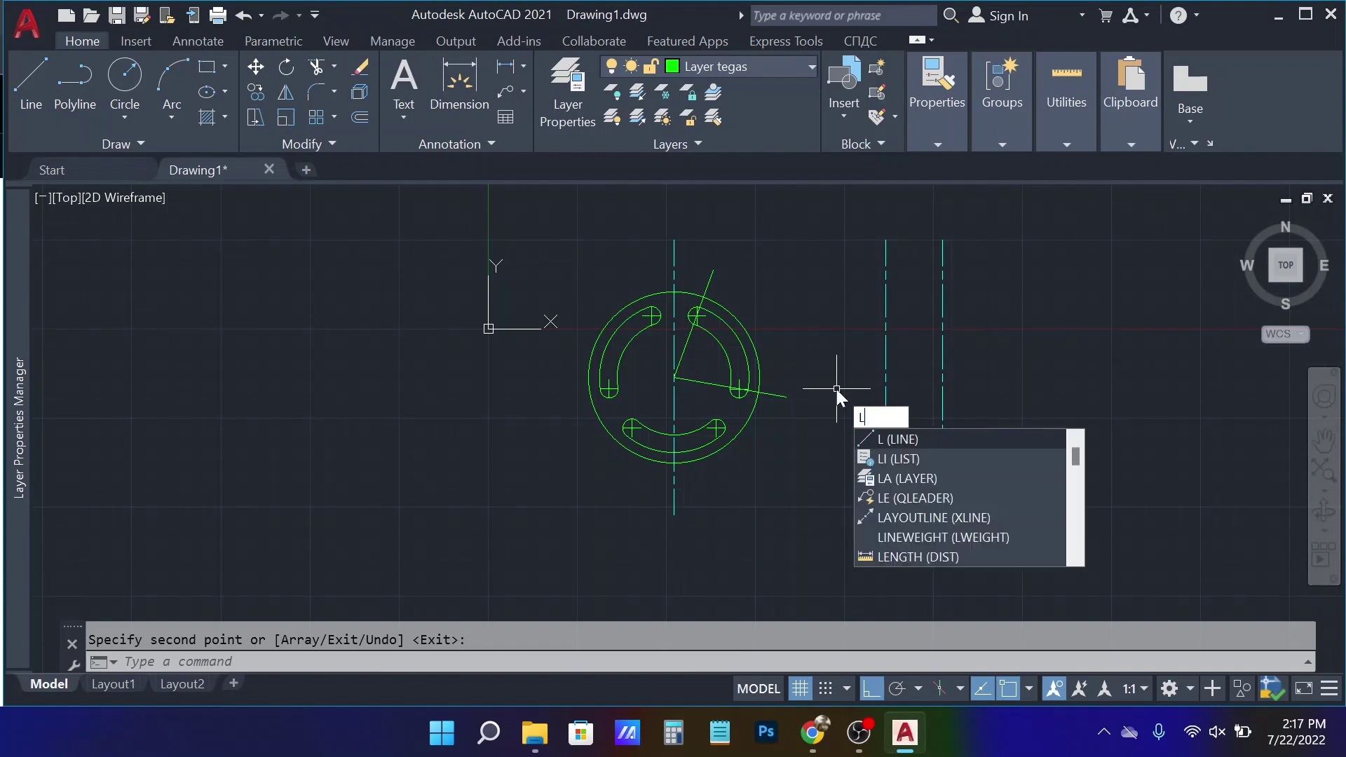
key("Escape")
type("pl")
key("Return")
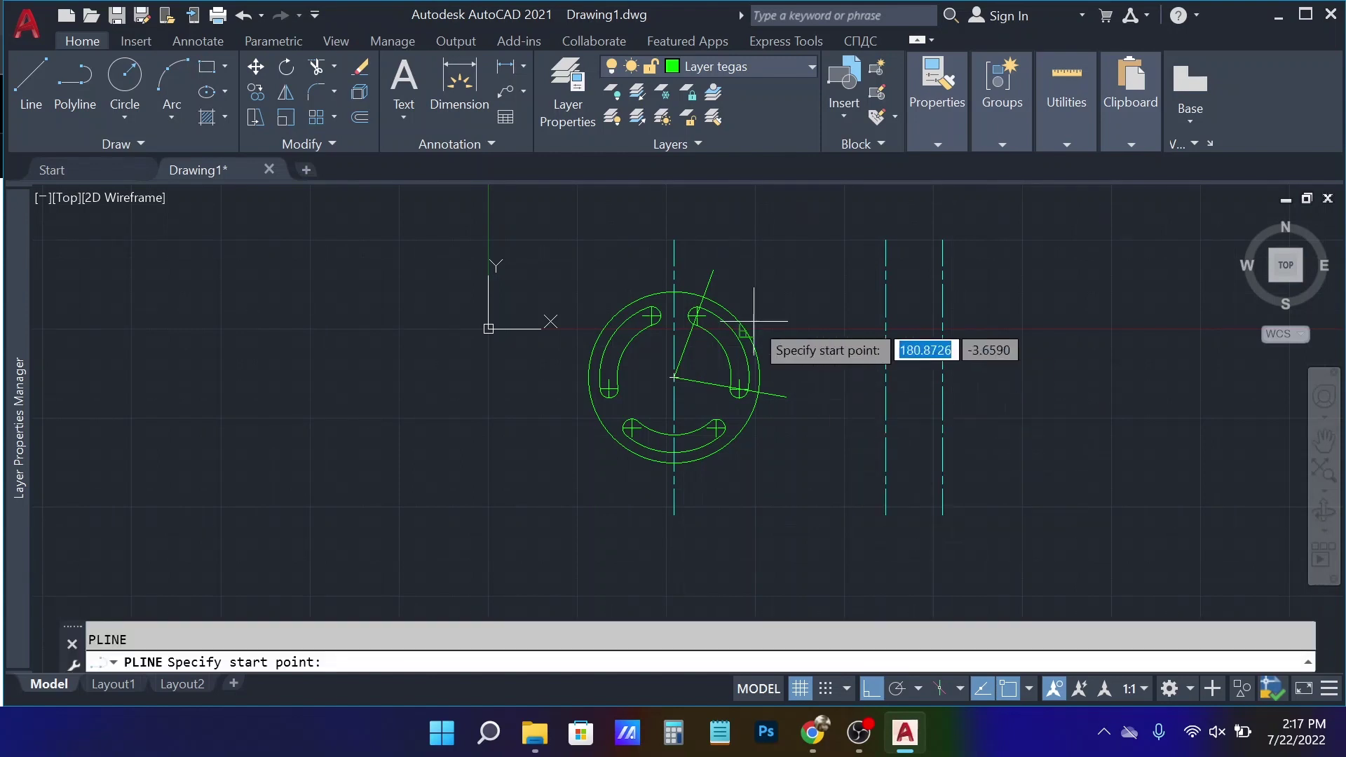
left_click(673, 291)
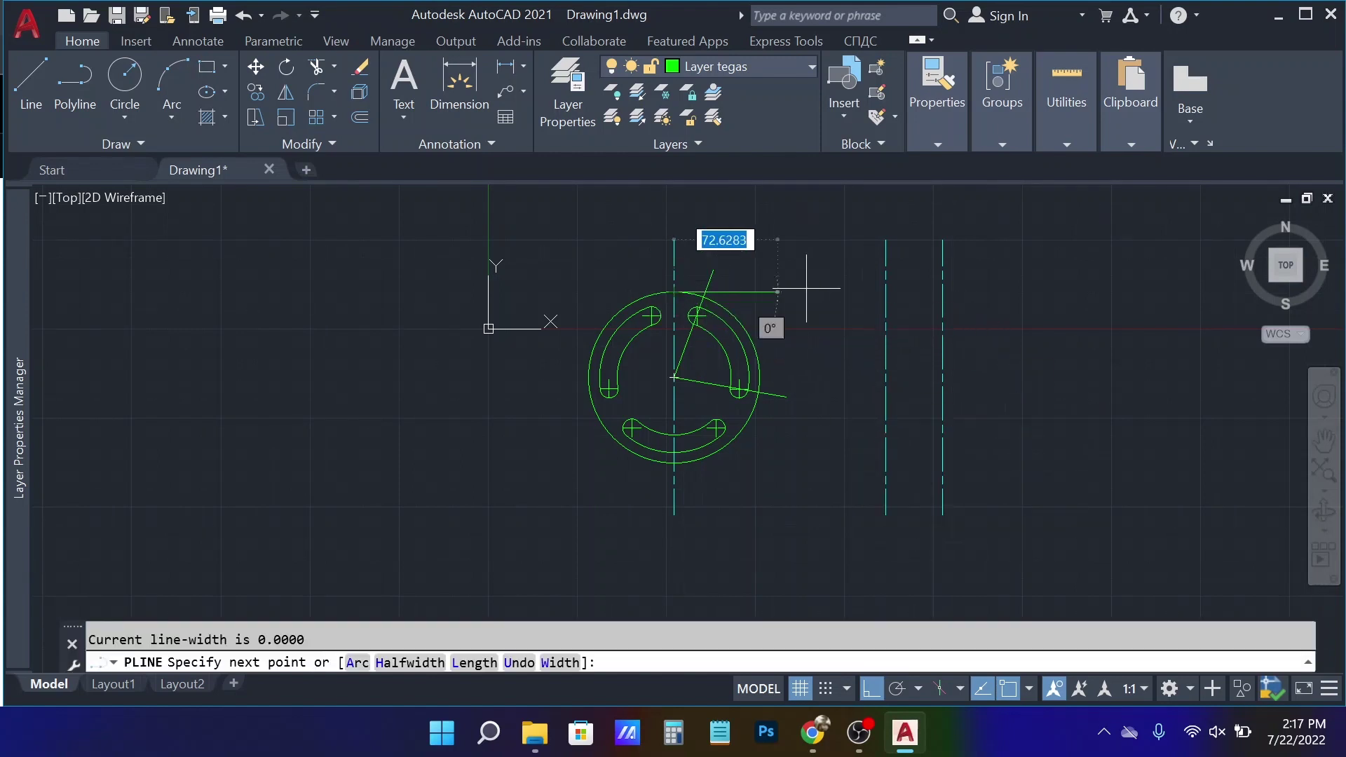
left_click(942, 291)
key("Return")
key("Return")
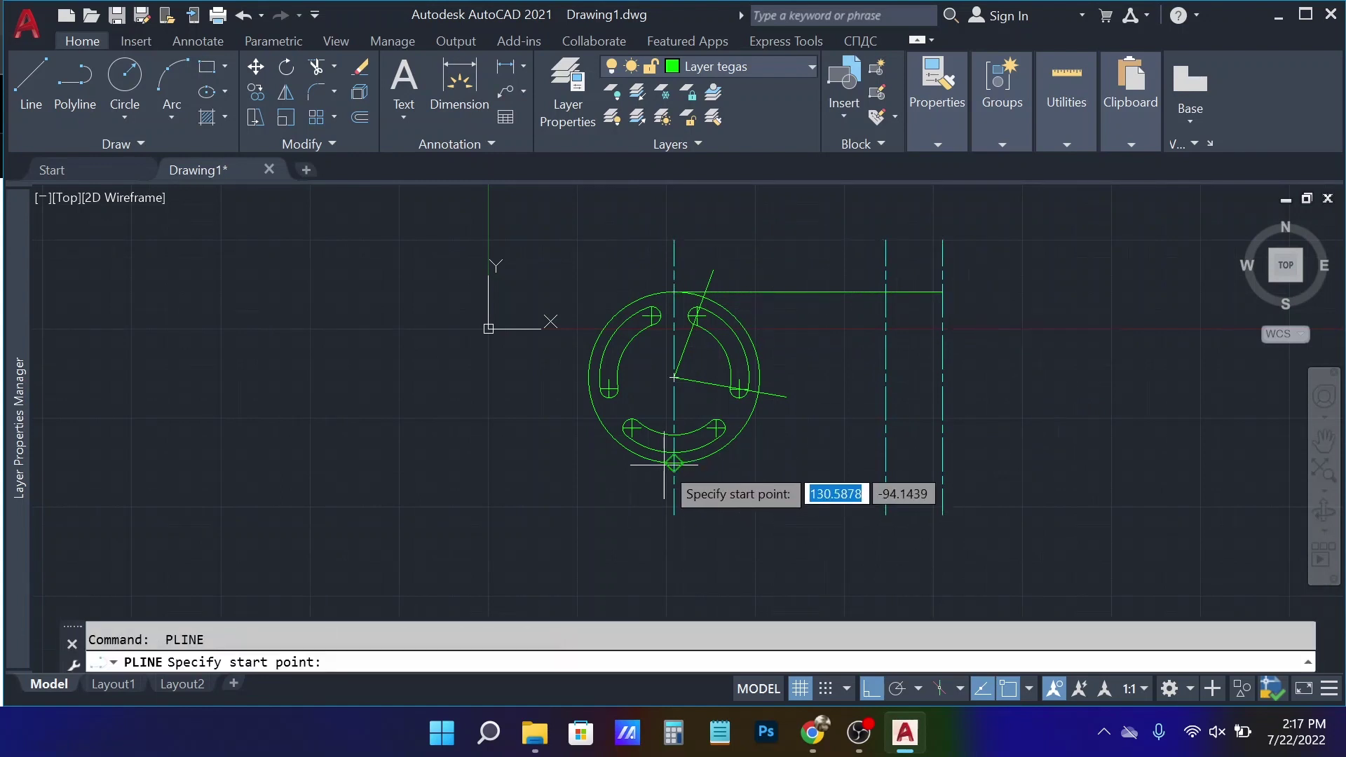
left_click(674, 462)
left_click(943, 463)
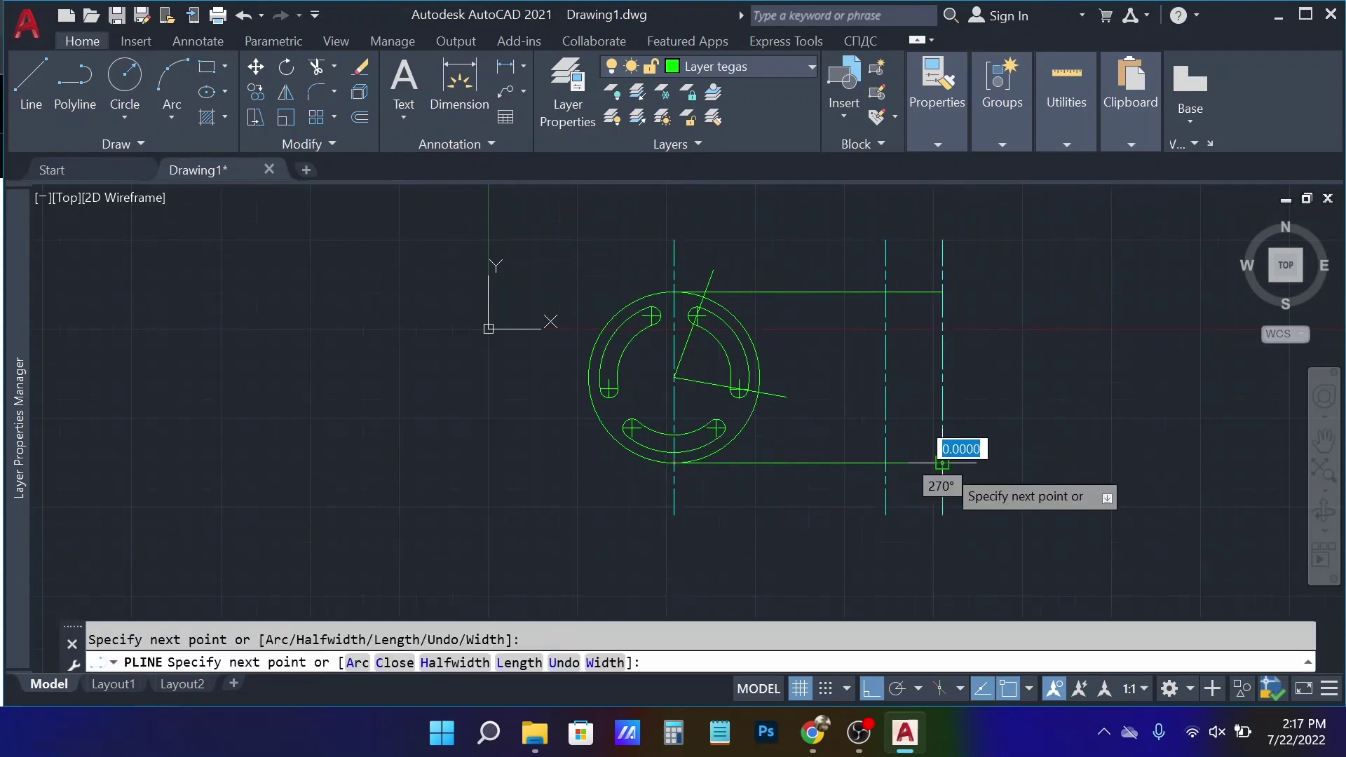
key("Return")
key("Return")
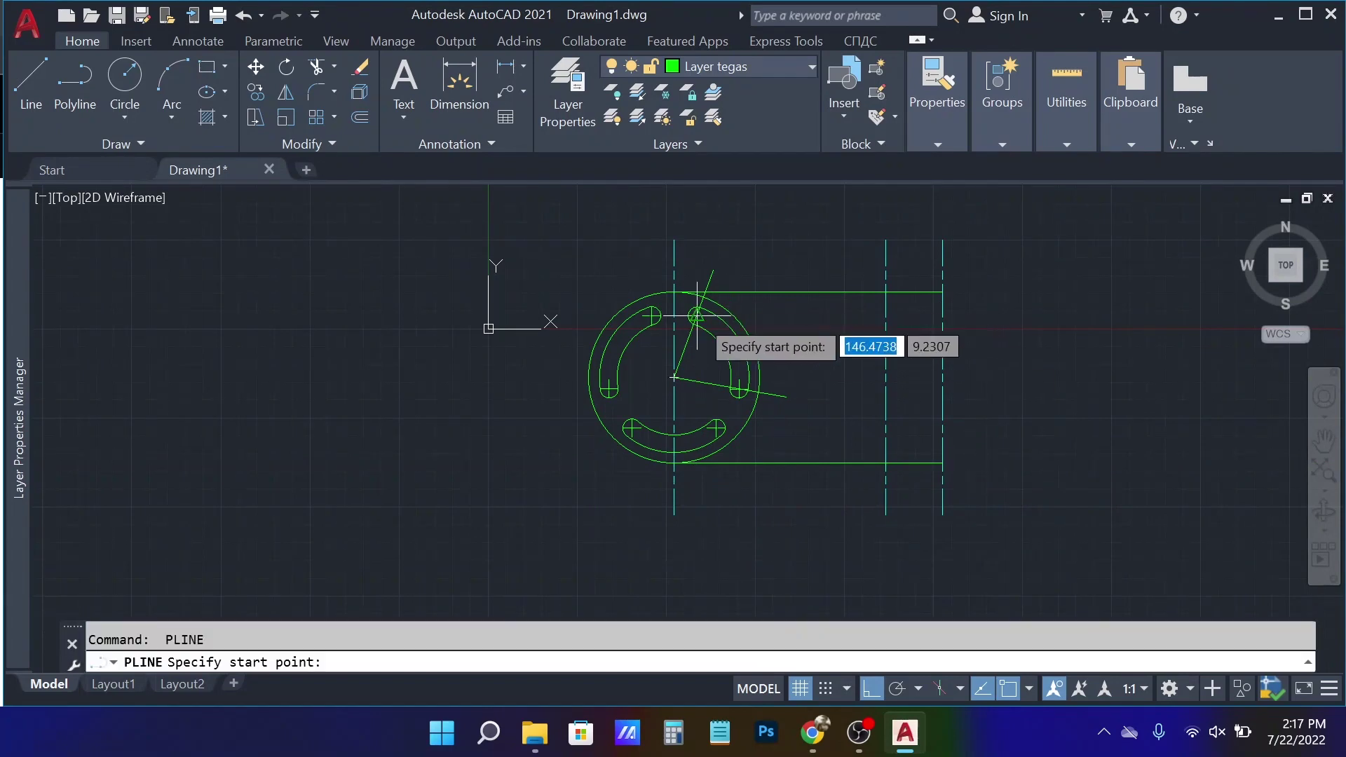
- Project the upper slot's top edge across to the right side-view line
scroll(697, 307, "up", 3)
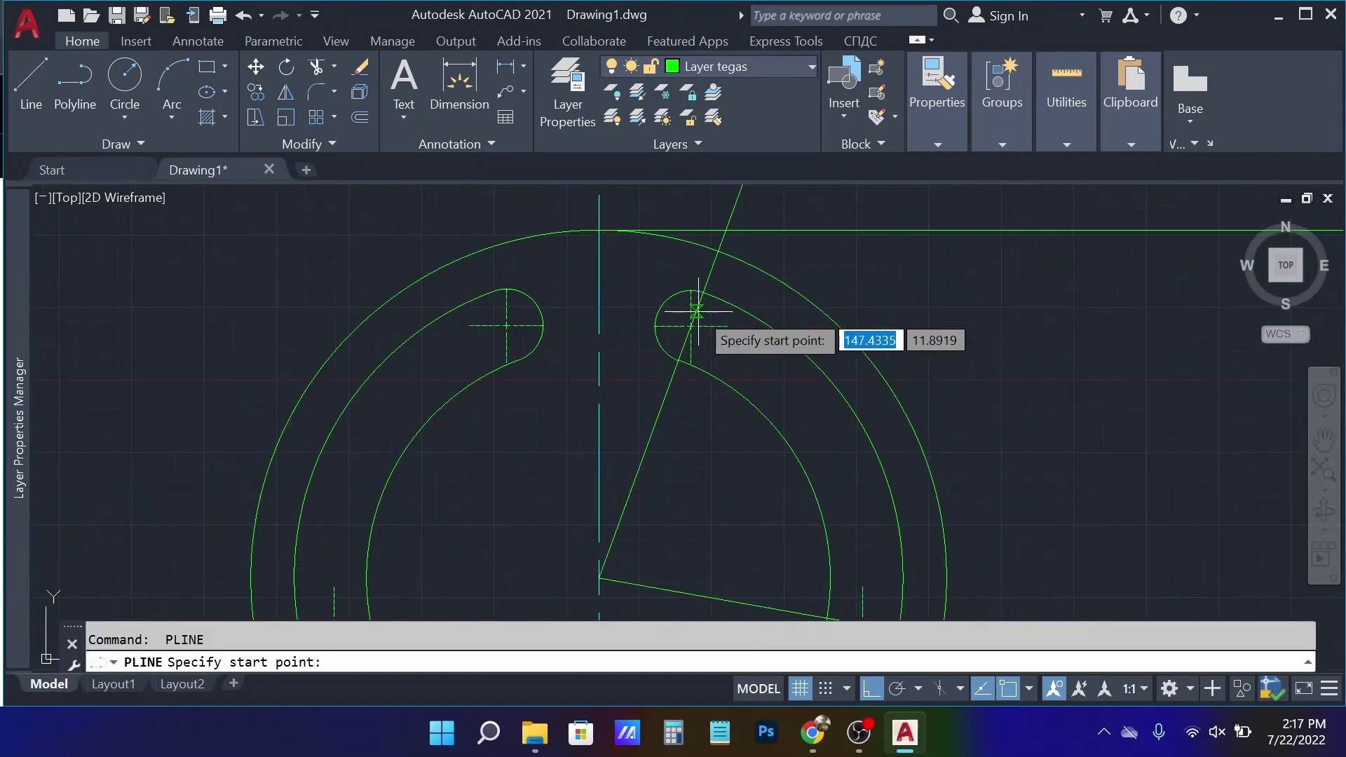
scroll(689, 289, "down", 1)
left_click(689, 288)
scroll(688, 288, "down", 2)
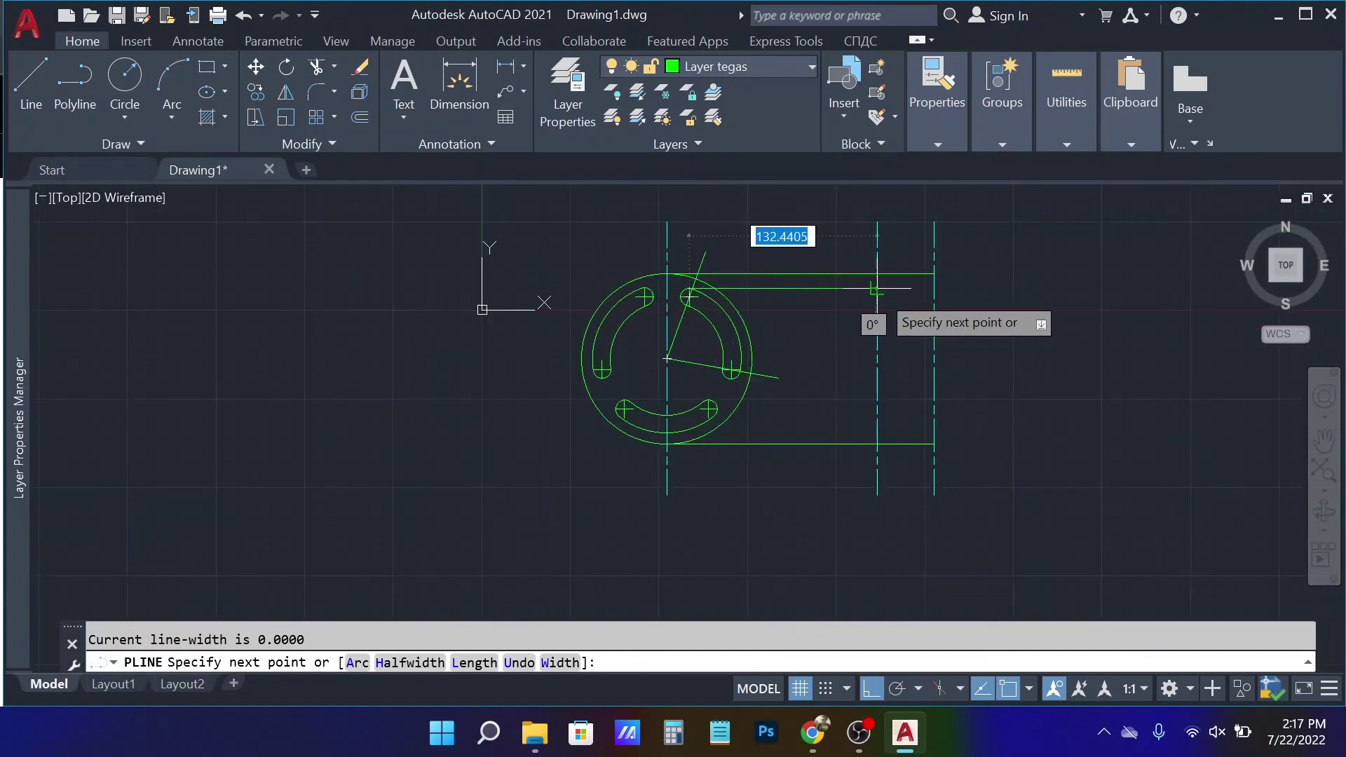
left_click(934, 288)
key("Return")
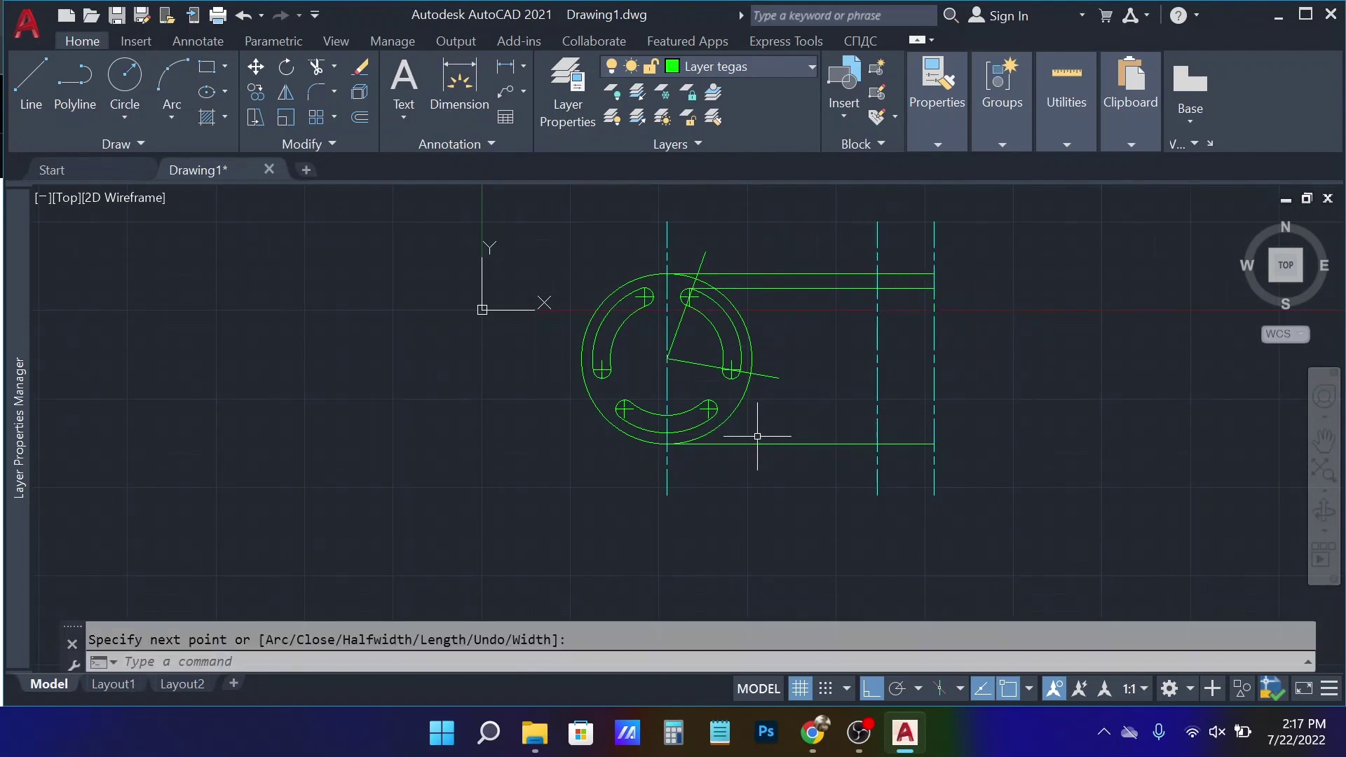
key("Return")
scroll(757, 436, "up", 2)
scroll(761, 440, "up", 4)
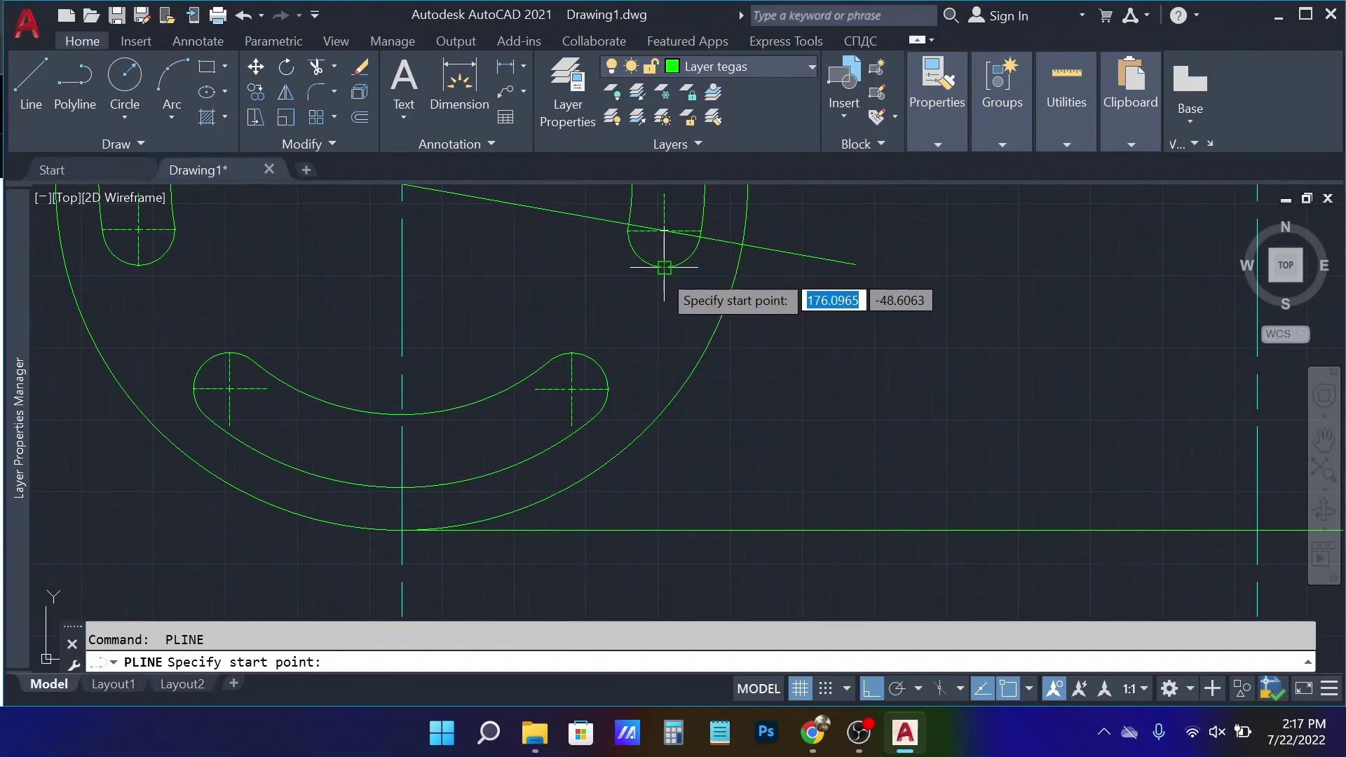
left_click(664, 267)
scroll(664, 267, "down", 5)
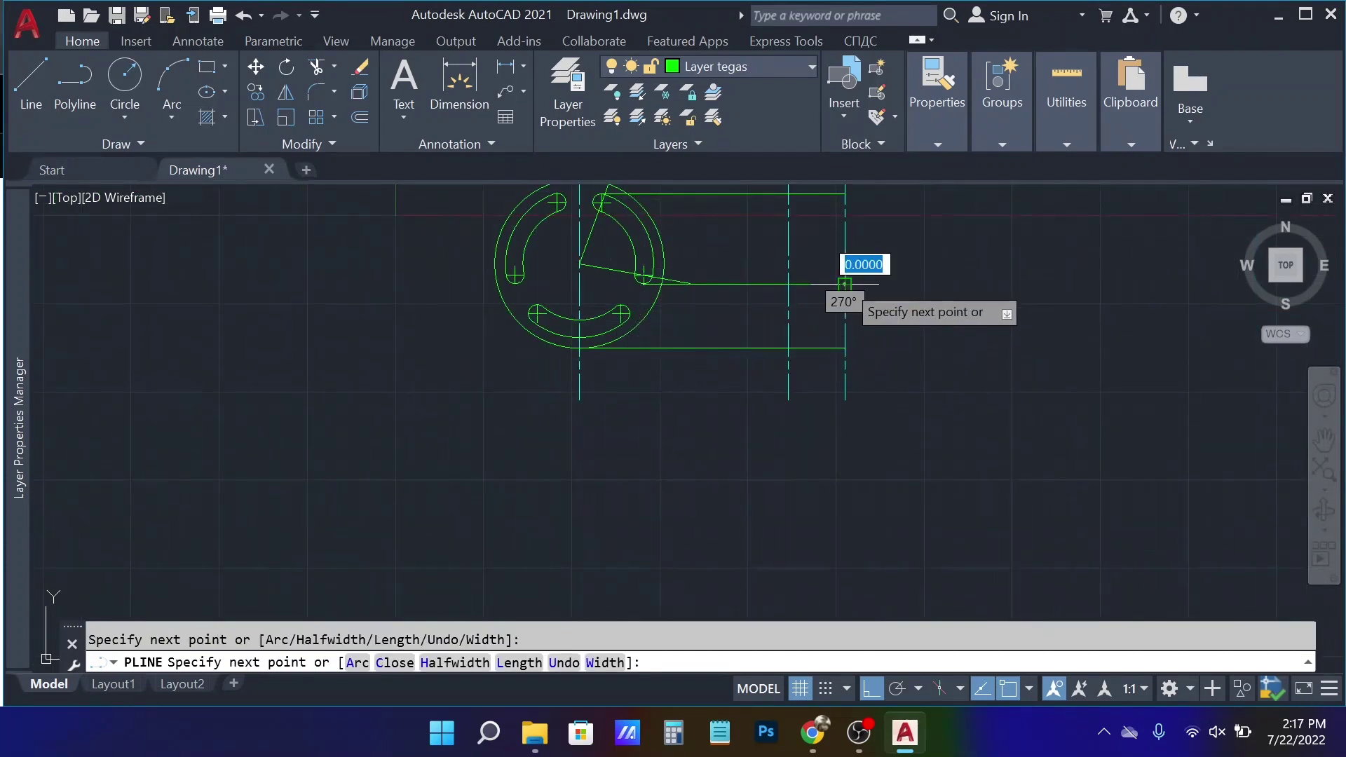
key("Return")
key("Return")
- Project the lower slot's top and lowest points across to the right side-view line
scroll(634, 288, "up", 8)
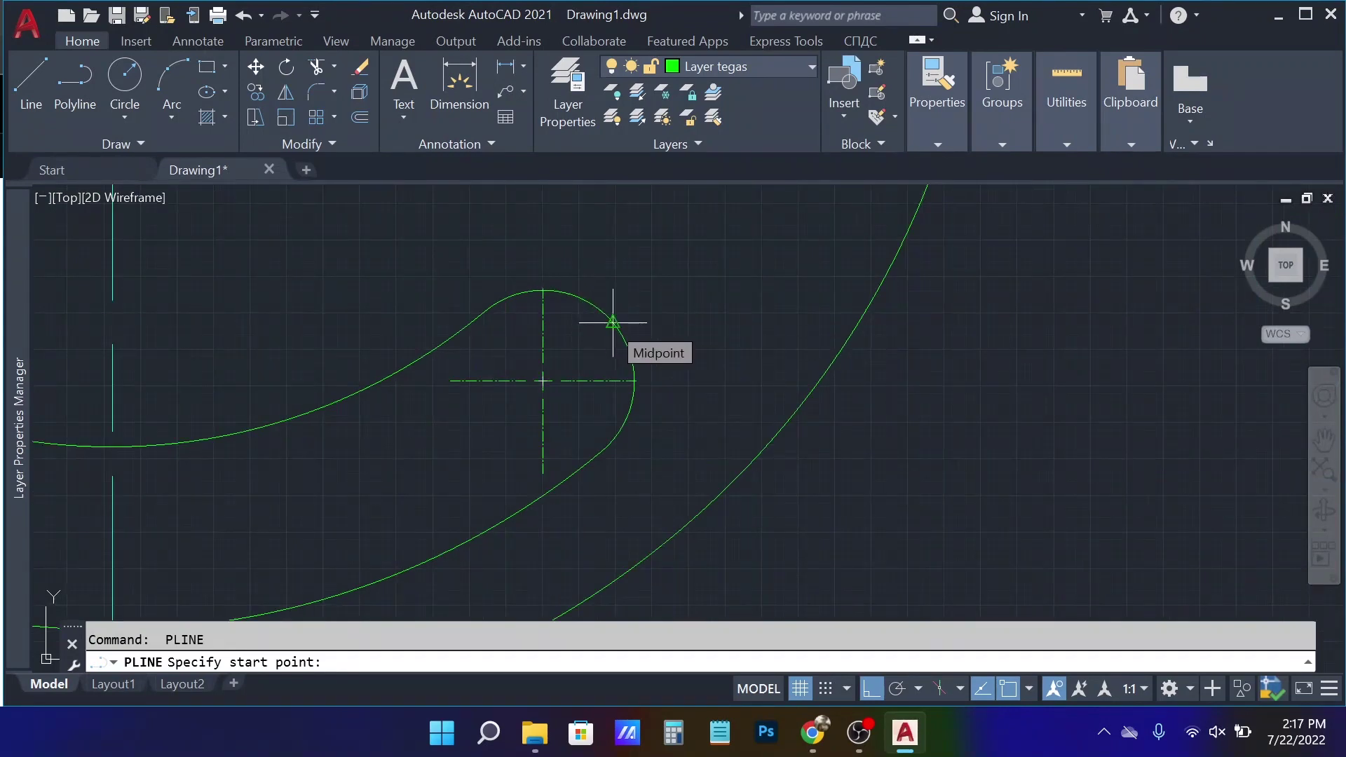
left_click(544, 288)
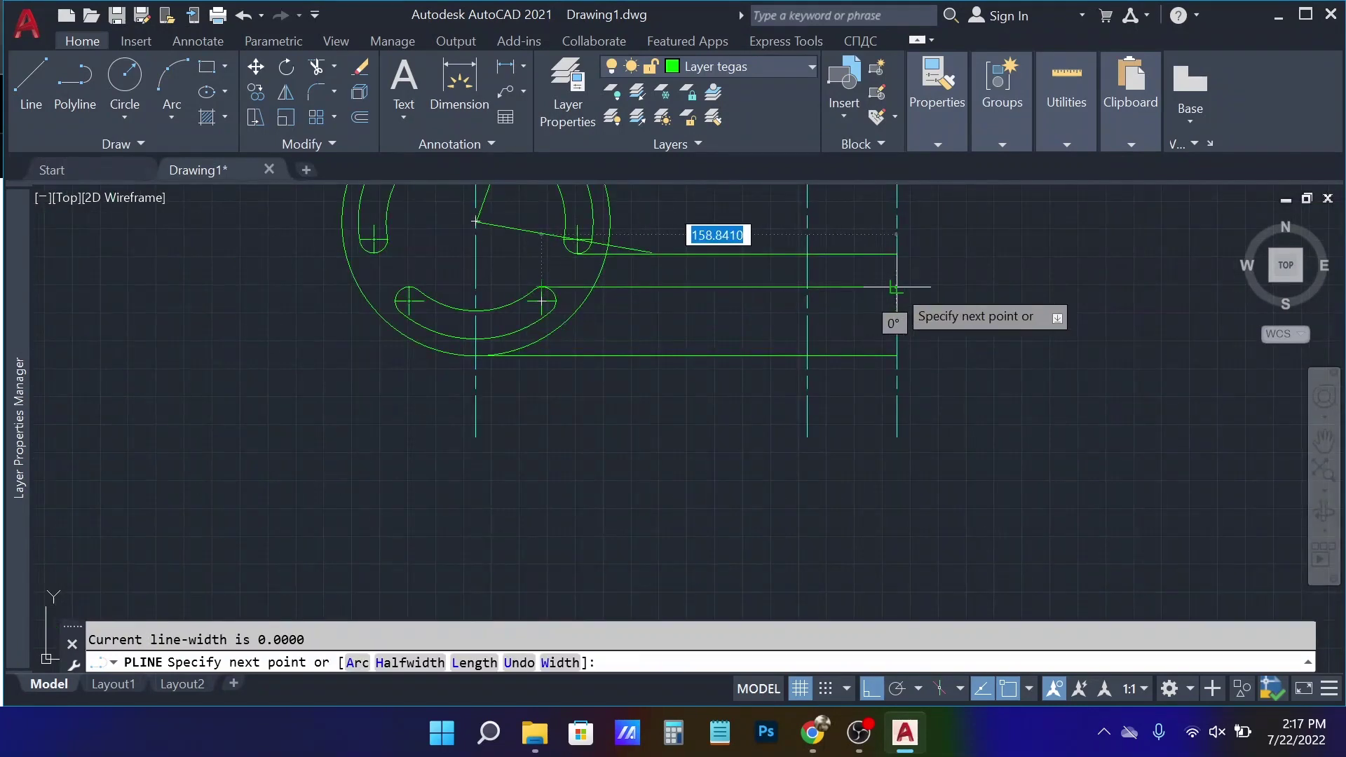
left_click(896, 288)
key("Return")
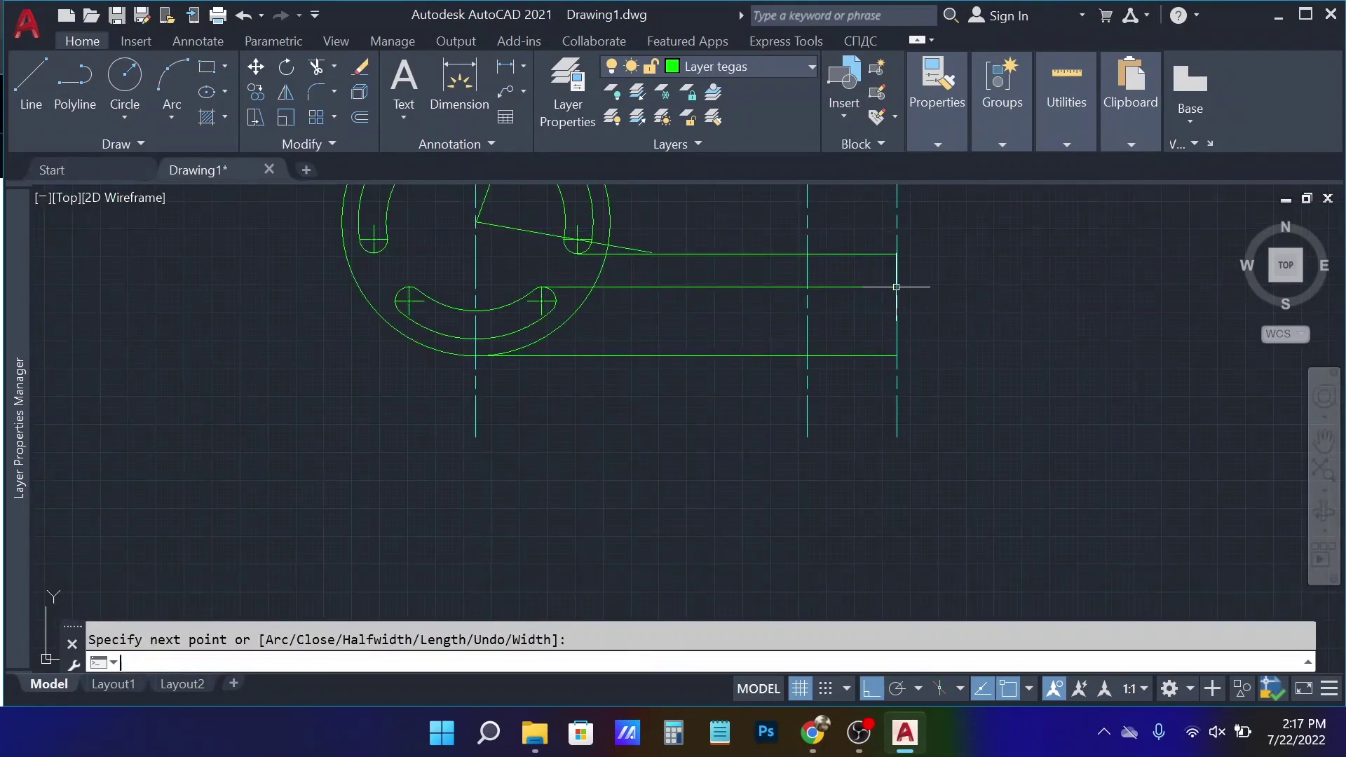
key("Return")
scroll(474, 335, "up", 4)
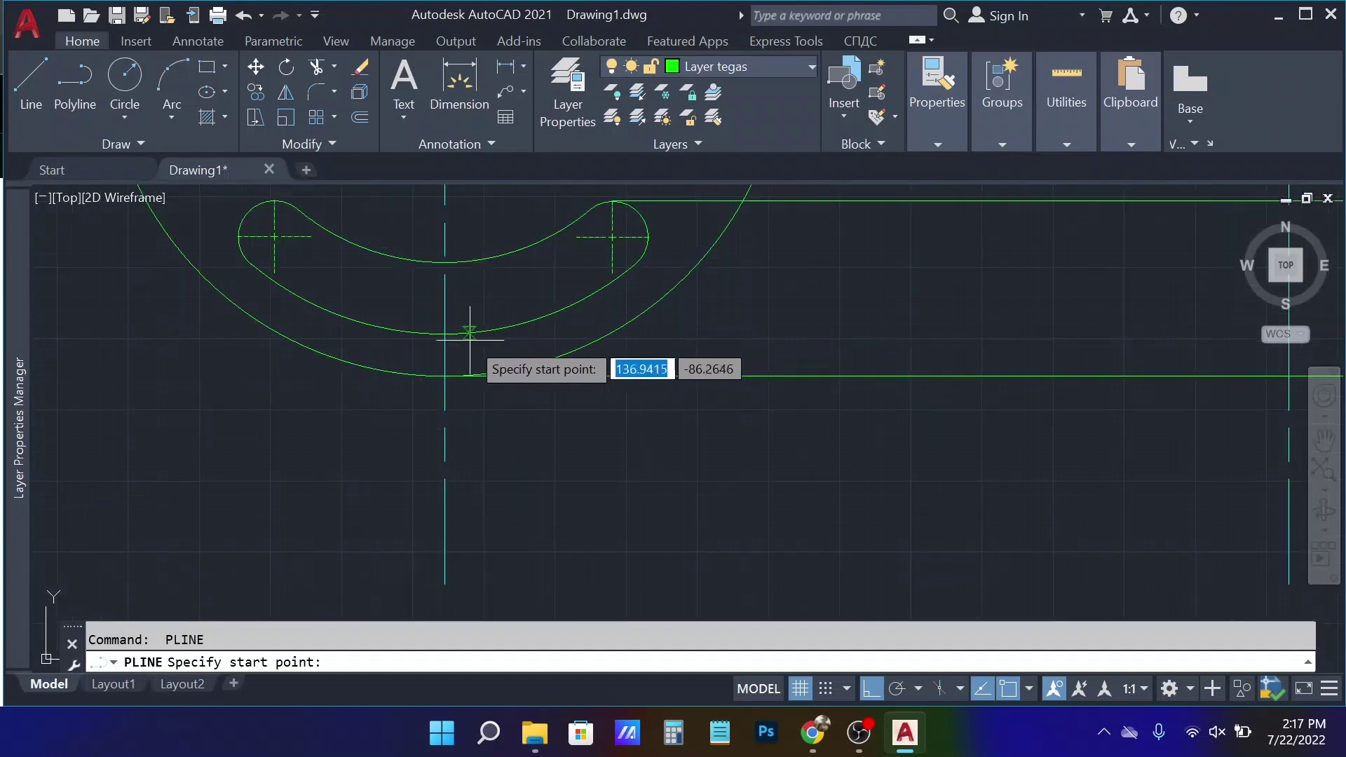
left_click(444, 334)
scroll(750, 344, "down", 4)
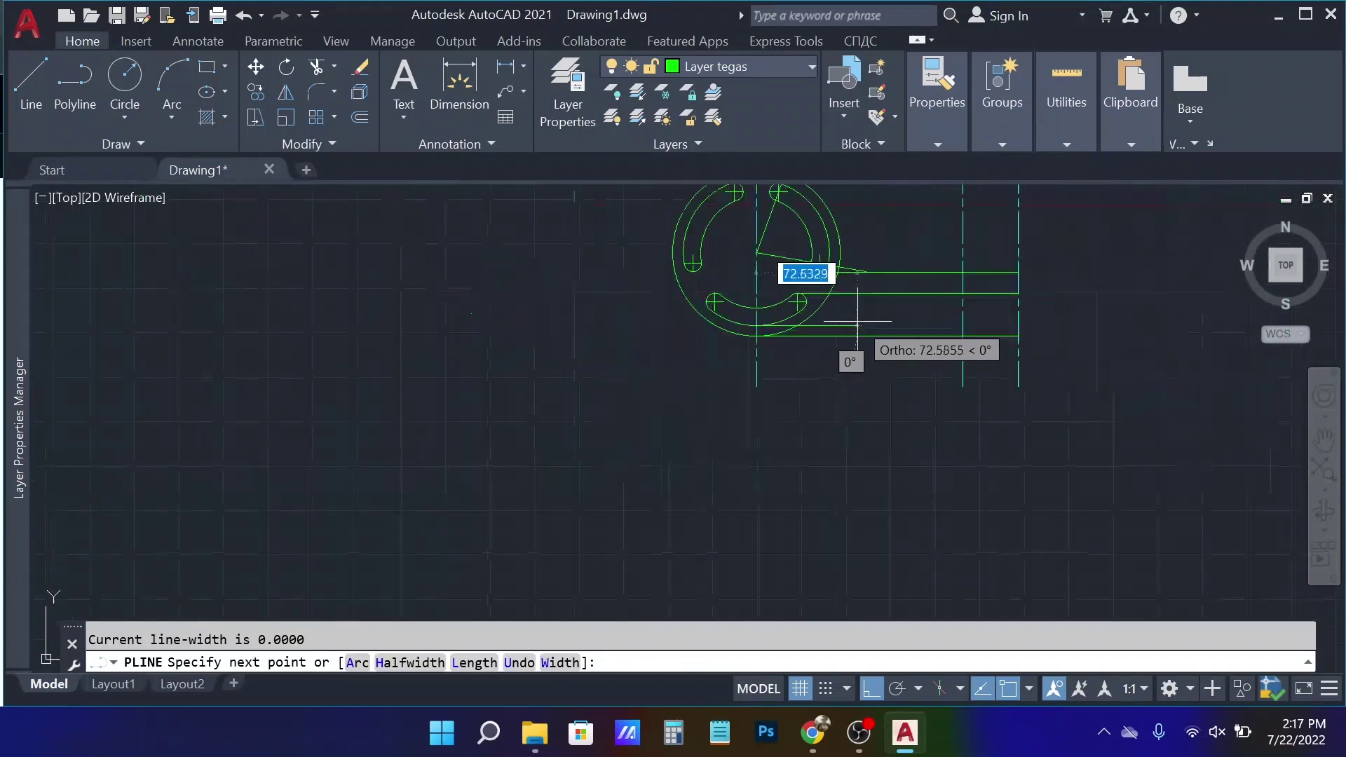
left_click(1017, 324)
key("Return")
middle_click_drag(950, 343, 839, 432)
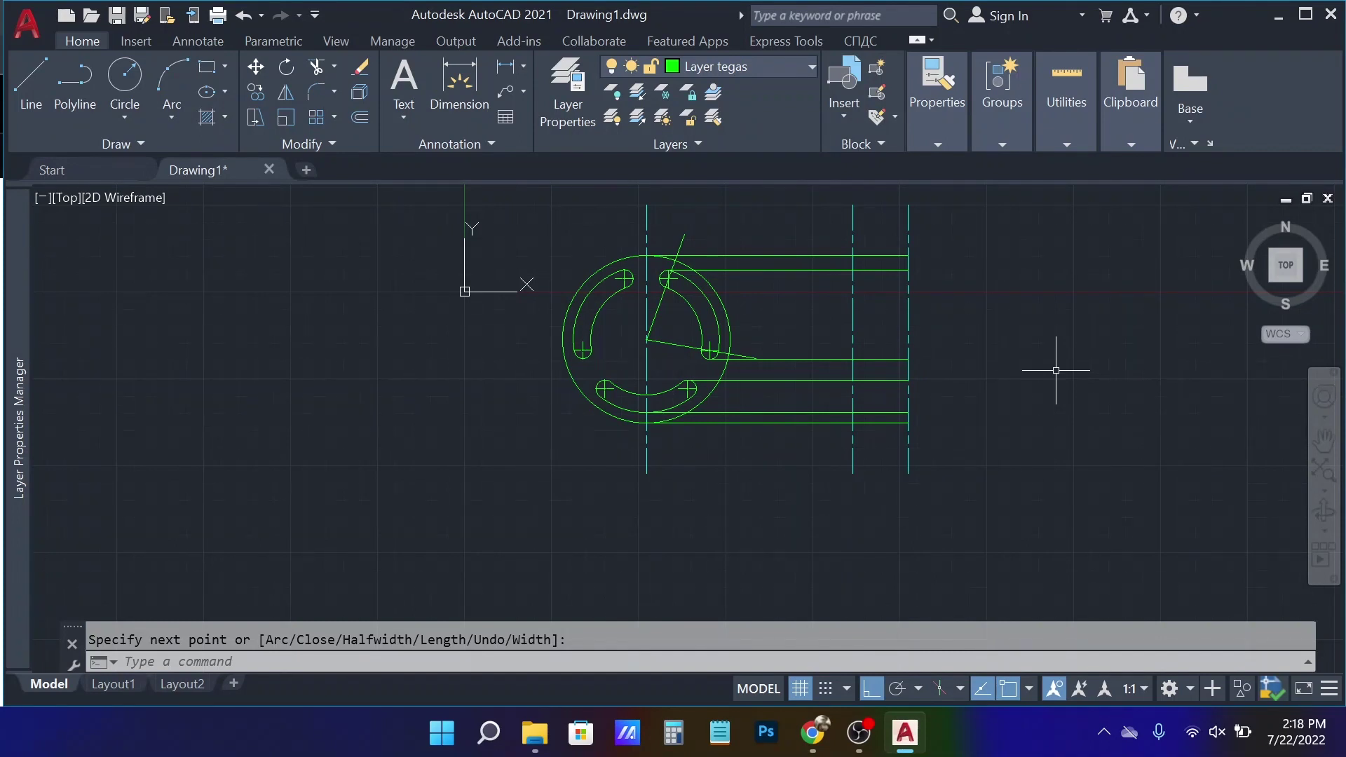
- Crossing-select the four inner slot projection lines and assign them to Layer maya
left_click(831, 416)
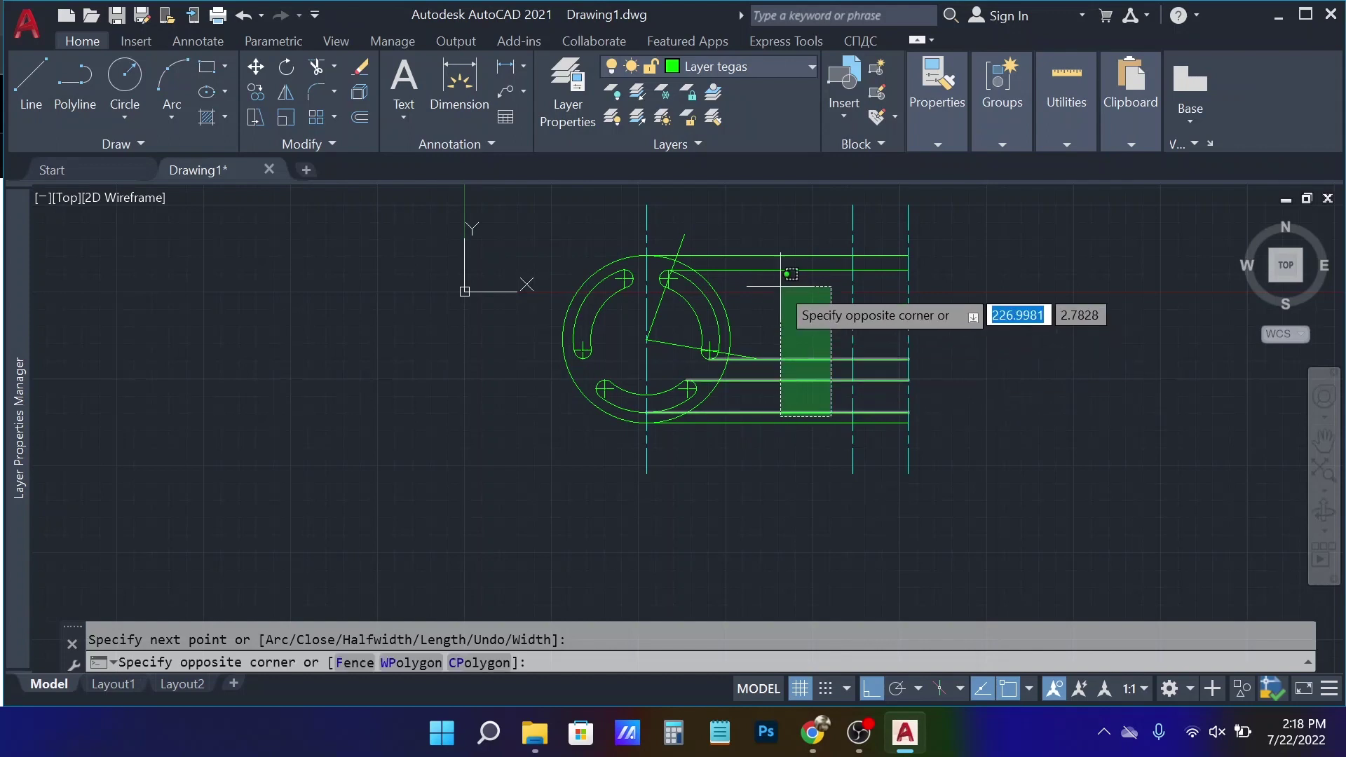
left_click(790, 274)
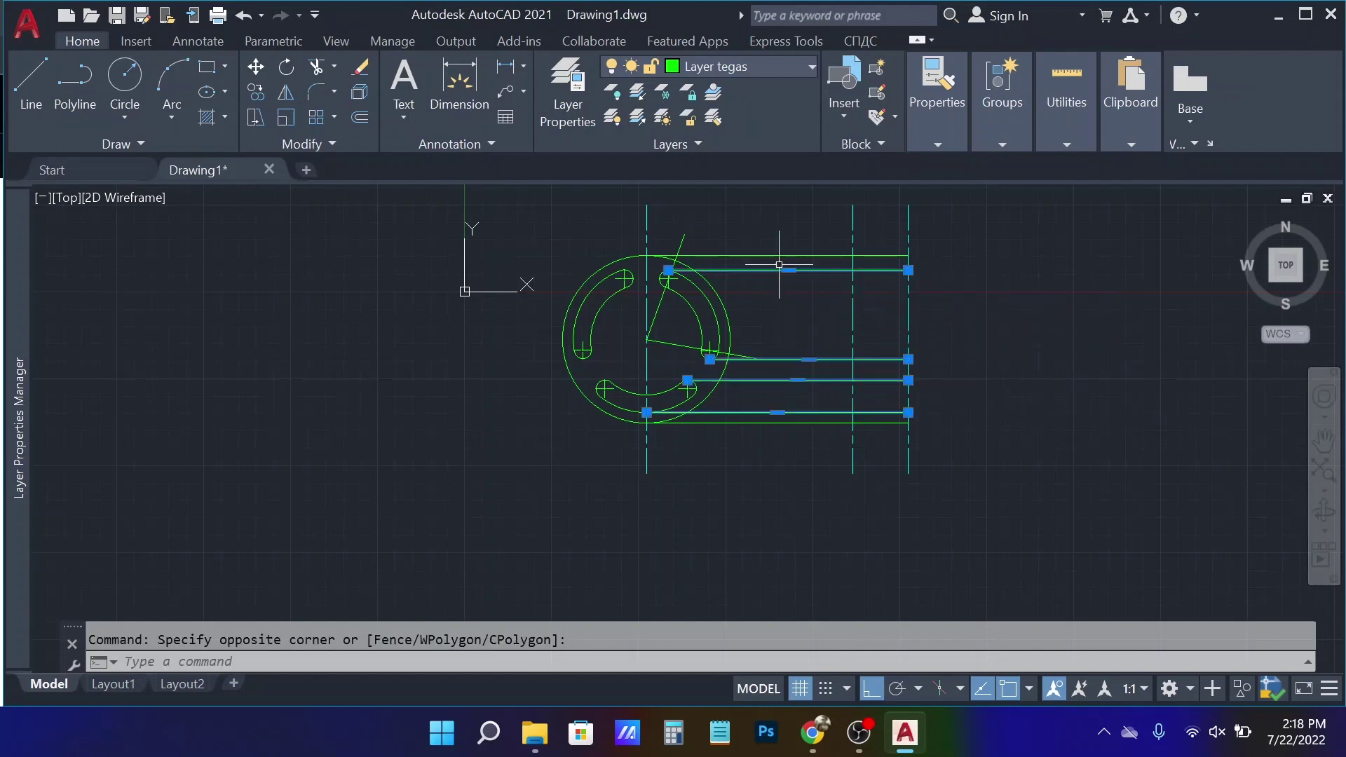
left_click(747, 63)
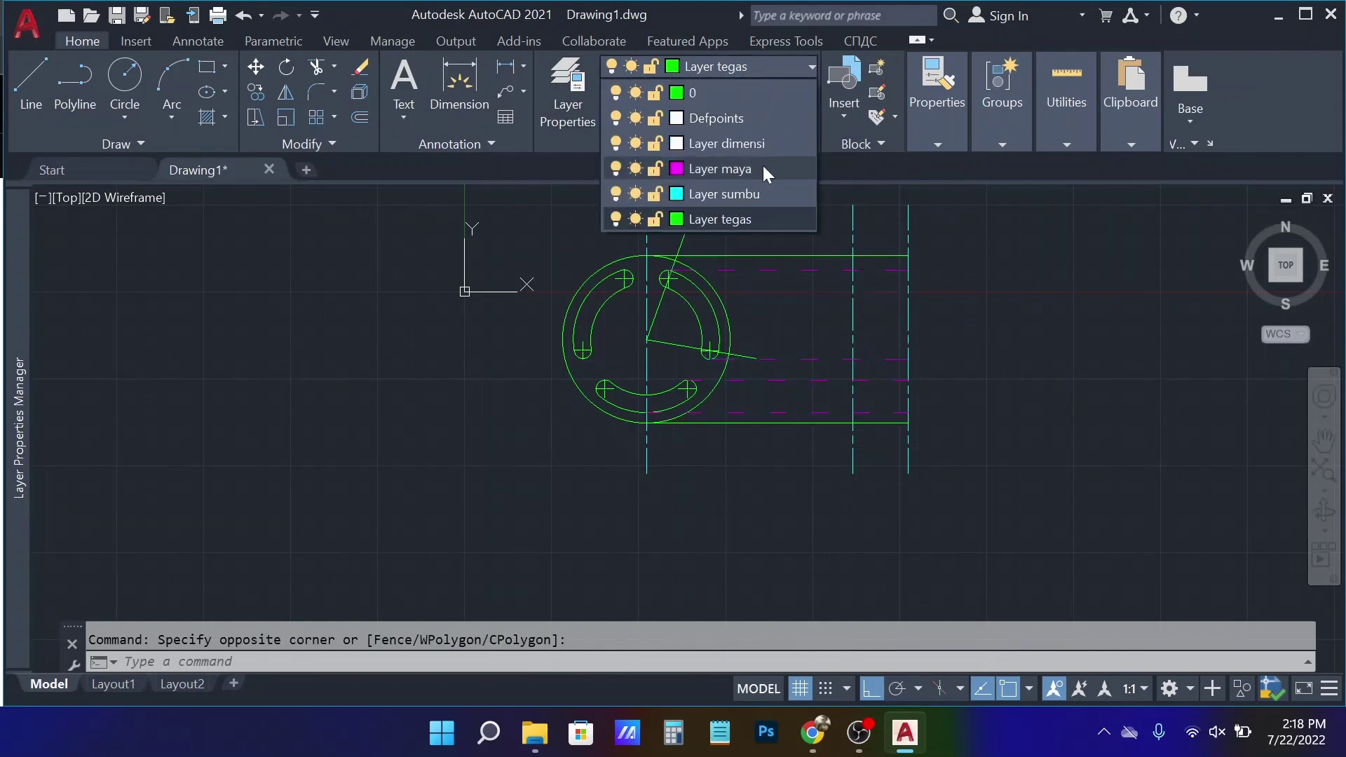
left_click(763, 166)
key("Escape")
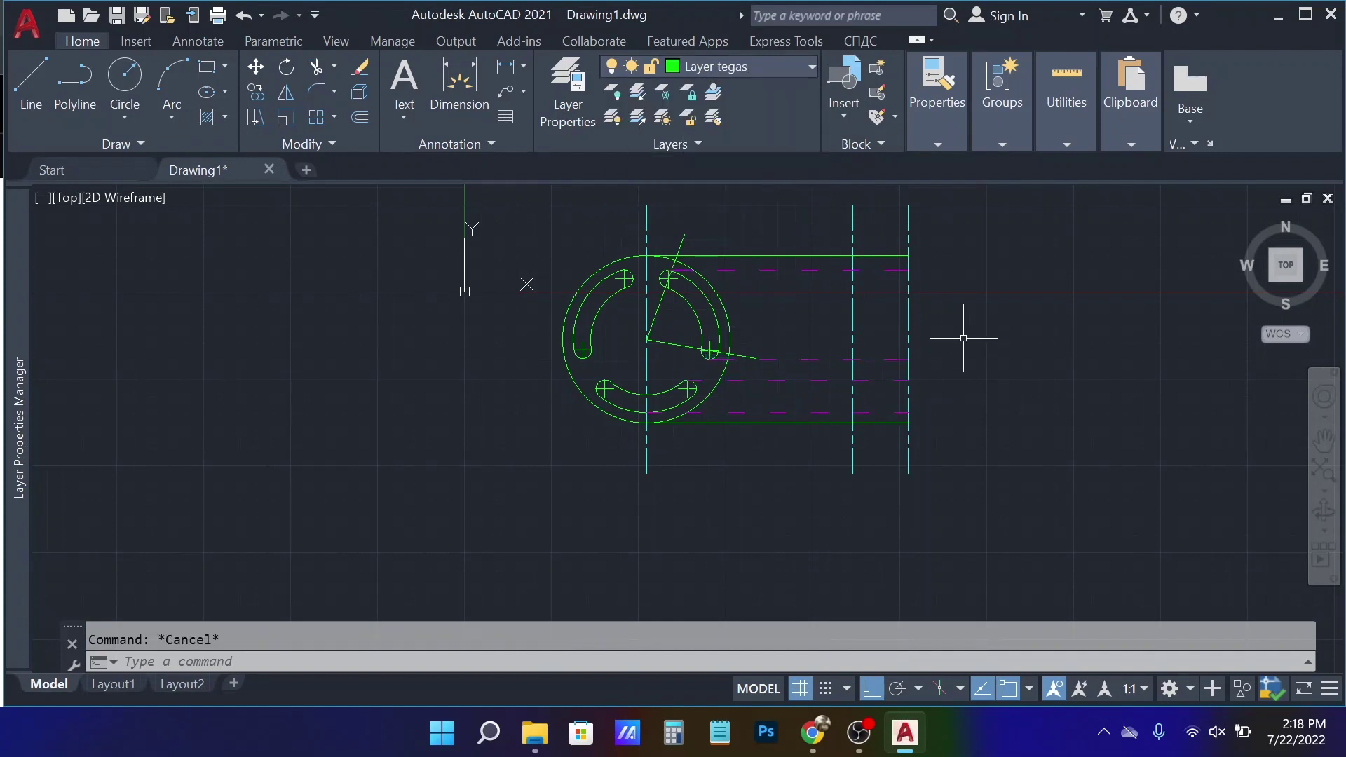
middle_click_drag(963, 338, 878, 357)
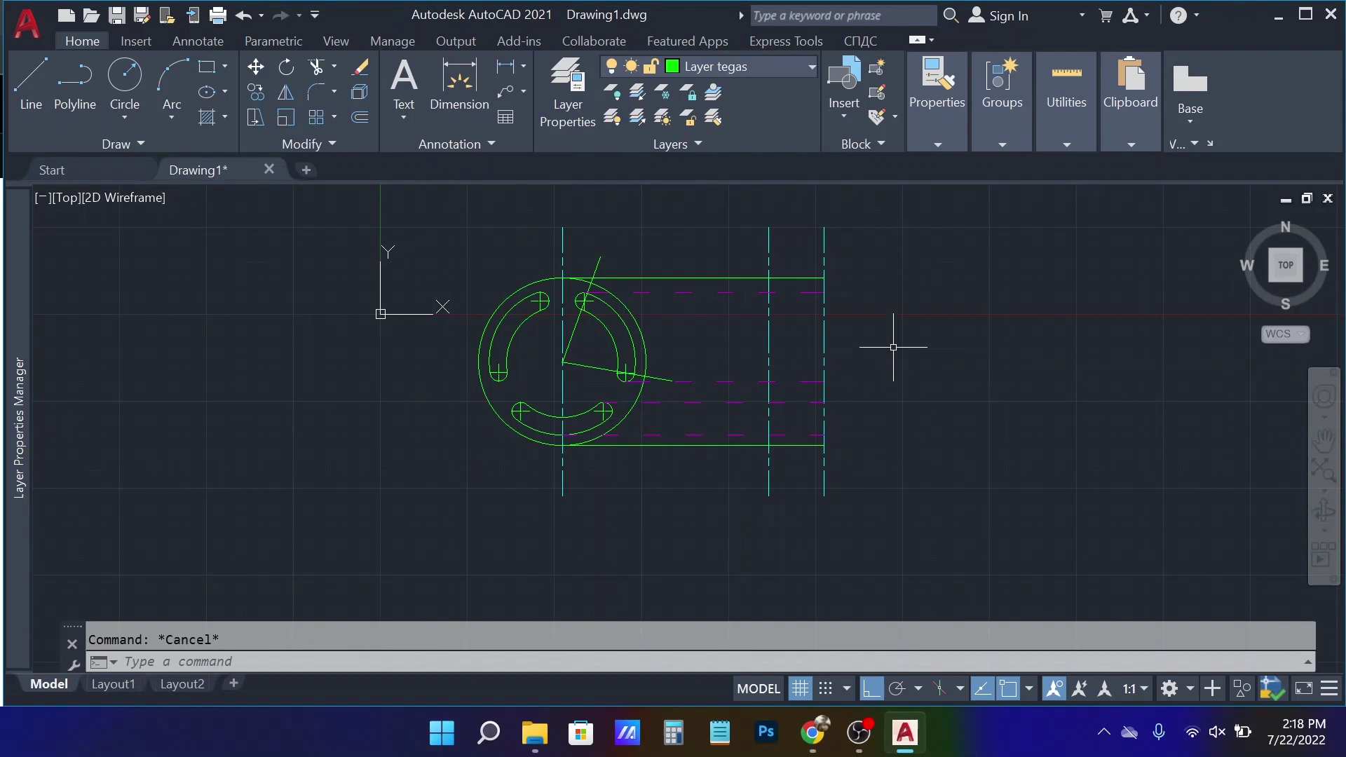
- Make Layer sumbu current and draw the upper slot's centre line across the side view
mouse_move(936, 102)
left_click(763, 64)
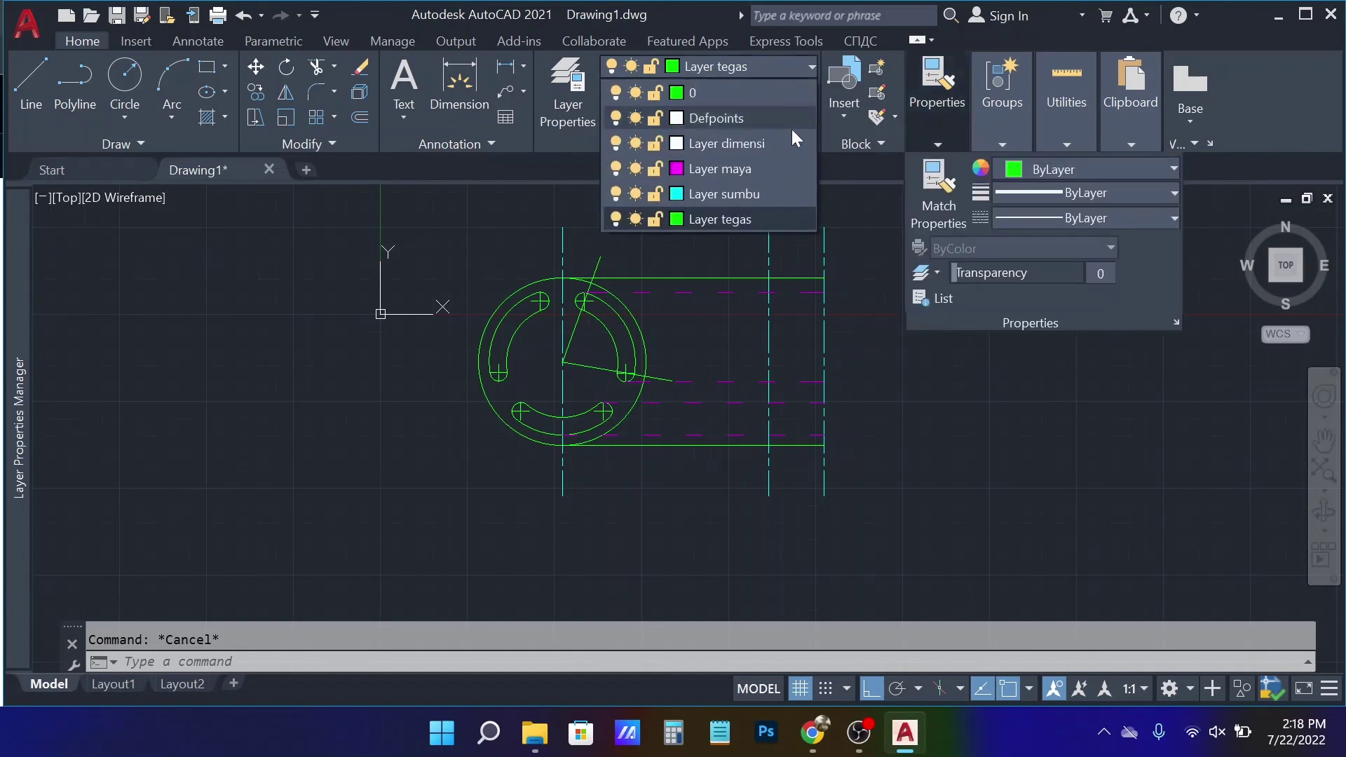
left_click(757, 189)
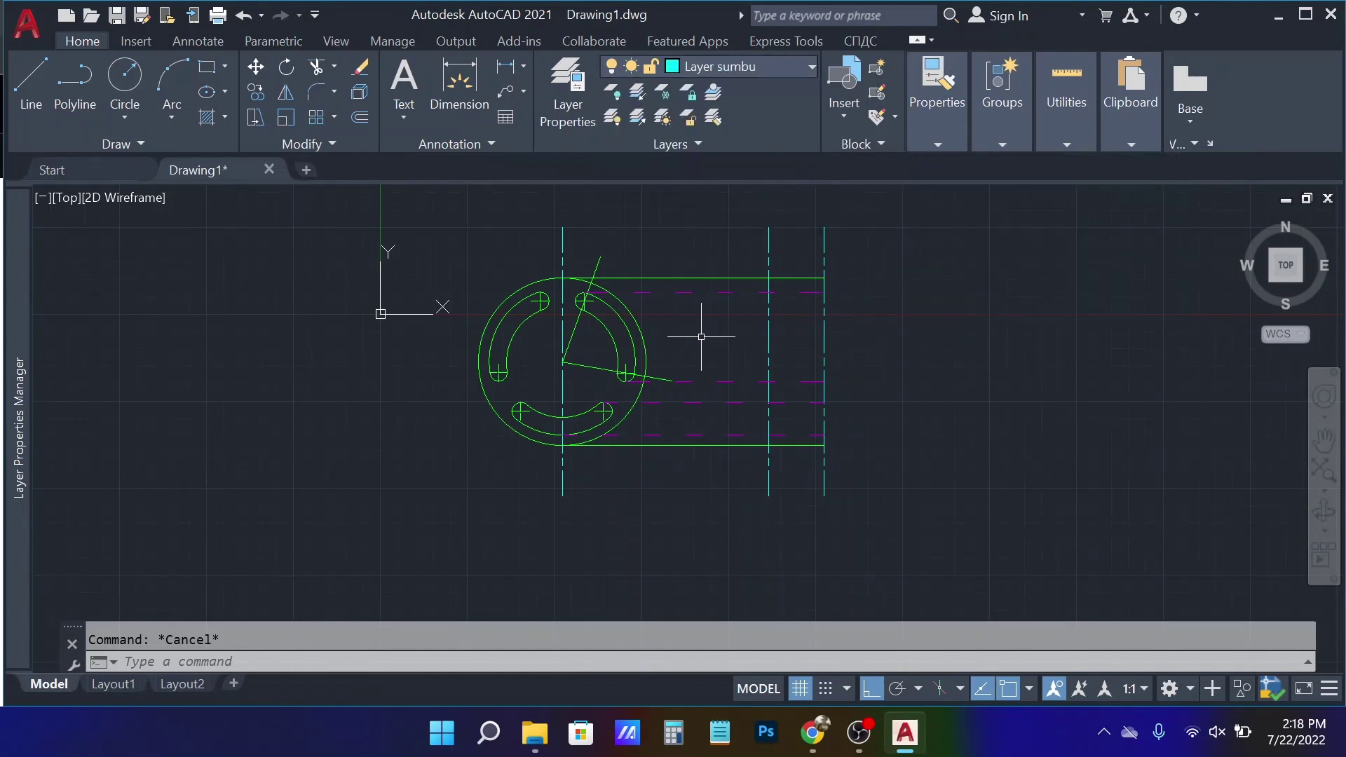
type("pl")
key("Return")
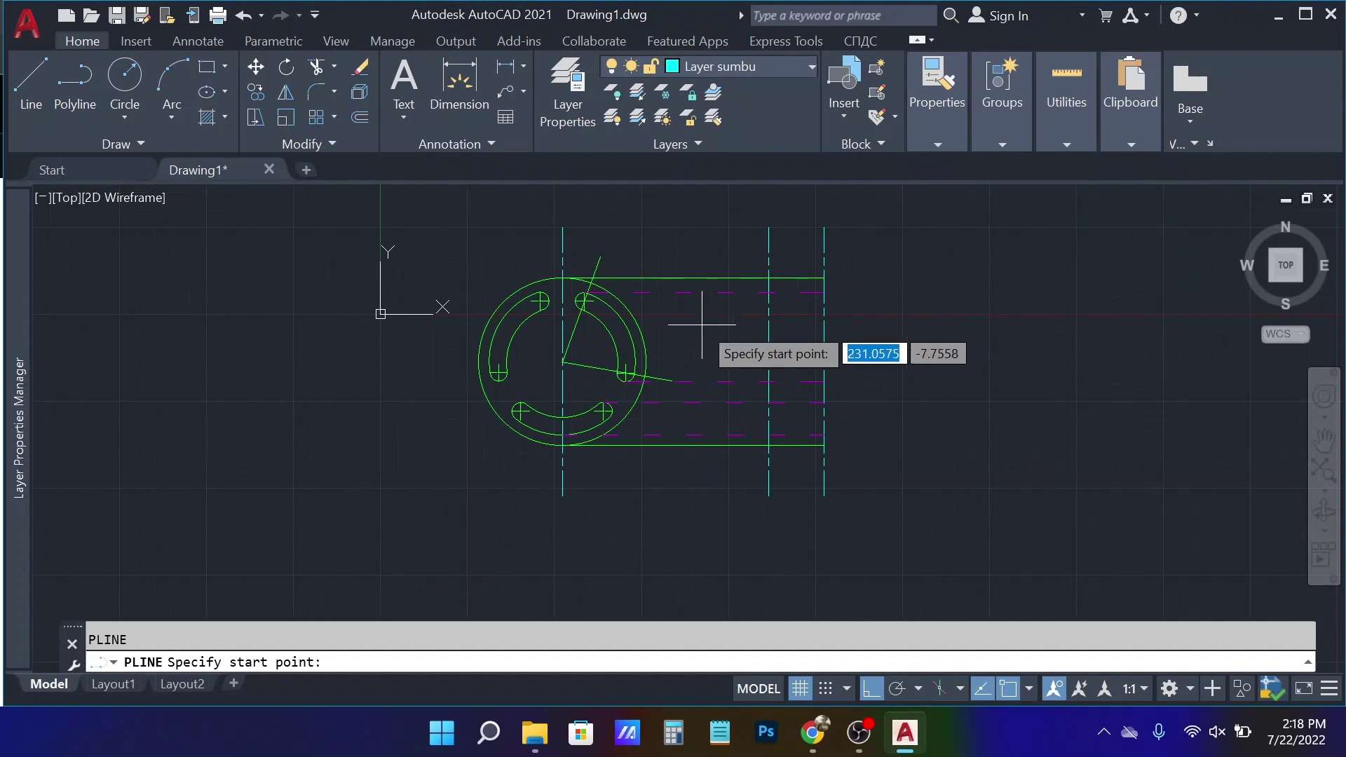
scroll(639, 286, "up", 5)
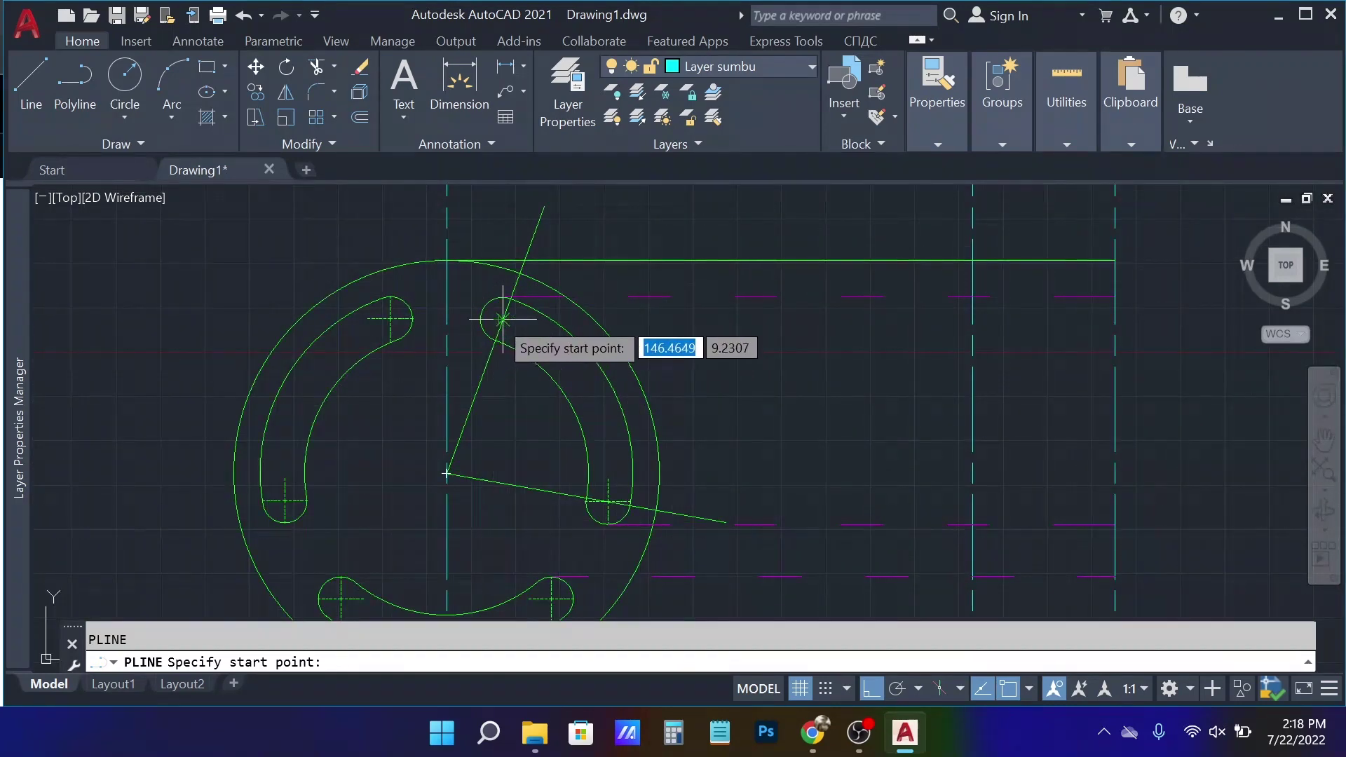
left_click(502, 319)
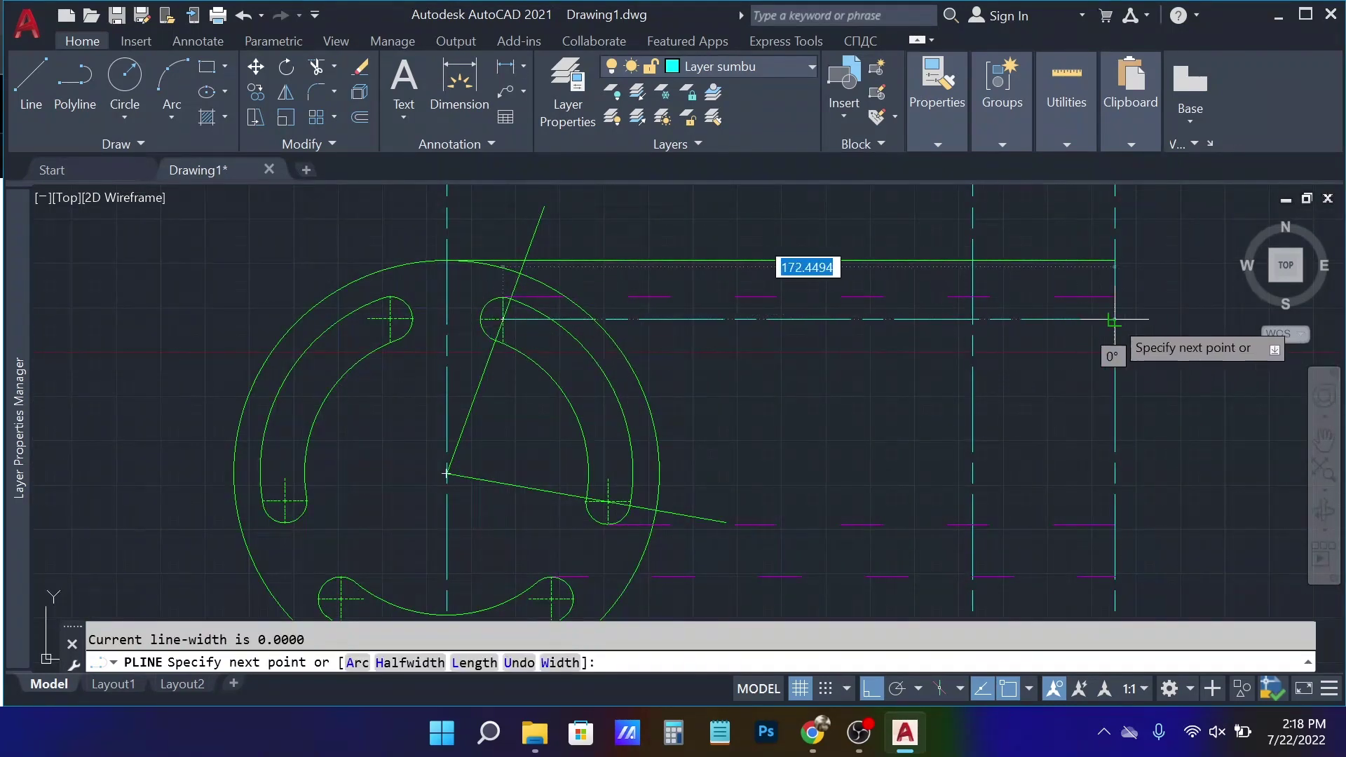
left_click(1115, 319)
scroll(1060, 297, "down", 3)
scroll(754, 367, "up", 5)
key("Return")
key("Return")
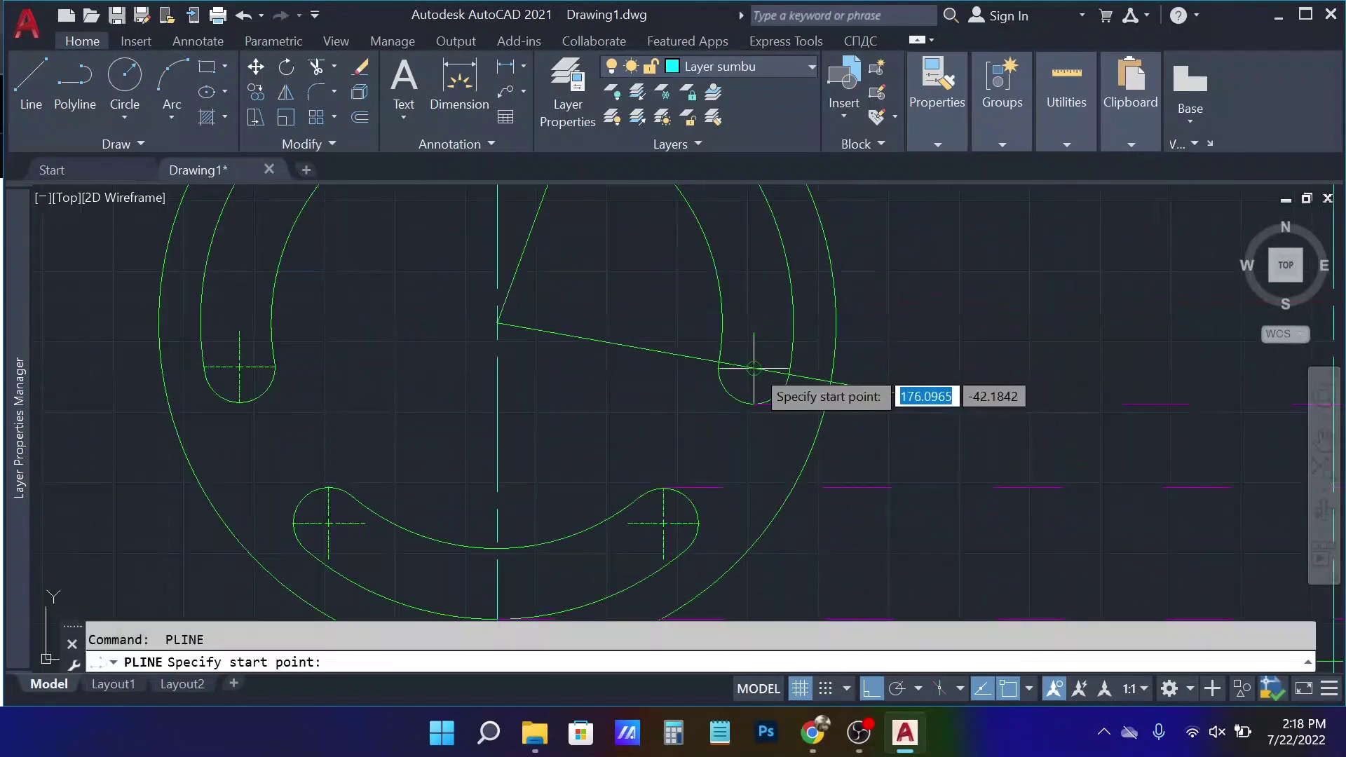
- Draw the right slot's centre line across to the side view's edge
left_click(753, 367)
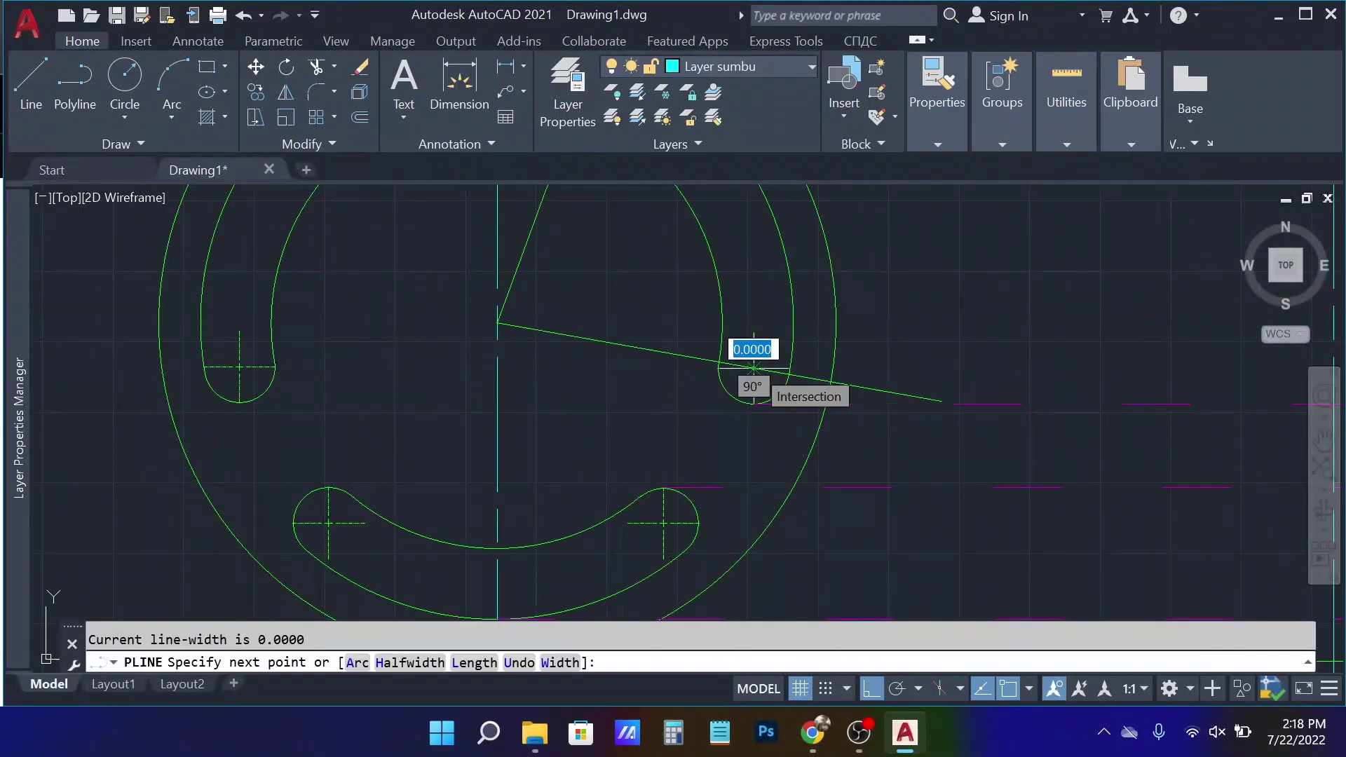
scroll(778, 393, "down", 5)
scroll(1037, 386, "up", 5)
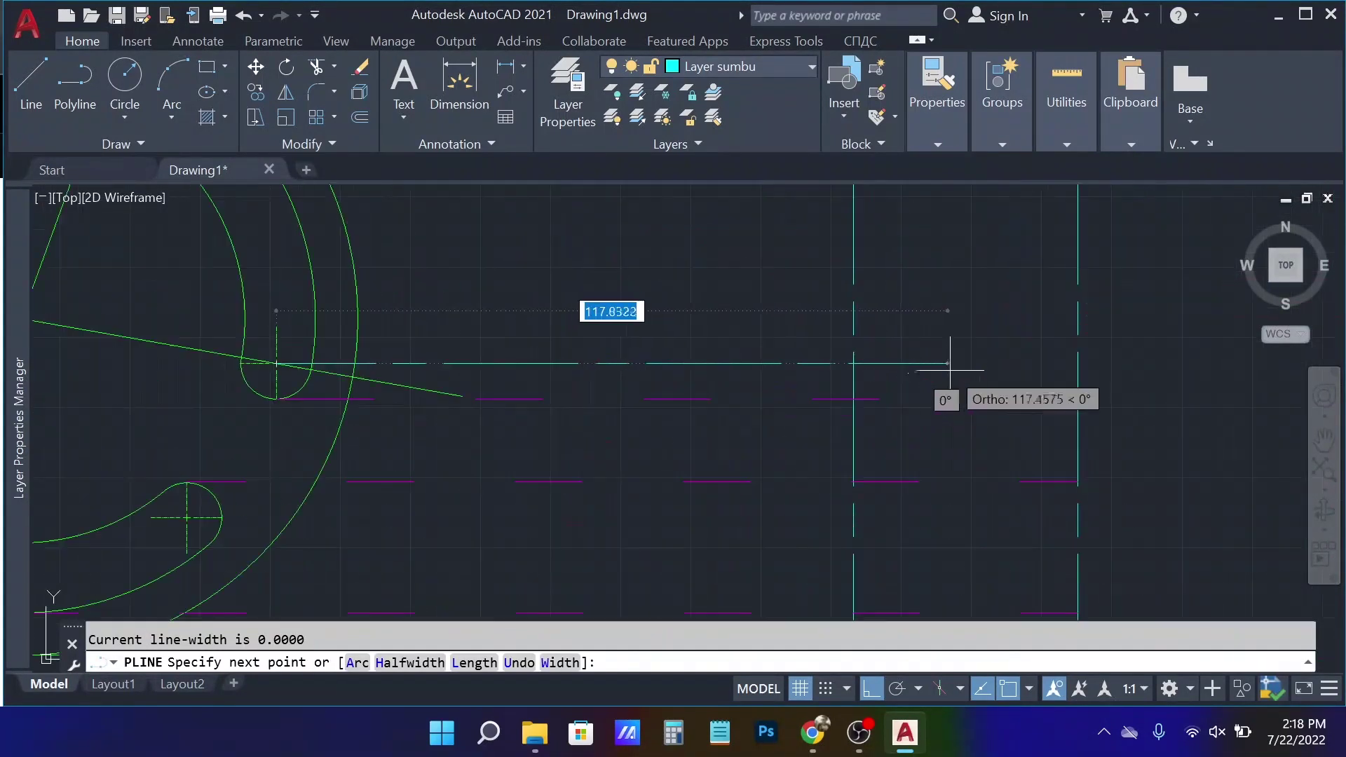
left_click(1077, 360)
scroll(1078, 361, "down", 5)
key("Return")
scroll(834, 390, "up", 5)
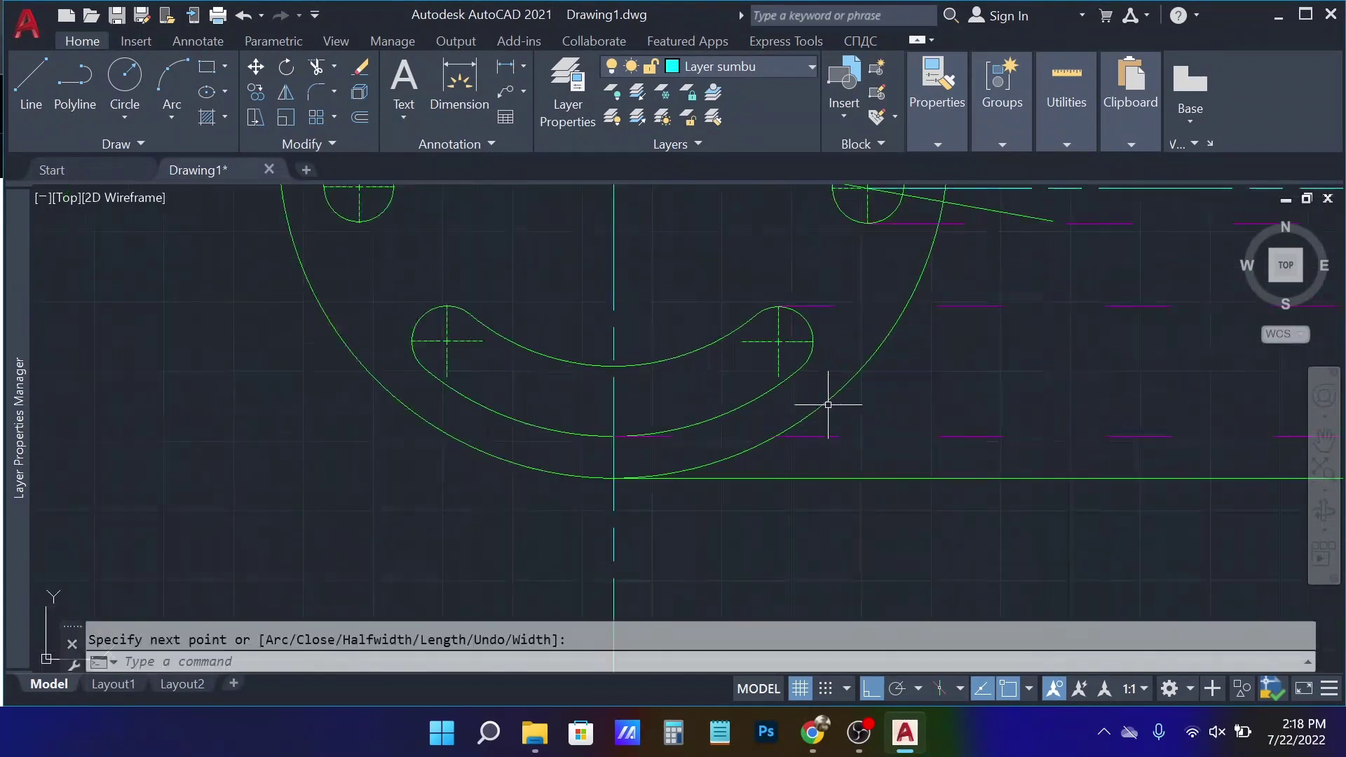
key("Return")
- Draw the lower slot's centre line across the side view, then end the polyline command
left_click(778, 341)
scroll(649, 350, "down", 4)
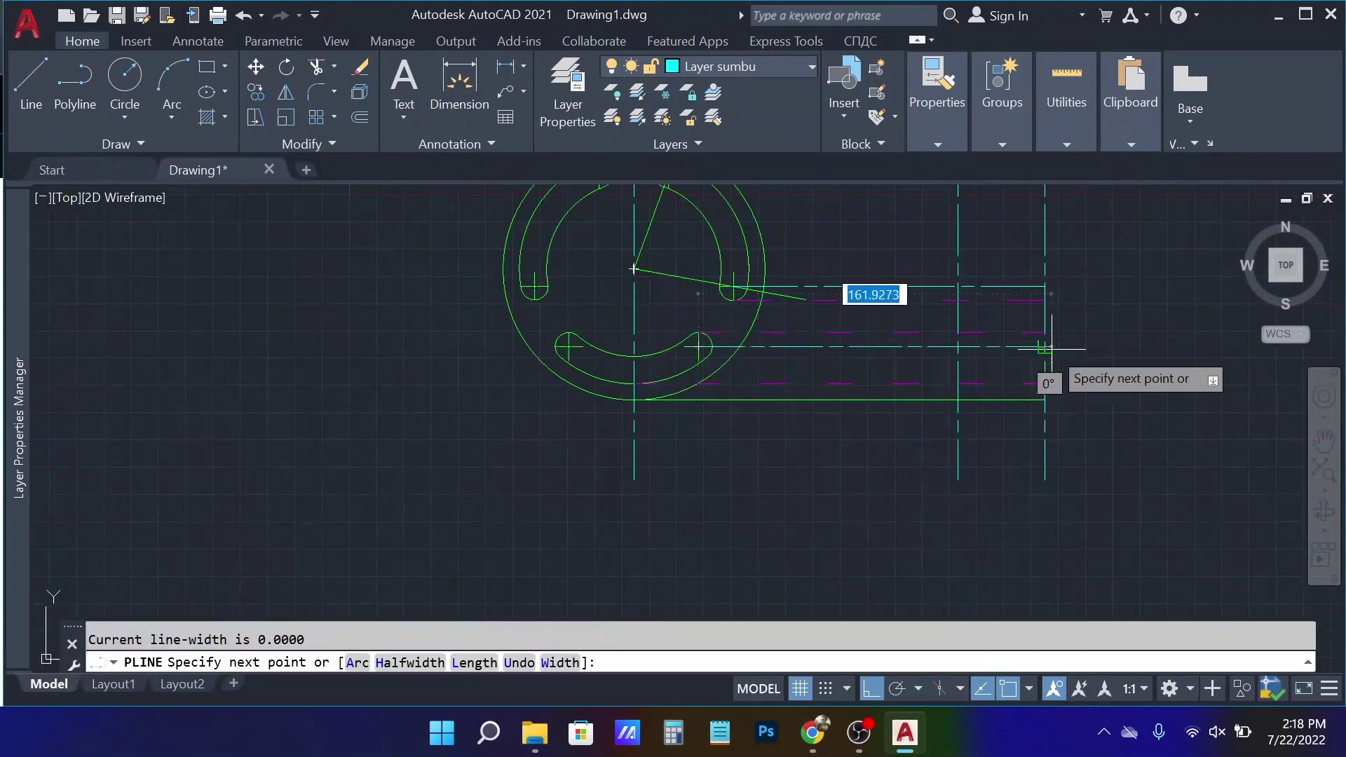
left_click(1043, 347)
key("Return")
scroll(476, 284, "up", 6)
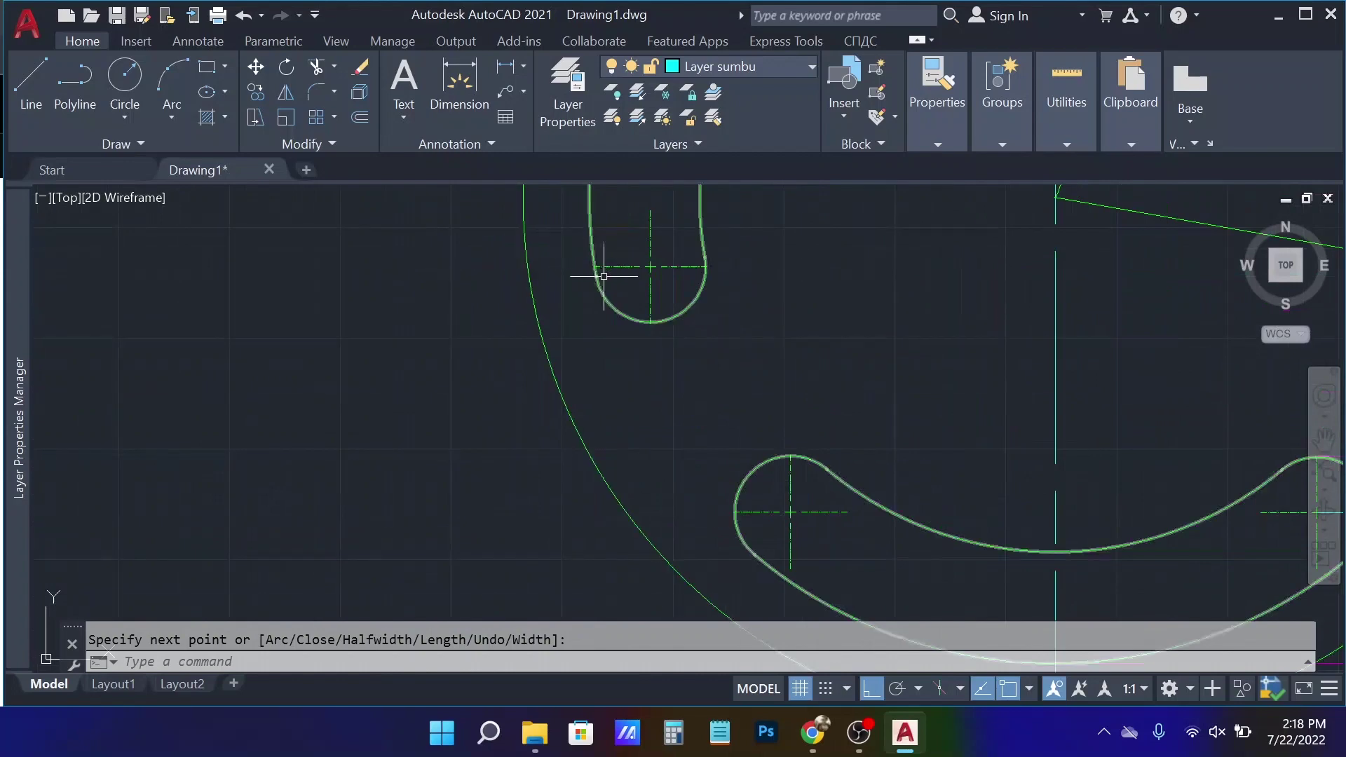
scroll(617, 305, "down", 3)
scroll(982, 351, "down", 2)
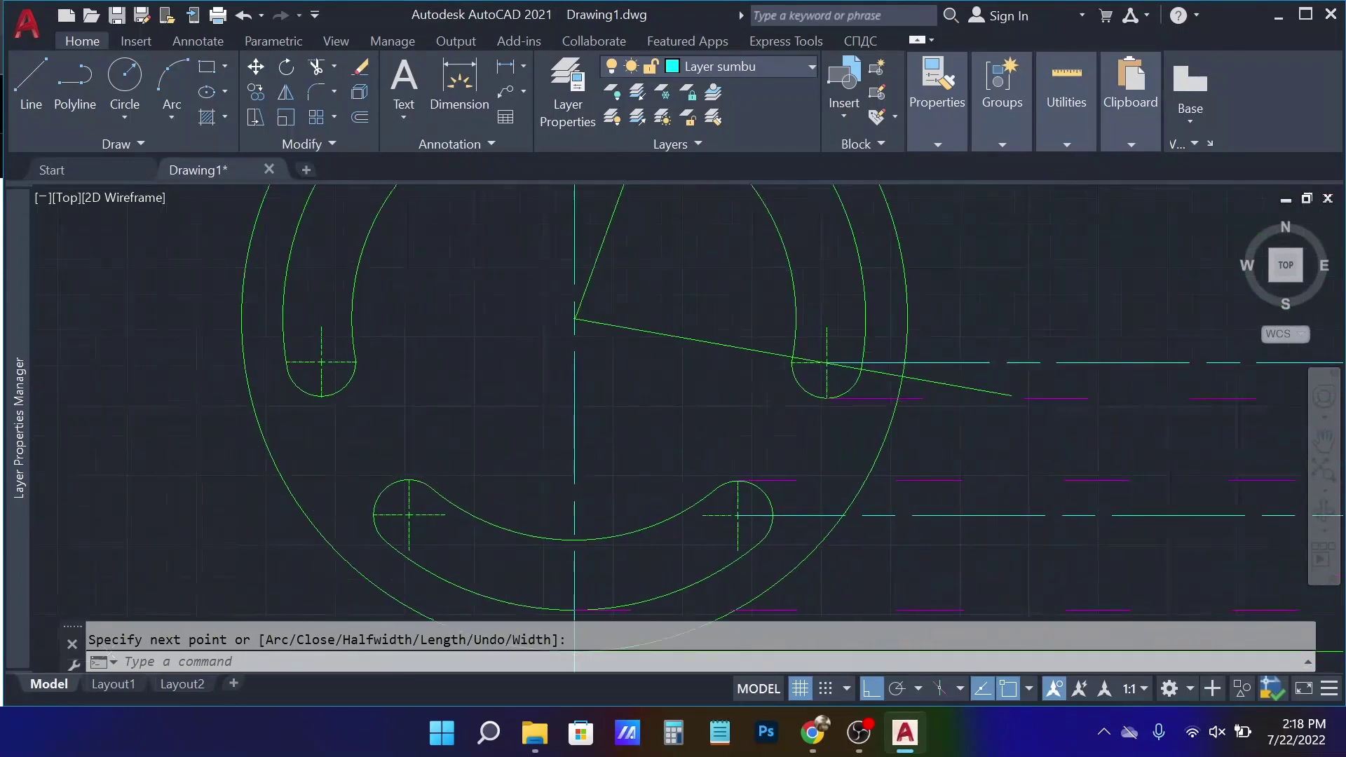
scroll(802, 316, "up", 6)
scroll(787, 345, "up", 4)
scroll(775, 370, "down", 6)
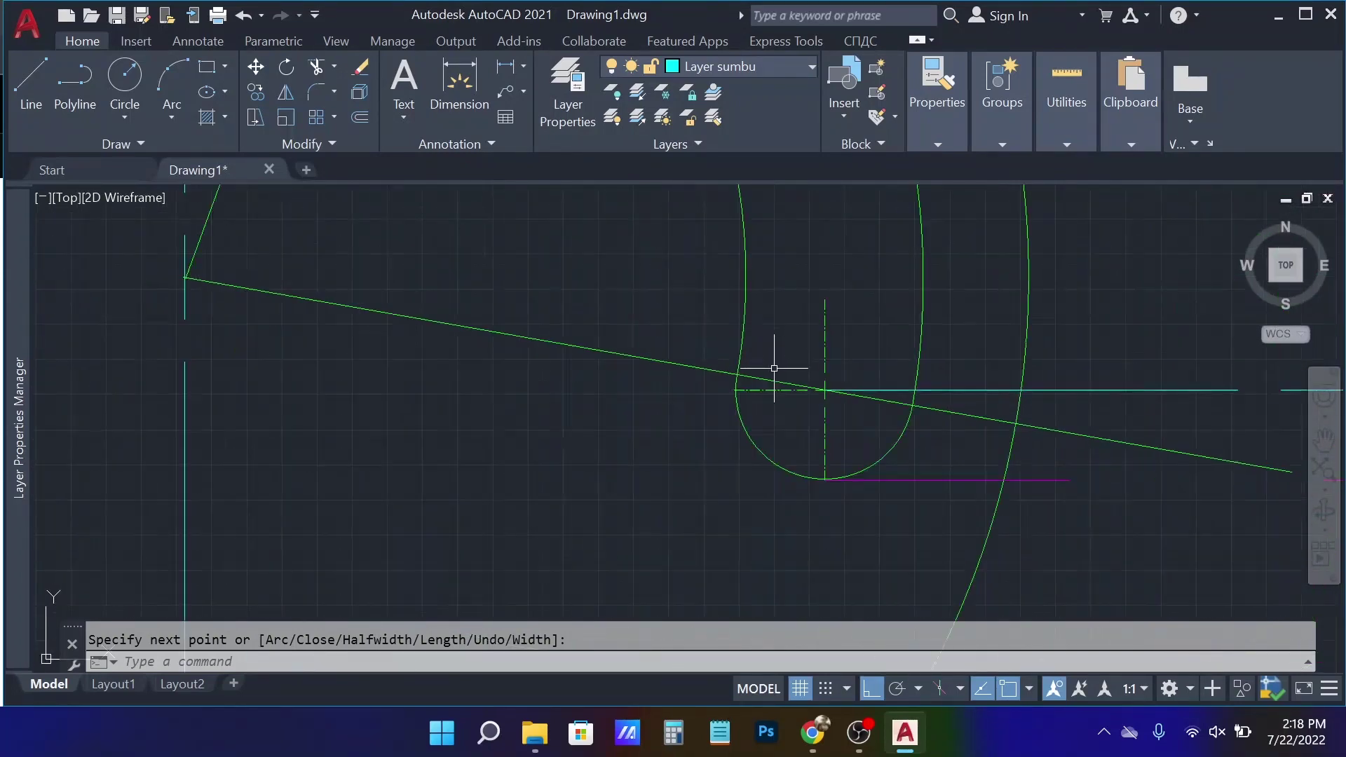
key("Escape")
left_click(820, 330)
scroll(787, 280, "down", 5)
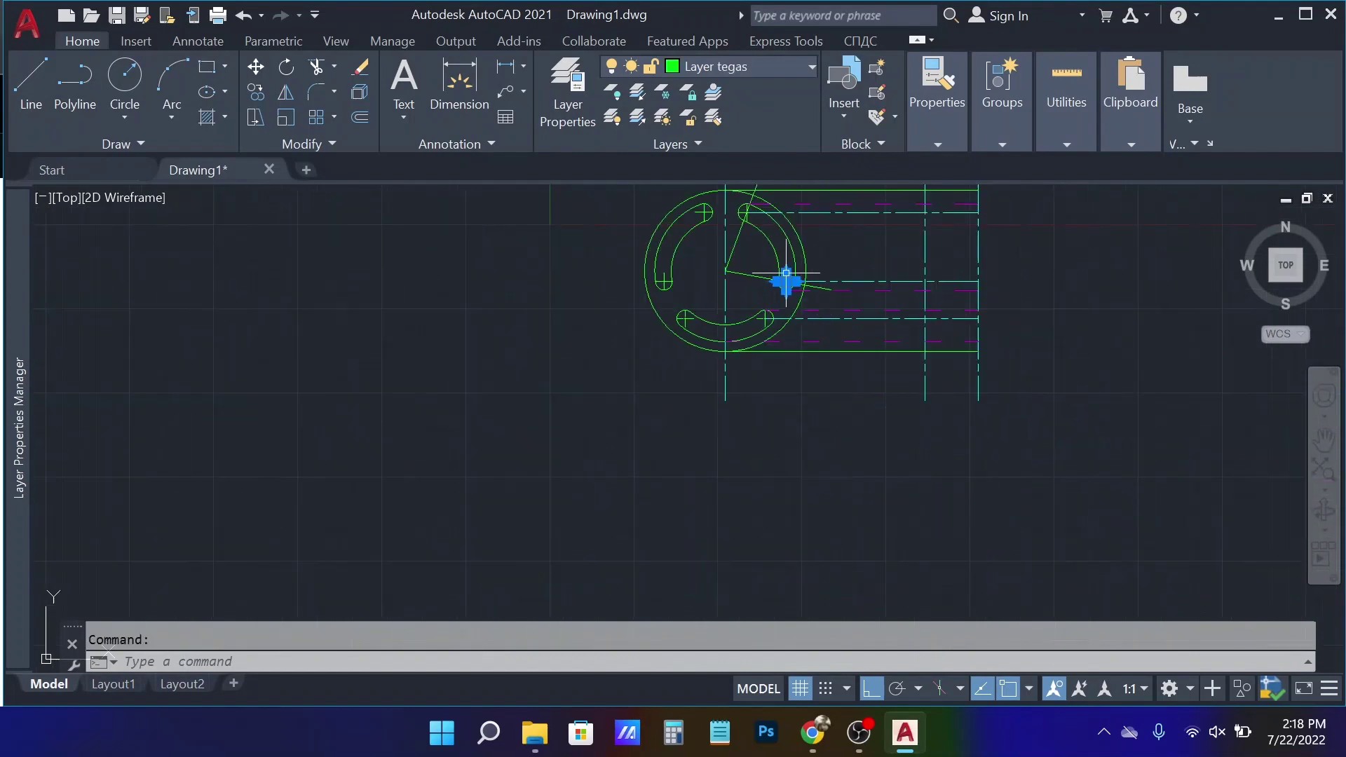
key("Escape")
scroll(946, 217, "up", 4)
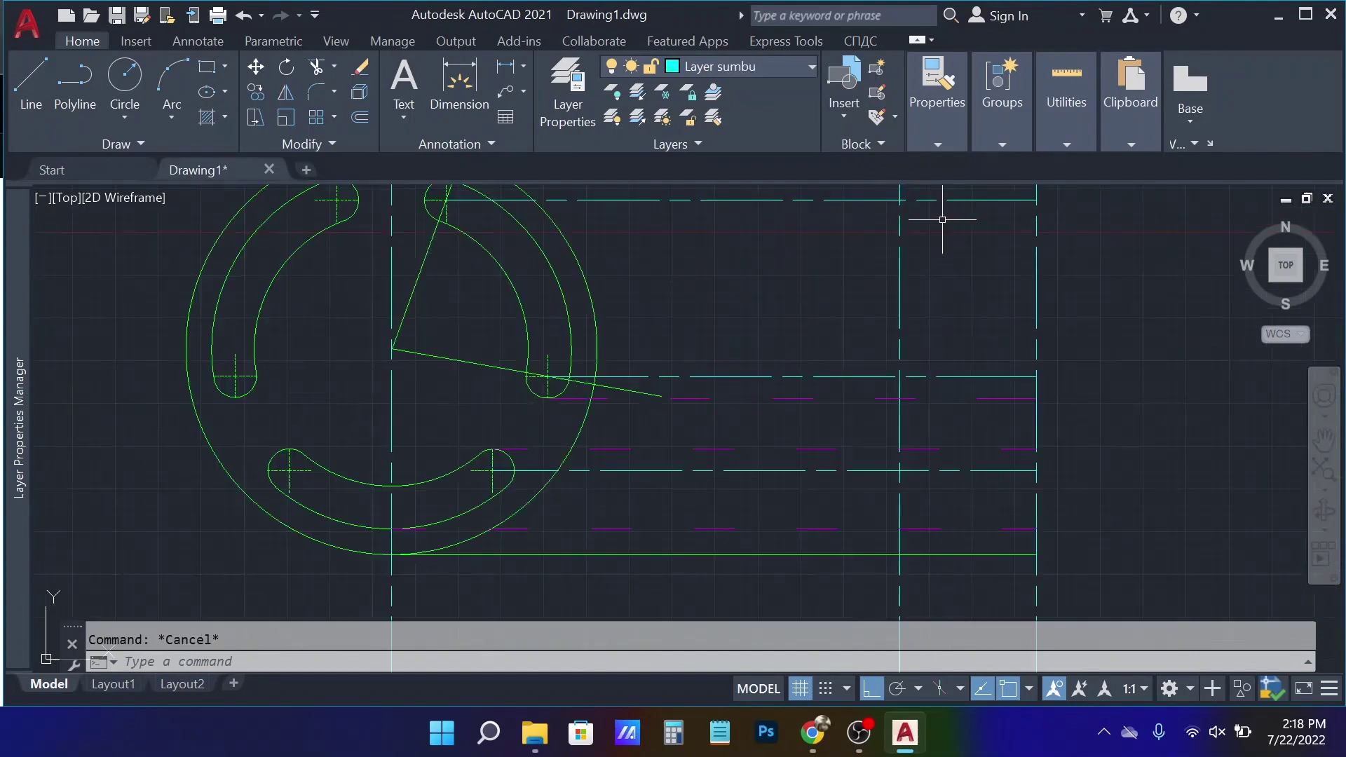
scroll(902, 335, "down", 2)
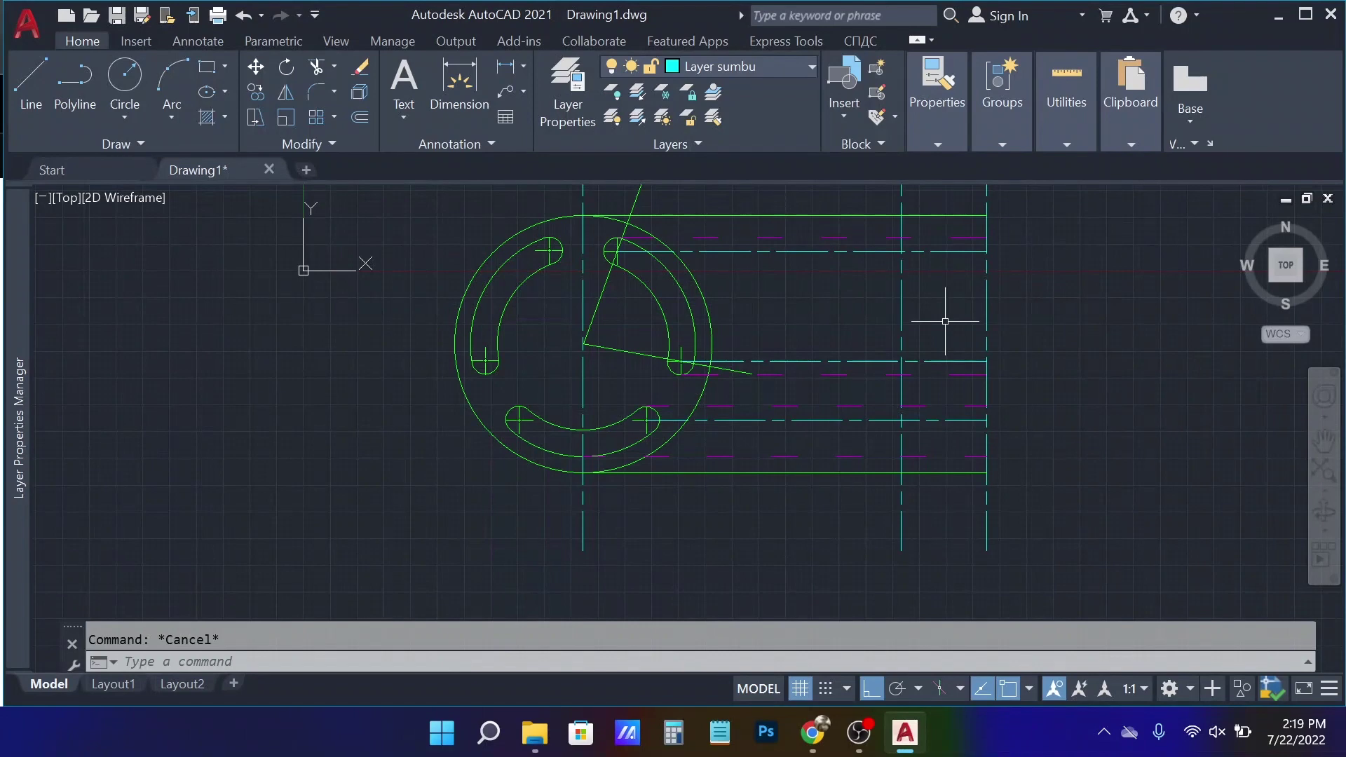
- Trim the projection lines between the front and side views with a fence across them
left_click(944, 321)
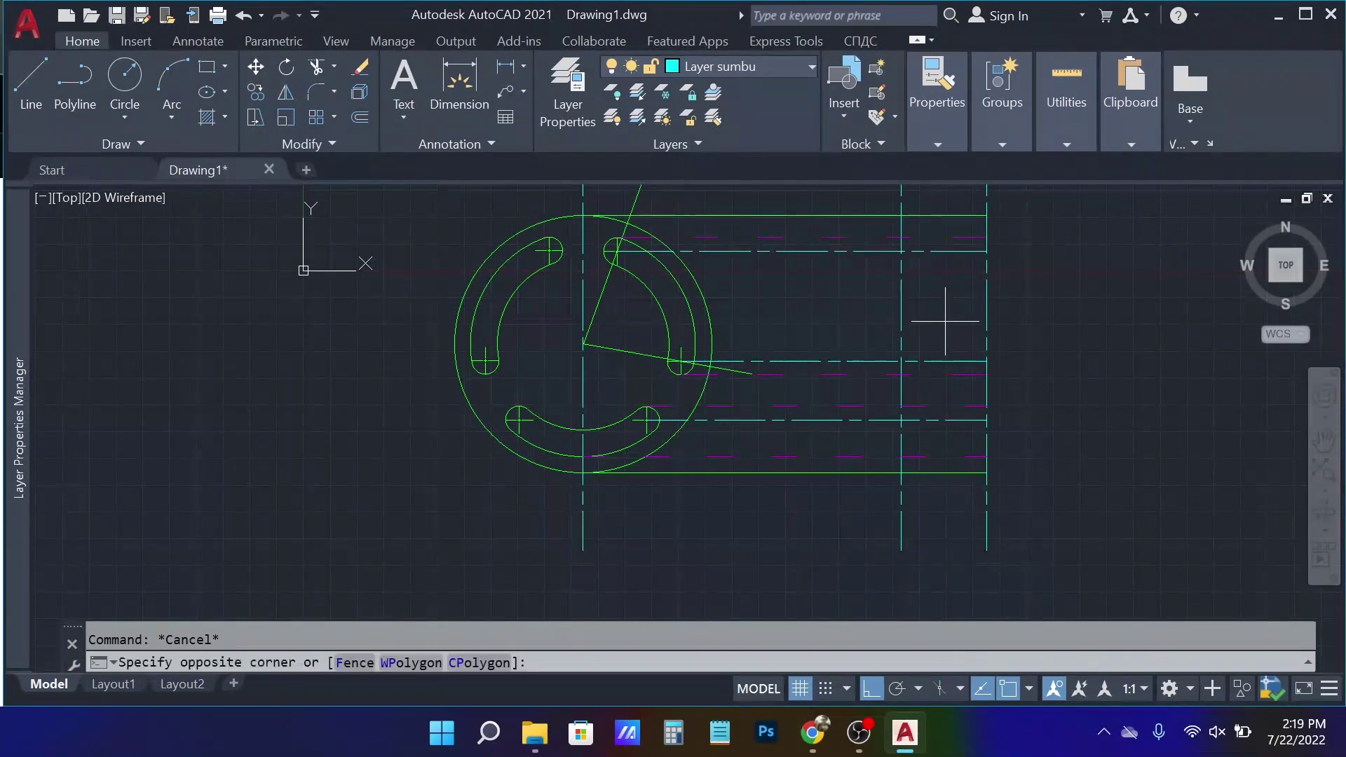
left_click(893, 396)
type("tr")
key("space")
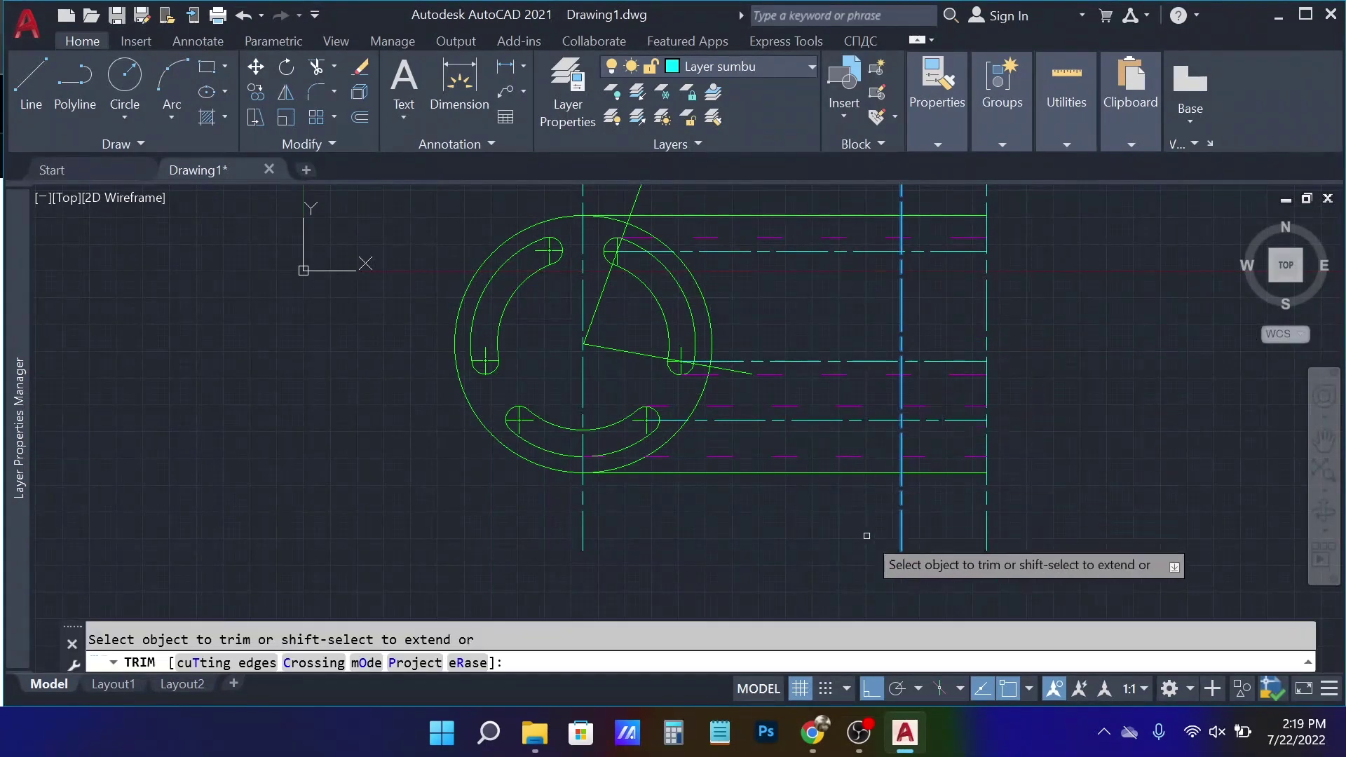
left_click(867, 537)
left_click(817, 211)
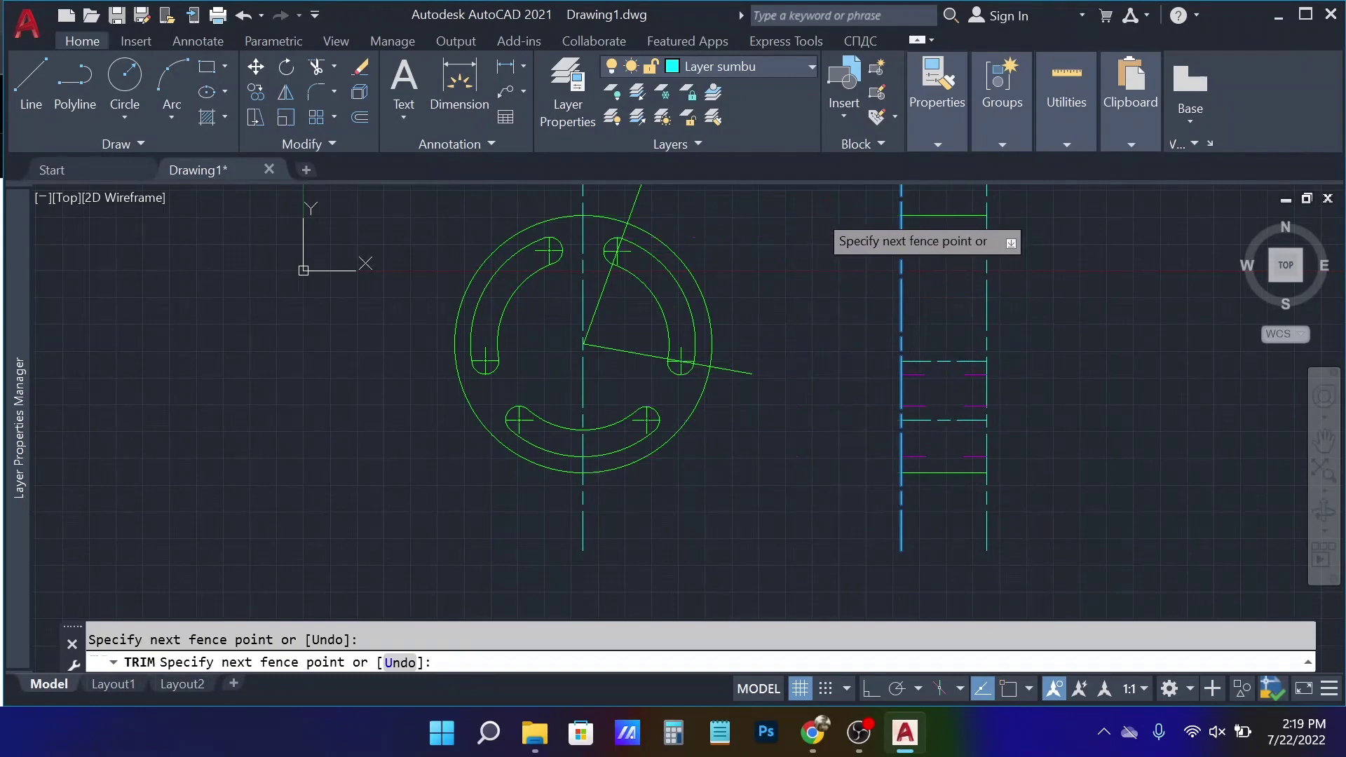
key("Return")
key("Return")
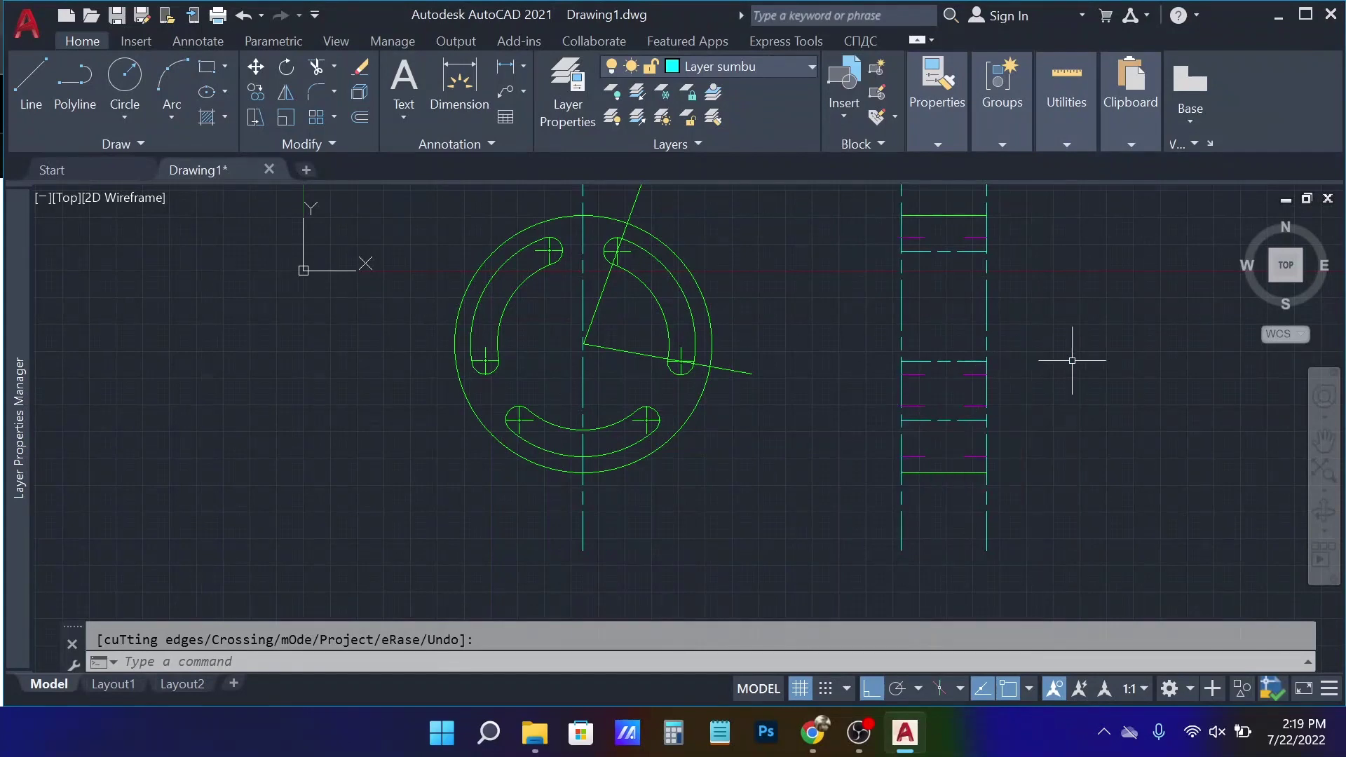
- Trim the leftover connecting line pieces around the side view
mouse_move(993, 300)
middle_mouse_down()
mouse_move(950, 391)
mouse_move(935, 370)
middle_mouse_up()
left_click(972, 305)
key("Return")
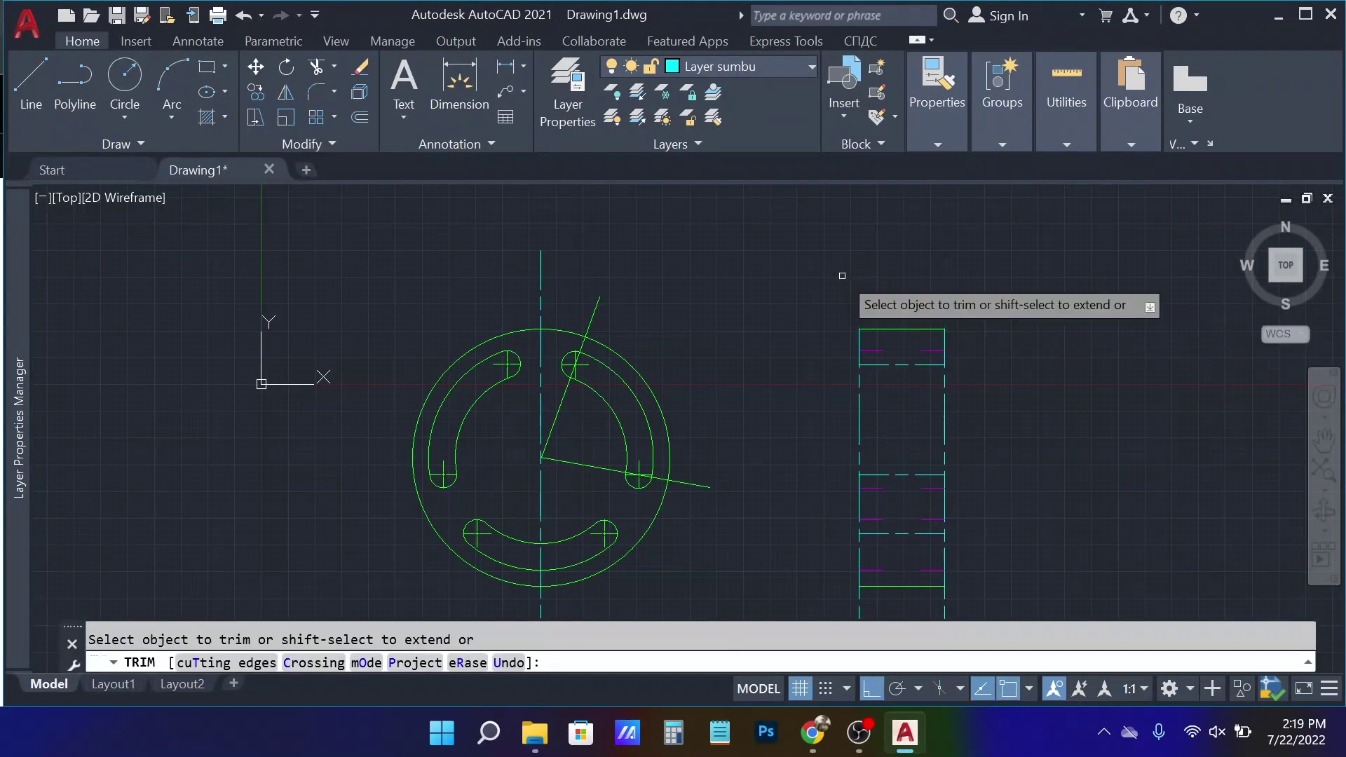
scroll(949, 308, "down", 3)
scroll(956, 534, "up", 5)
left_click(956, 534)
key("Return")
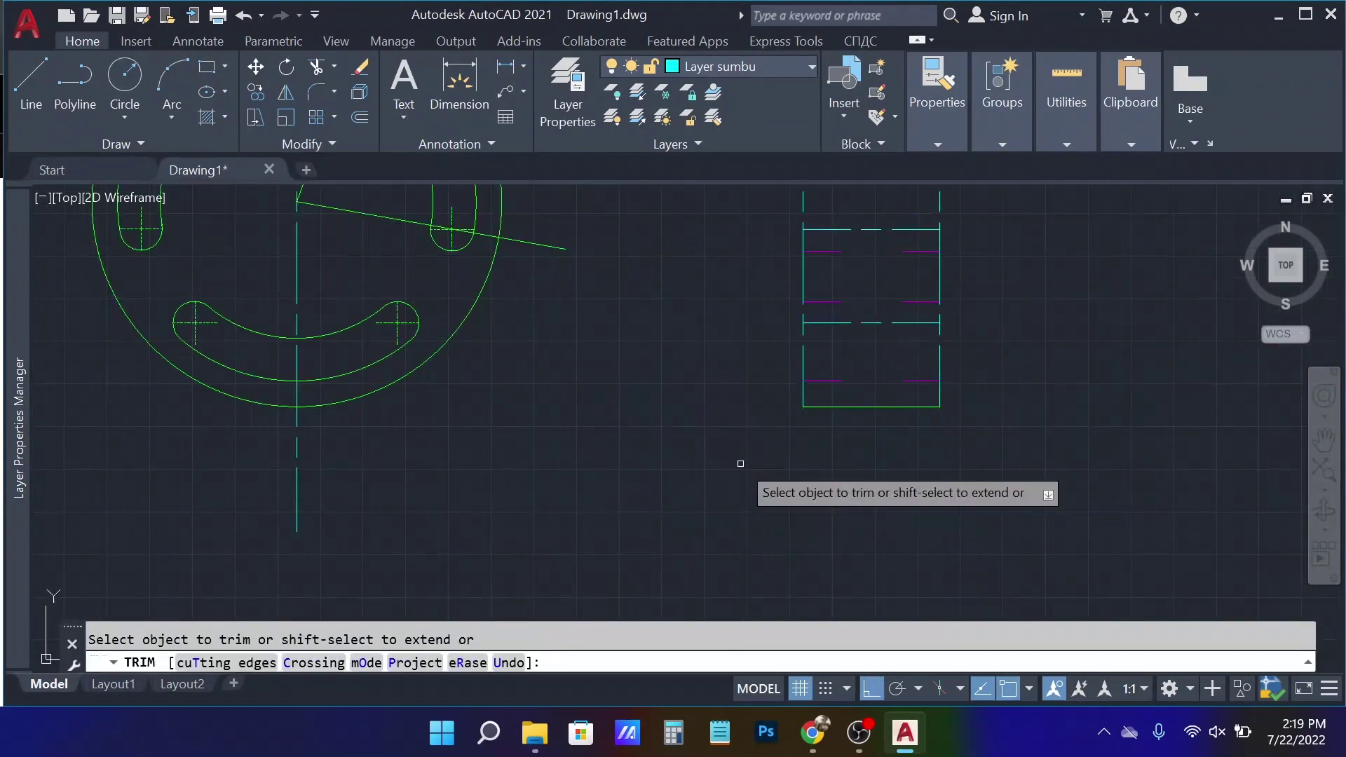
key("Return")
scroll(949, 360, "down", 4)
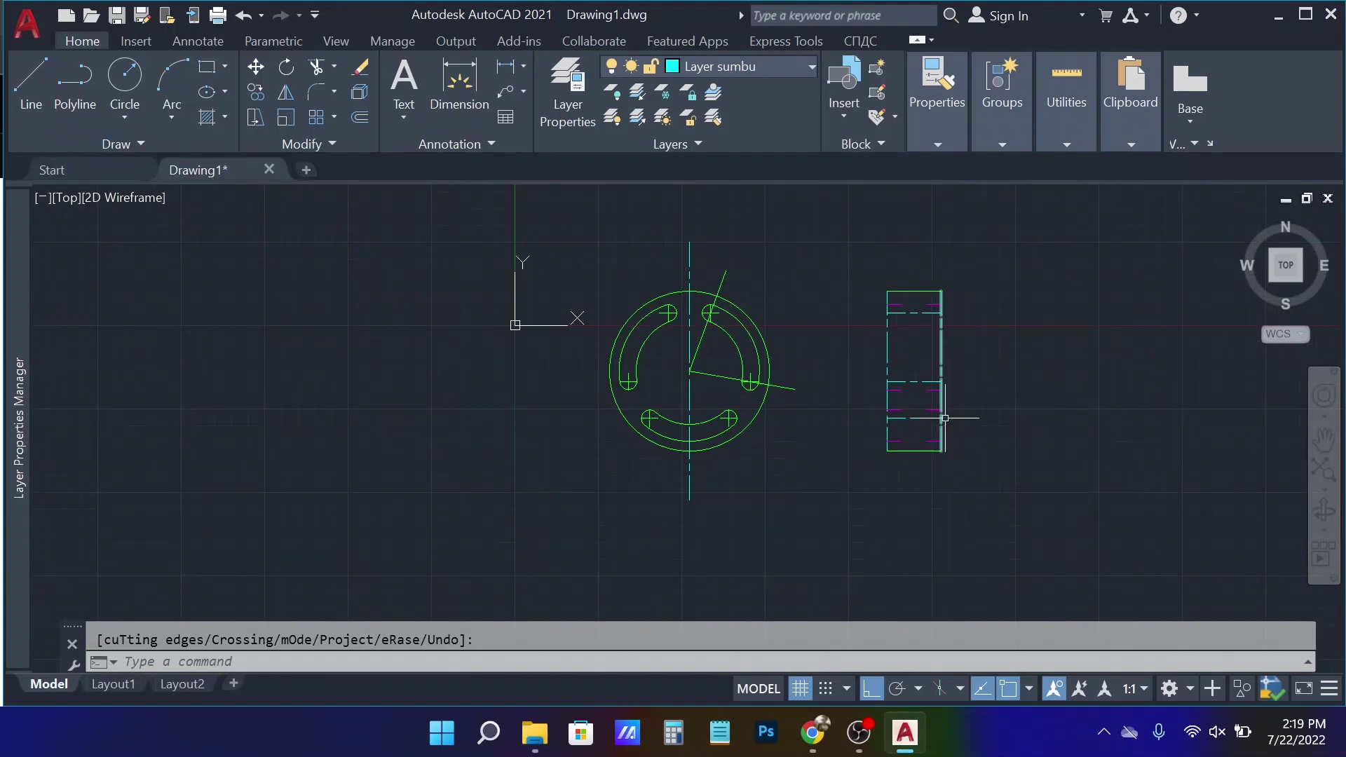
scroll(940, 415, "up", 2)
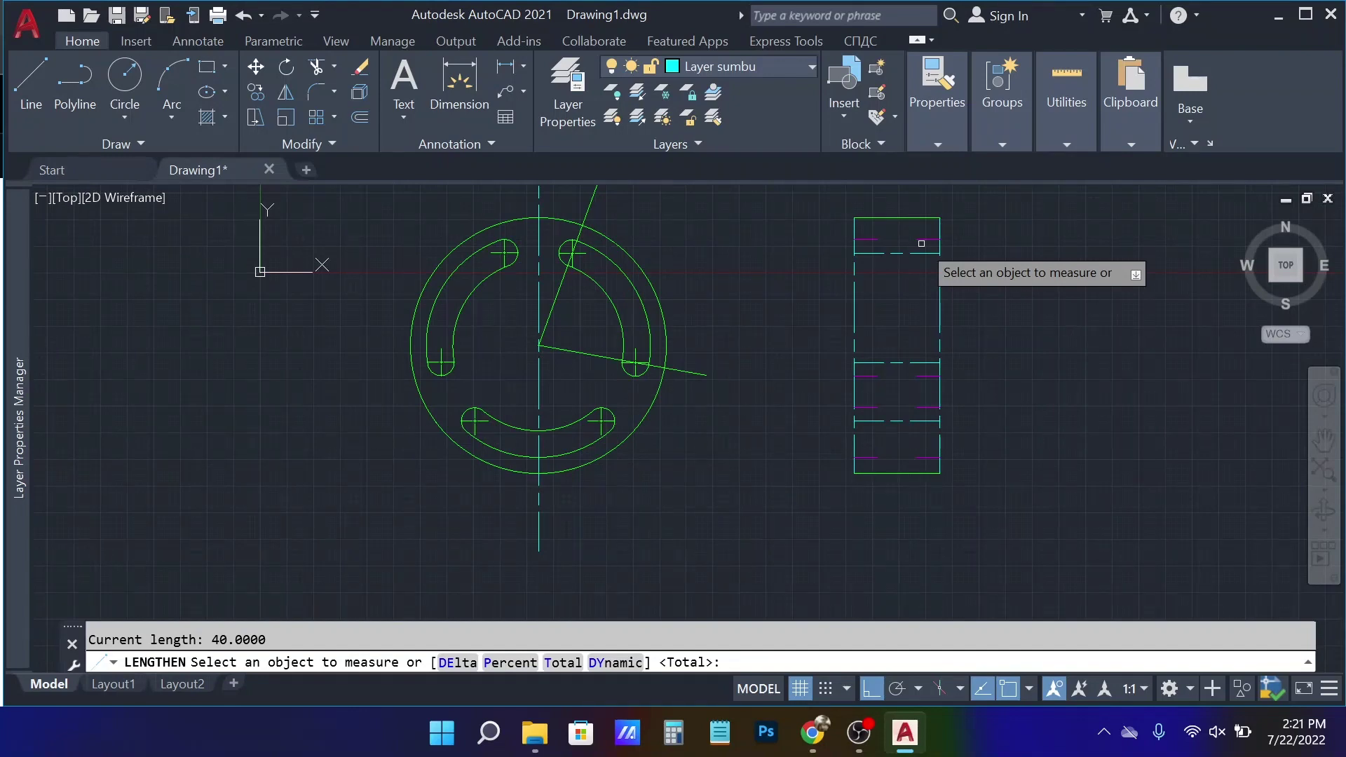
- Lengthen the top, middle and lower centre lines to 125 percent at both ends
type("p")
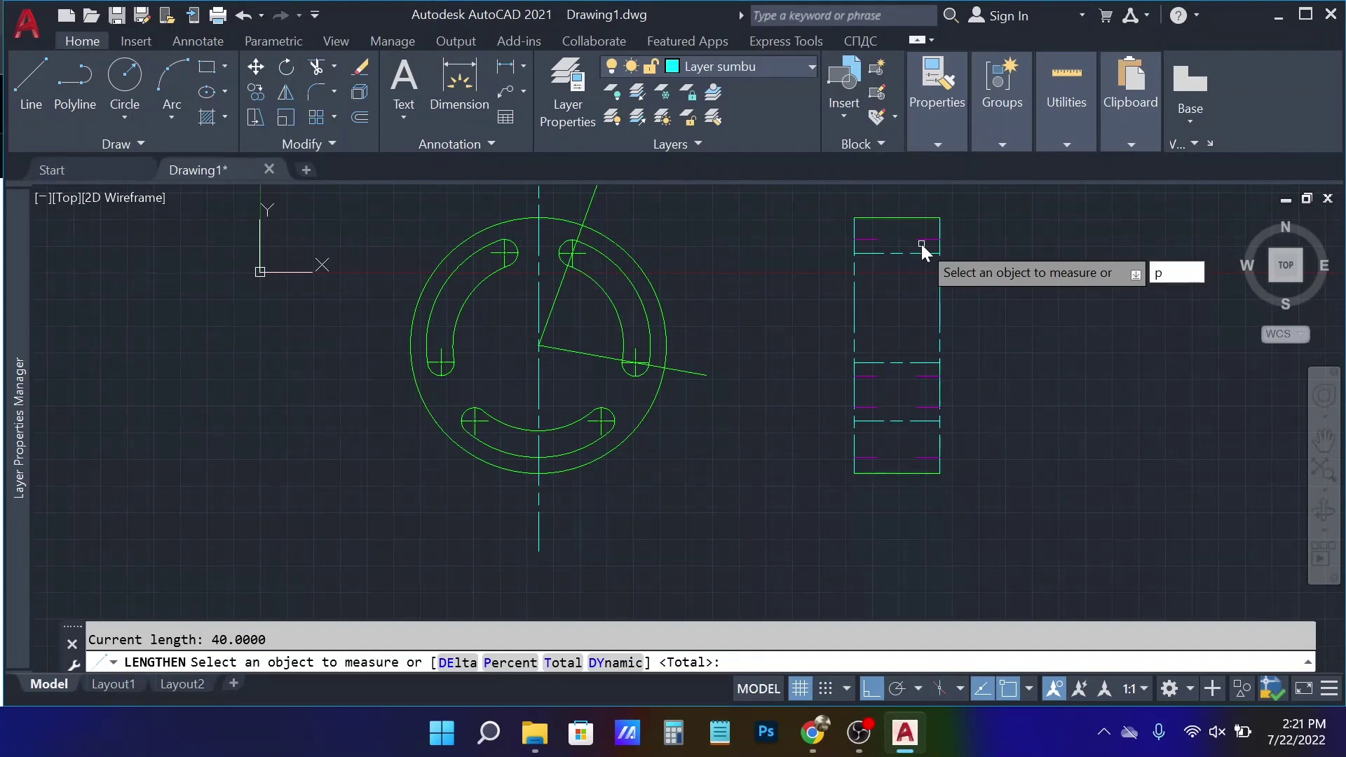
key("Return")
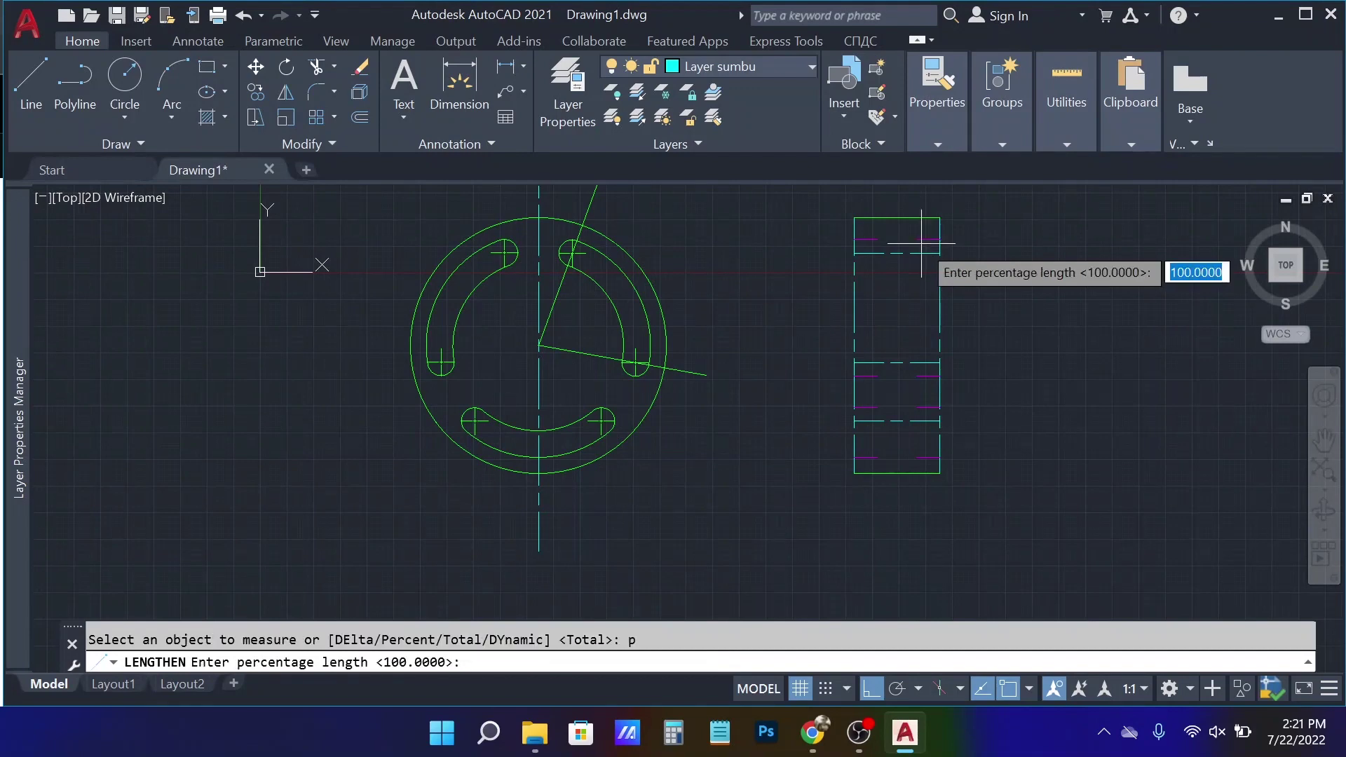
type("125")
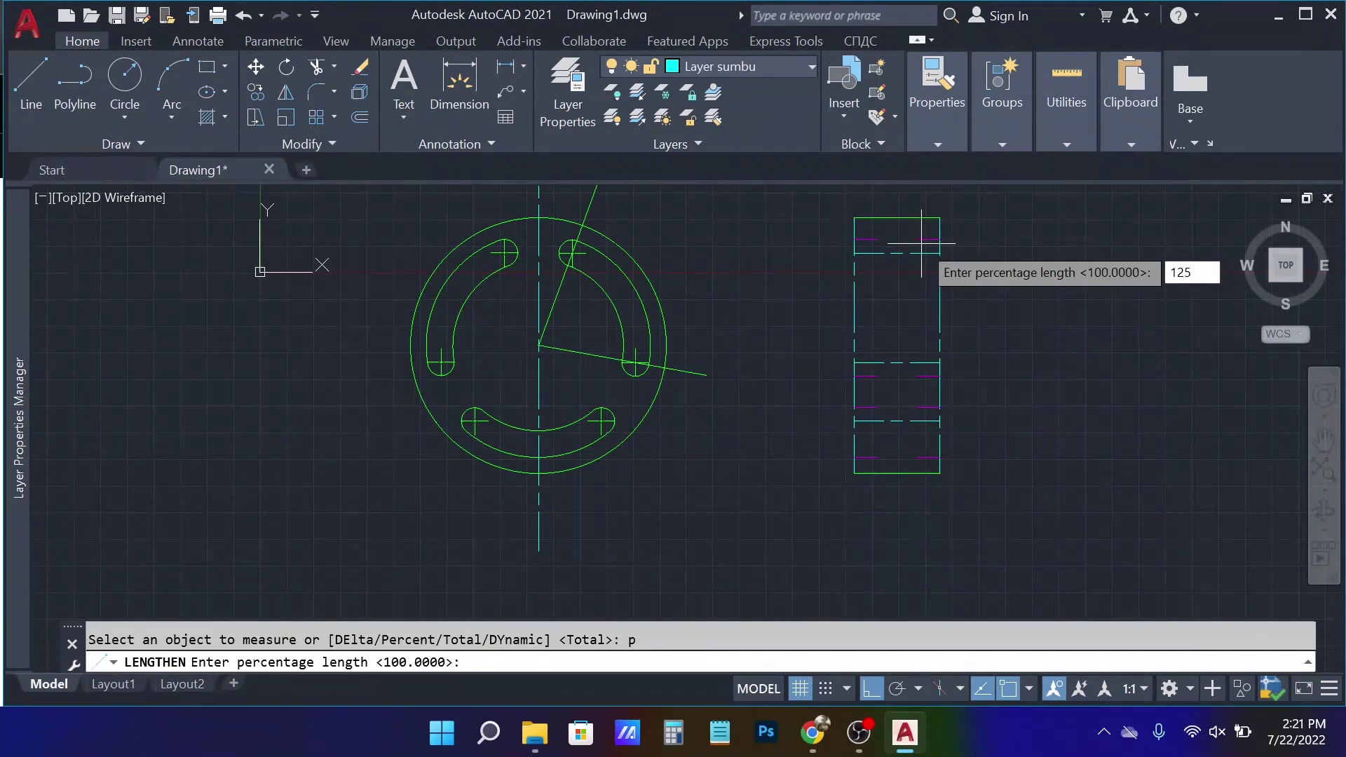
key("Return")
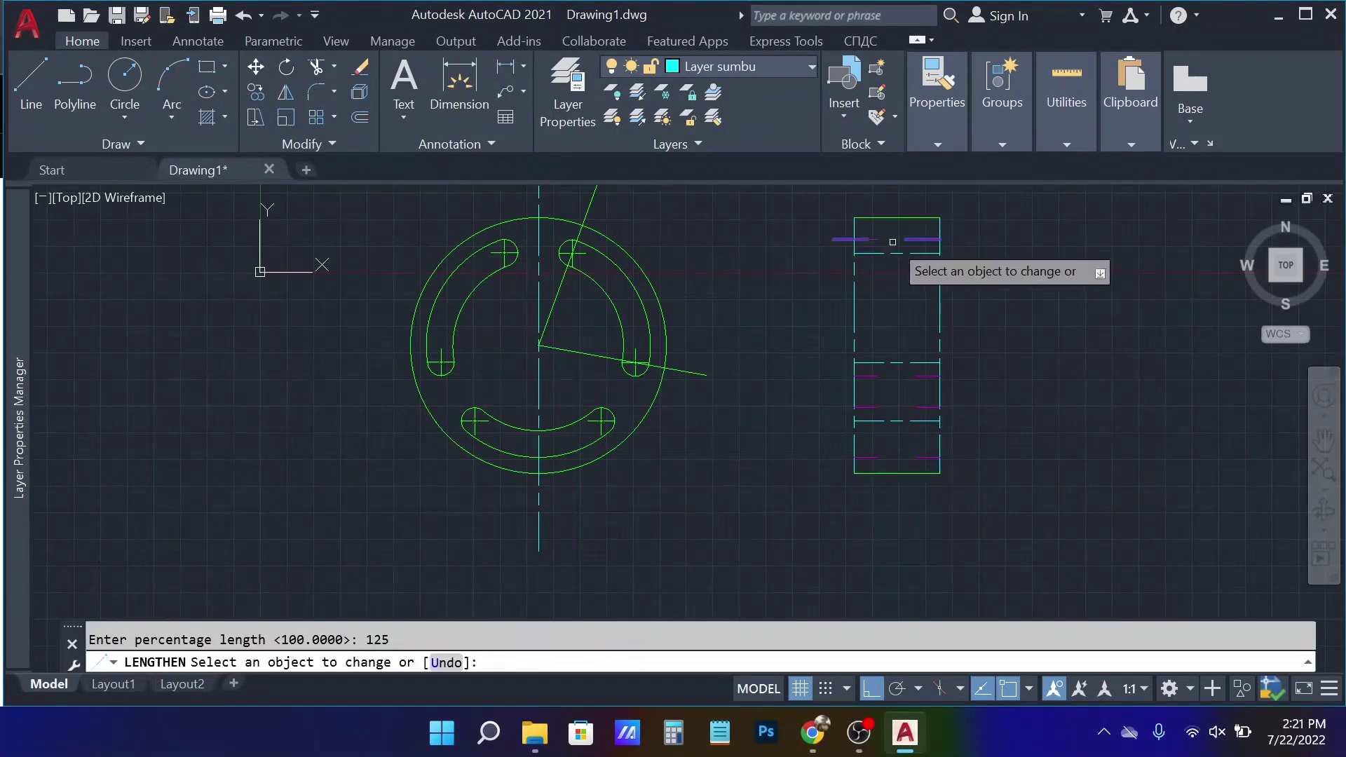
left_click(870, 251)
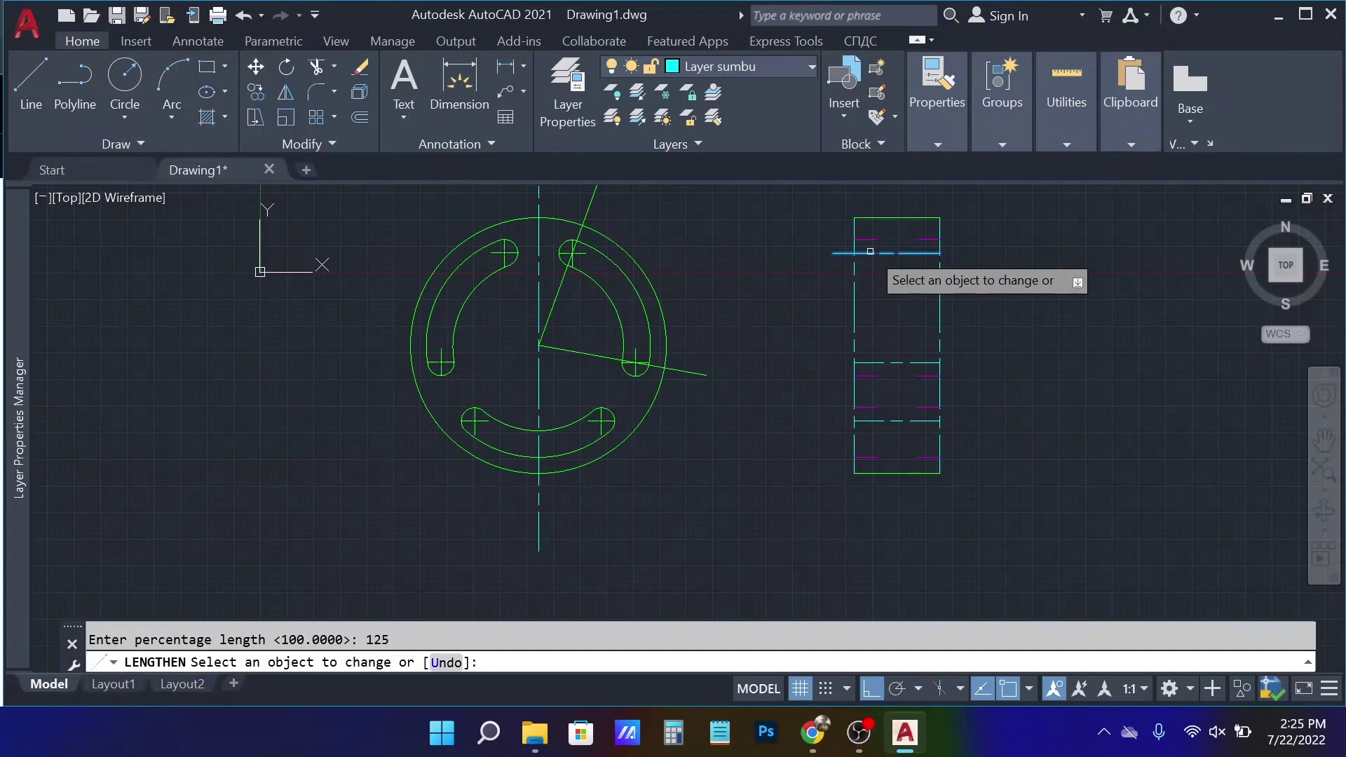
left_click(870, 251)
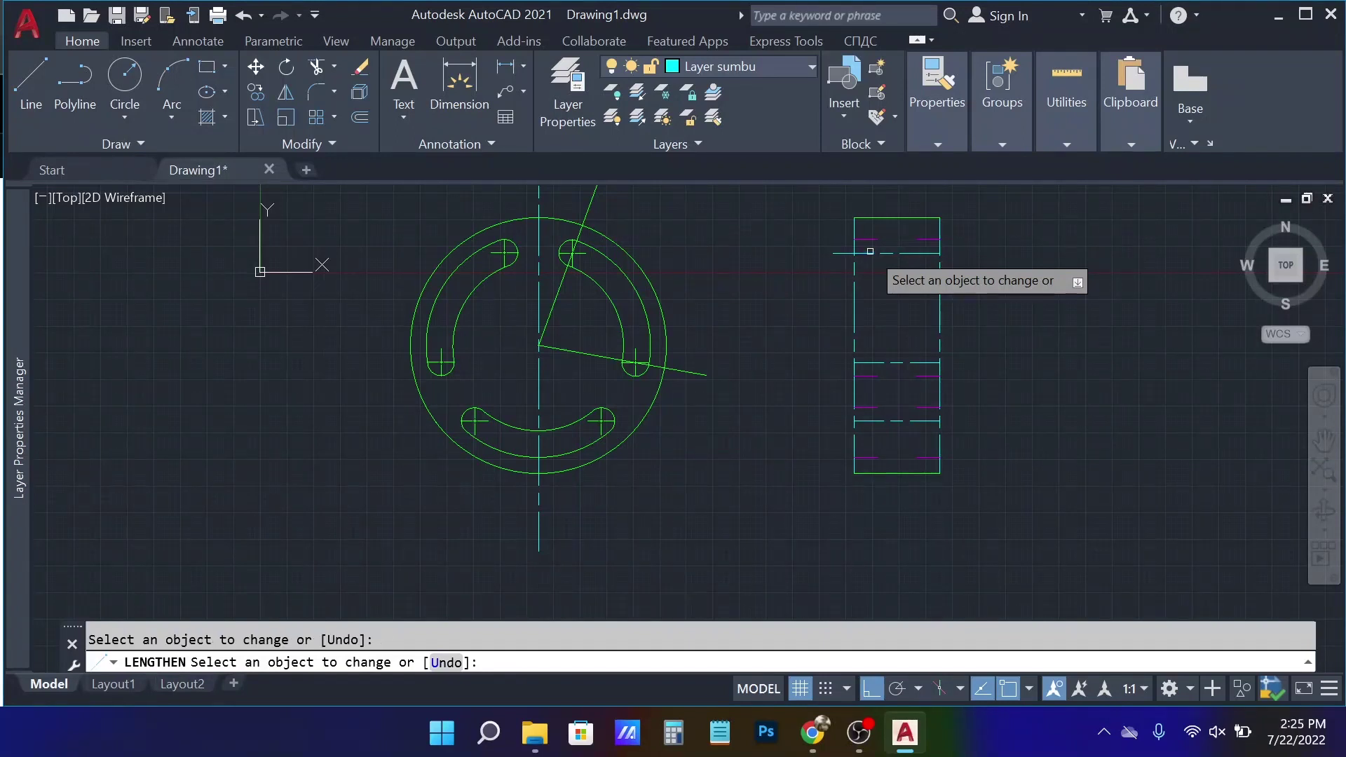
left_click(929, 253)
left_click(866, 361)
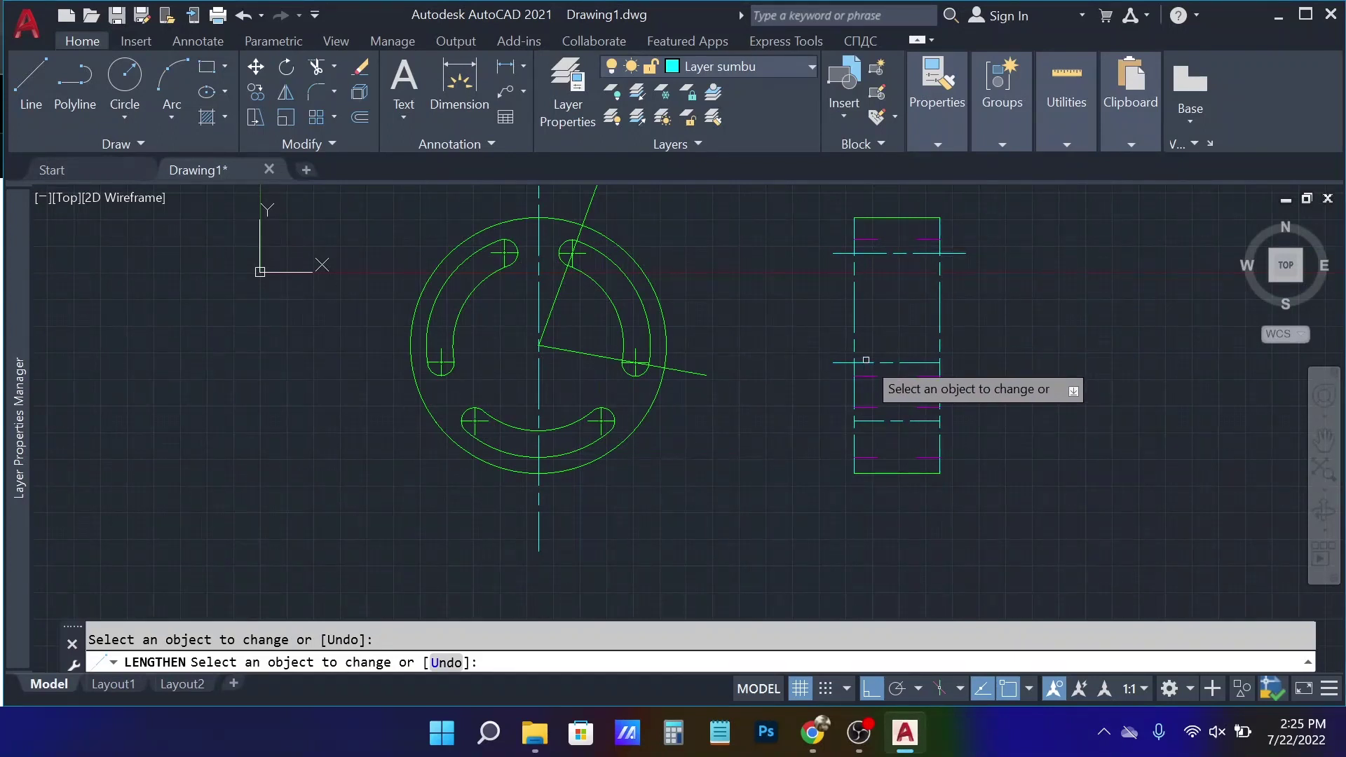
left_click(935, 362)
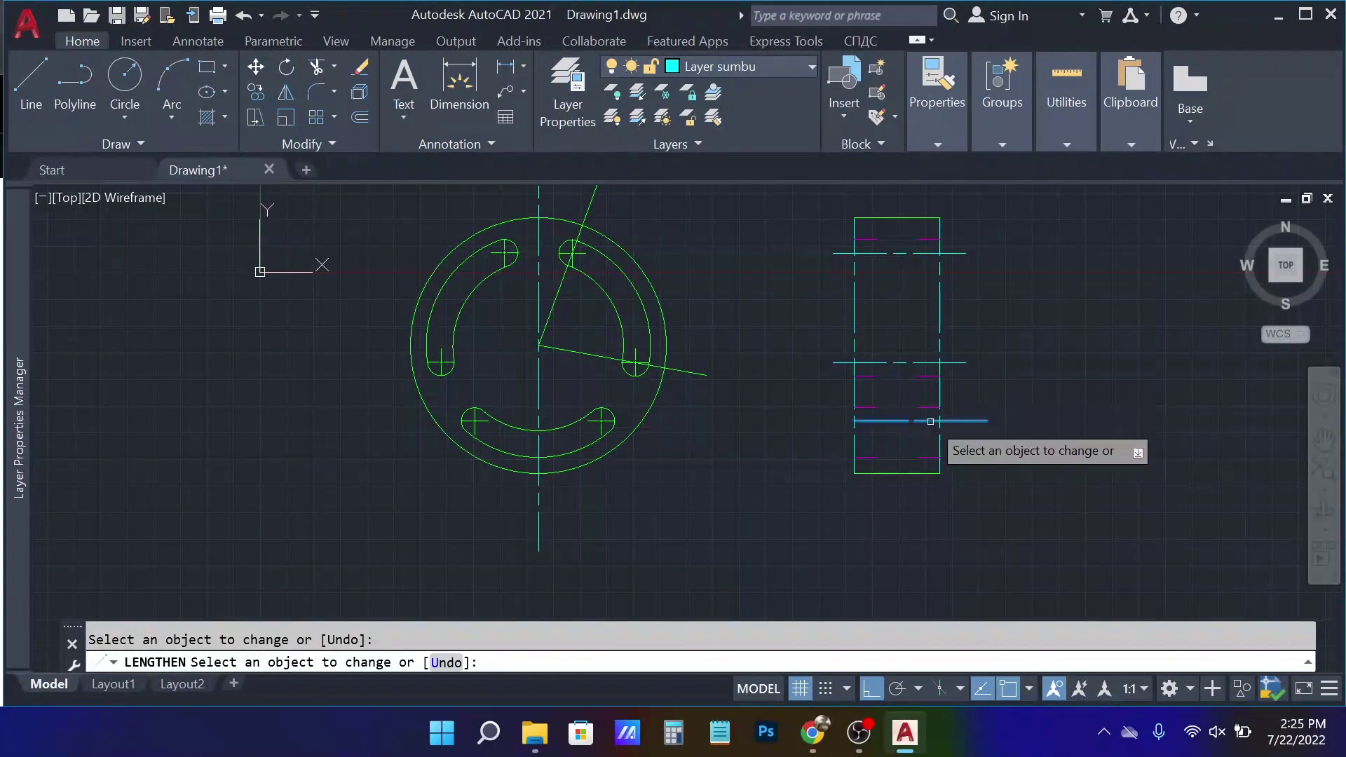
left_click(863, 421)
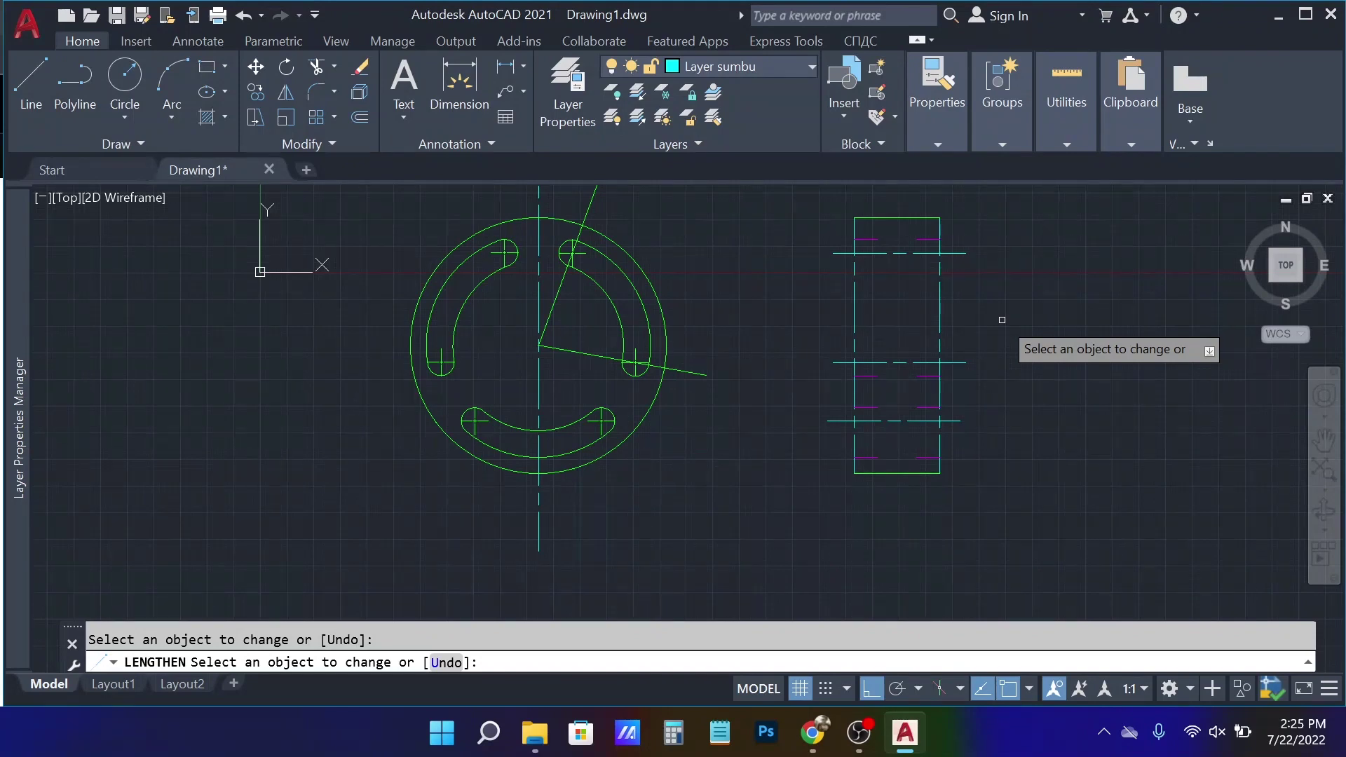
- Exit the lengthen command
key("Escape")
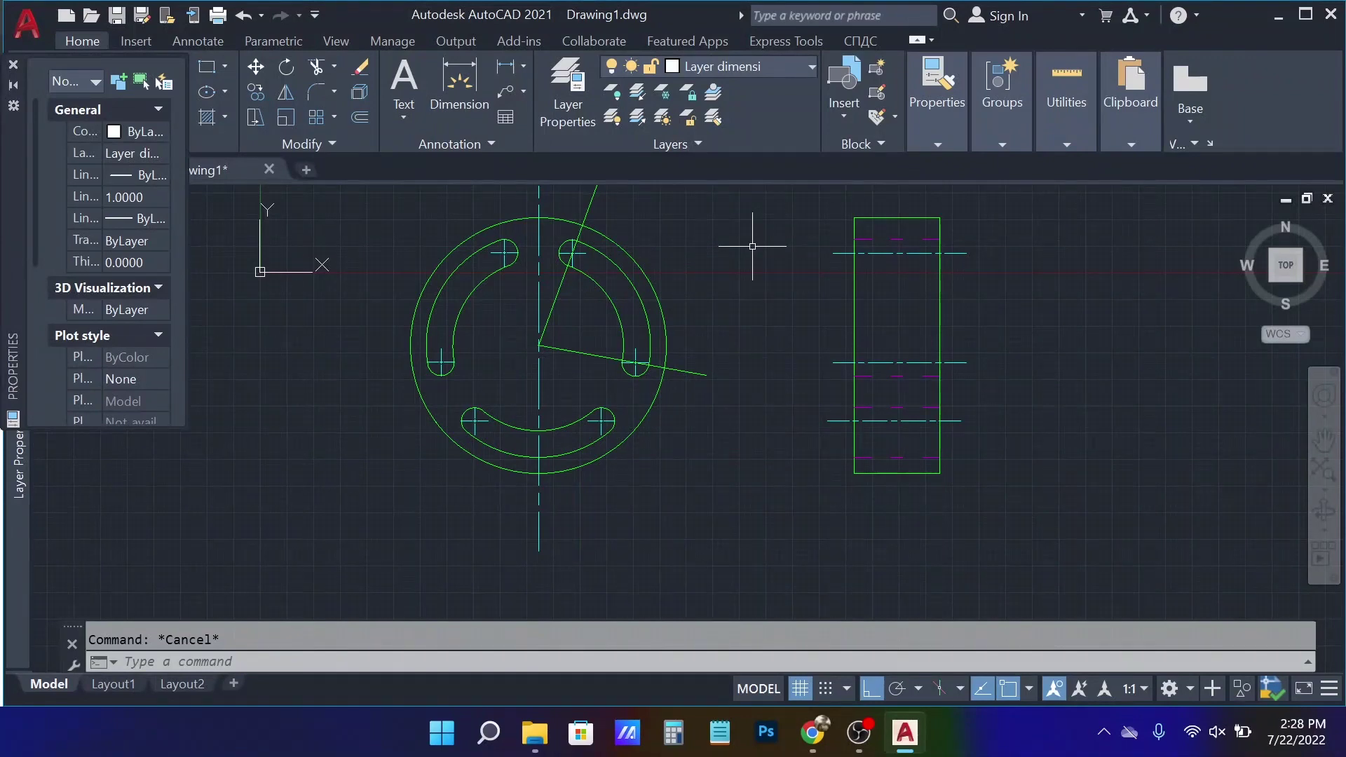
- Add a 40 linear dimension across the side view's top corners, placed just above it
type("DL")
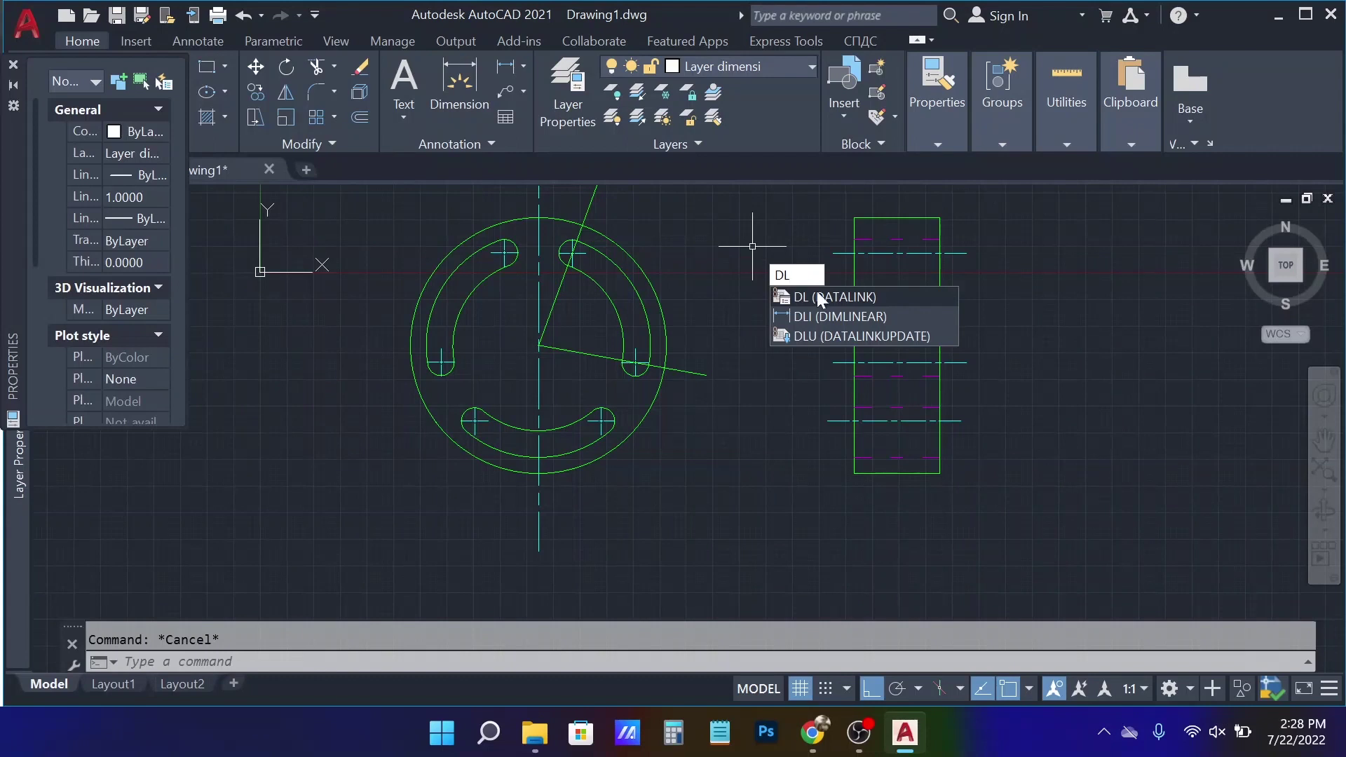
key("Escape")
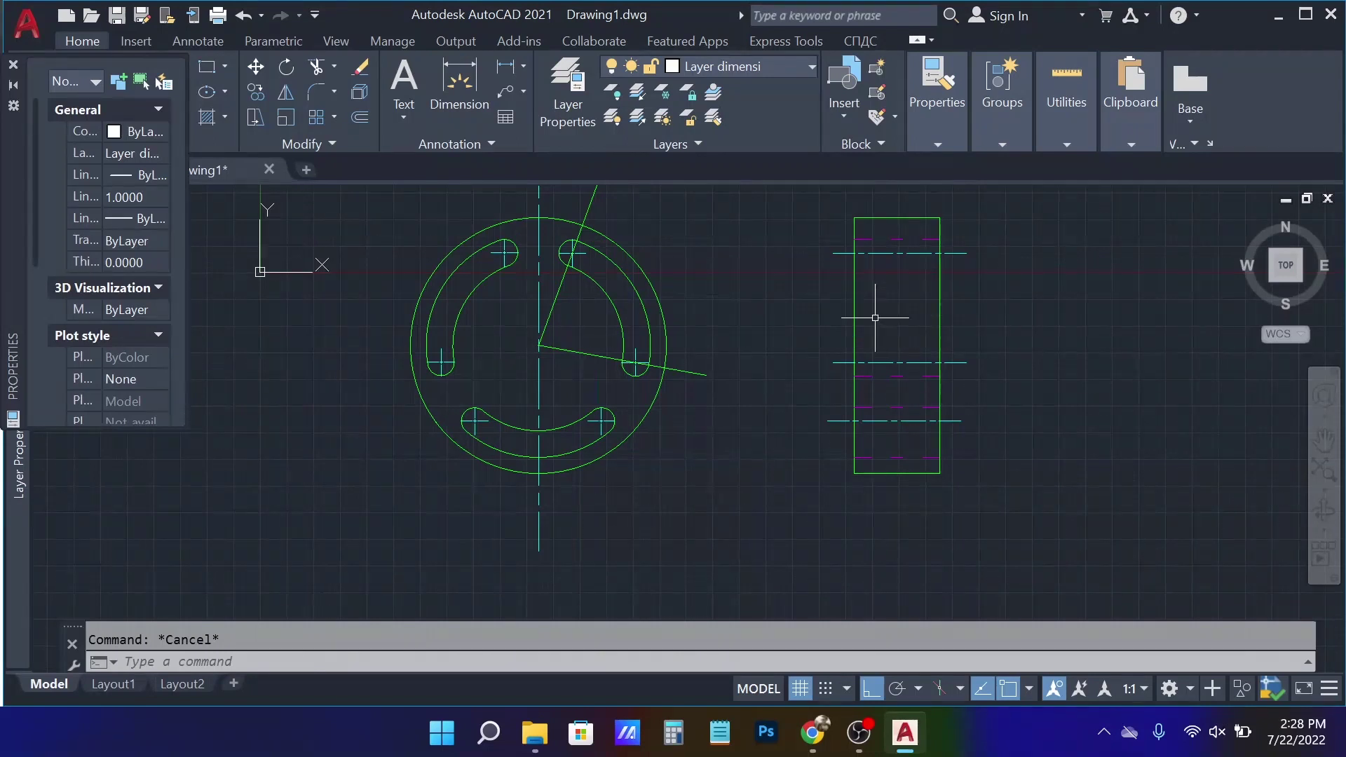
type("D")
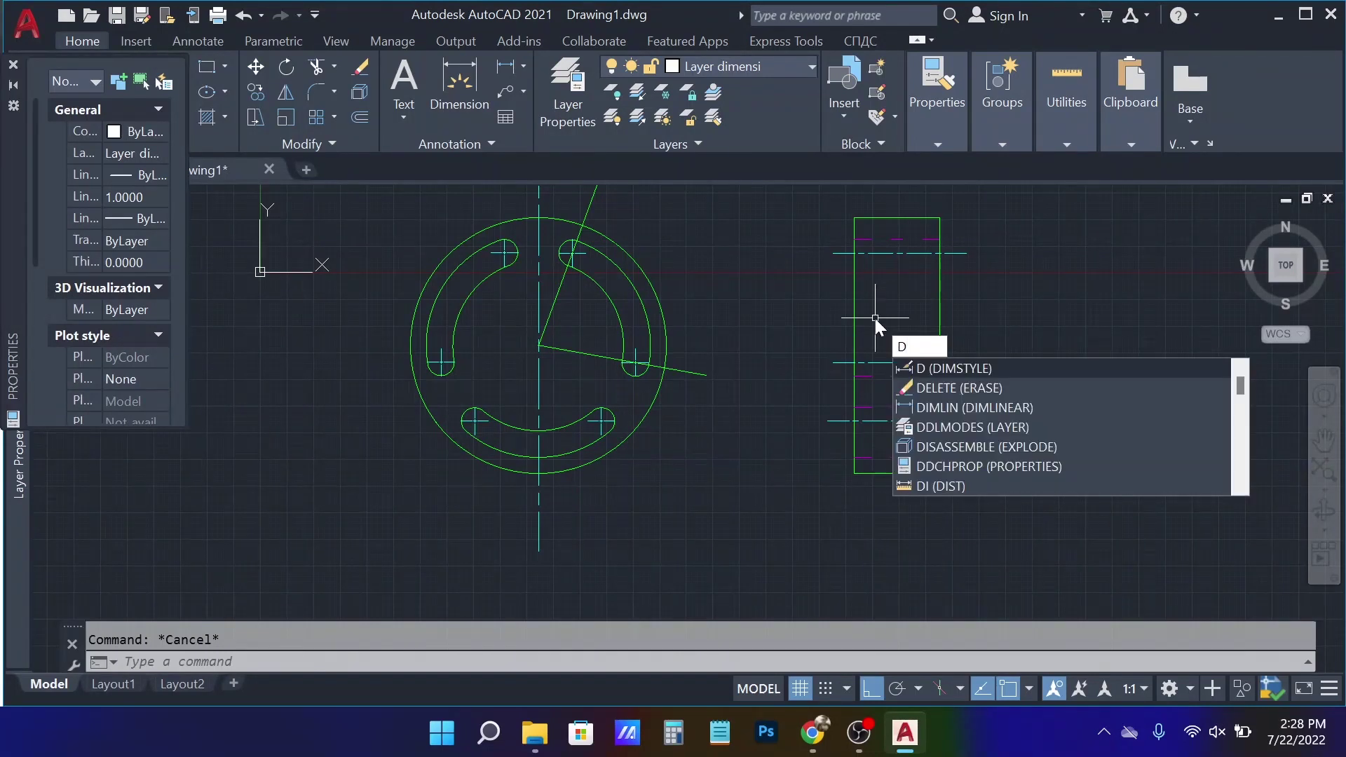
key("BackSpace")
type("DL")
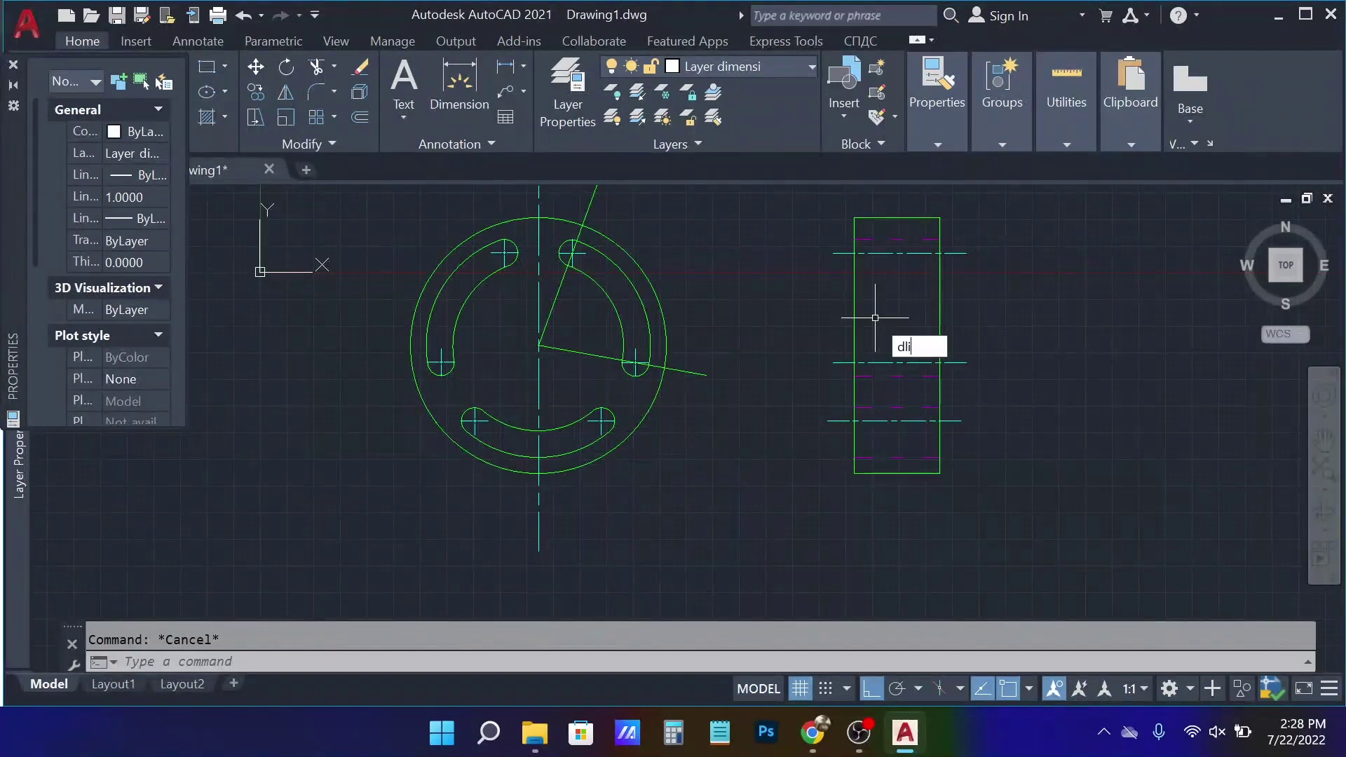
type("I")
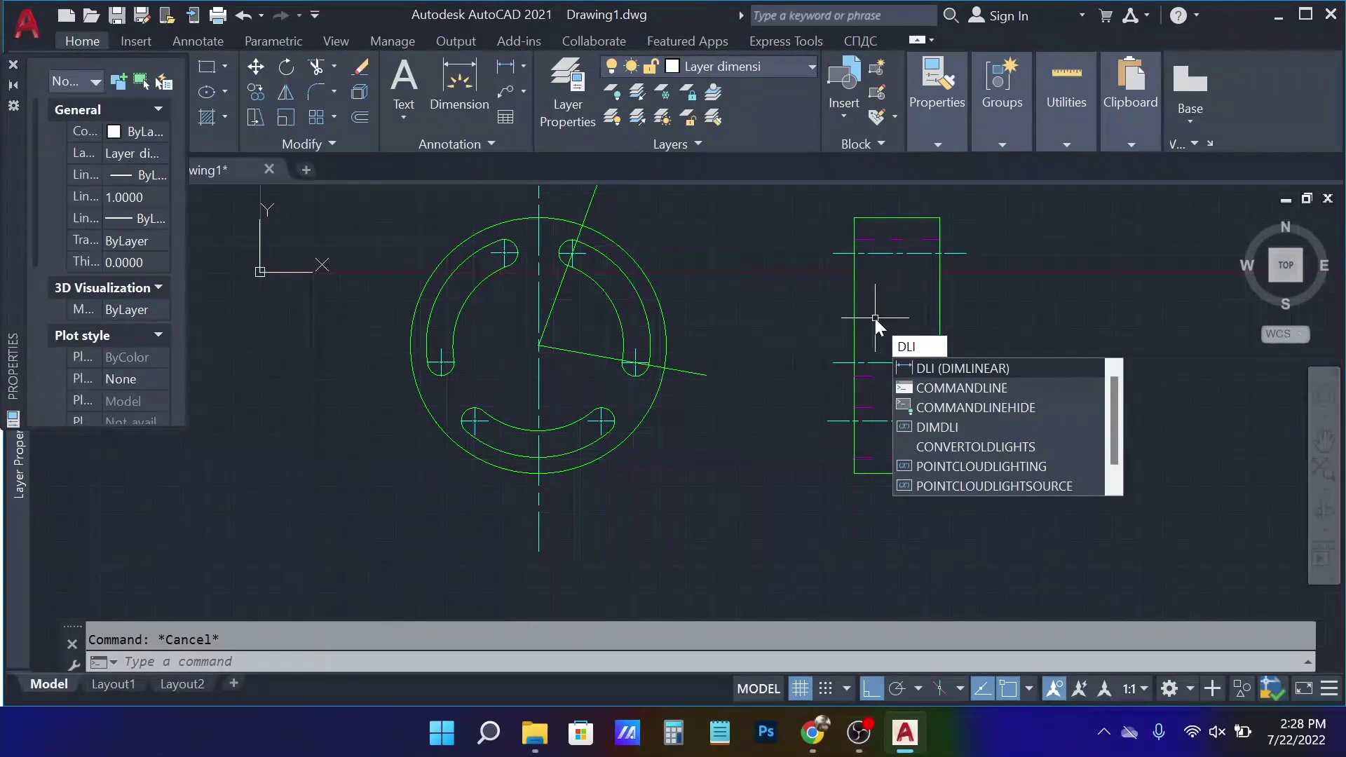
key("Return")
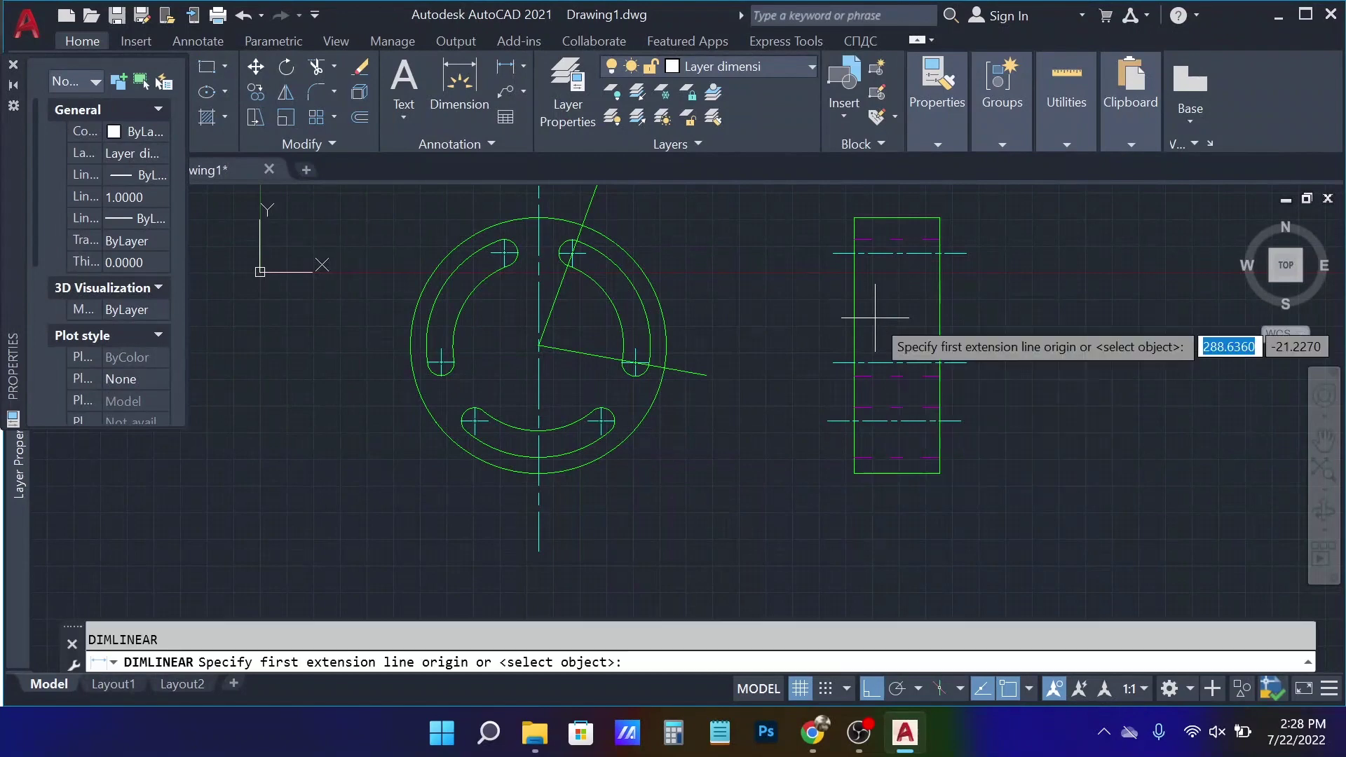
left_click(854, 217)
left_click(929, 220)
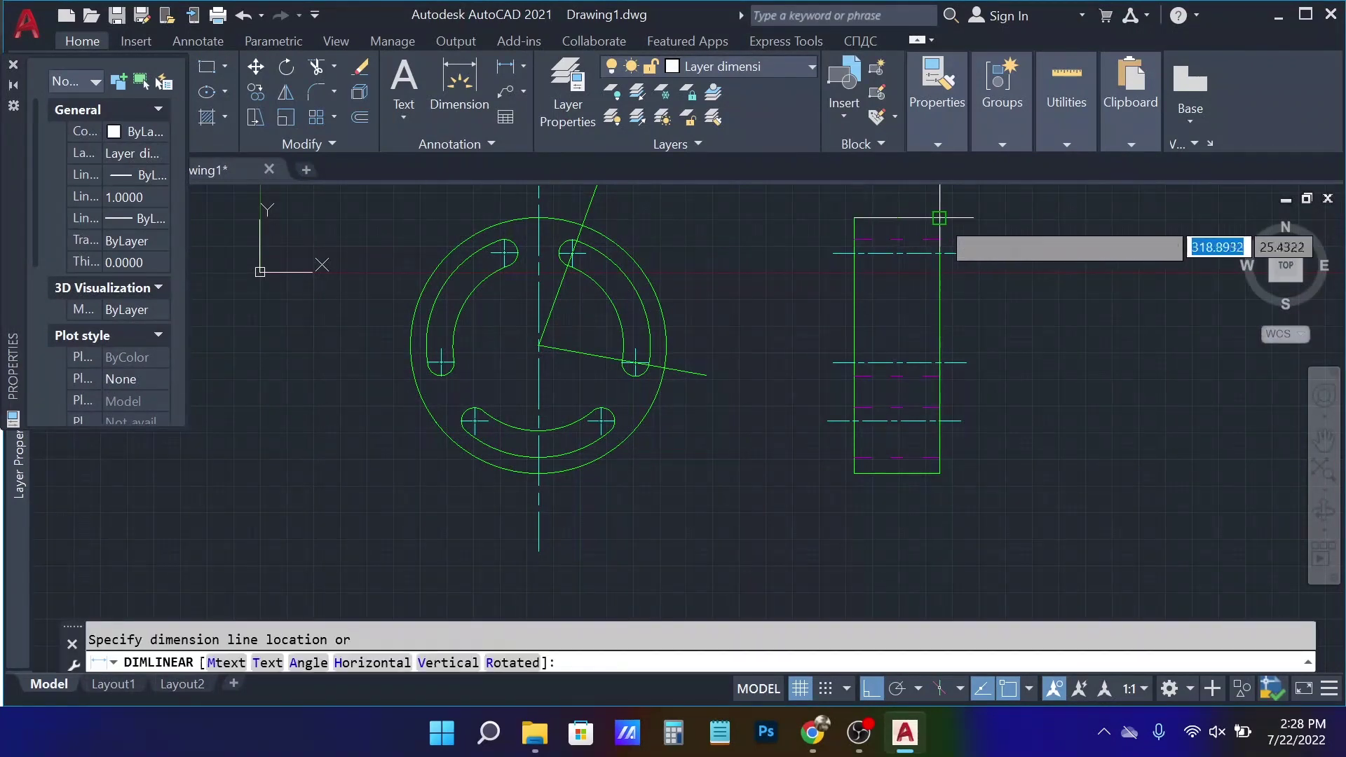
middle_click_drag(939, 218, 911, 303)
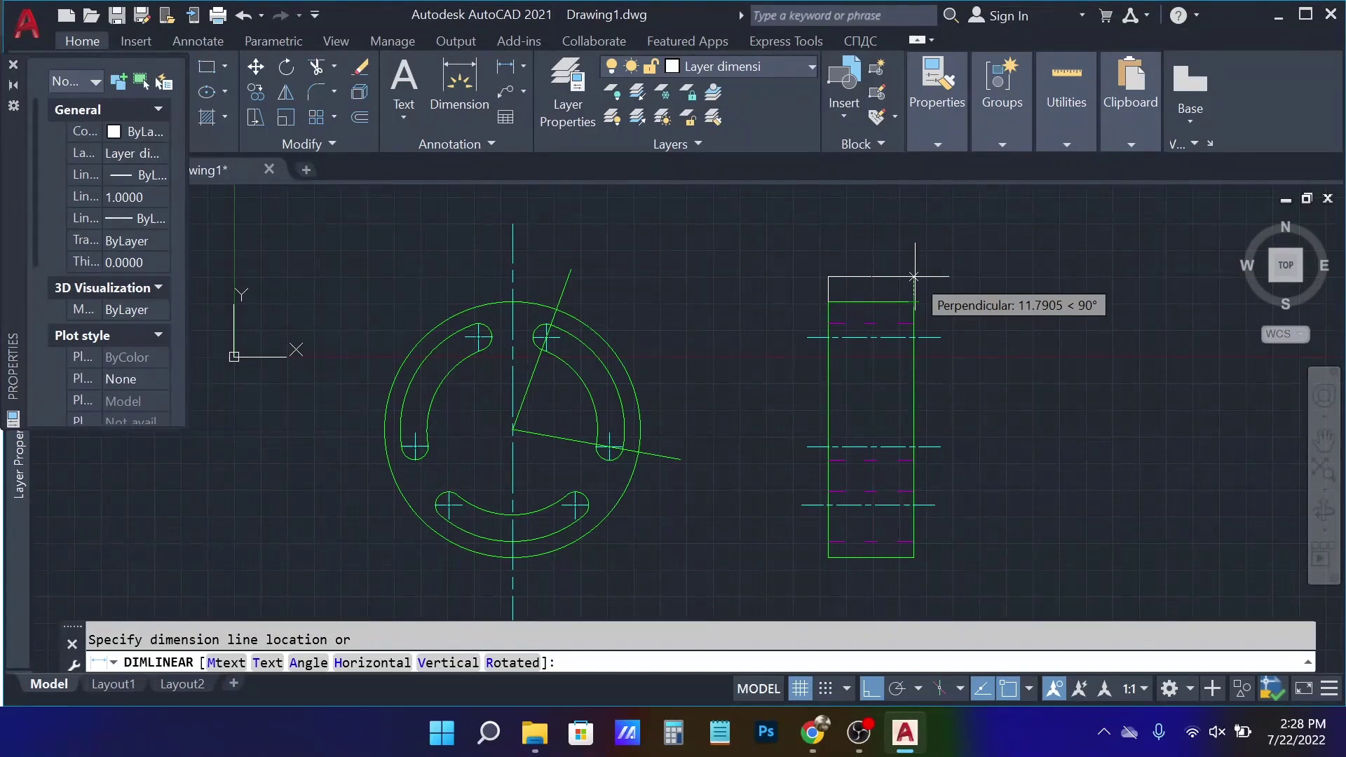
left_click(914, 276)
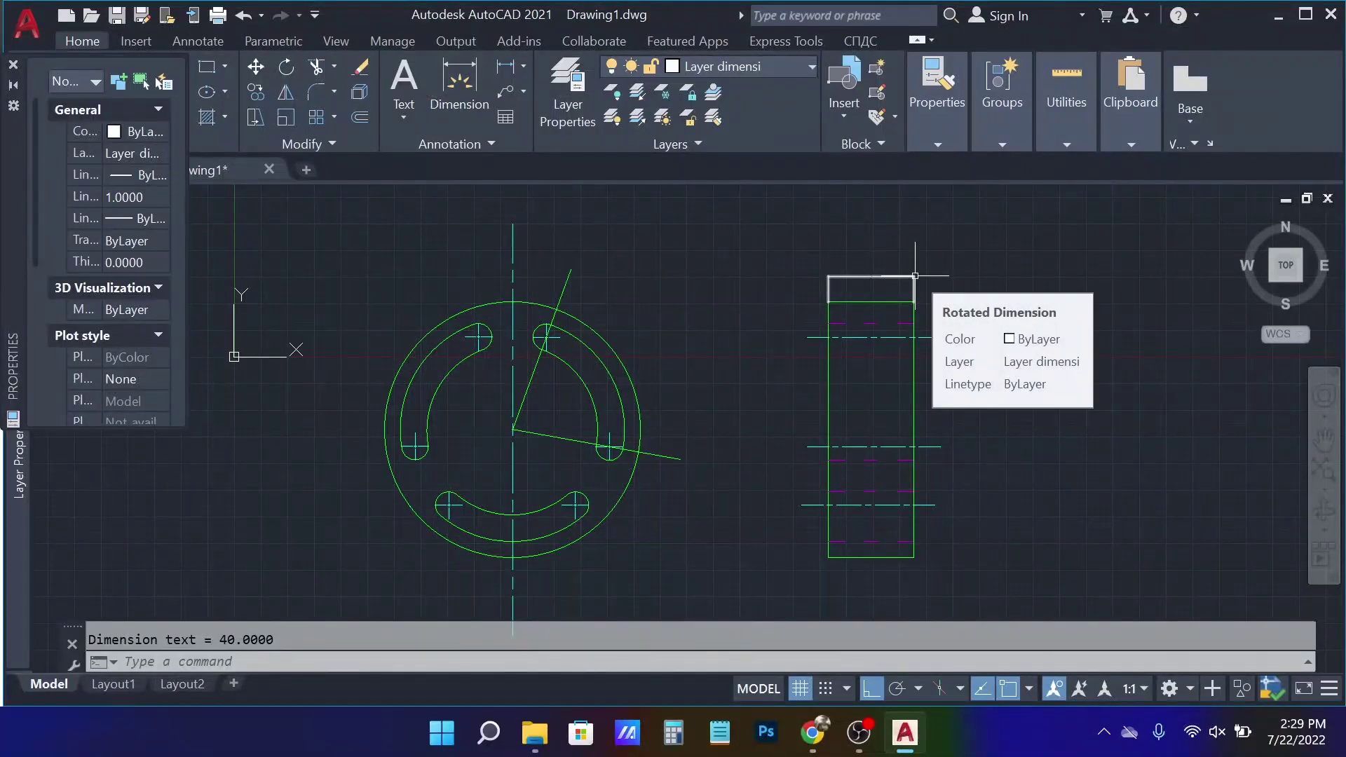
- Add a 120 diameter dimension to the flange's outer circle
type("d")
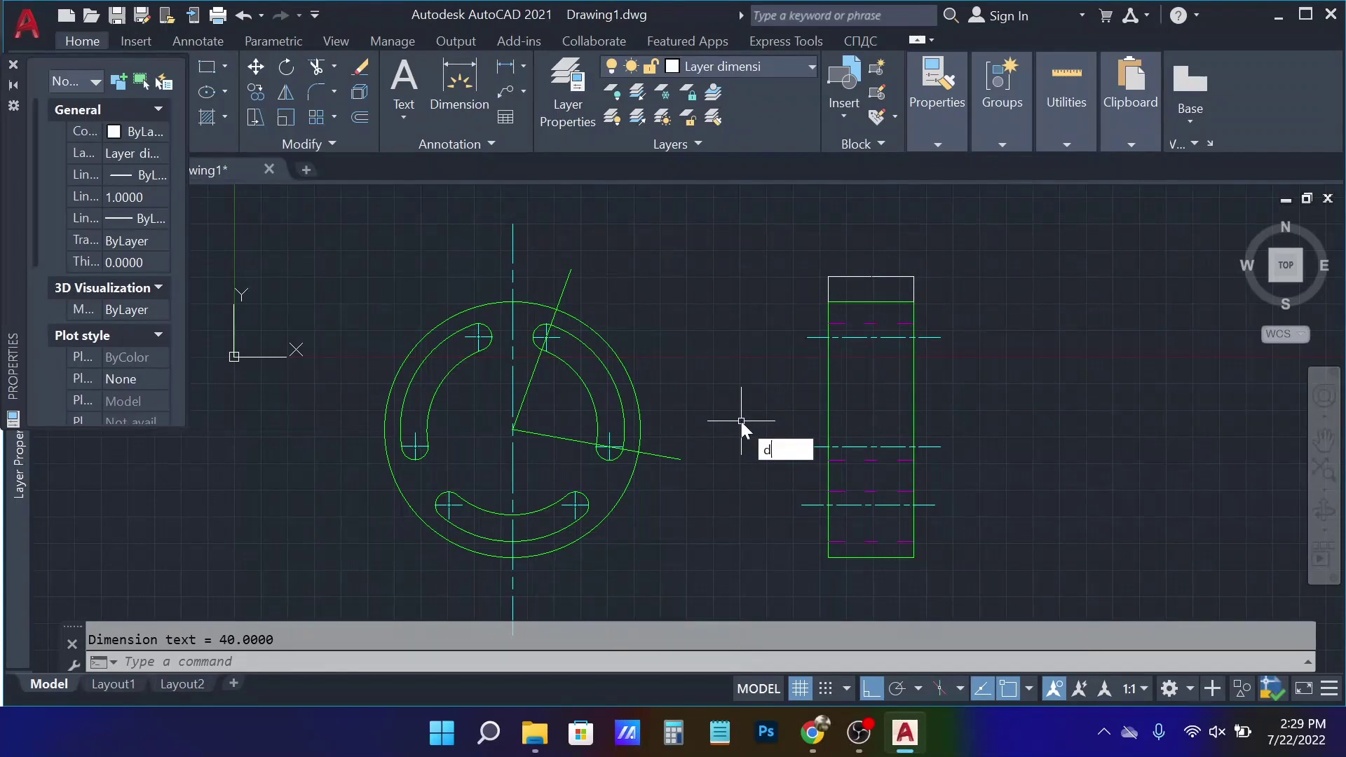
type("i")
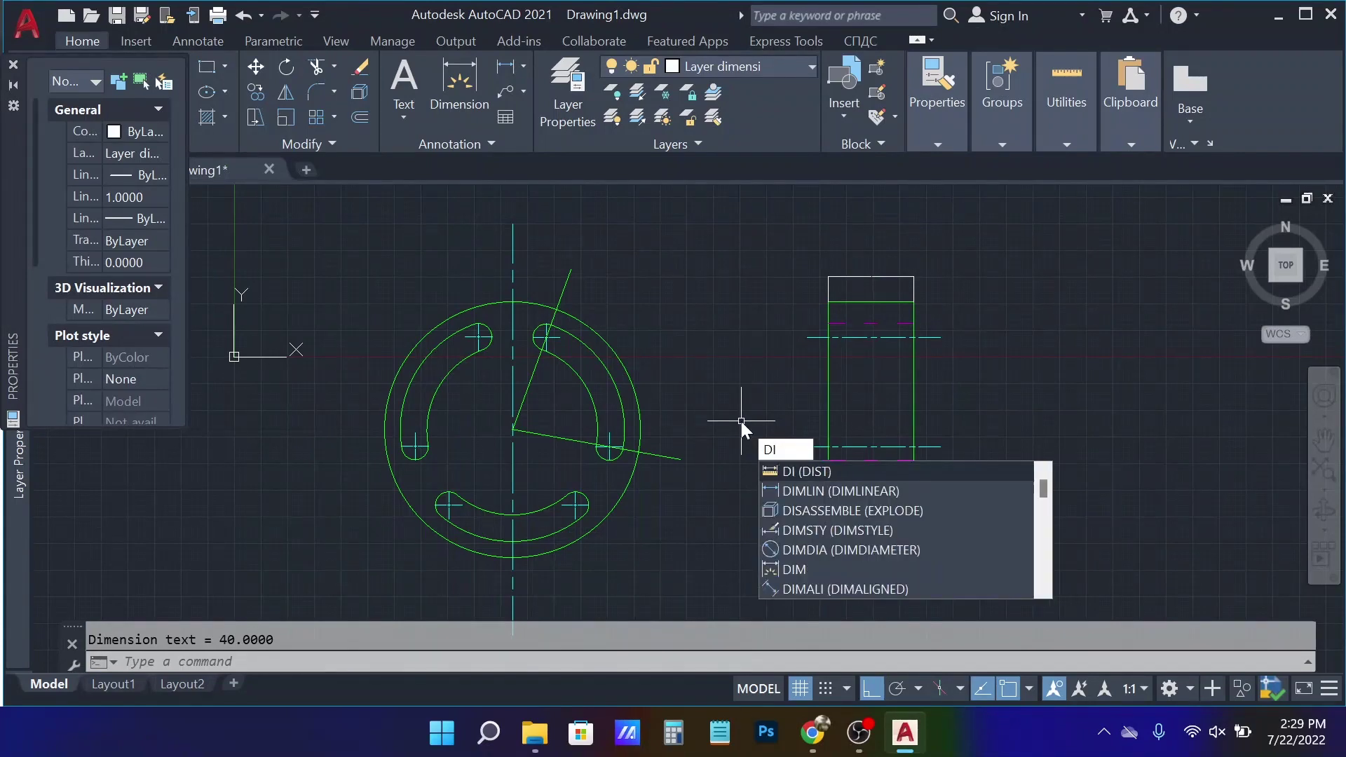
type("a")
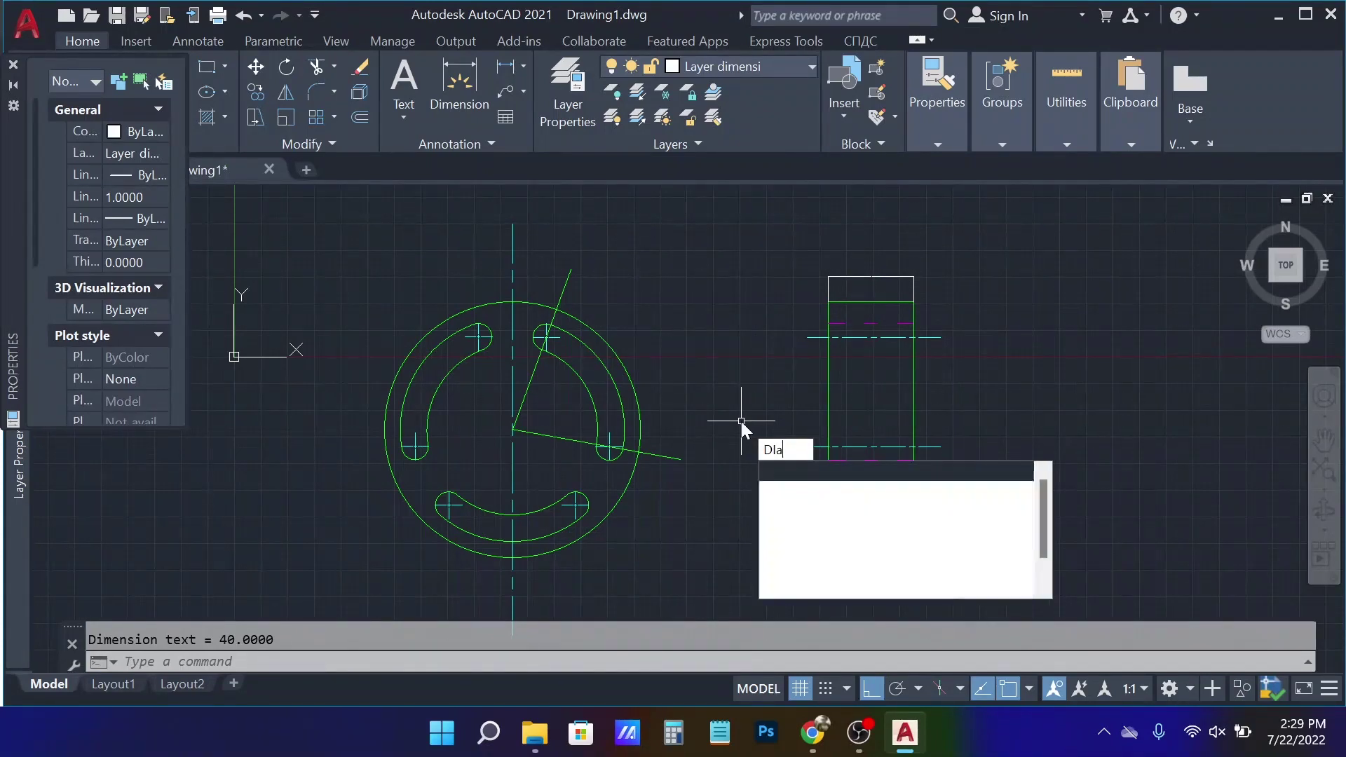
type("m")
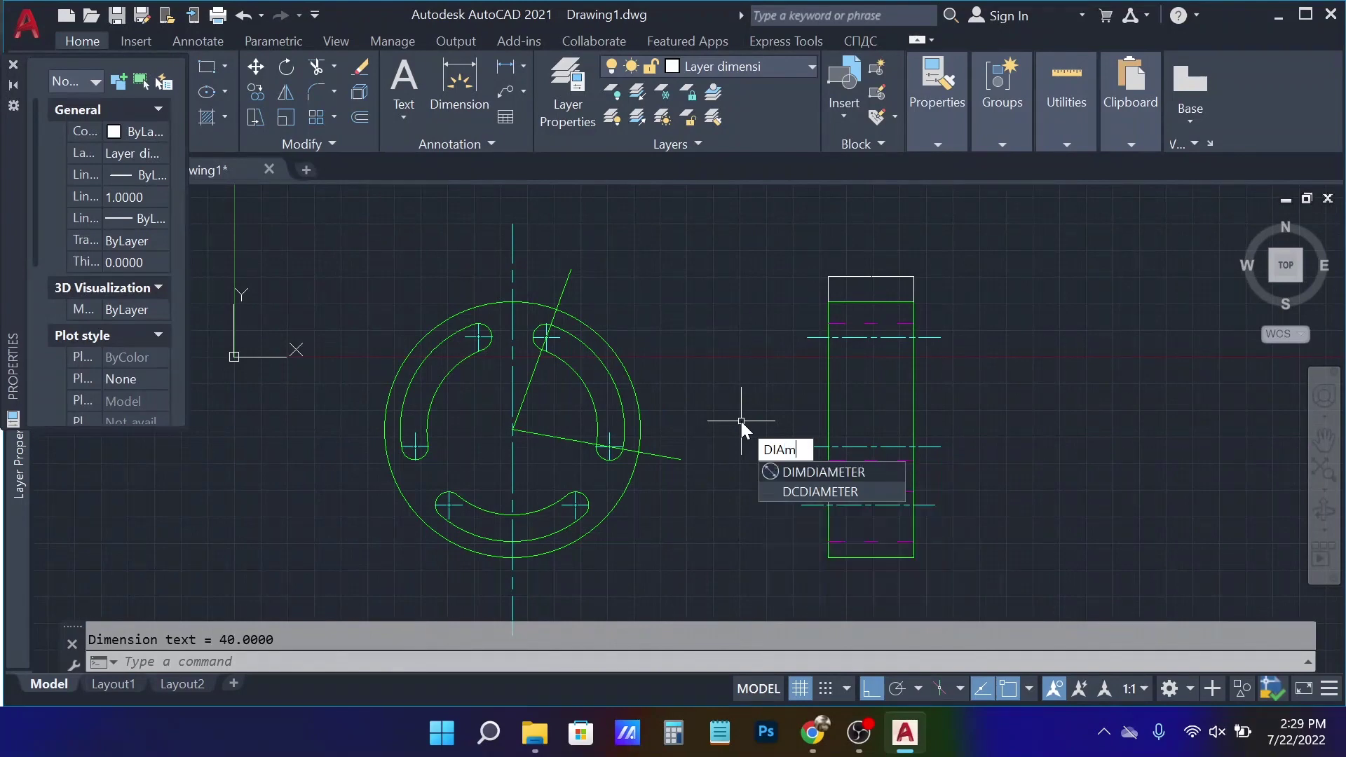
left_click(828, 472)
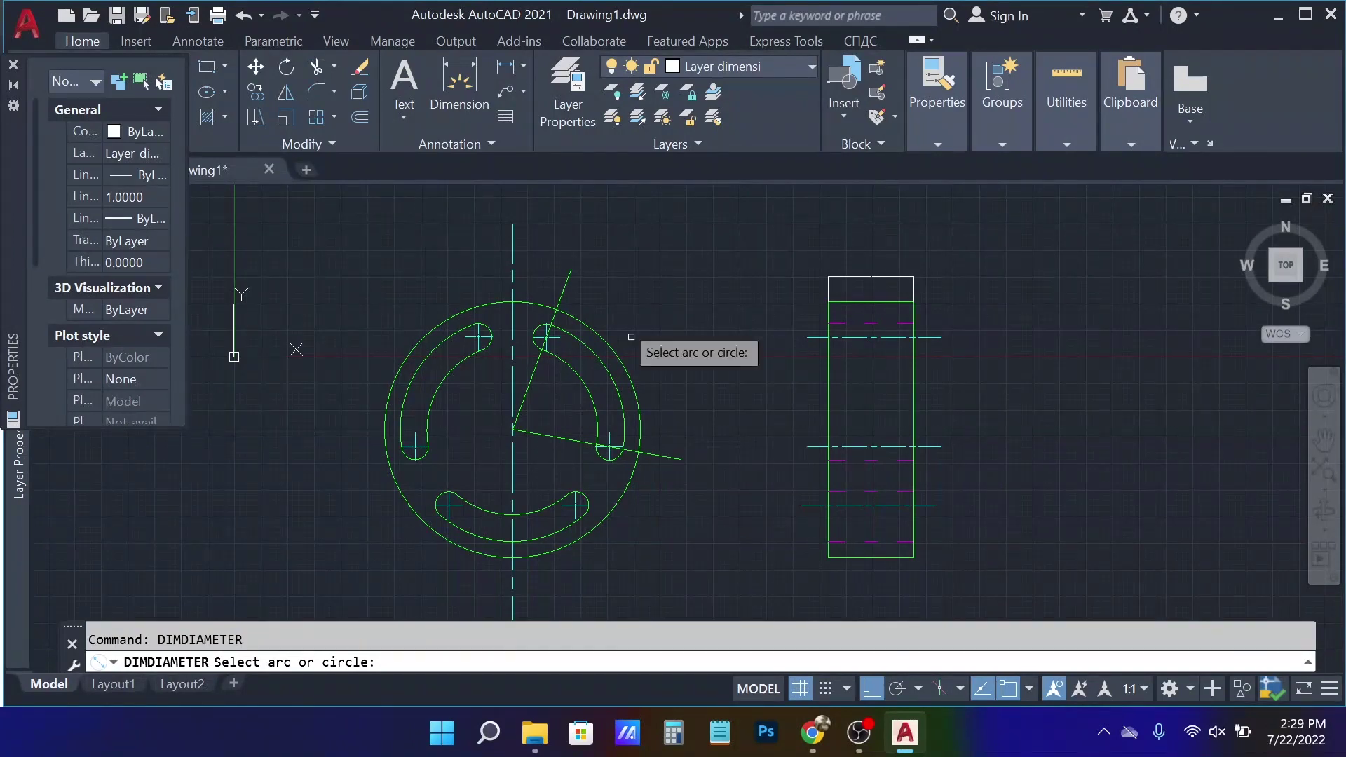
left_click(599, 333)
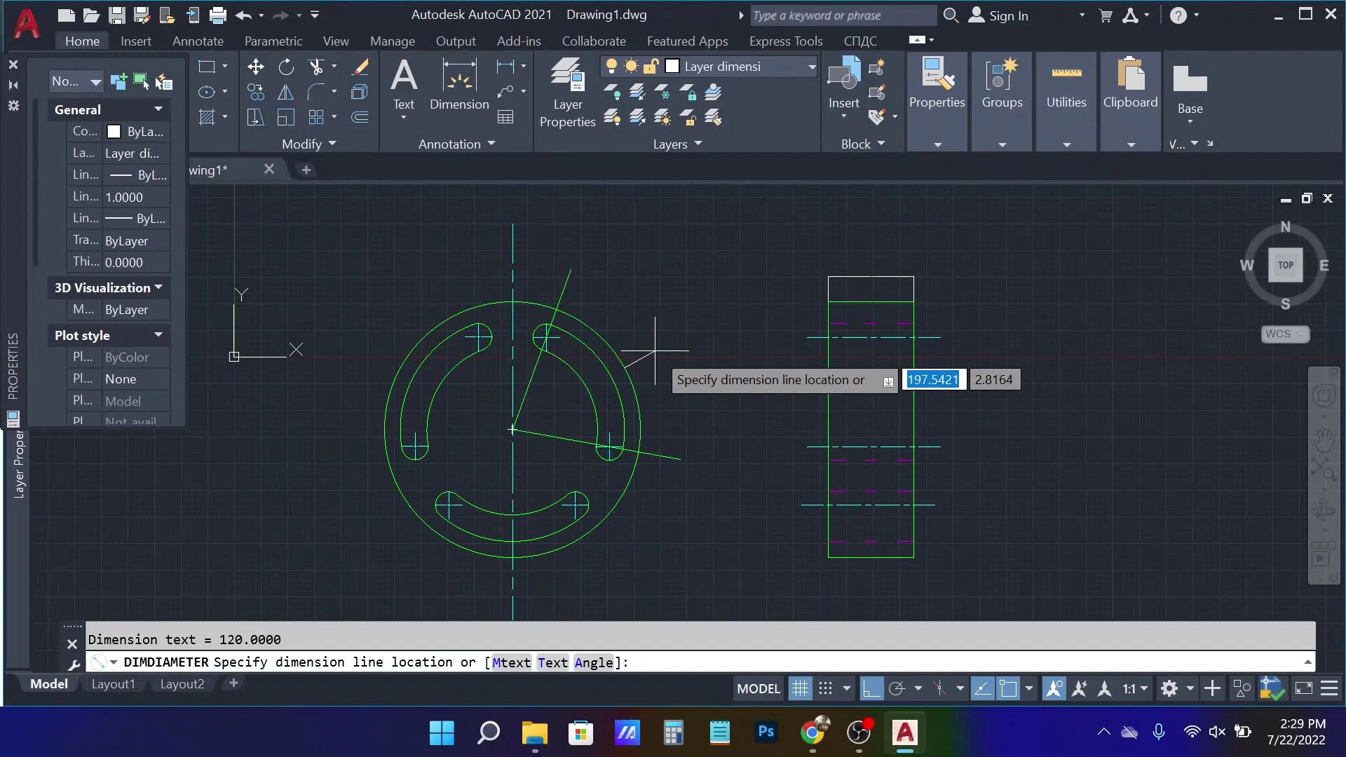
left_click(655, 351)
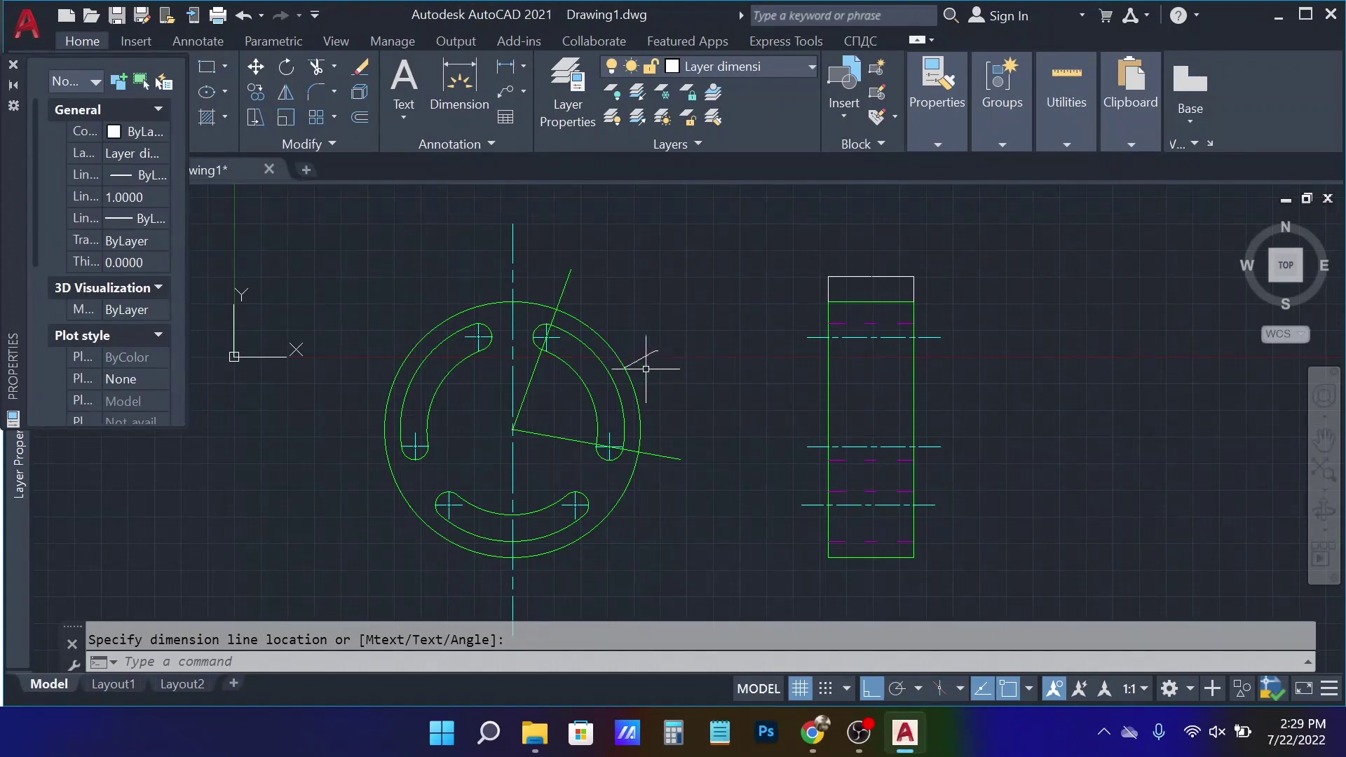
- Add 105 and 80 diameter dimensions to the slot arcs, placed outside the flange
left_click(655, 351)
key("space")
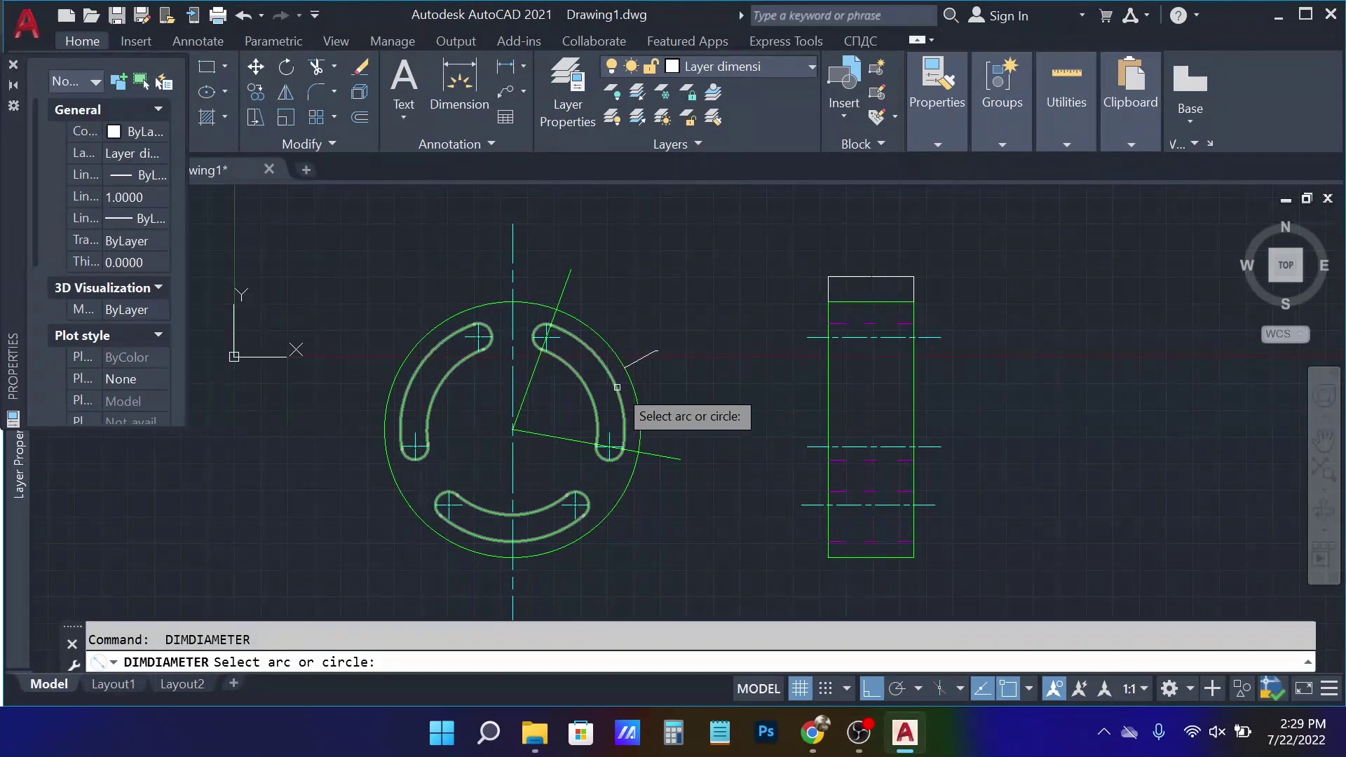
left_click(632, 386)
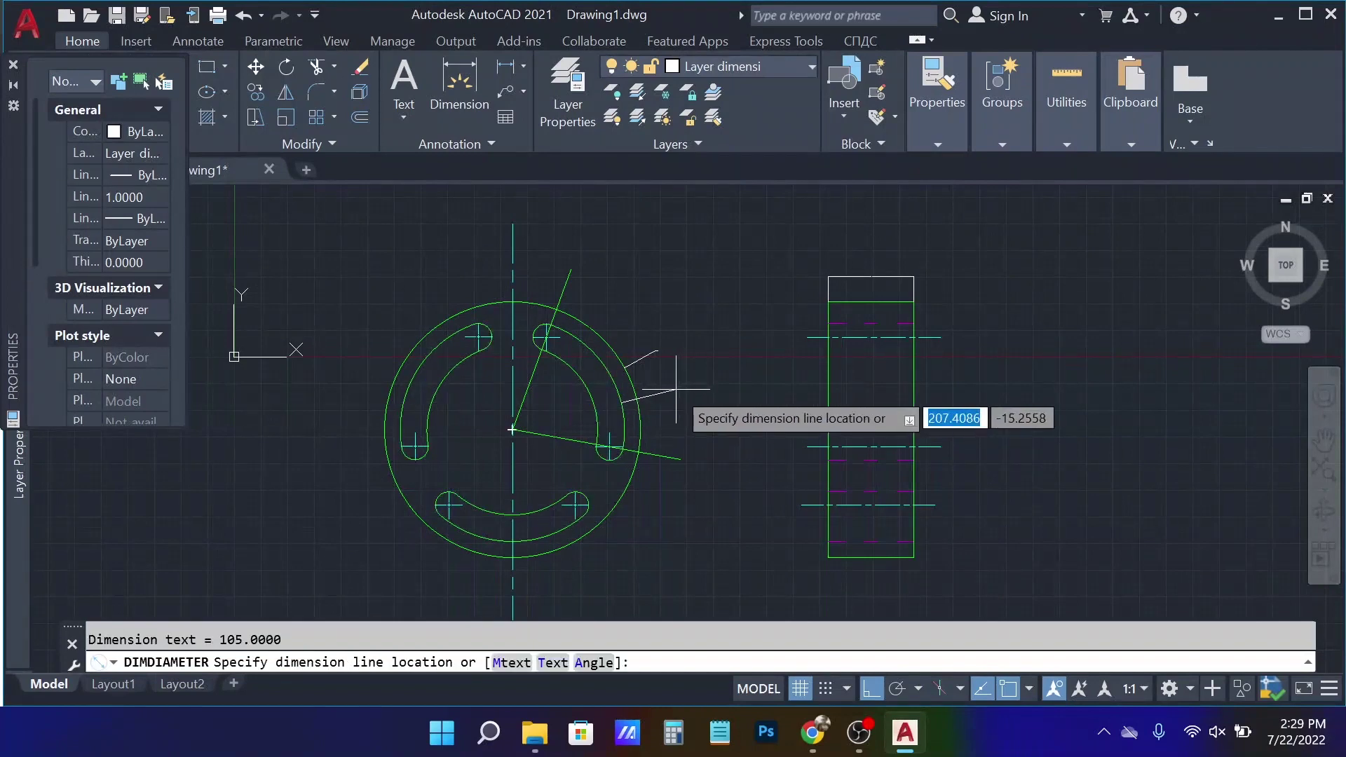
left_click(684, 412)
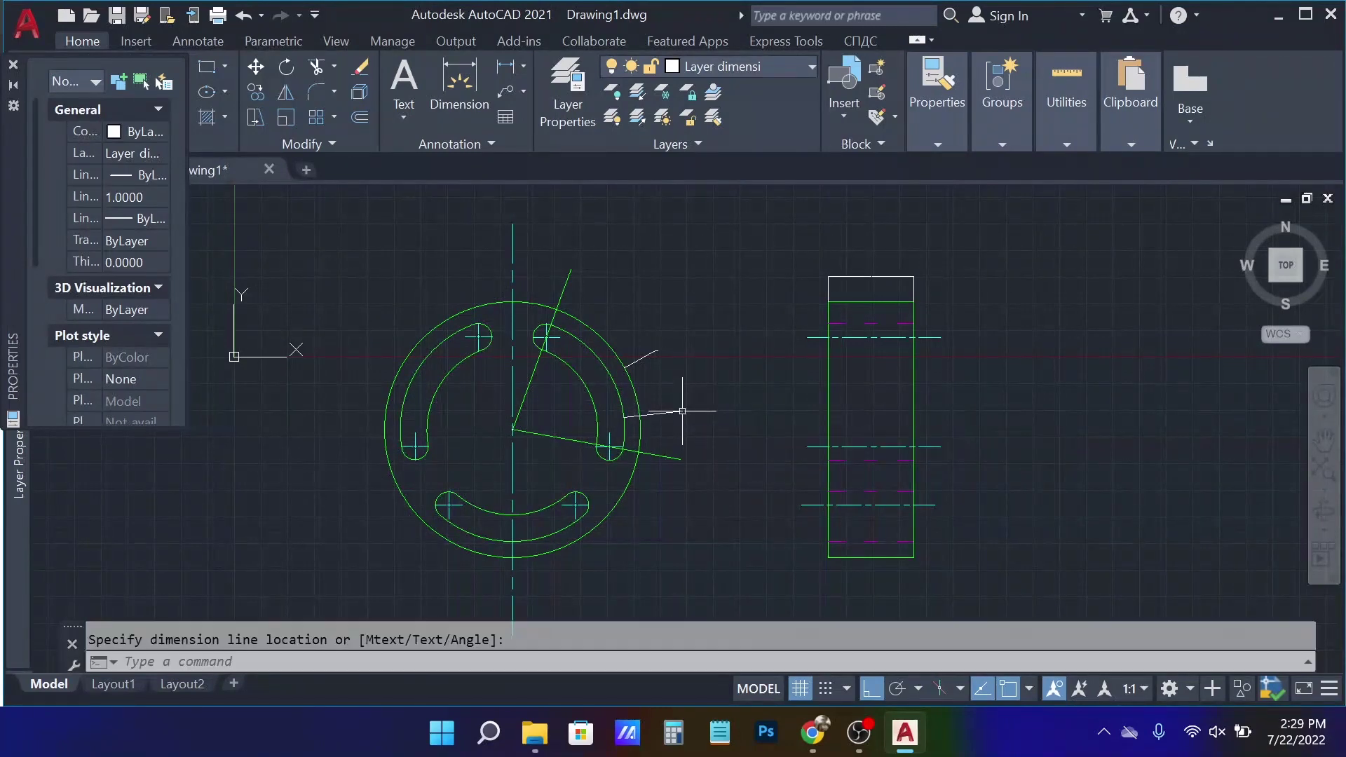
key("Return")
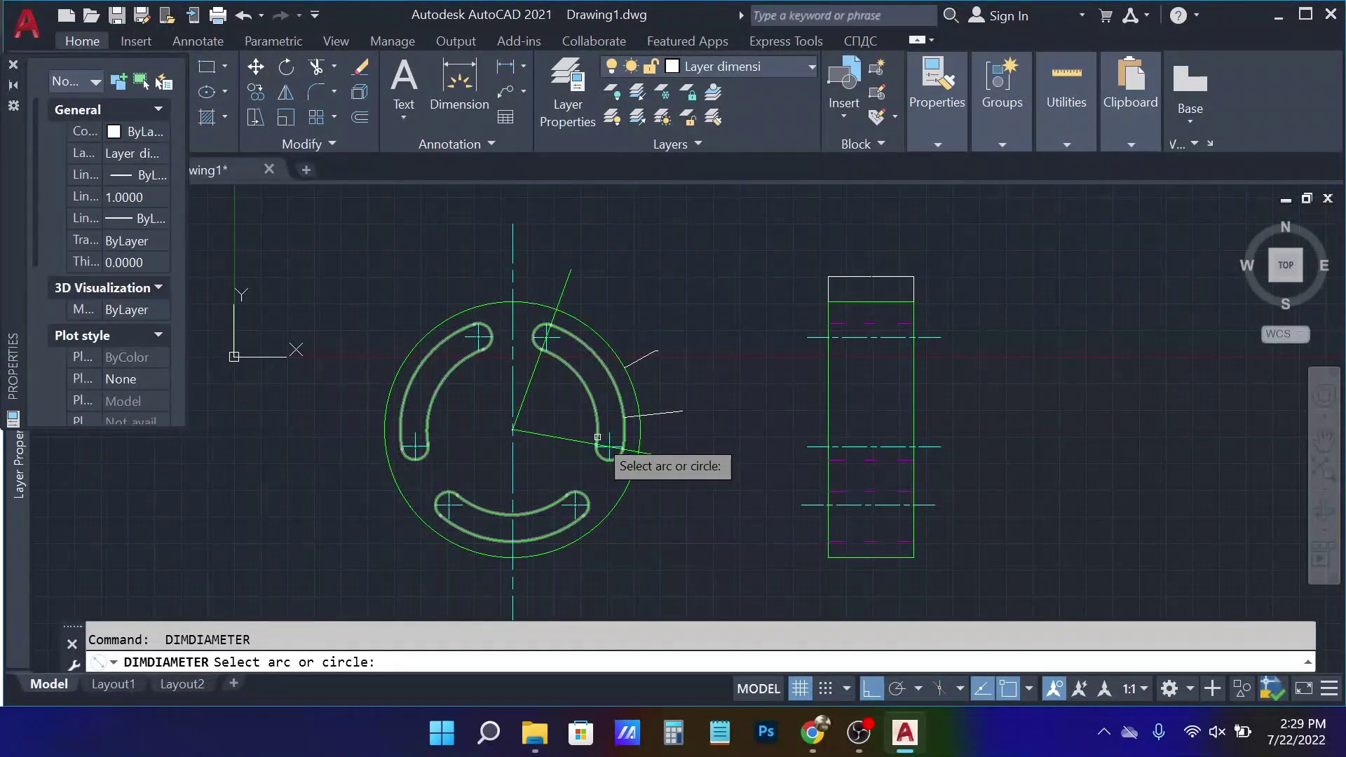
left_click(581, 507)
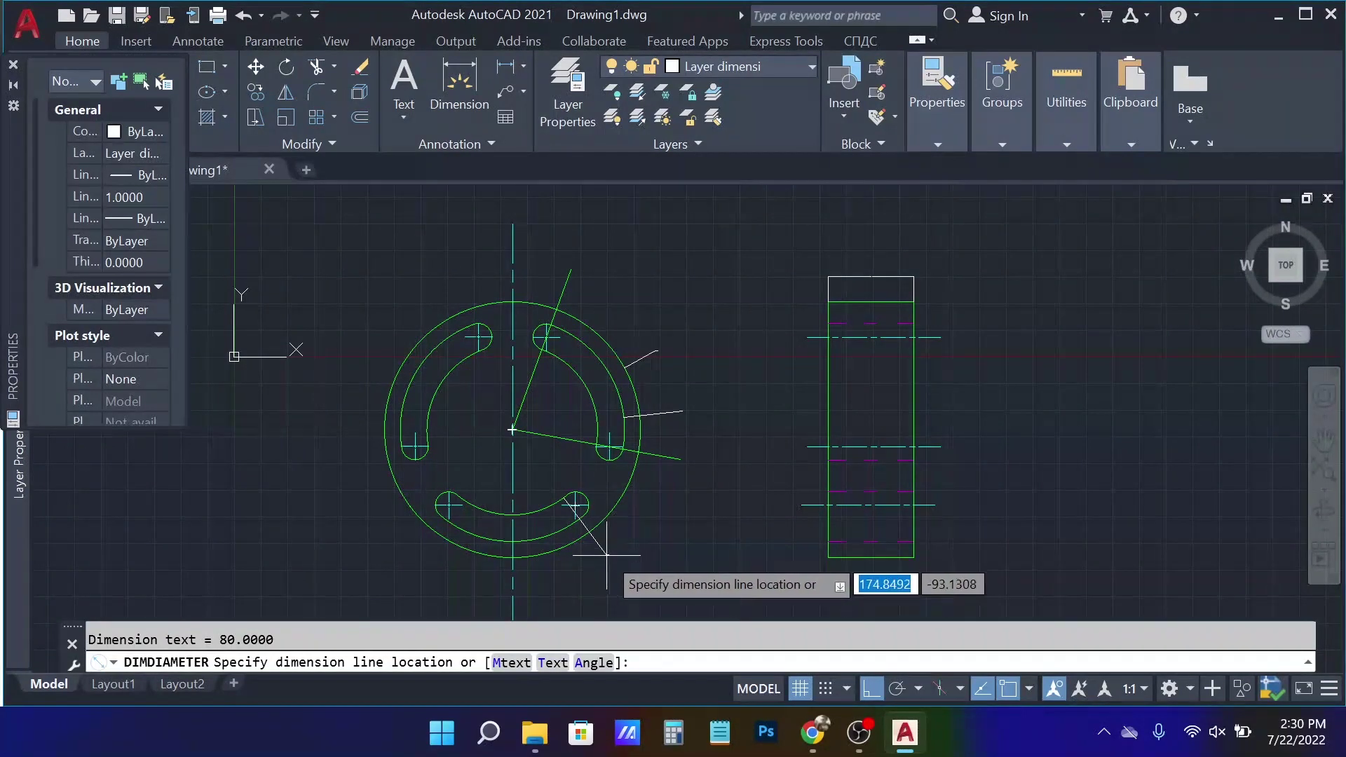
left_click(607, 556)
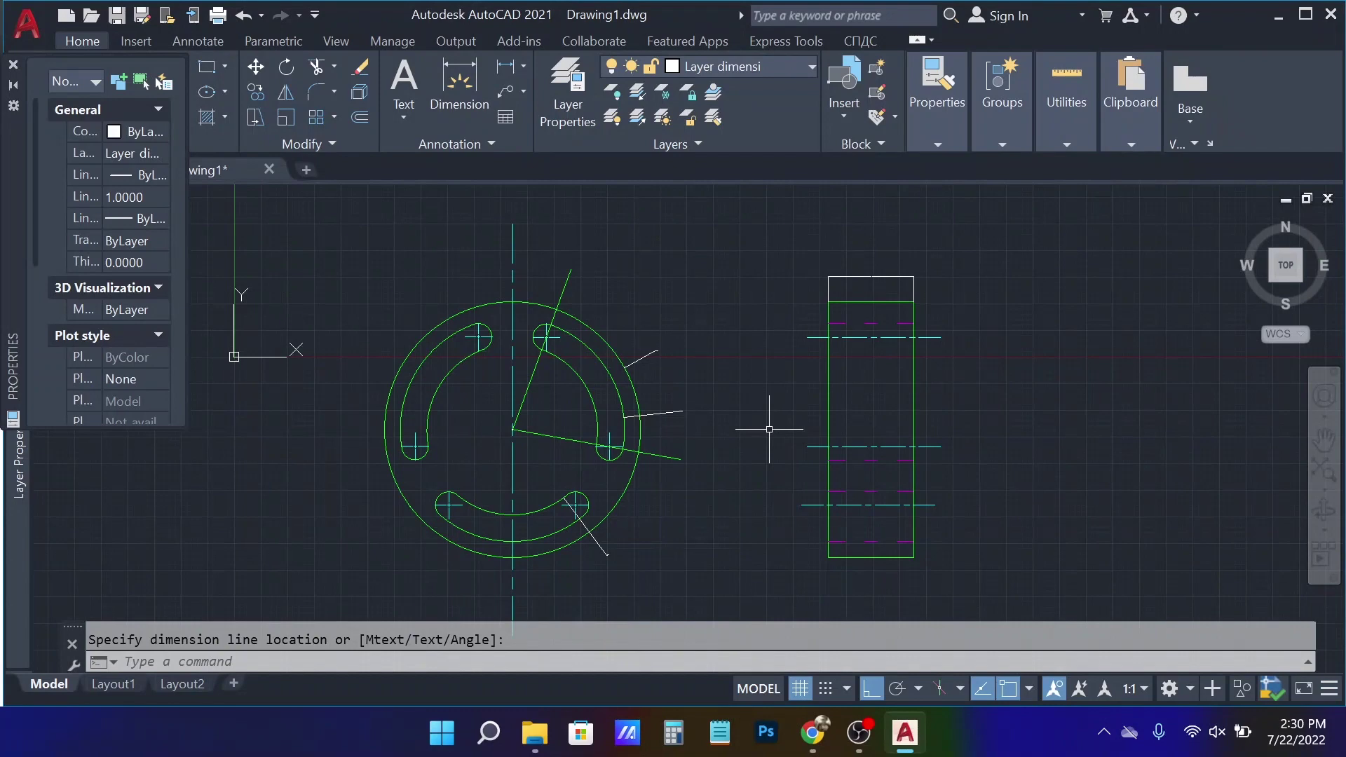
- Dimension the angle between the lower and upper angled lines, arc outside the circle
type("angular")
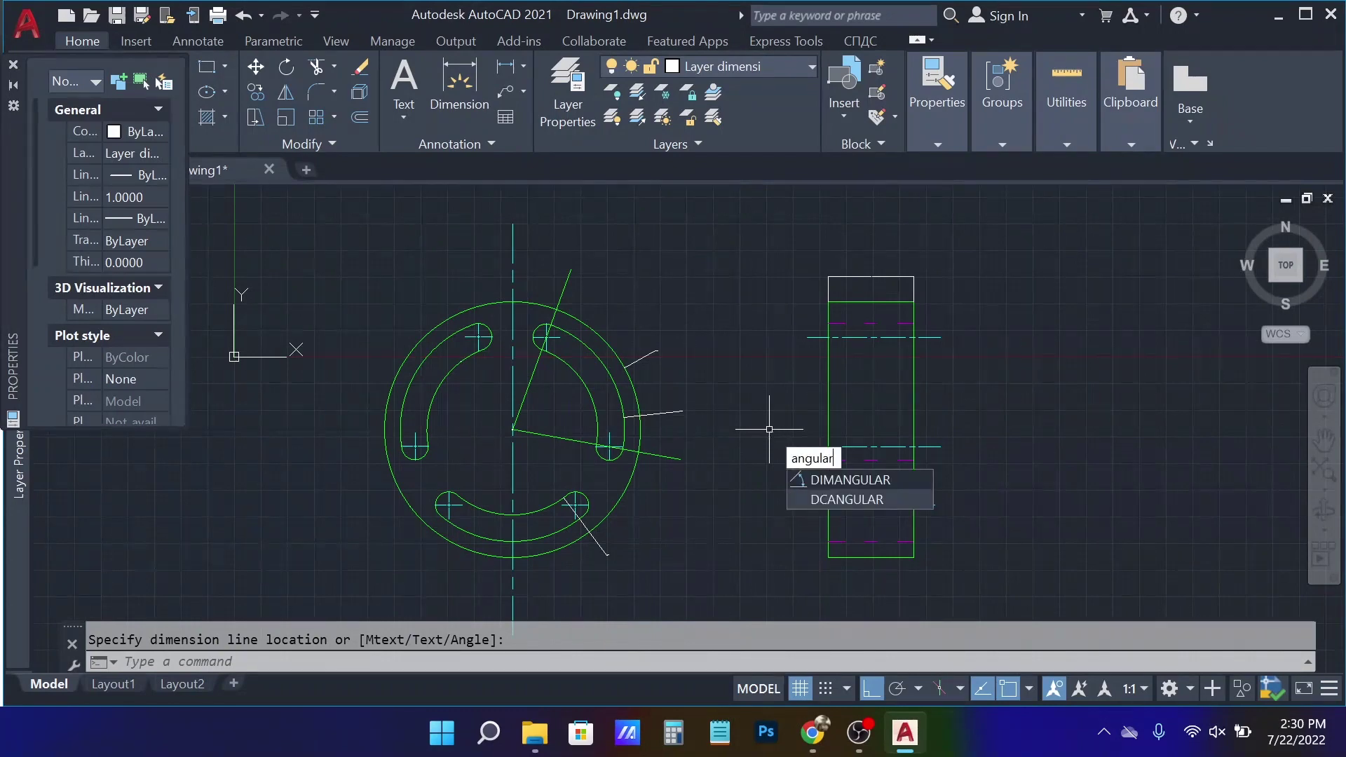
left_click(870, 484)
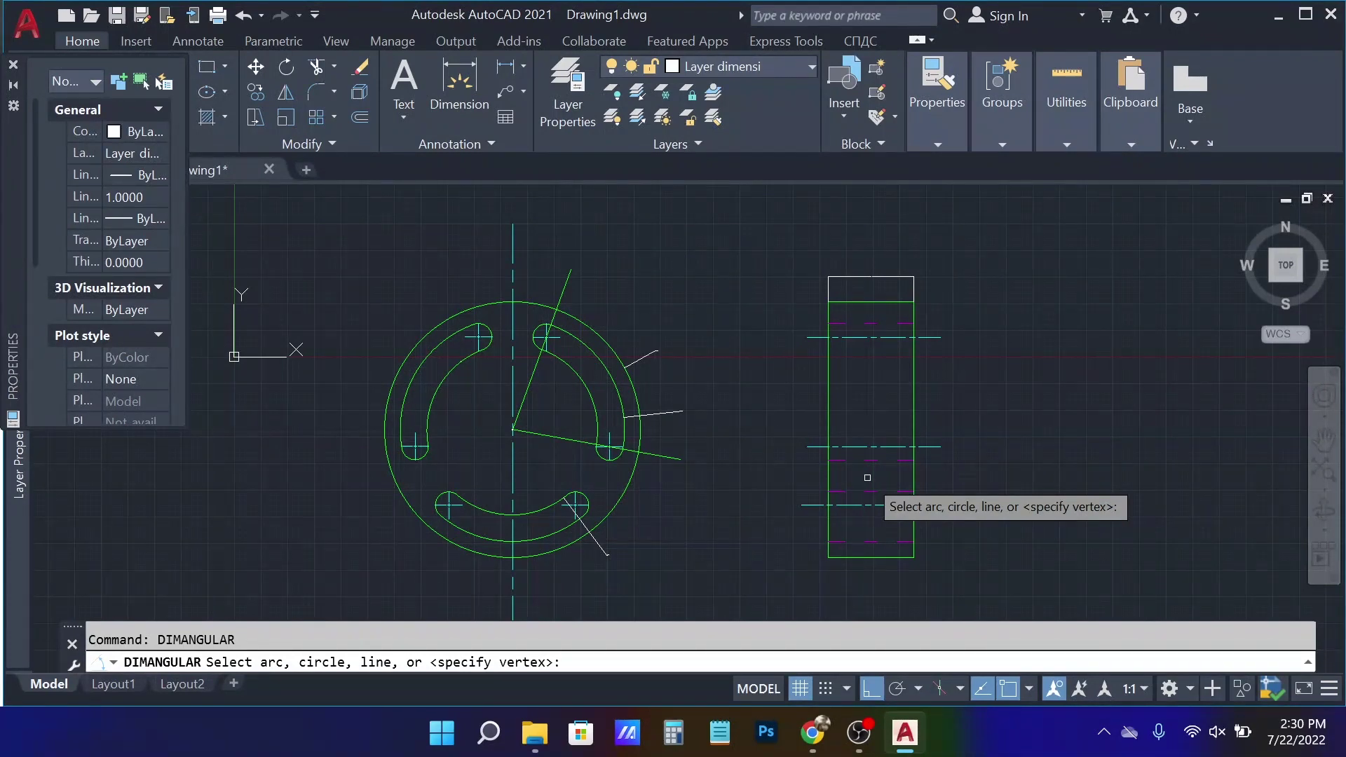
left_click(671, 454)
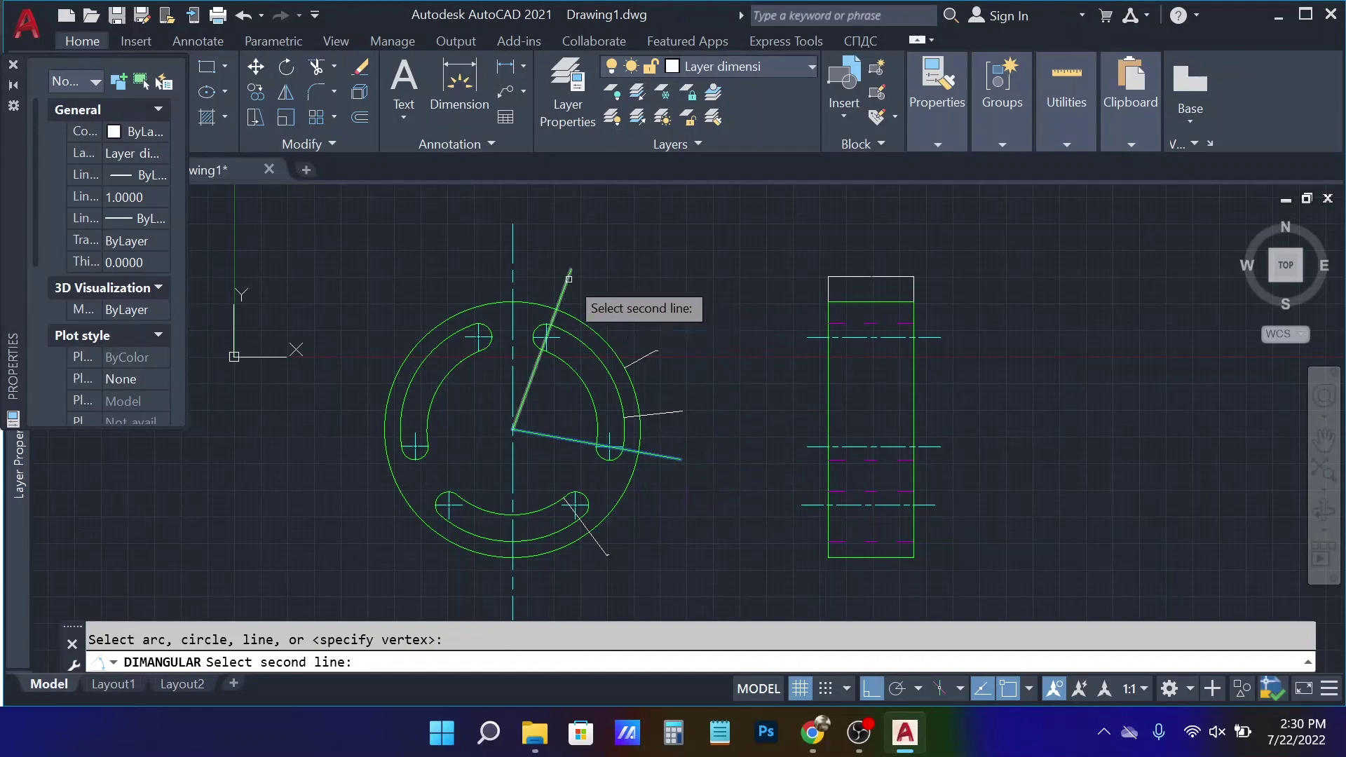
left_click(569, 279)
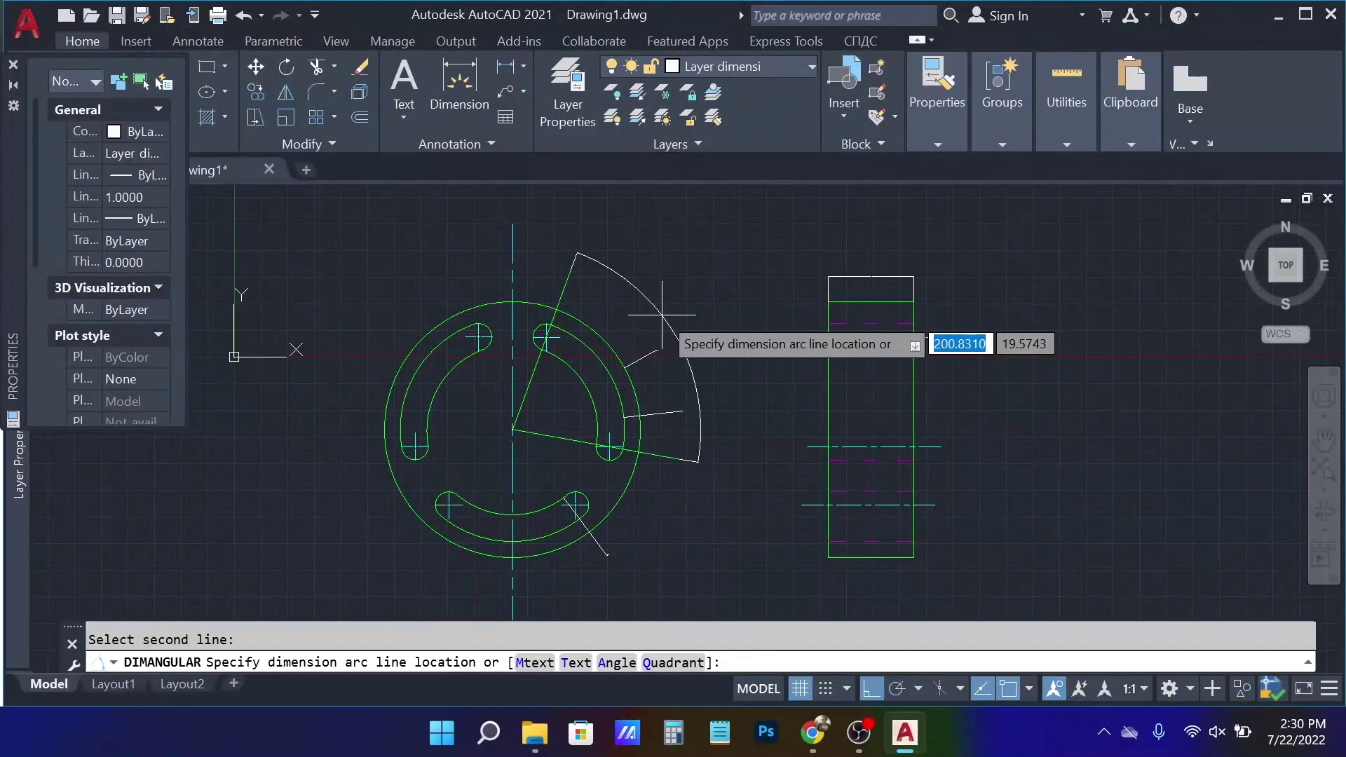
left_click(662, 314)
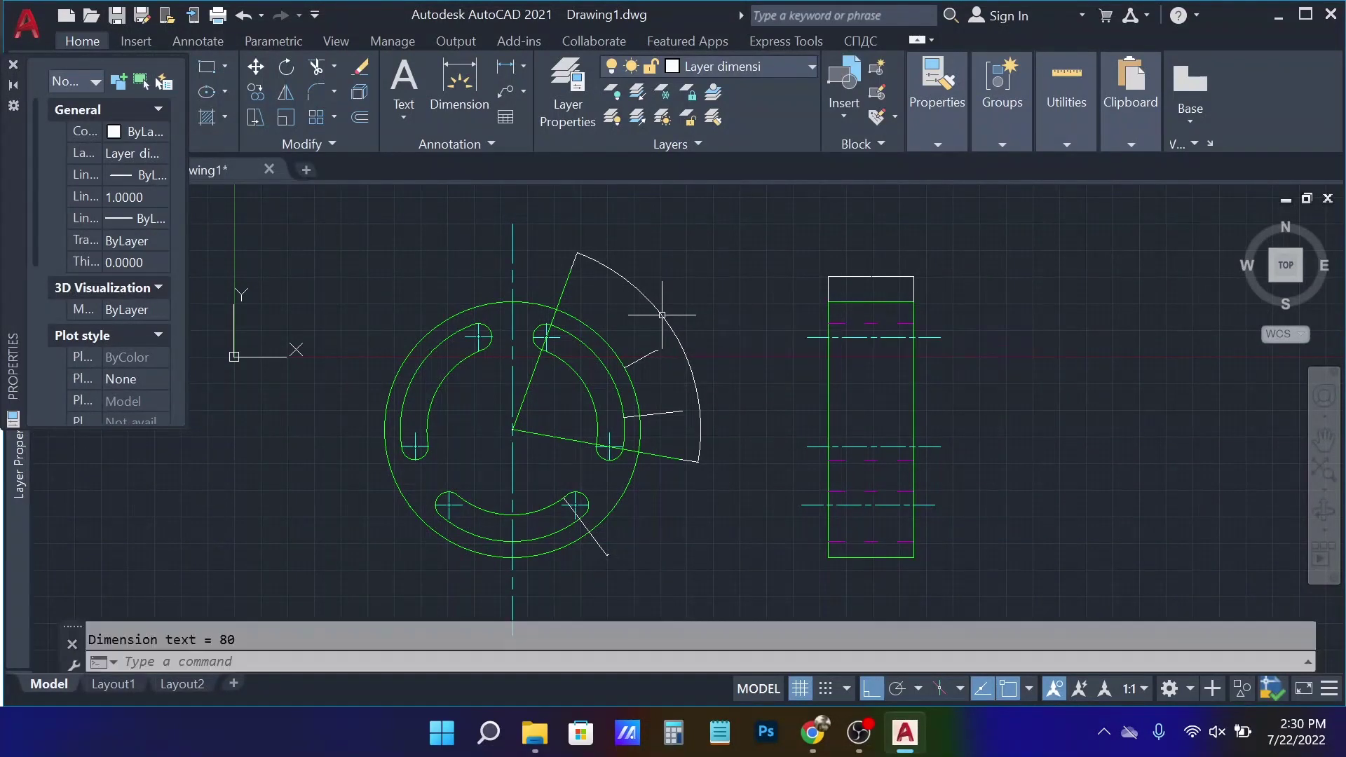
- Add a 160° angular dimension between the upper angled line and the vertical centre line
key("Return")
left_click(565, 283)
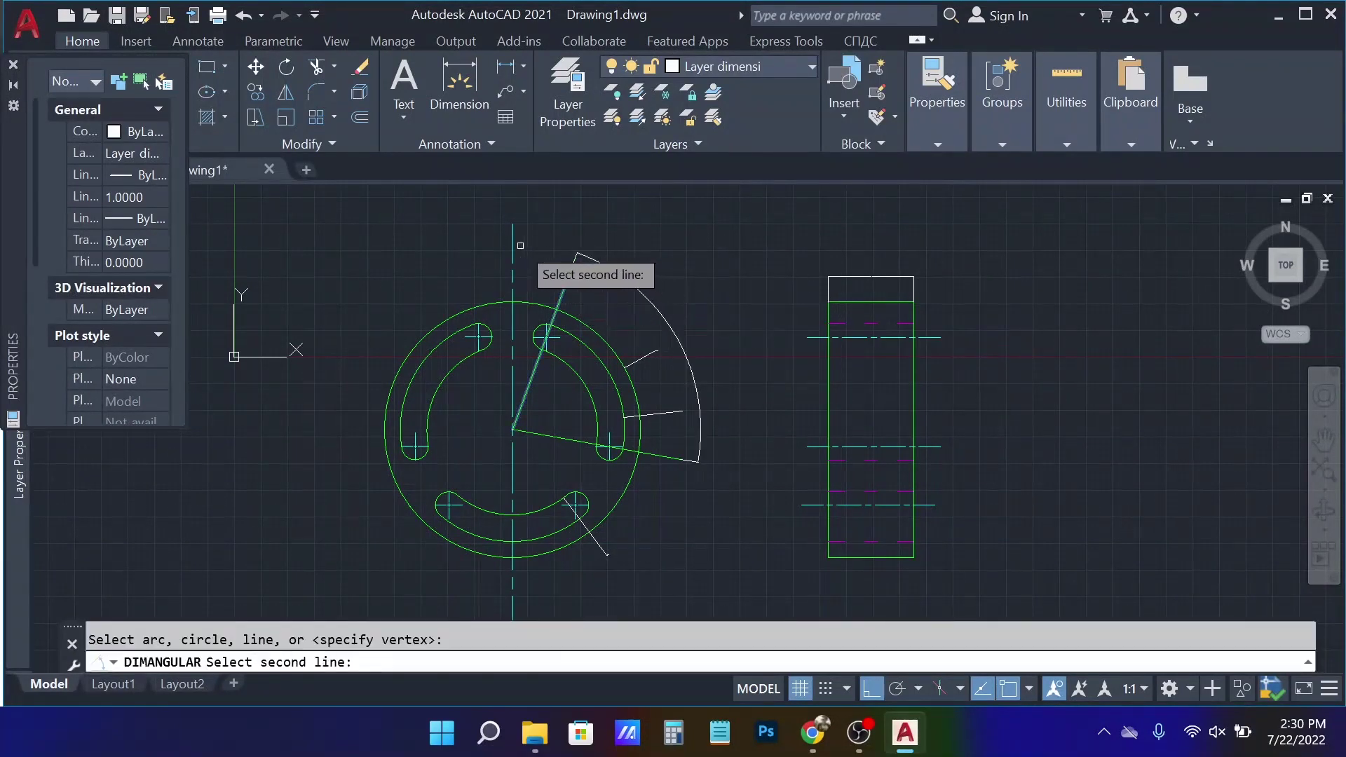
left_click(513, 245)
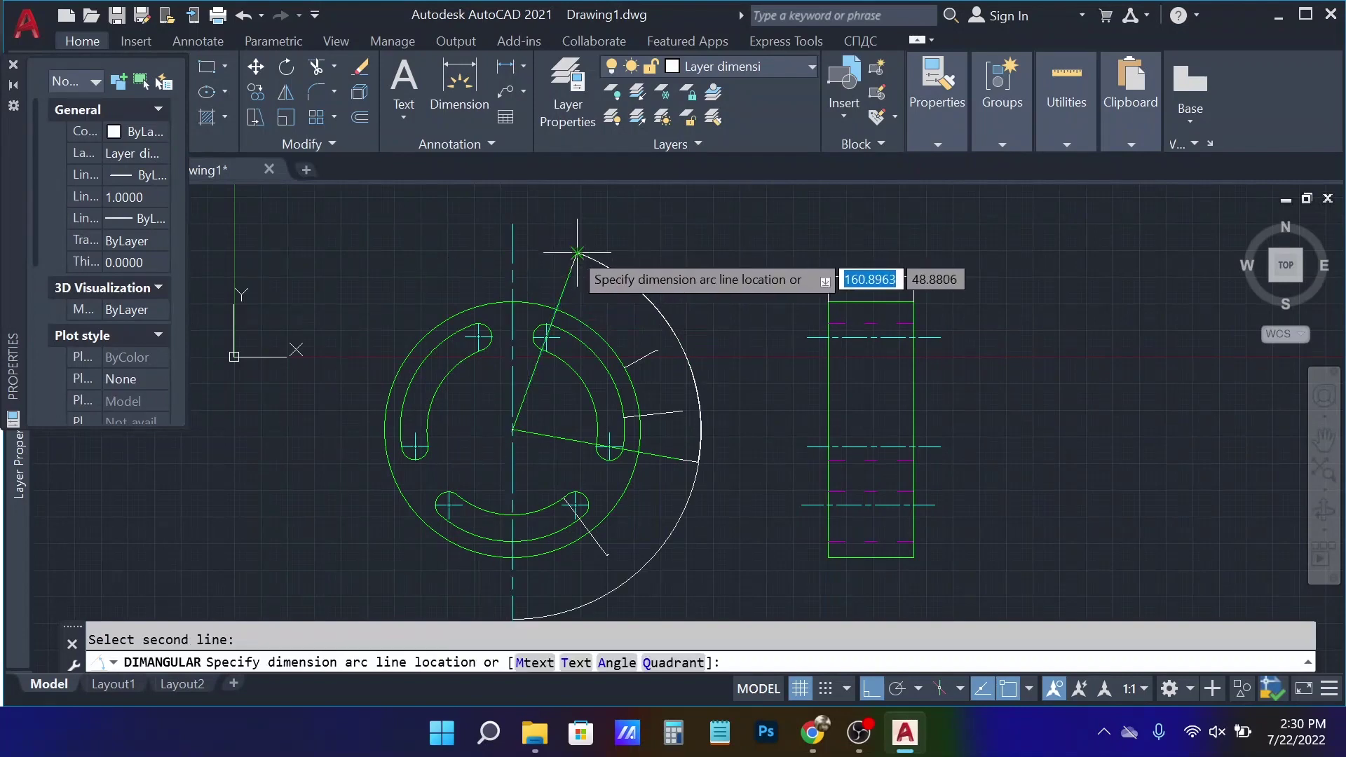
scroll(557, 248, "up", 5)
scroll(766, 451, "up", 3)
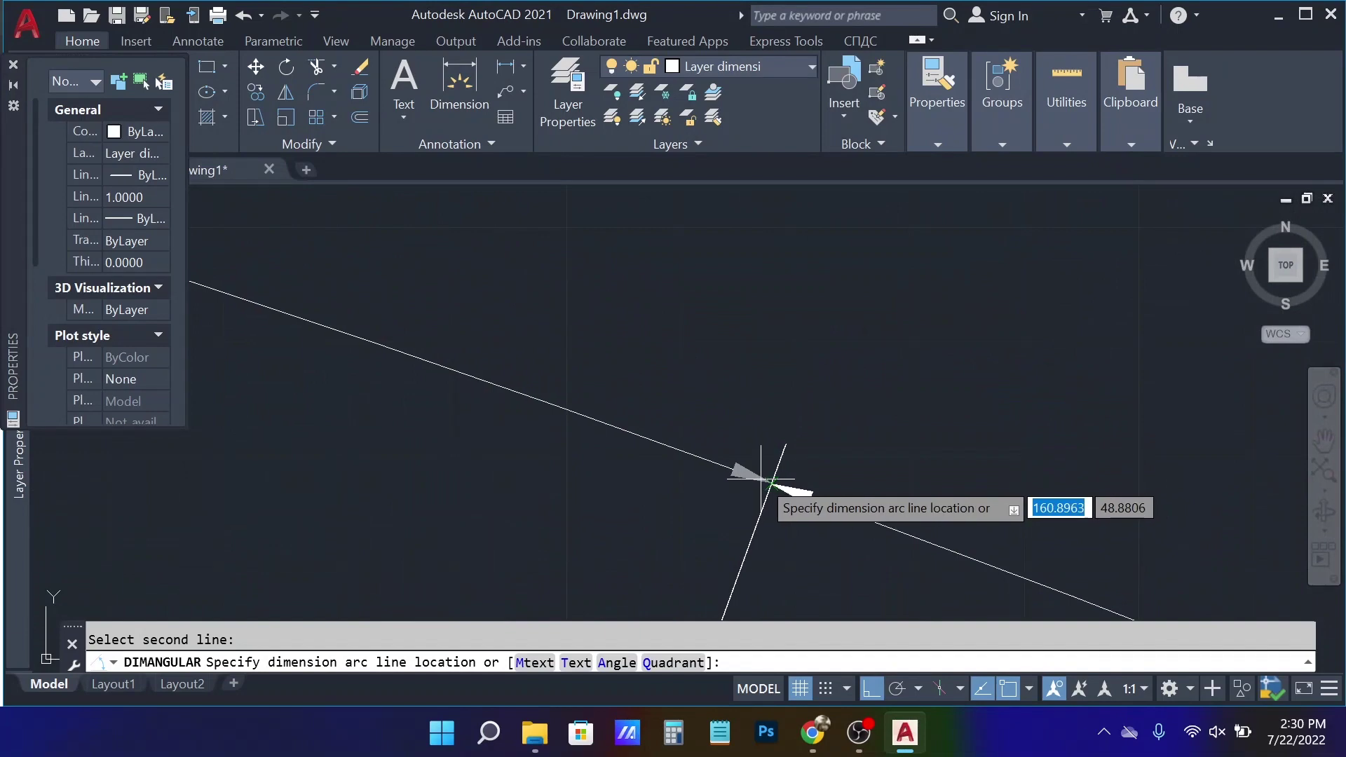
left_click(771, 481)
key("Return")
scroll(716, 312, "down", 4)
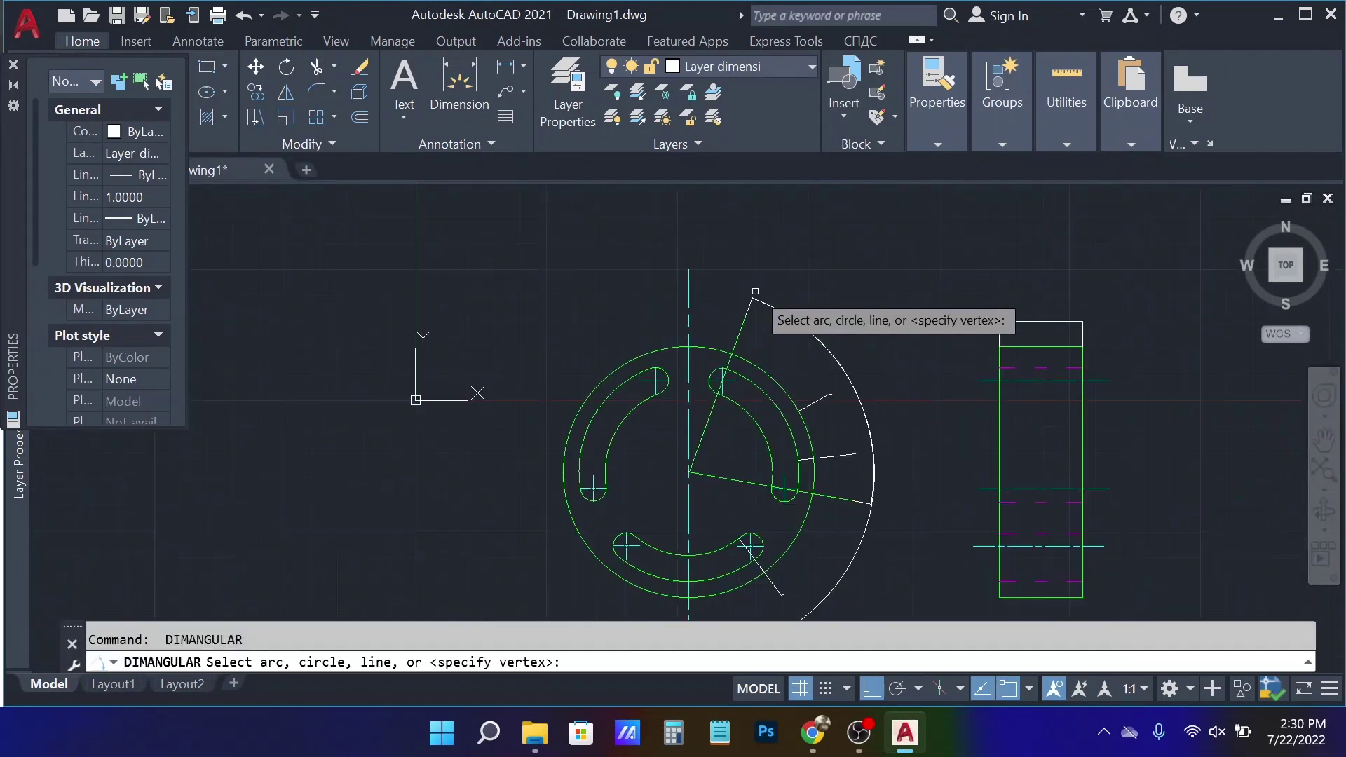
key("Return")
key("Return")
key("Escape")
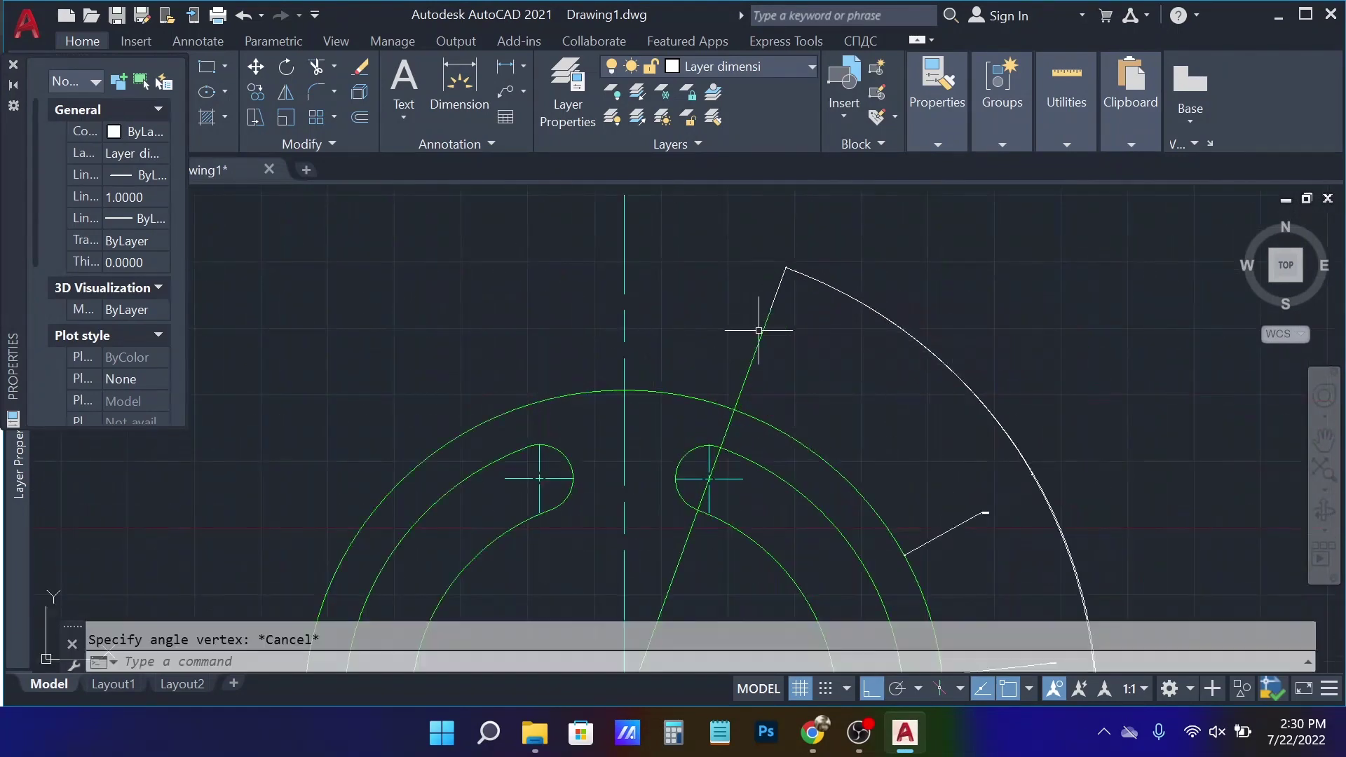
- Dimension the 20° angle between the slanted line and the vertical centre line
type("angular")
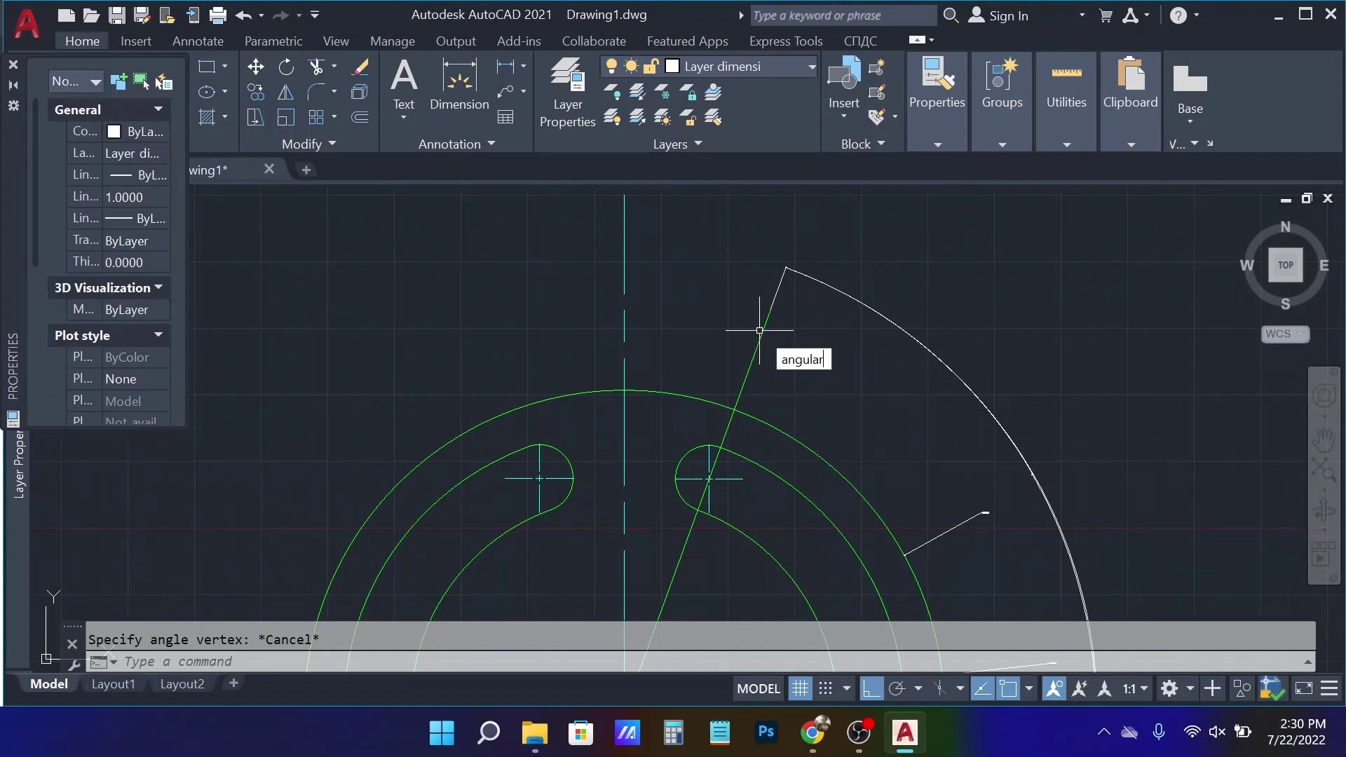
key("Return")
left_click(755, 342)
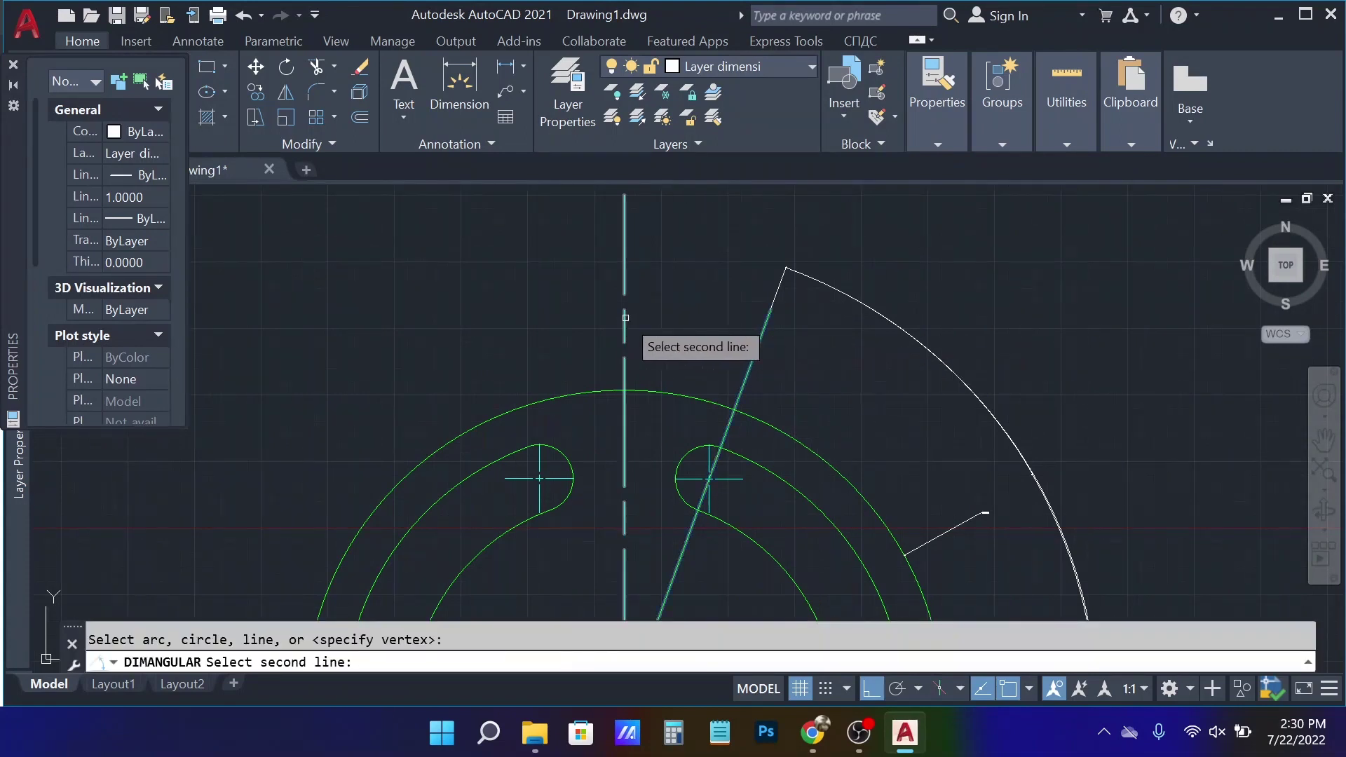
left_click(624, 319)
left_click(725, 251)
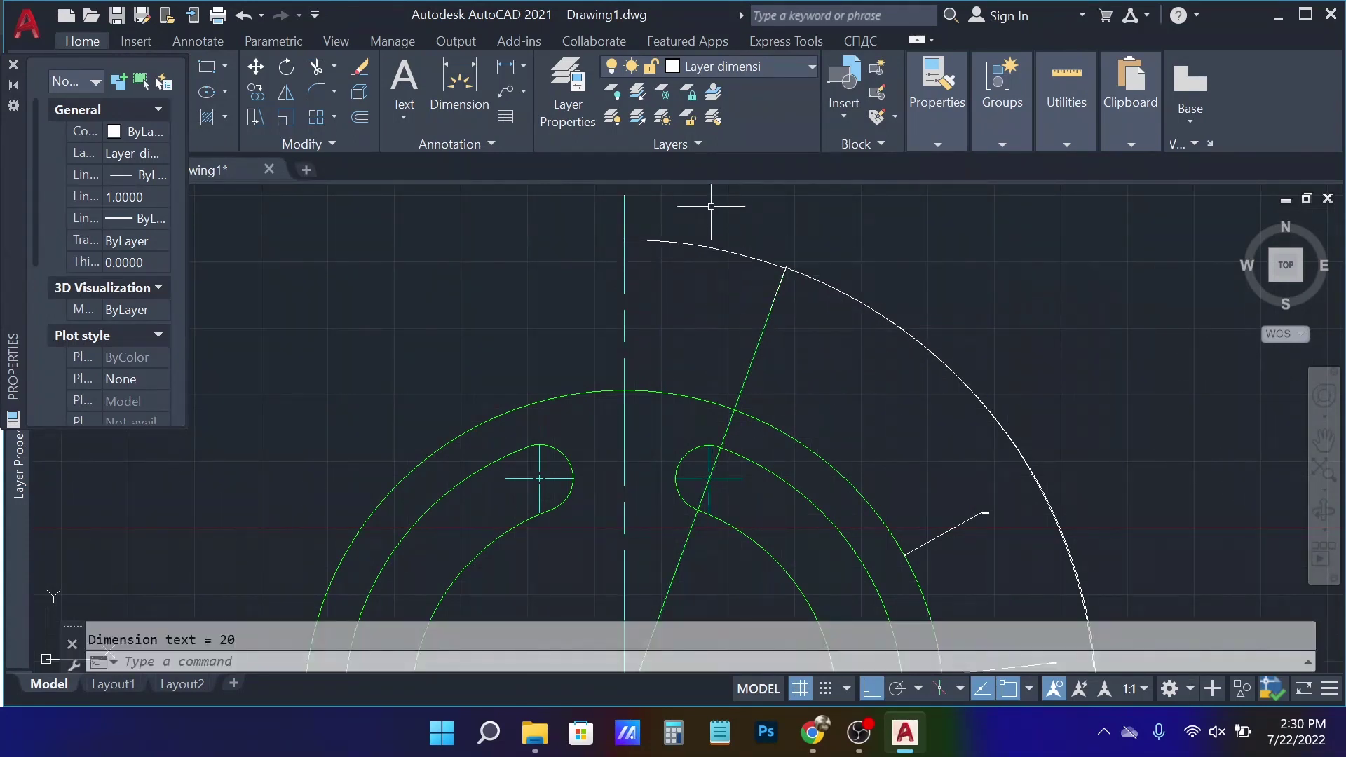
scroll(743, 207, "down", 6)
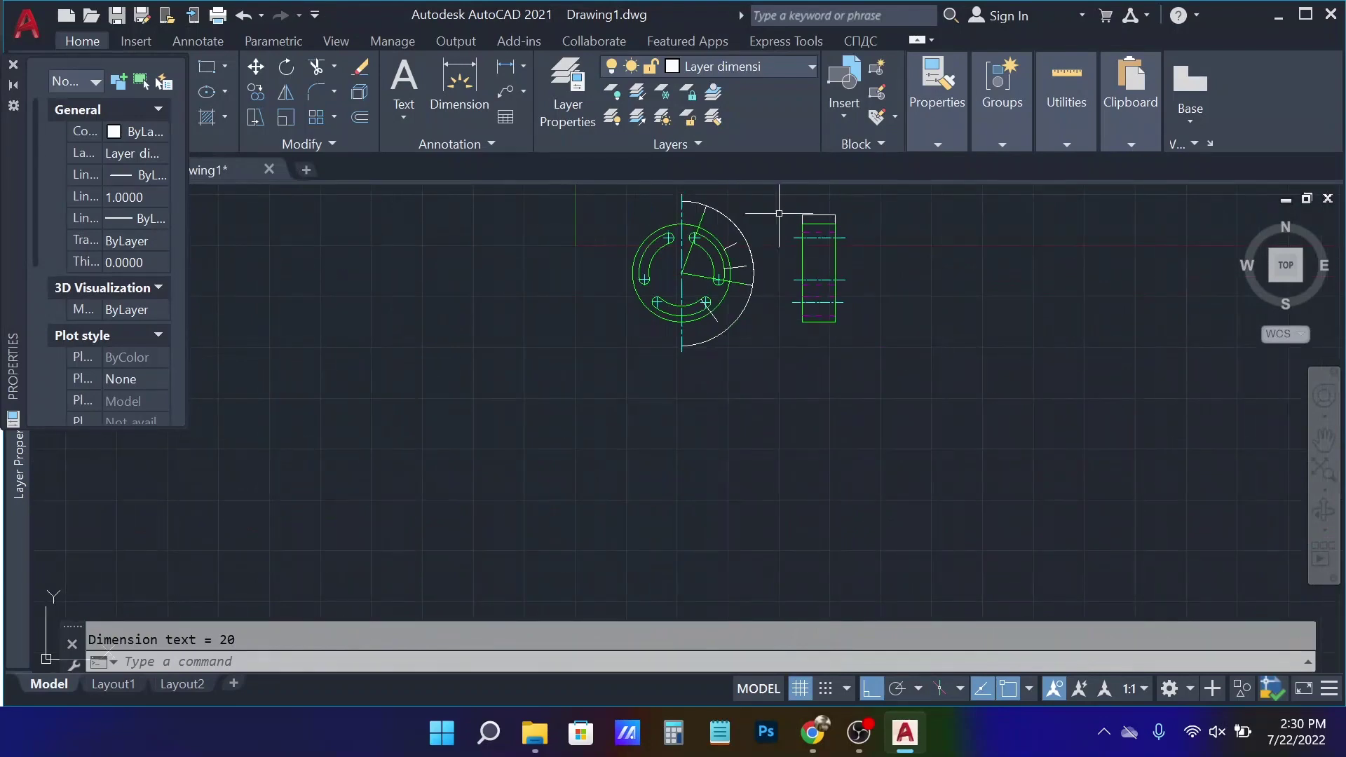
- Select the 40 dimension and try a text height of 1 in Properties
scroll(782, 209, "up", 4)
left_click(837, 242)
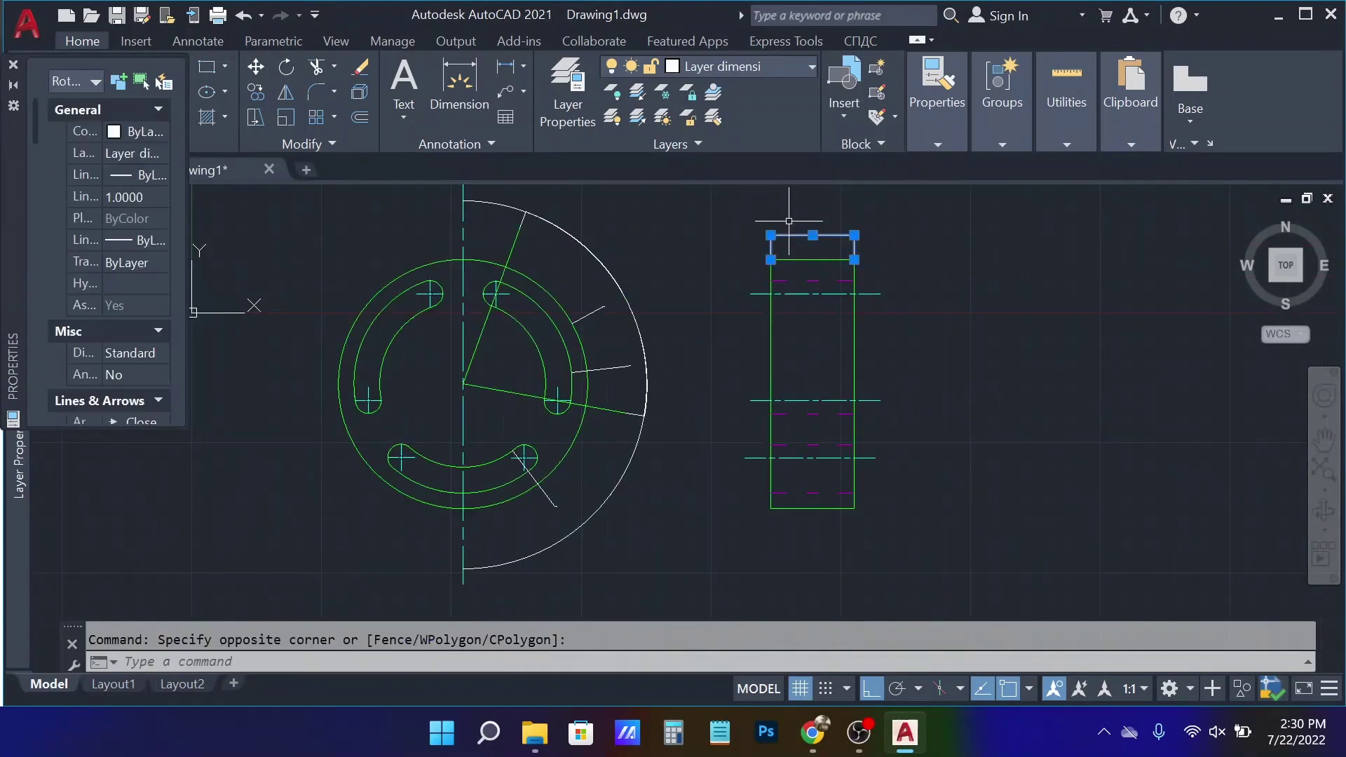
scroll(140, 208, "down", 3)
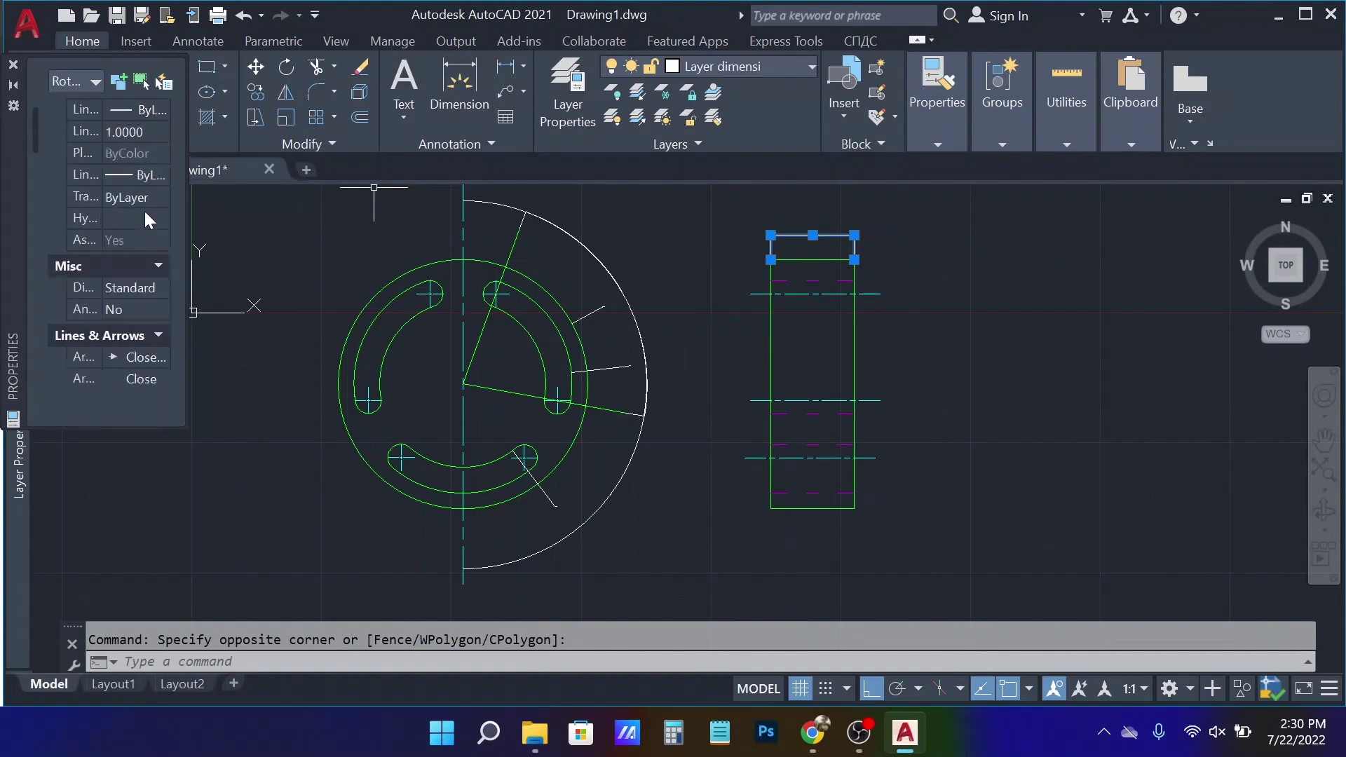
scroll(143, 209, "down", 5)
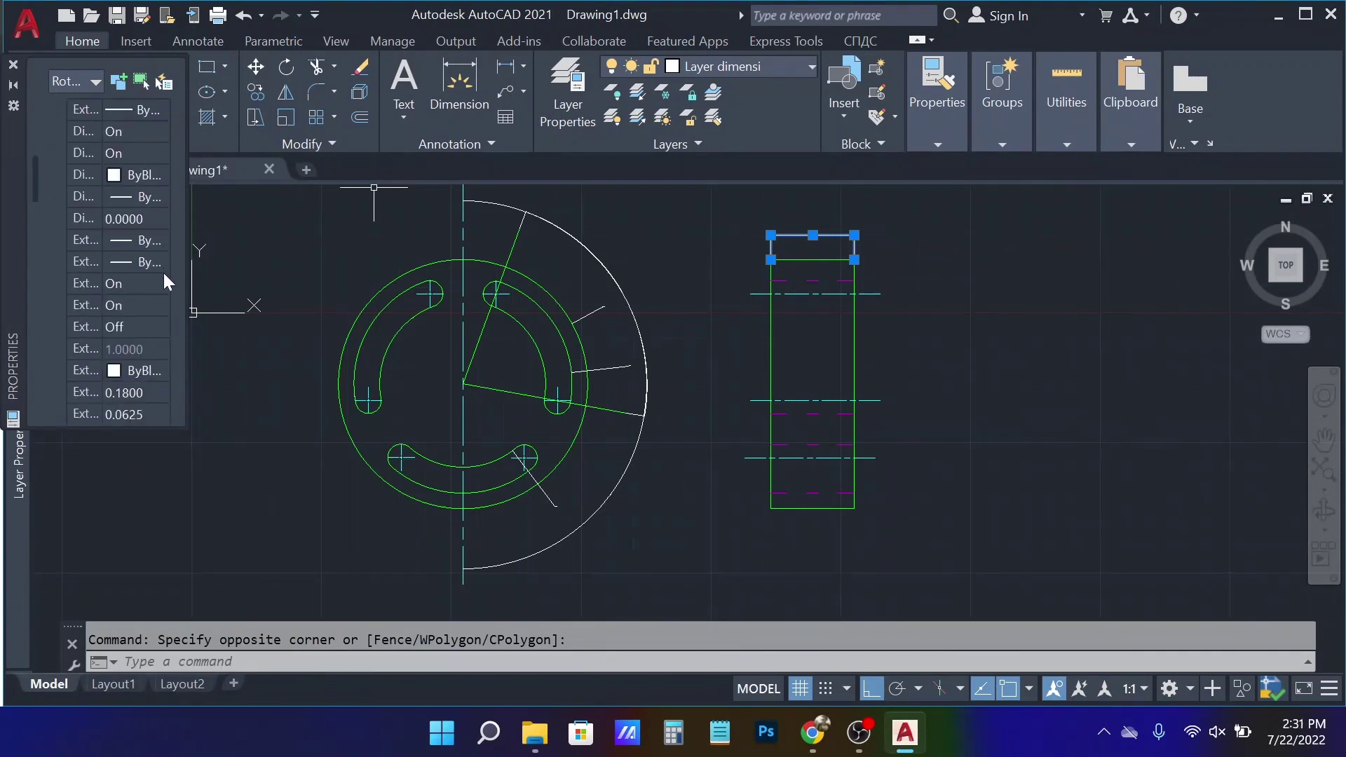
scroll(163, 270, "down", 2)
scroll(171, 304, "down", 4)
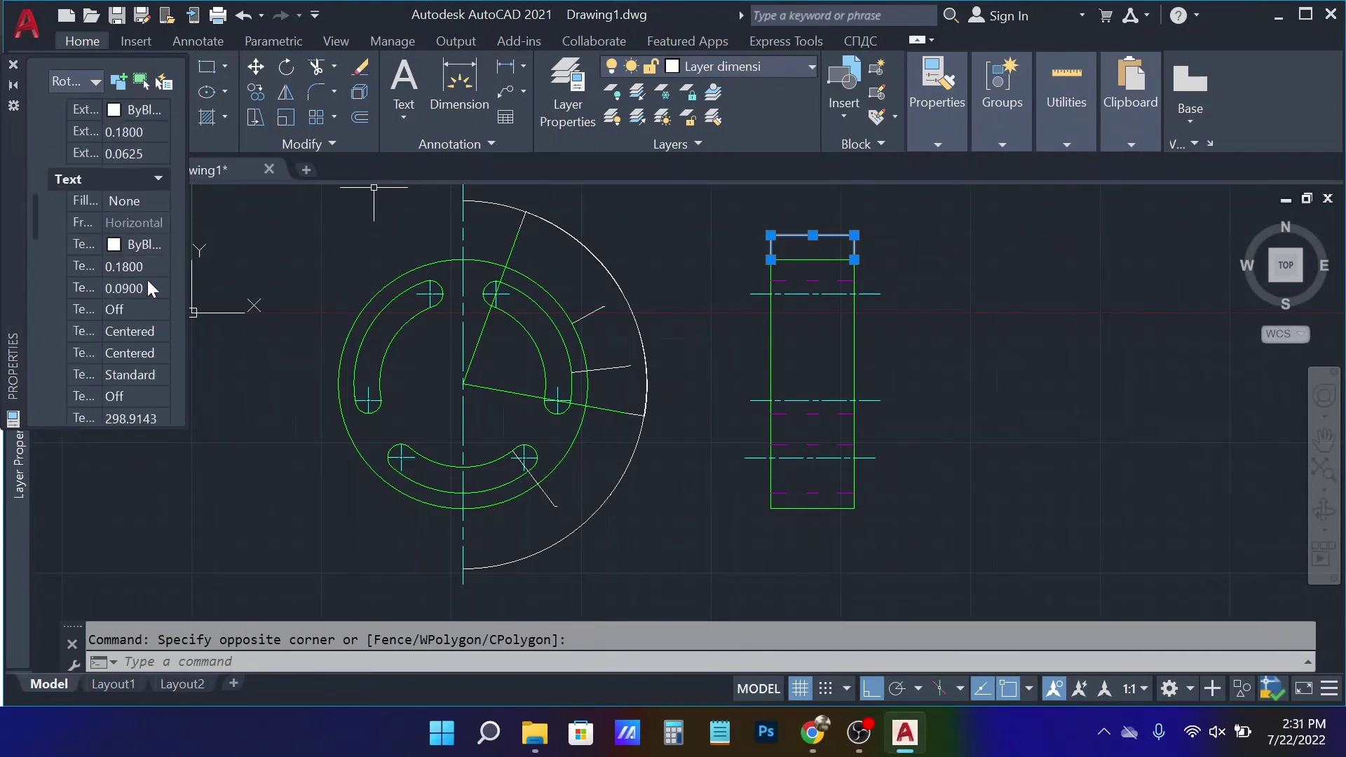
left_click(130, 266)
type("1")
key("Tab")
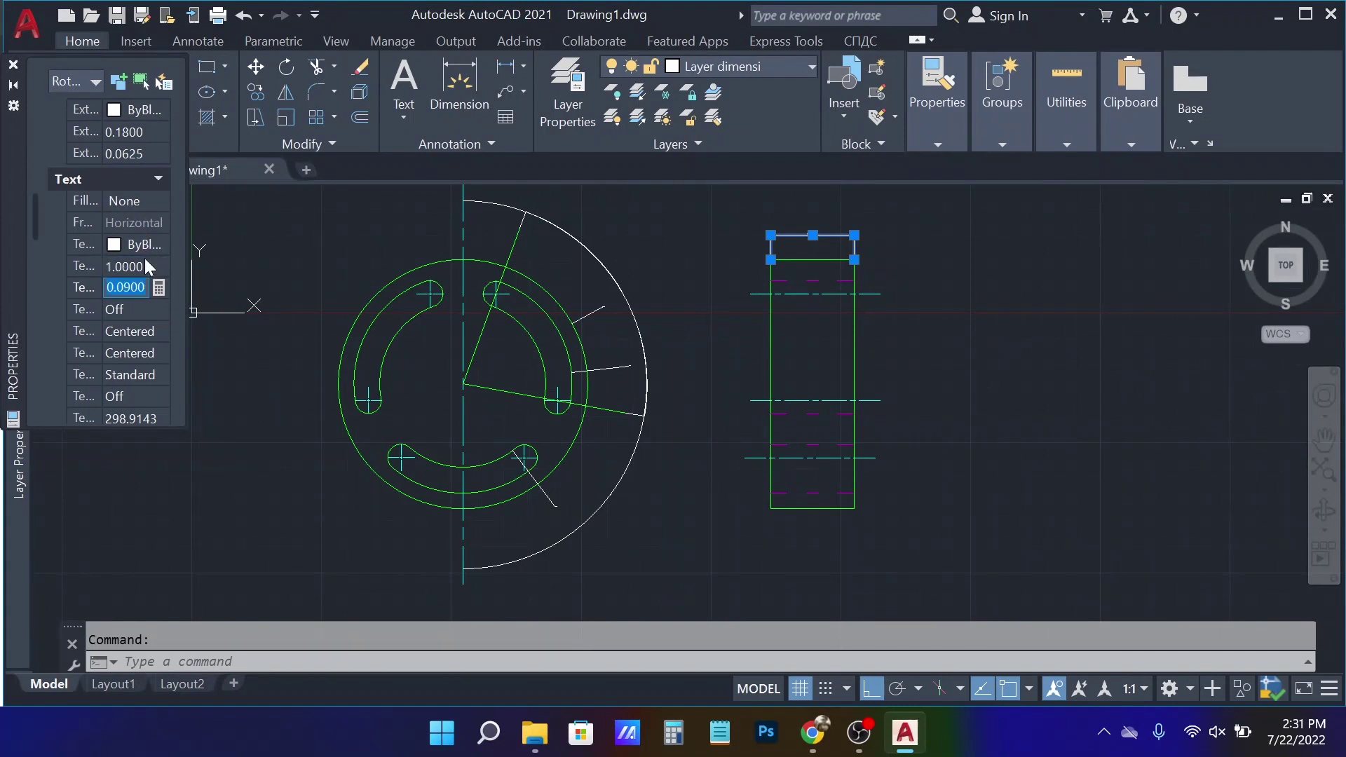
mouse_move(103, 265)
left_mouse_down()
mouse_move(132, 264)
mouse_move(112, 264)
left_mouse_up()
key("Escape")
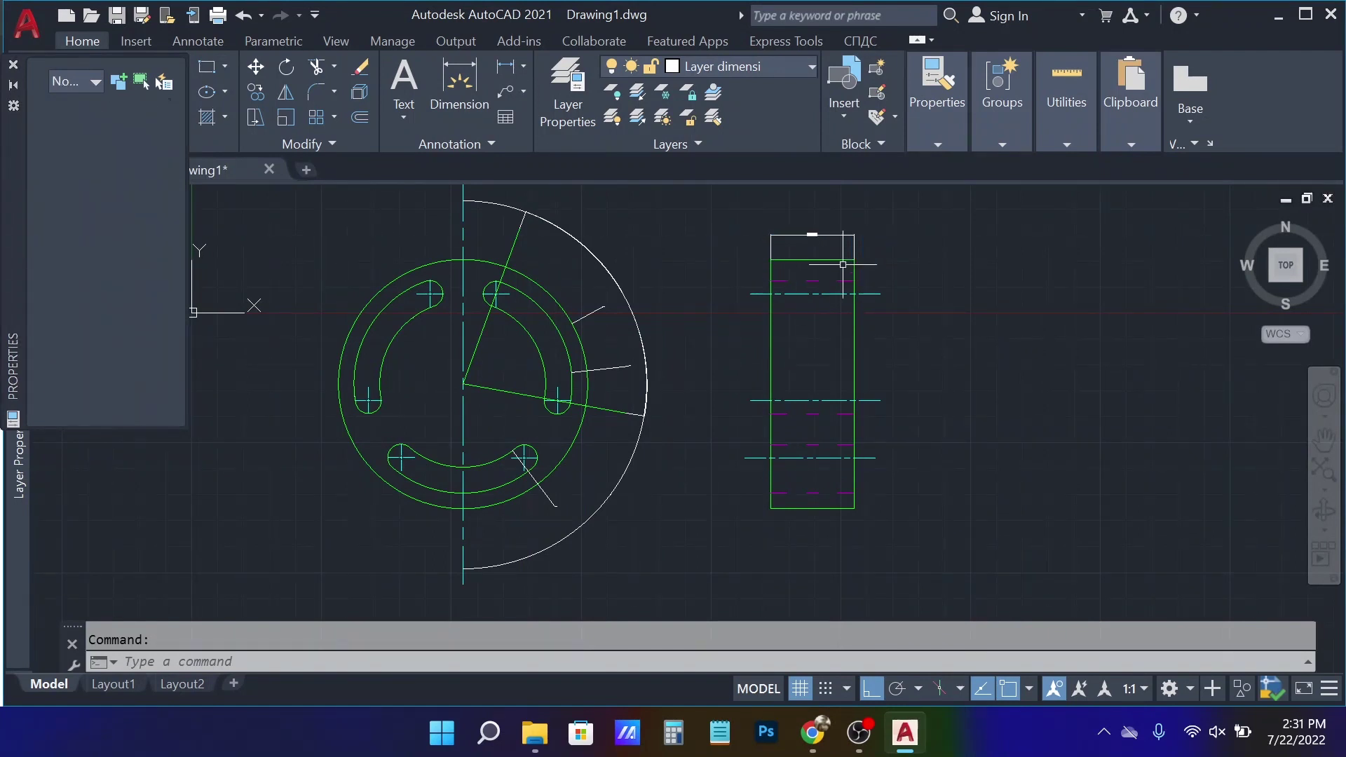
- Reselect the 40 dimension and settle its text height at 5
left_click(792, 235)
scroll(166, 295, "down", 1)
scroll(164, 297, "down", 3)
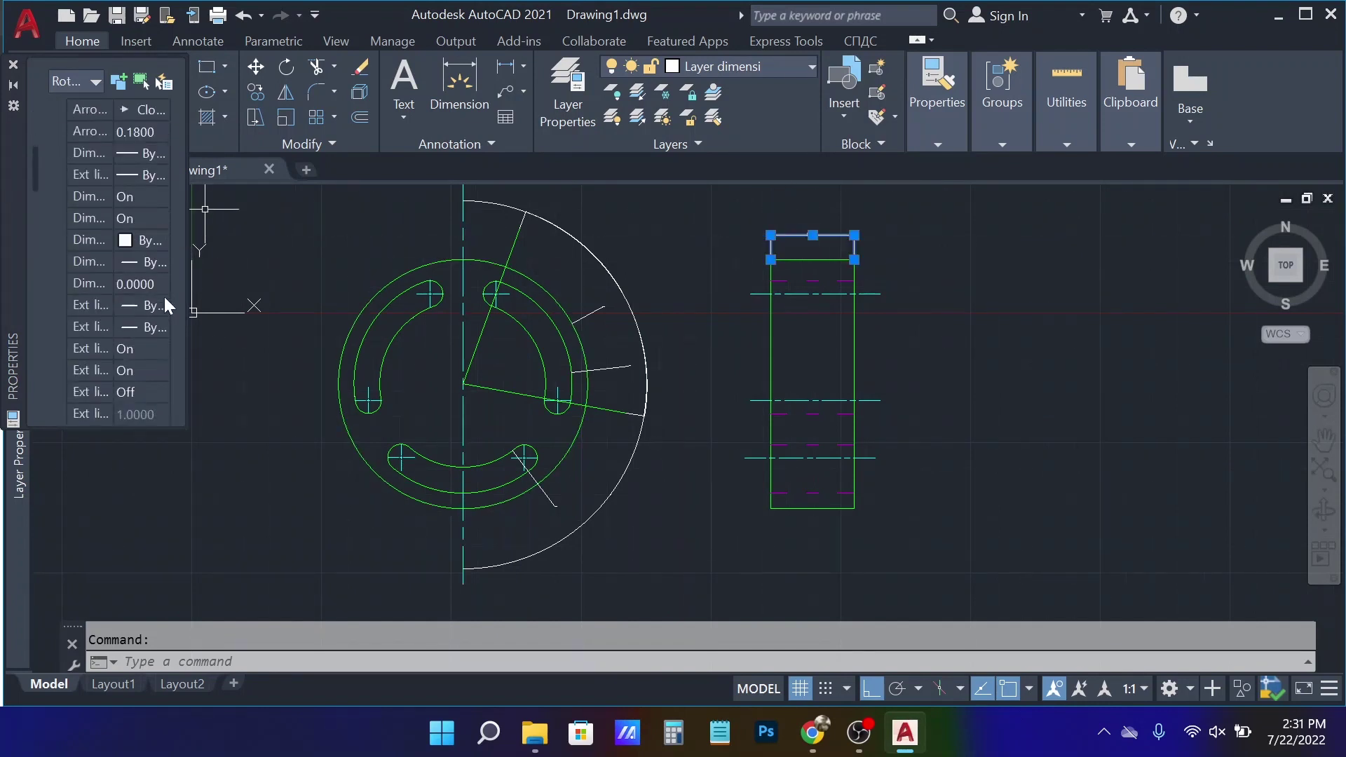
scroll(176, 263, "down", 2)
scroll(170, 270, "down", 3)
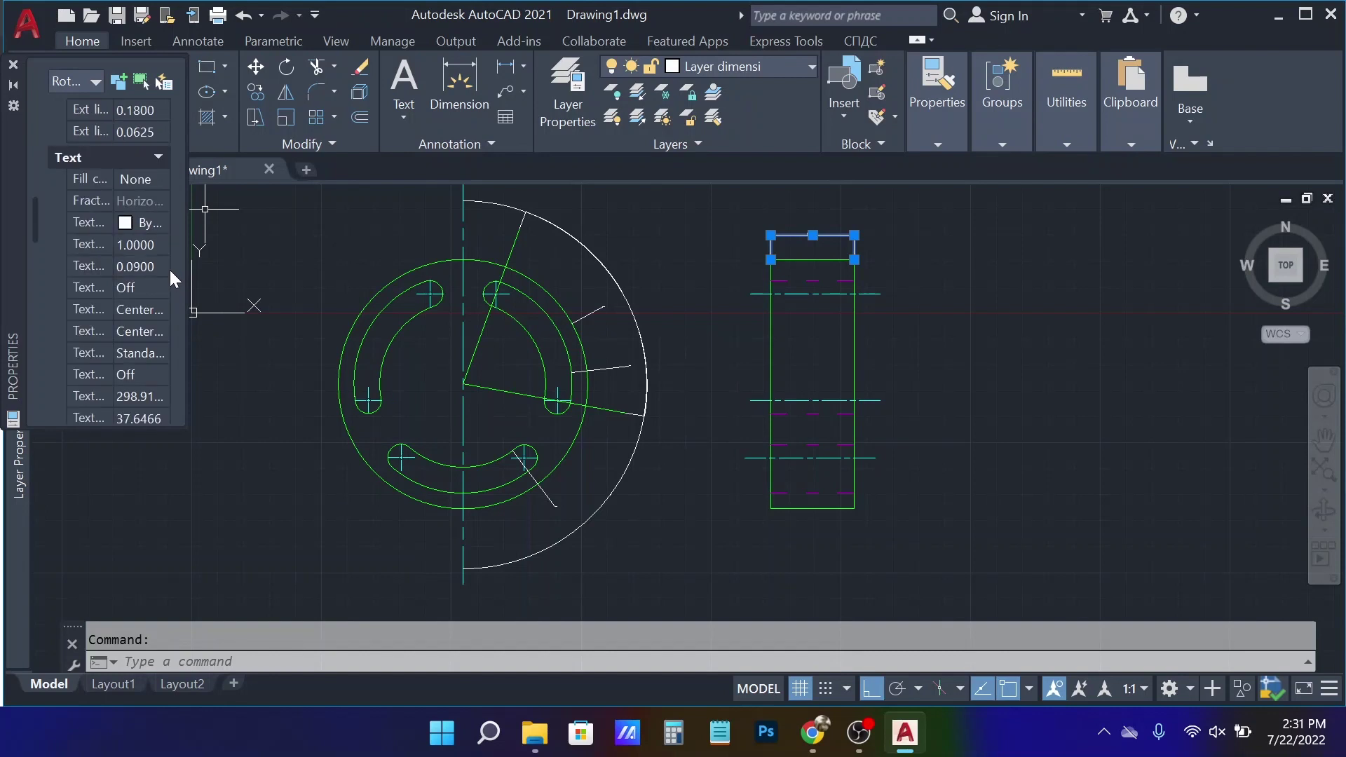
left_click(149, 251)
type("5")
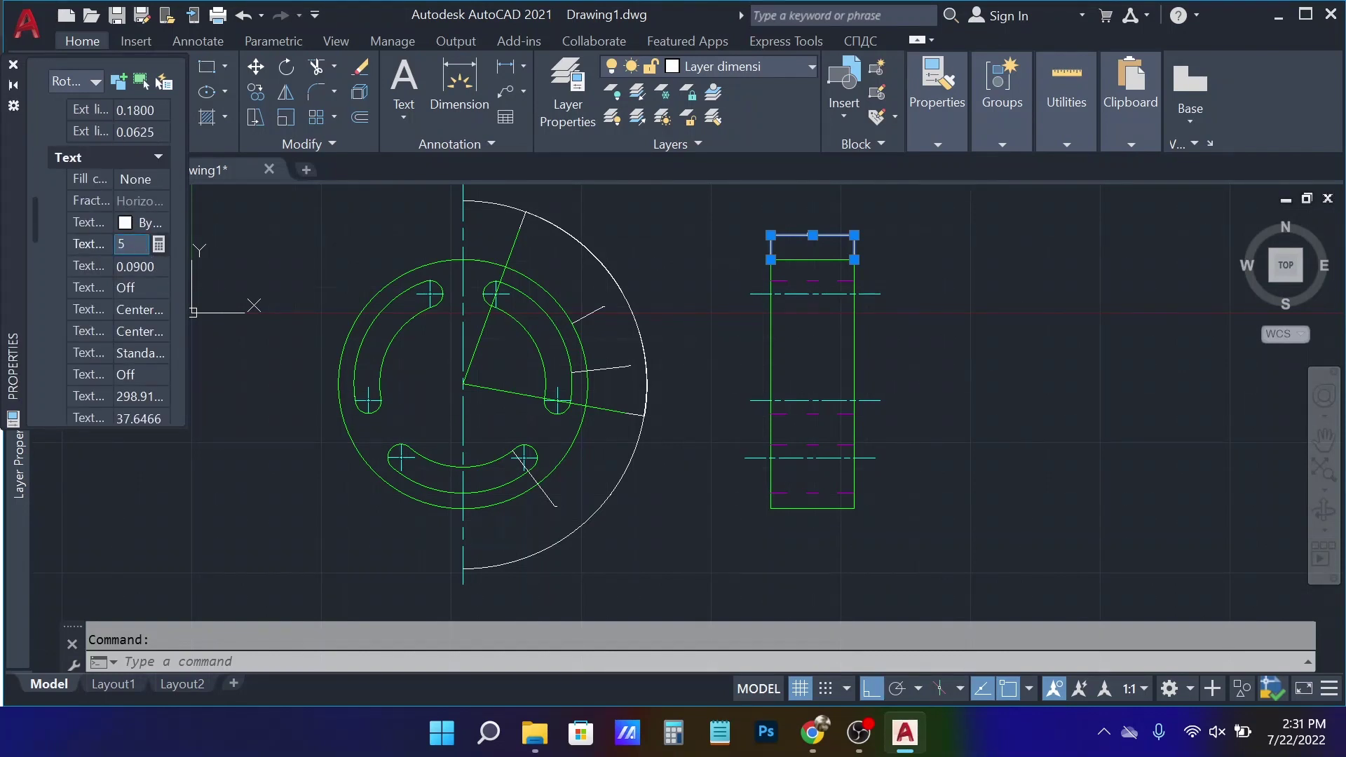
left_click(150, 262)
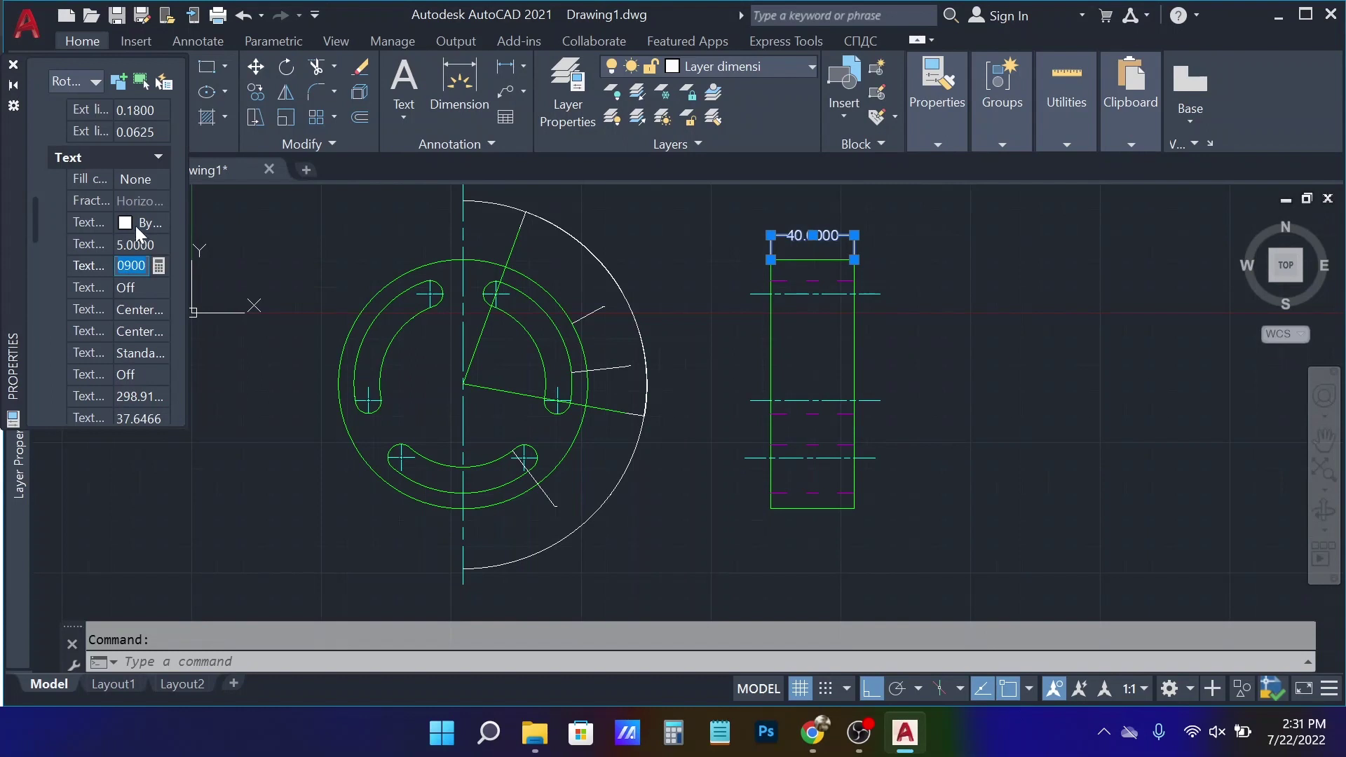
left_click(137, 245)
type("3")
key("Return")
left_click(135, 249)
type("5")
key("Return")
- Widen the Properties palette columns so property names and values are readable
left_click_drag(114, 283, 140, 285)
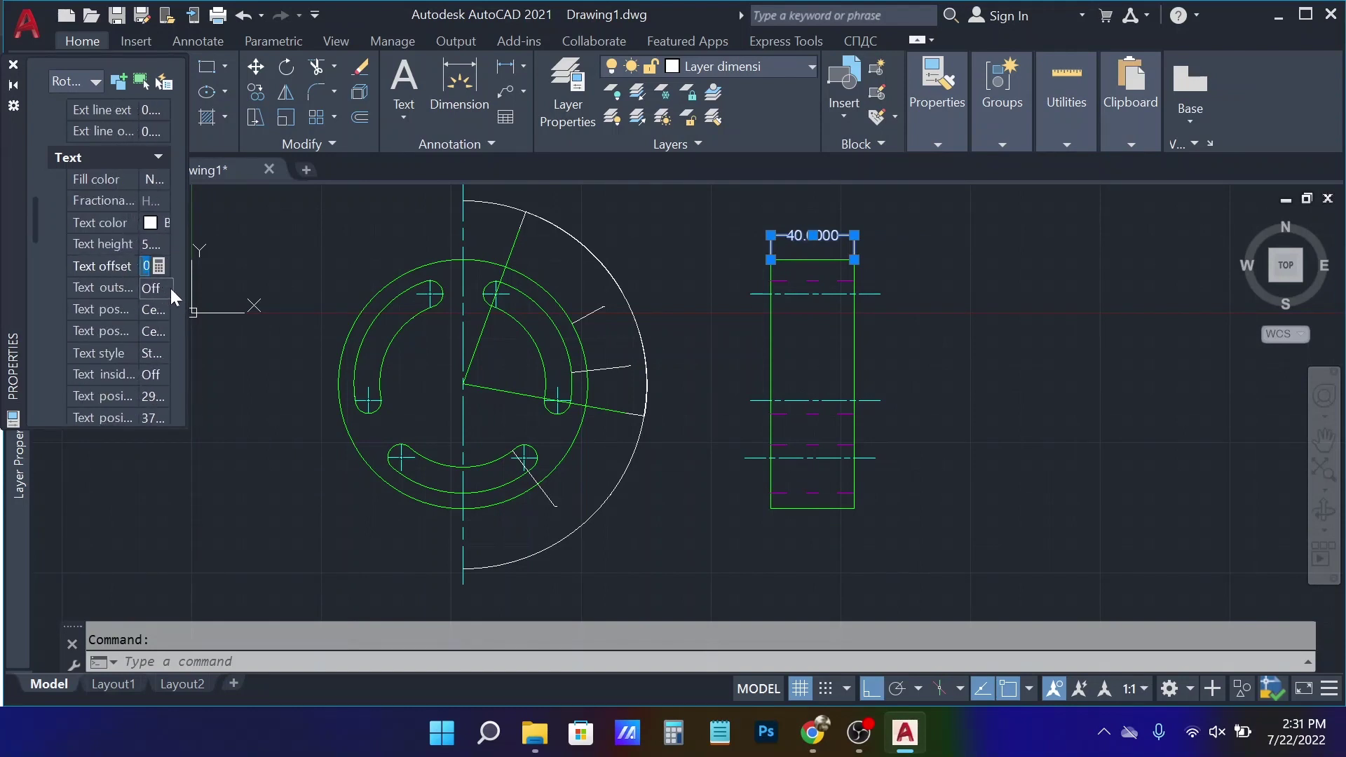
left_click_drag(186, 238, 373, 240)
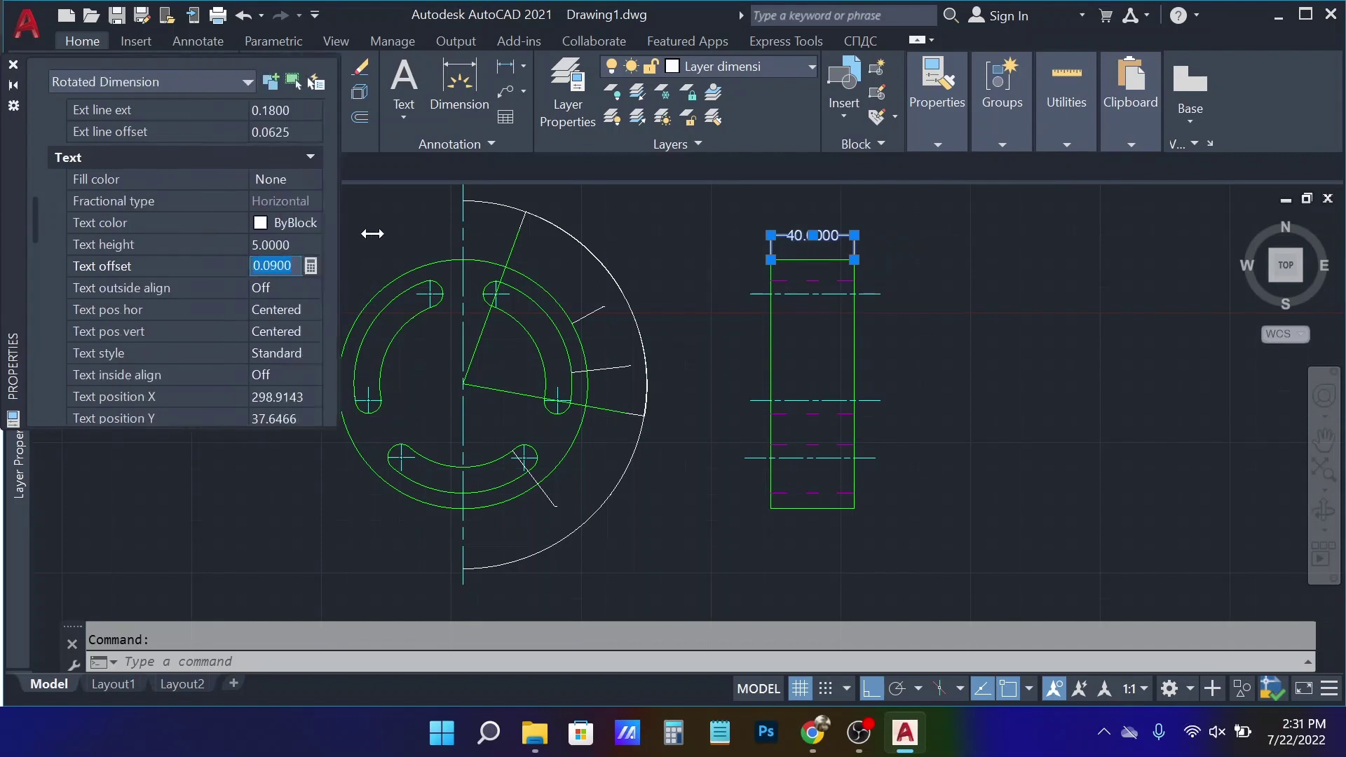
left_click_drag(273, 238, 213, 236)
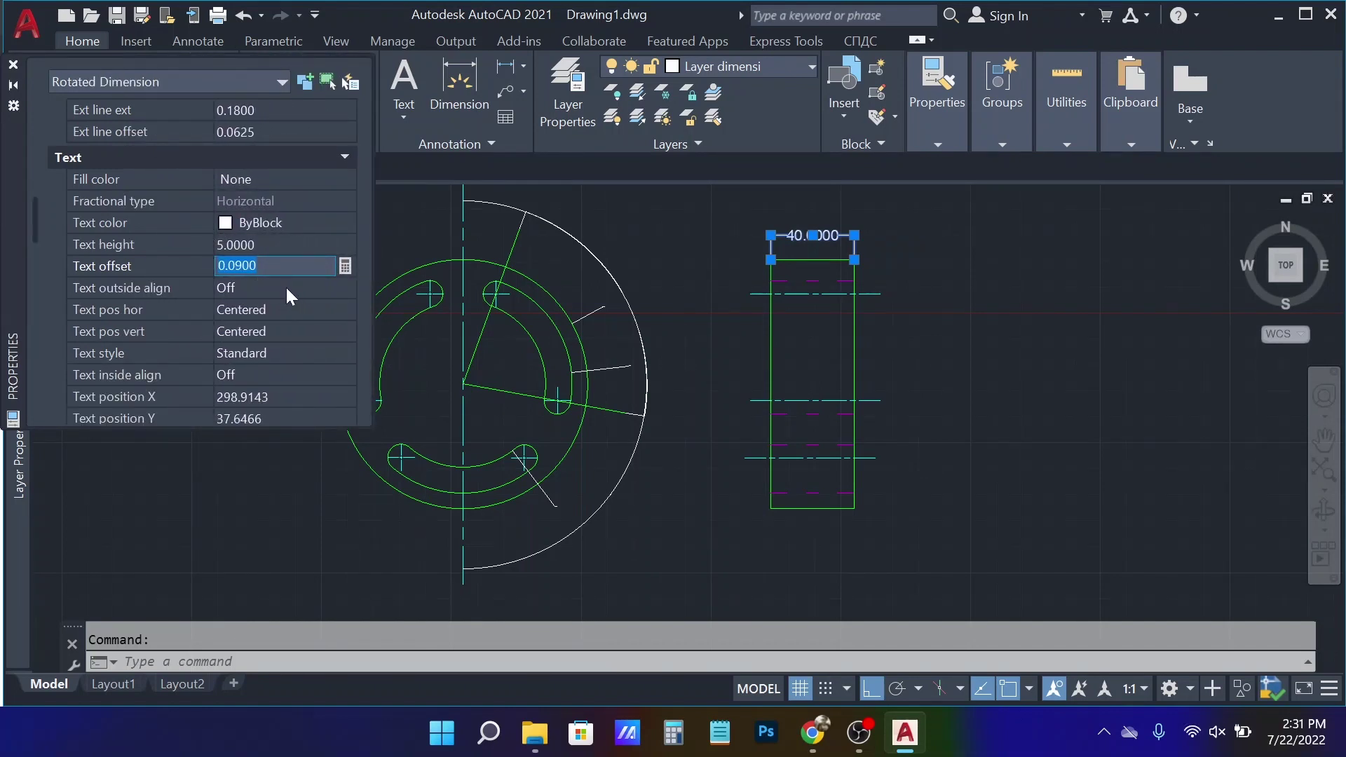
left_click(286, 307)
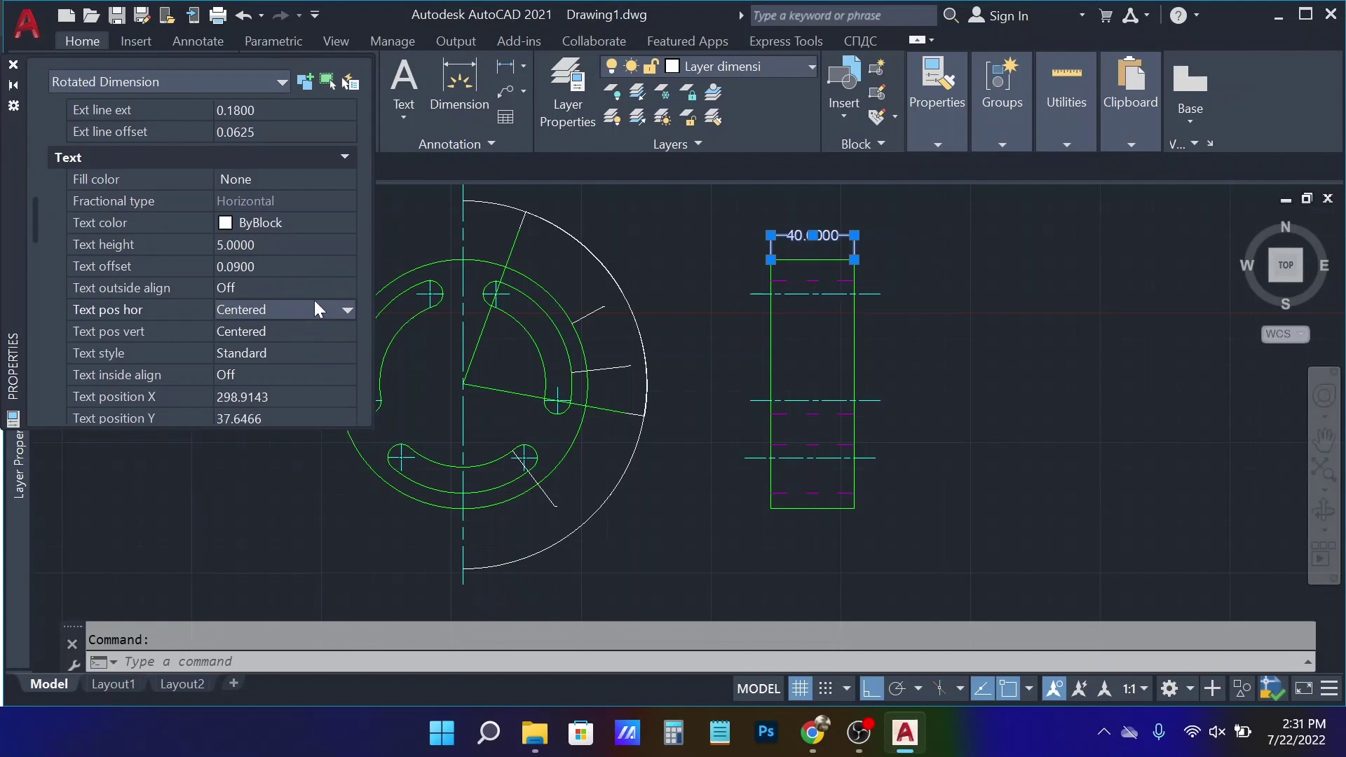
- Set Text pos vert to JIS, Text pos hor to Centered, and Text offset to 2
left_click(300, 352)
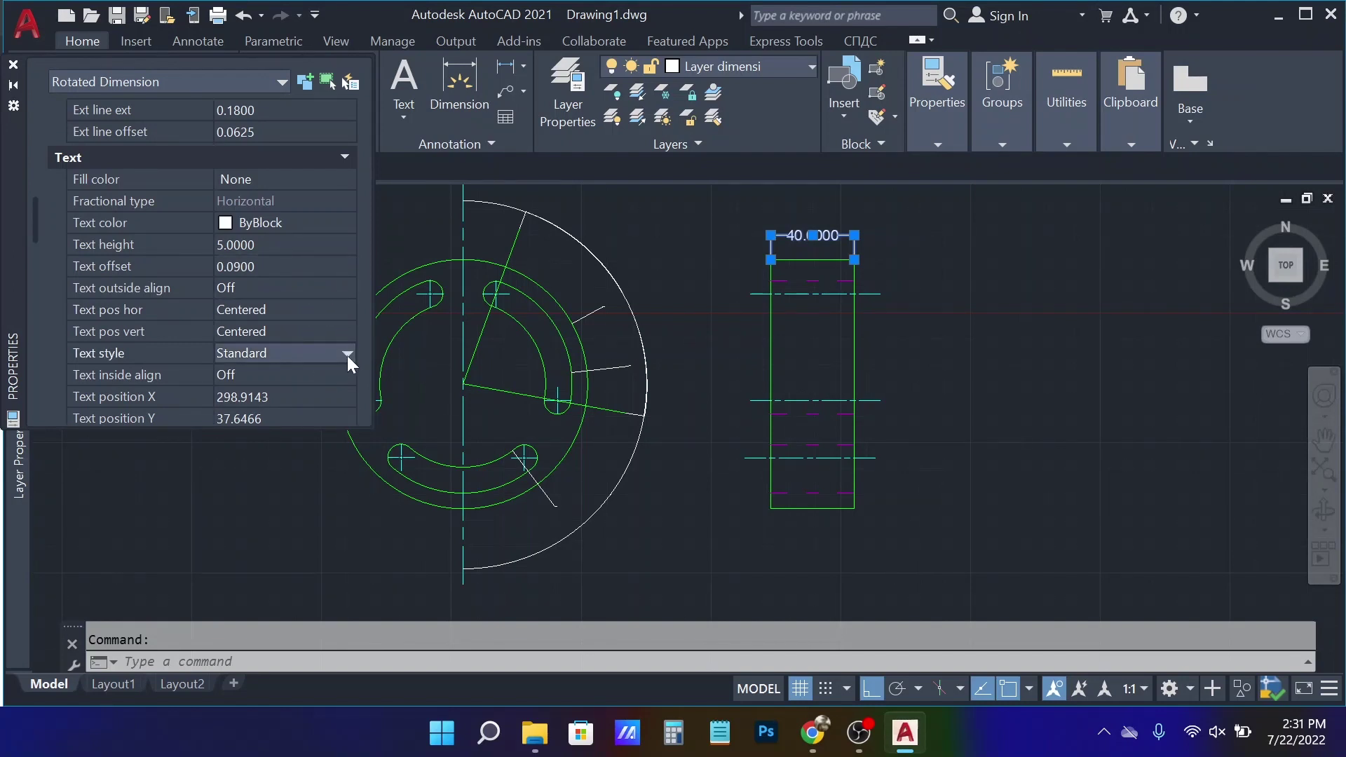
left_click(300, 332)
left_click(345, 330)
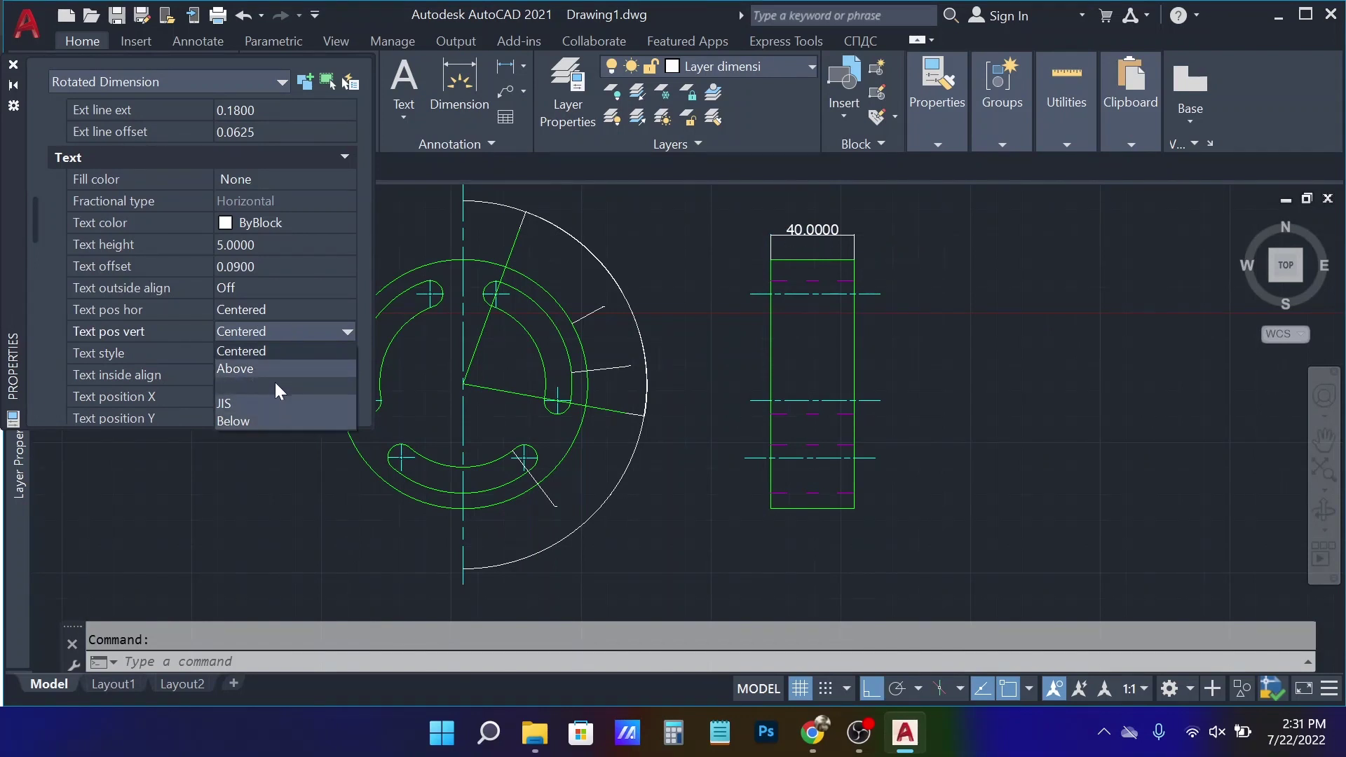
left_click(267, 406)
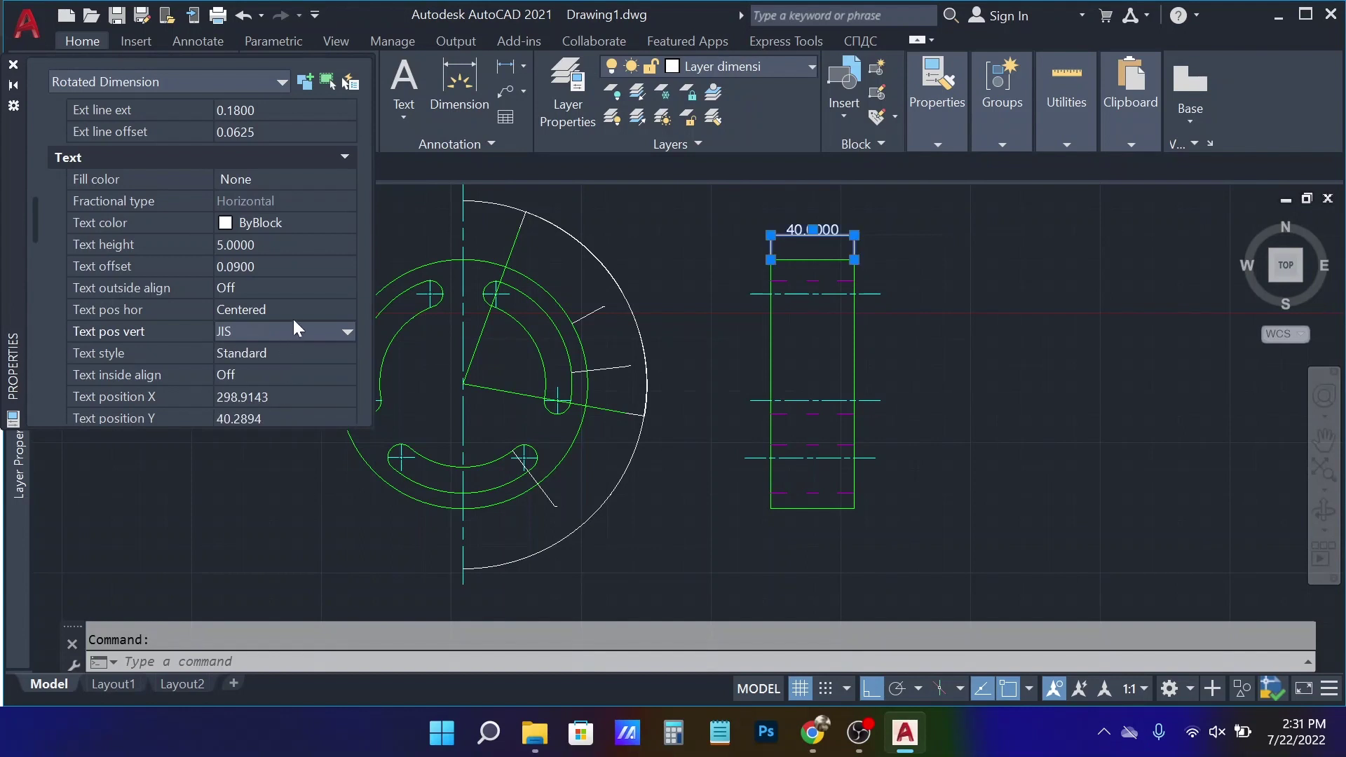
left_click(294, 316)
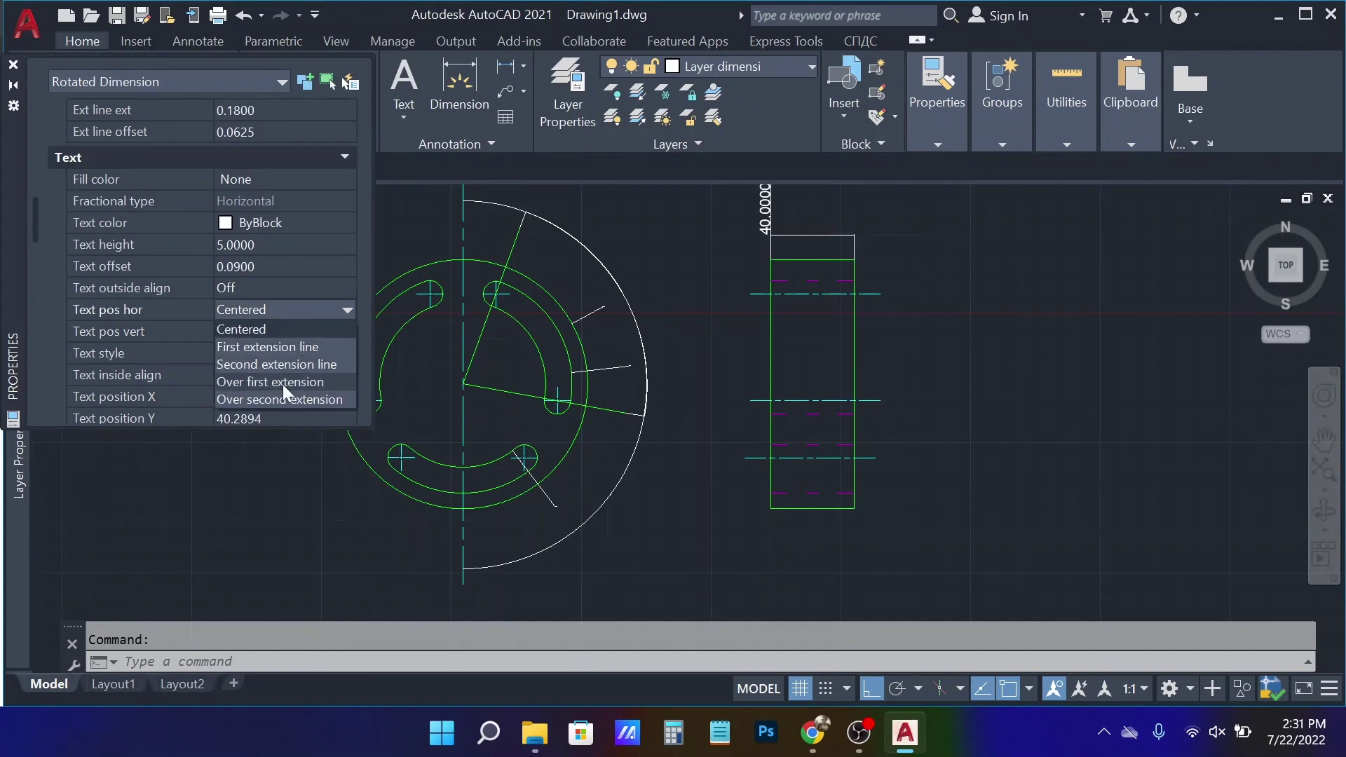
left_click(272, 335)
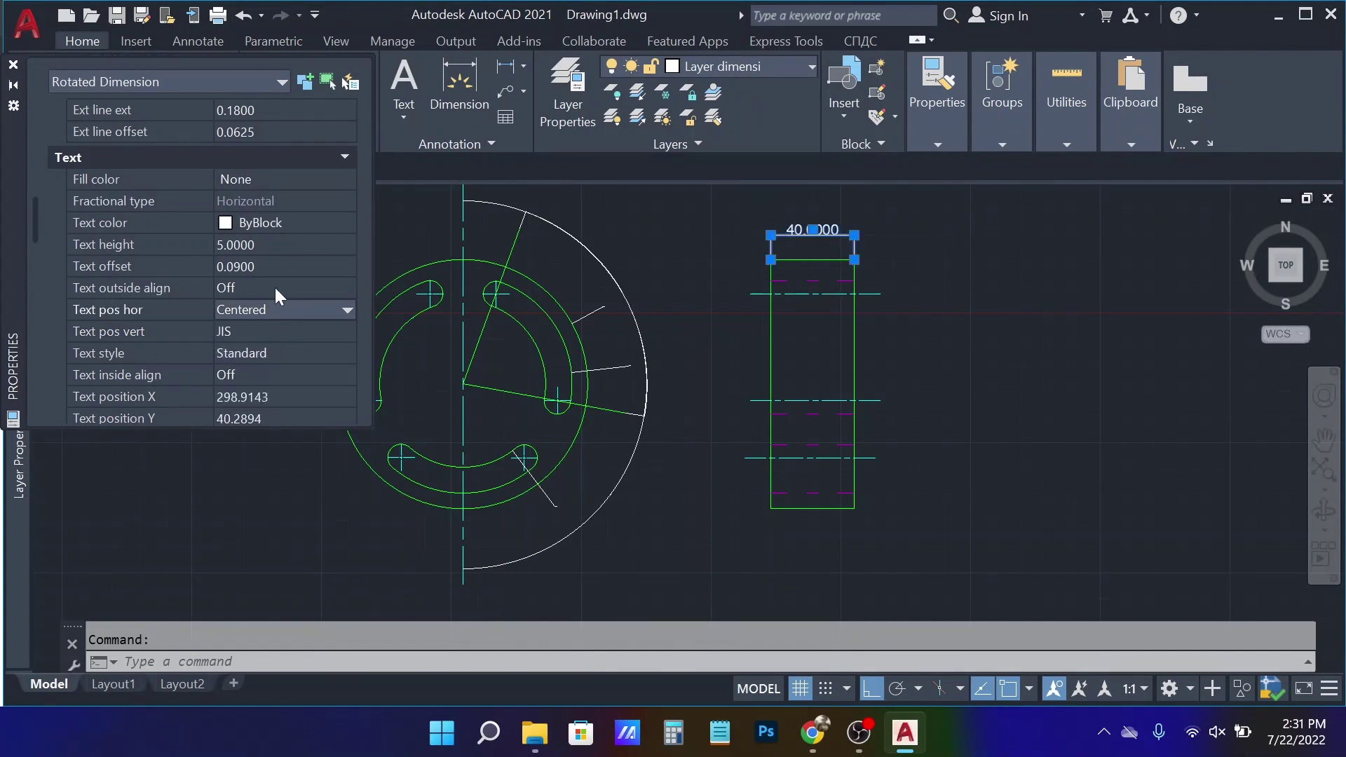
left_click(306, 271)
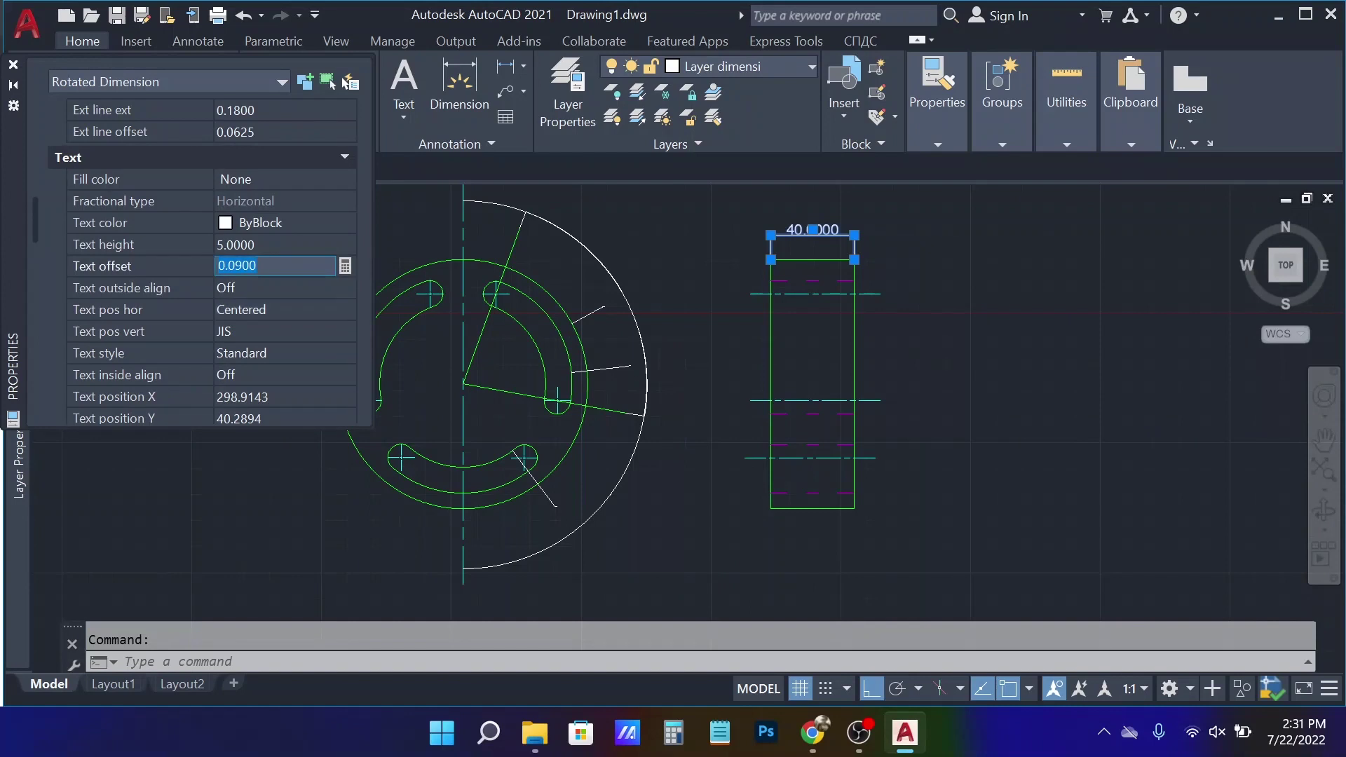
type("2")
key("Return")
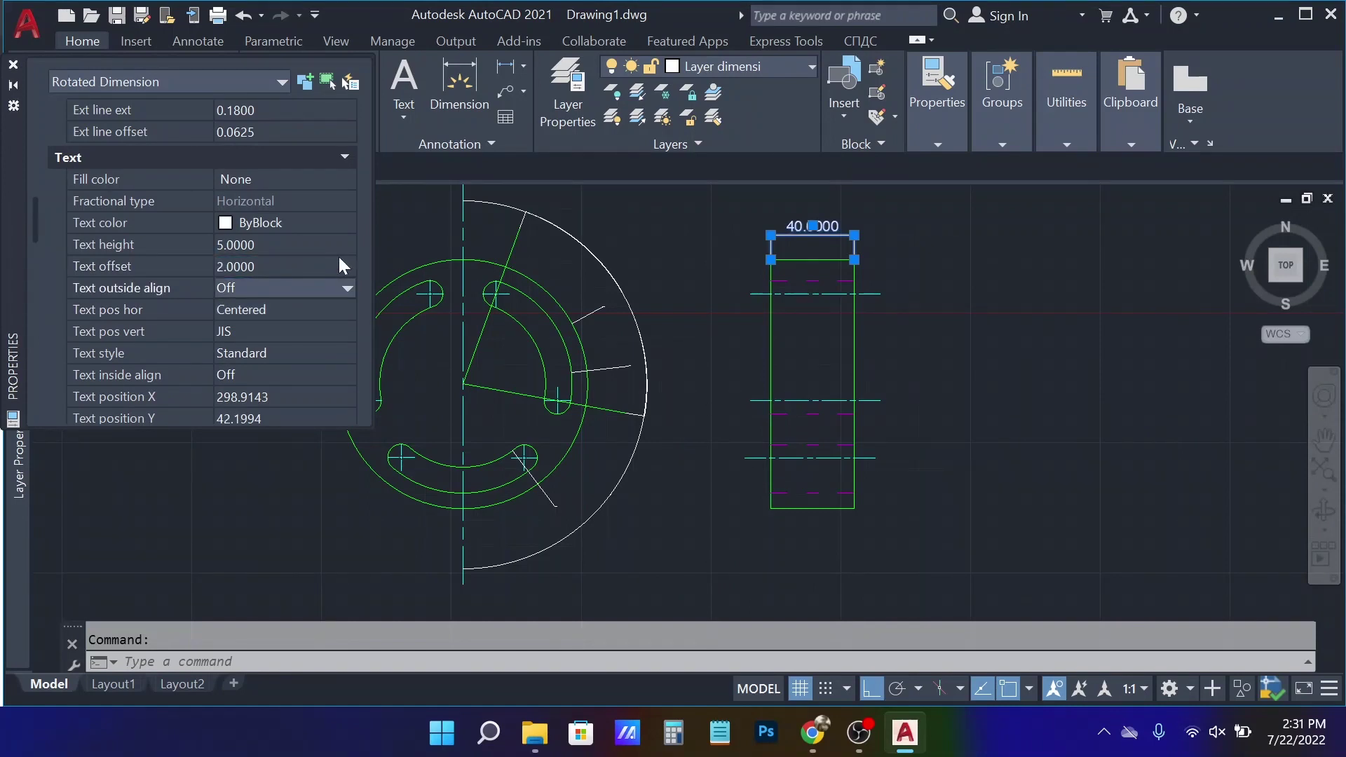
- Set the 40.0000 dimension's arrow size to 3, after briefly trying 2
scroll(345, 344, "down", 3)
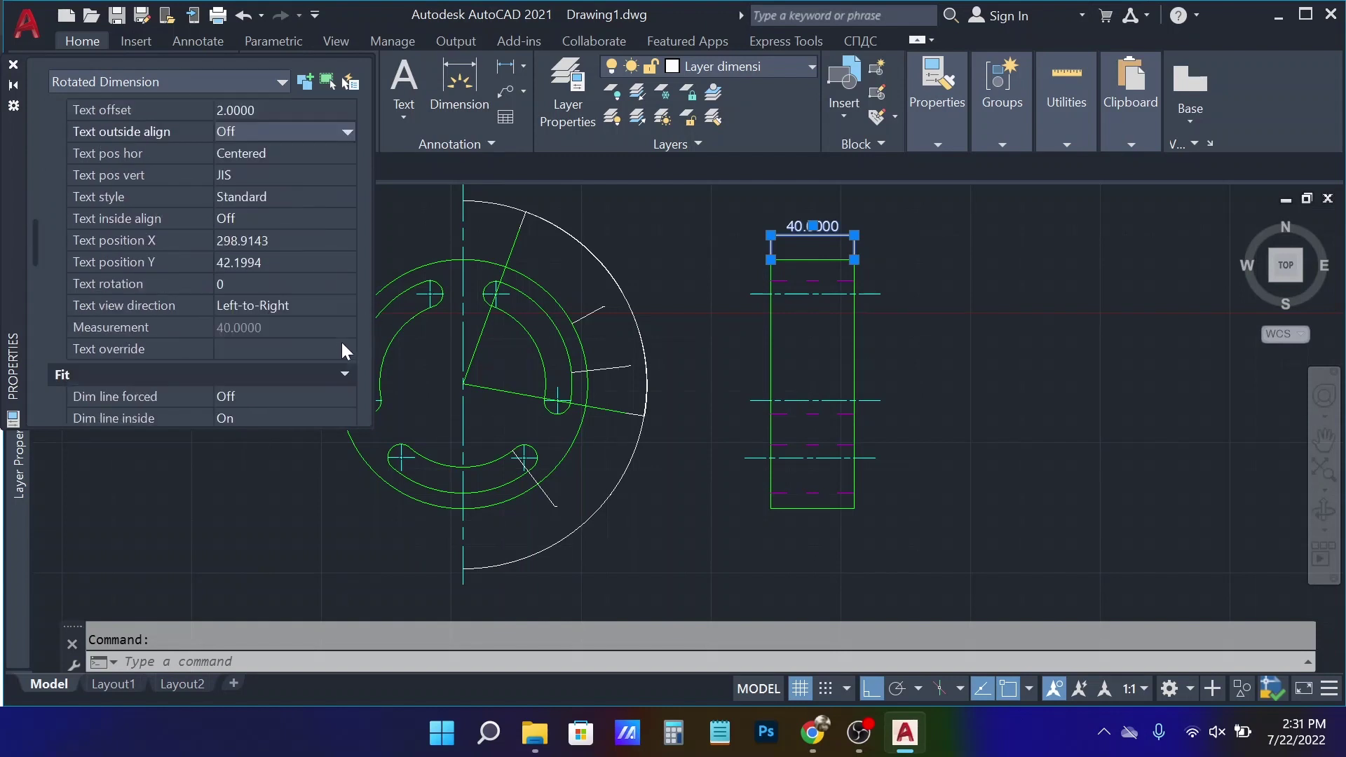
scroll(356, 342, "up", 2)
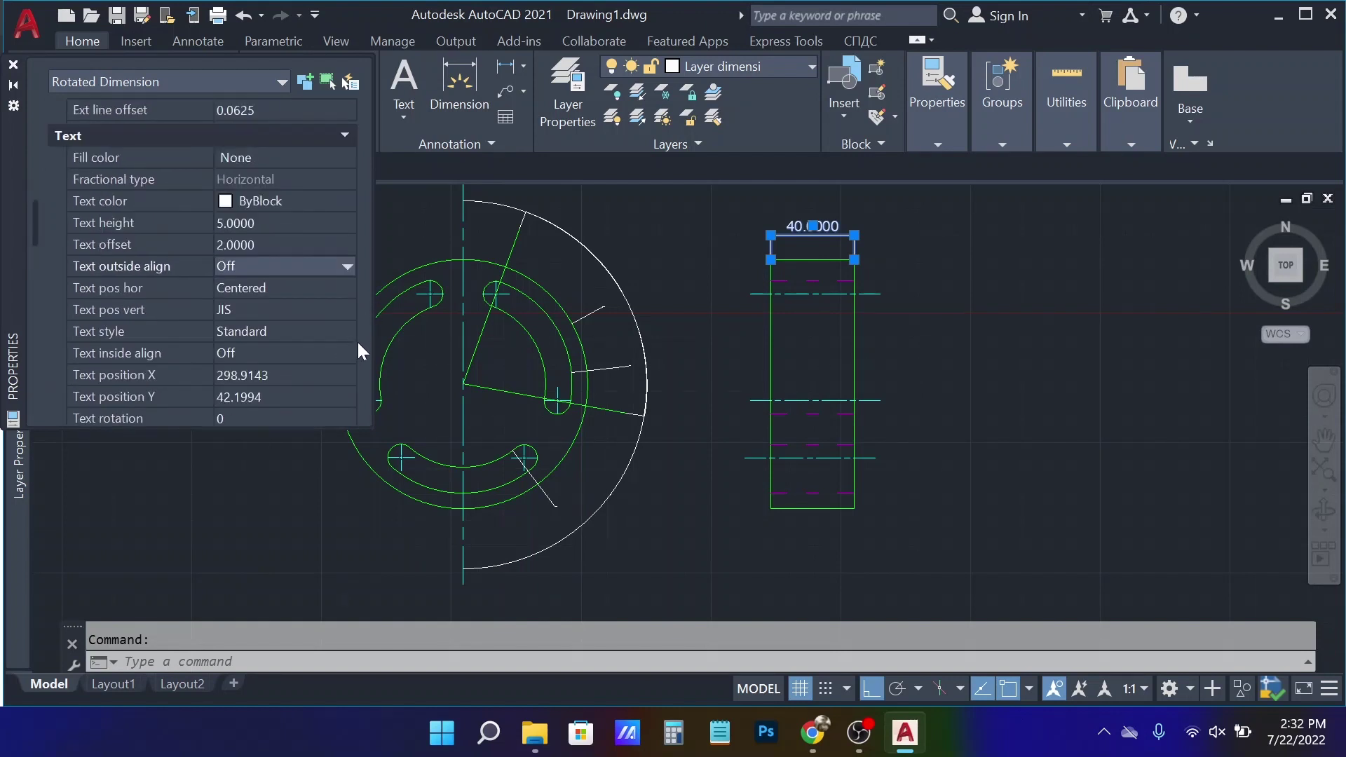
scroll(357, 341, "up", 8)
left_click(254, 203)
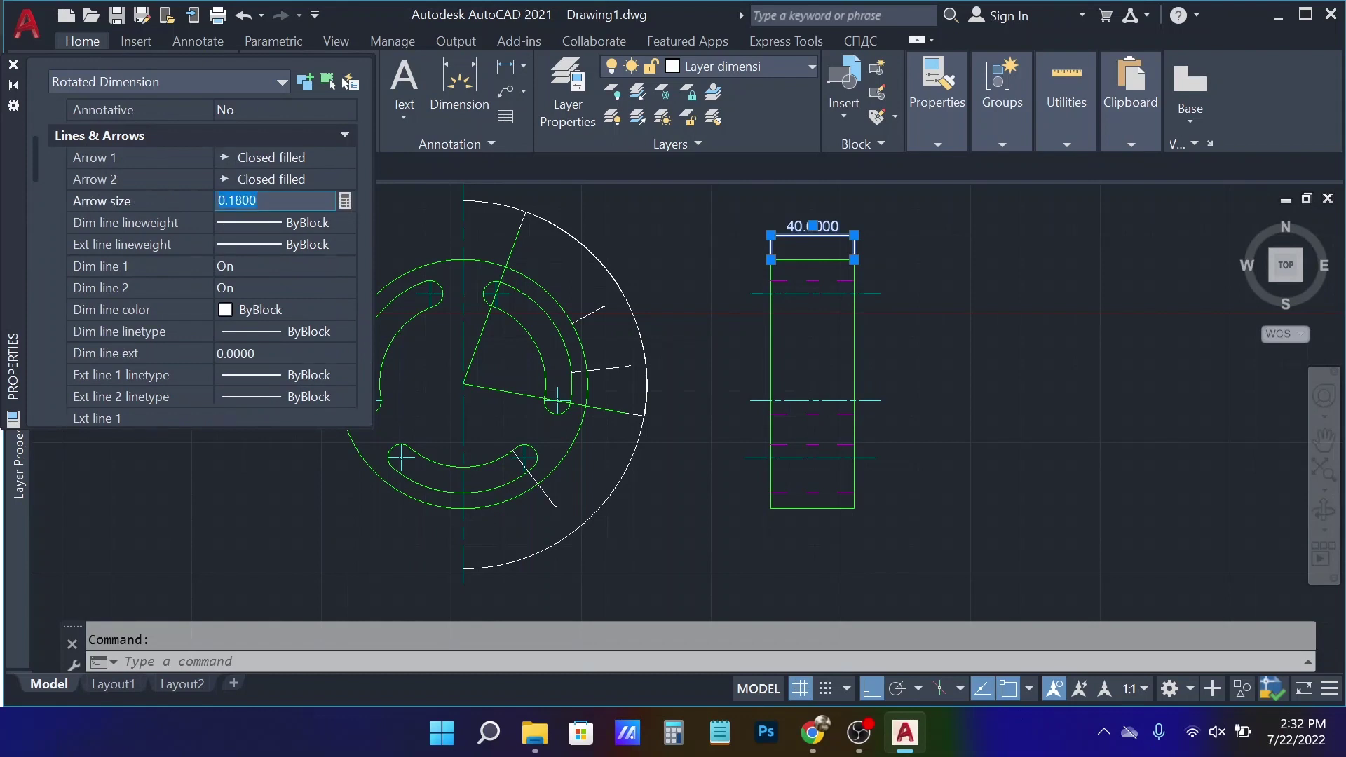
type("2")
key("Return")
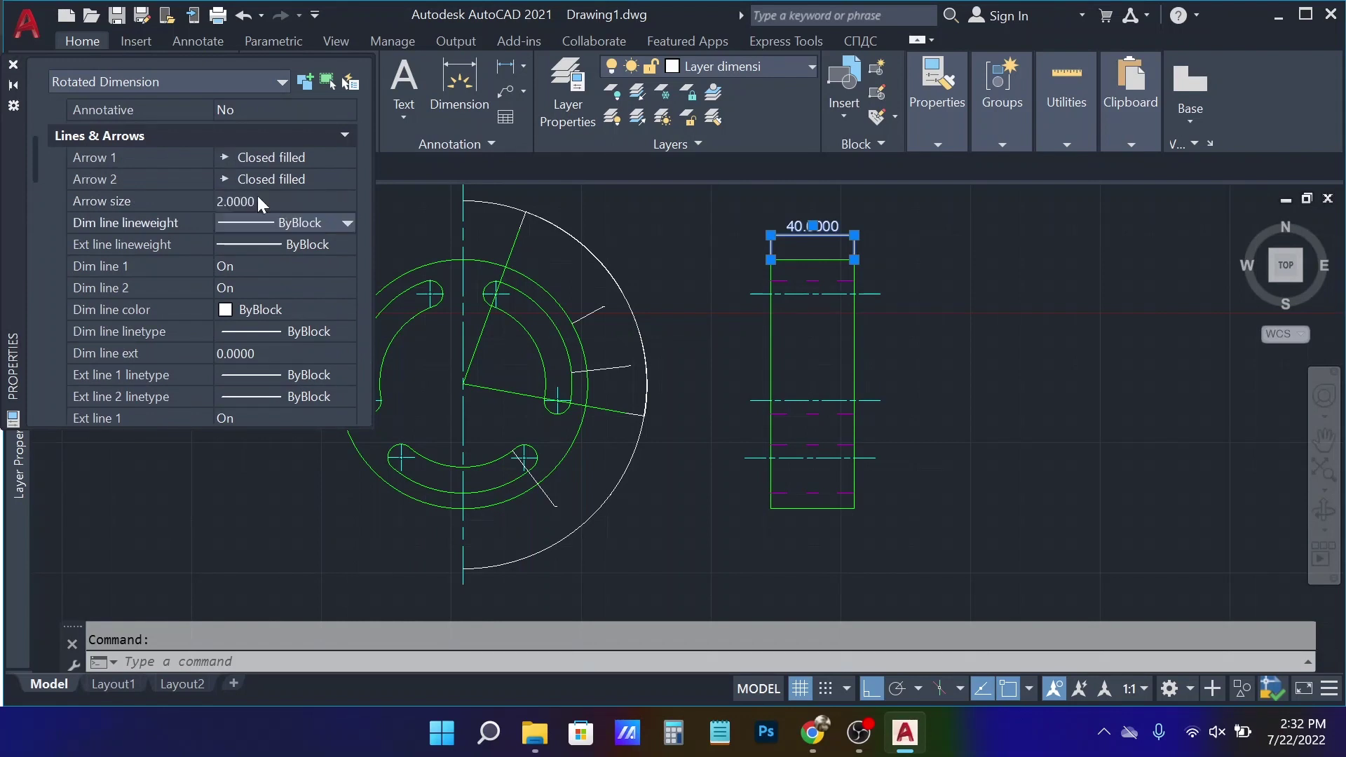
scroll(356, 263, "down", 5)
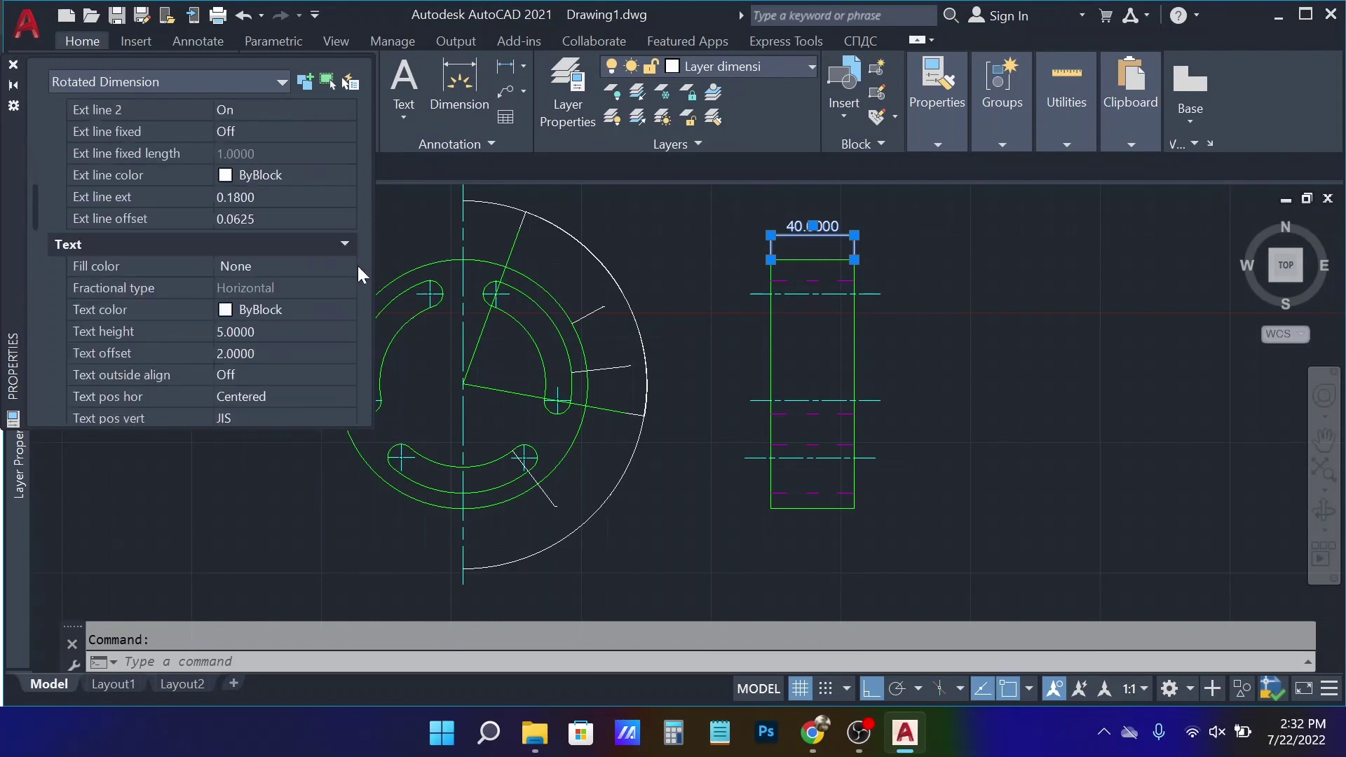
scroll(356, 264, "up", 5)
left_click(236, 201)
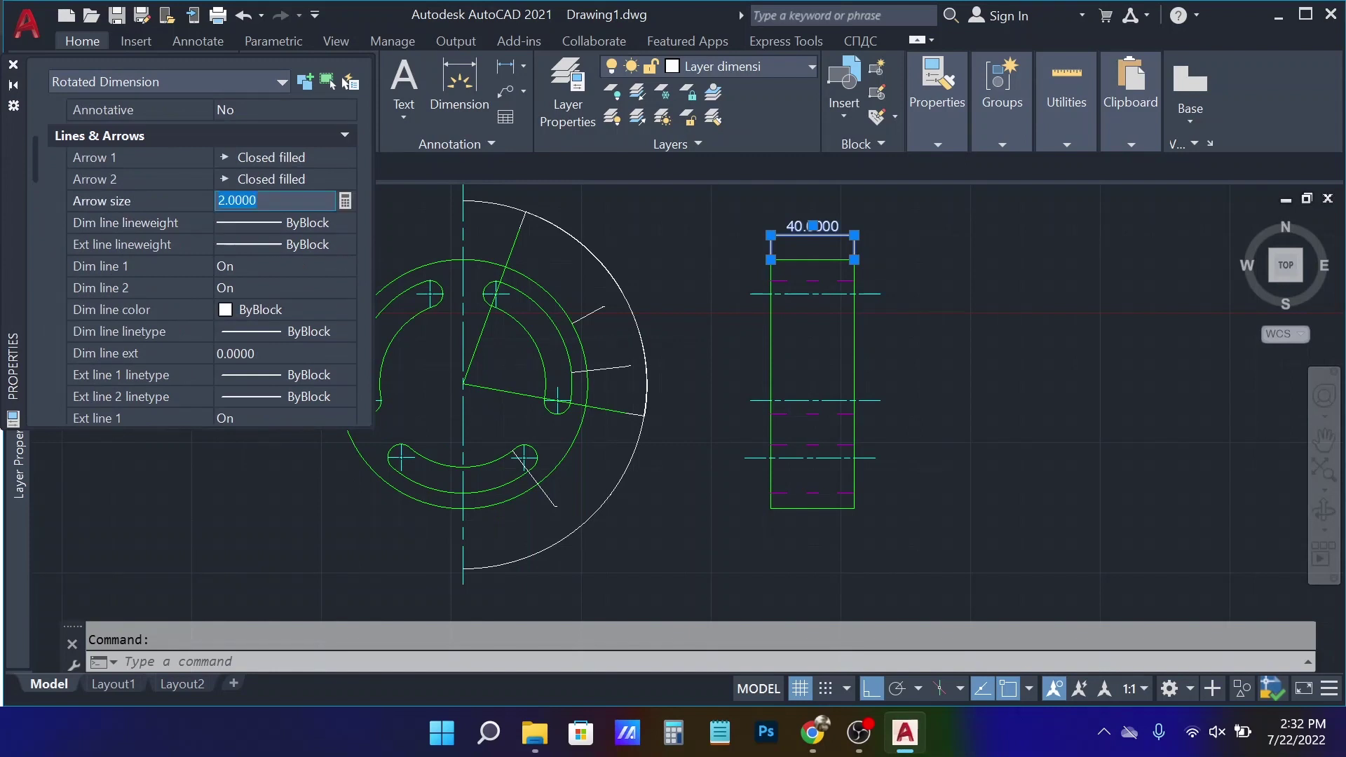
type("3")
key("Return")
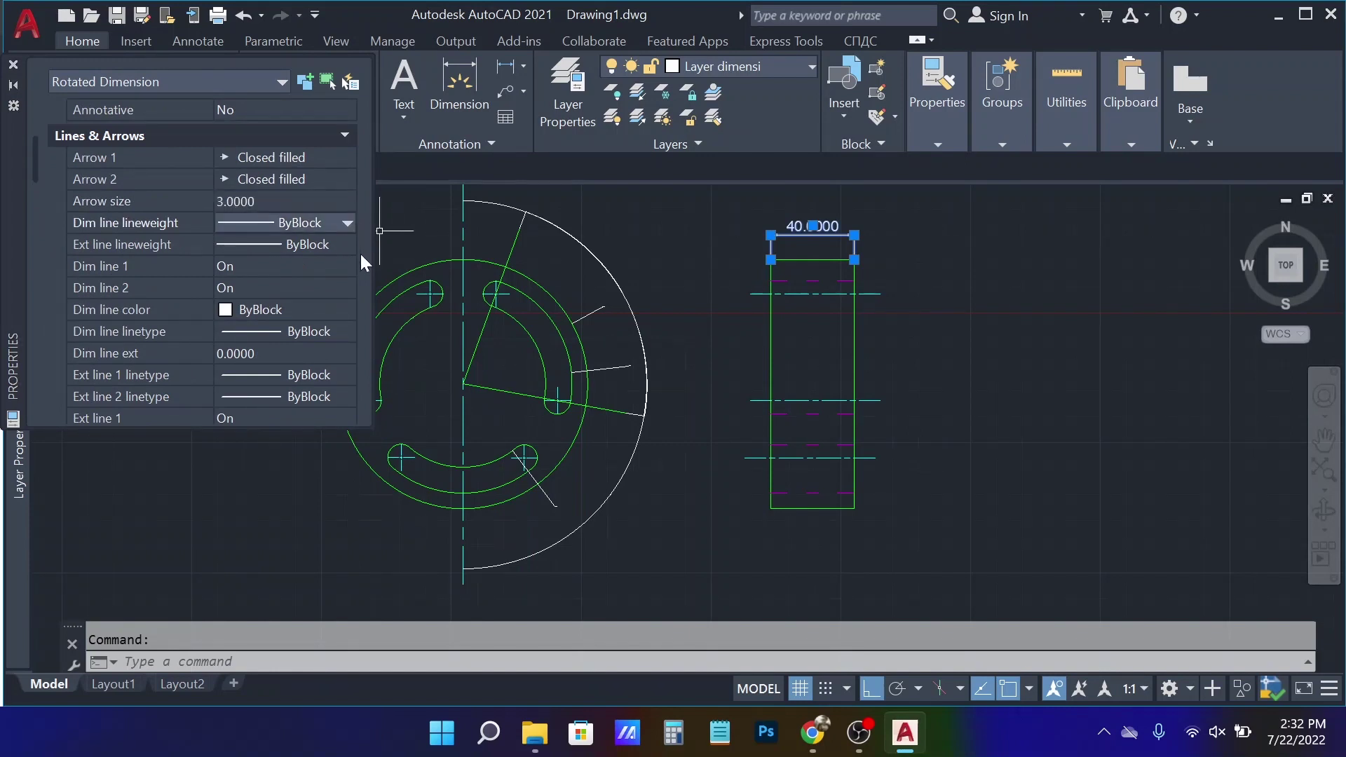
- Set the dimension line extension to 2
scroll(364, 296, "down", 1)
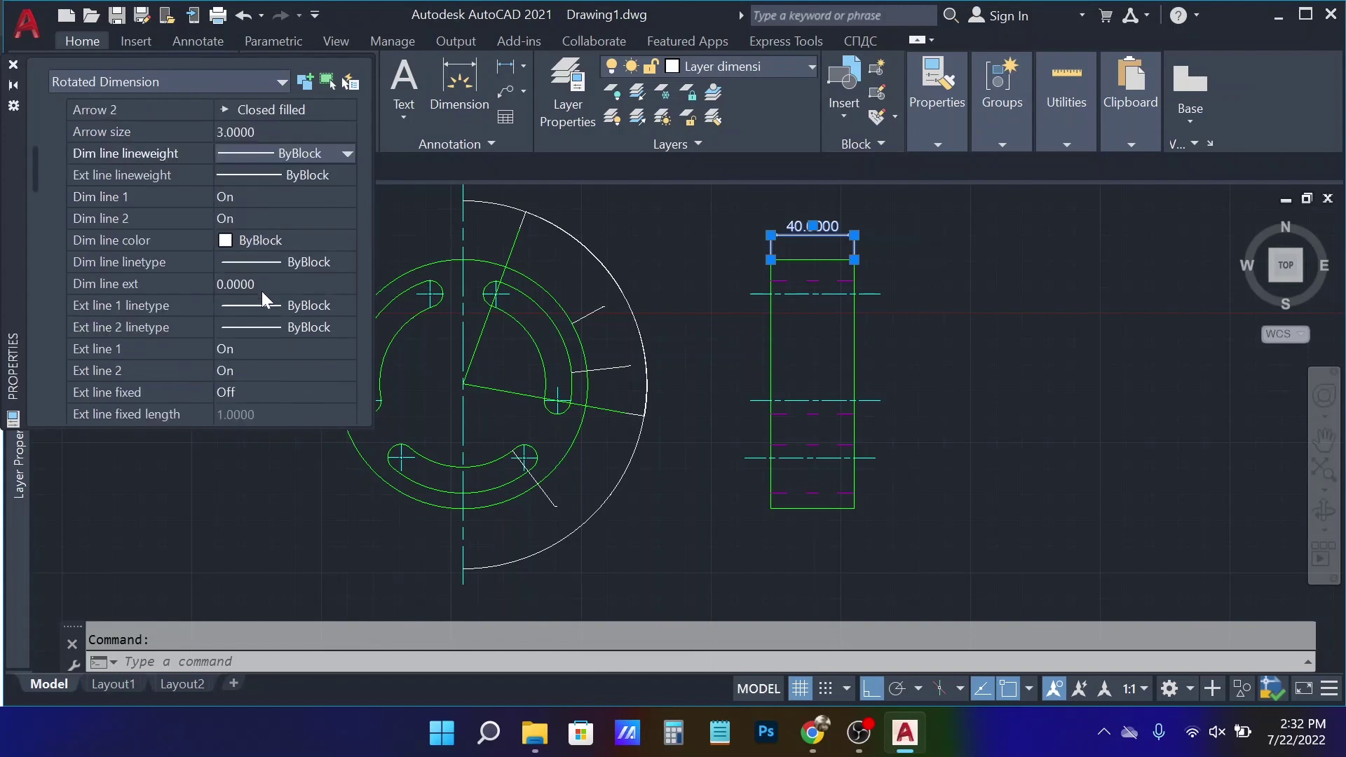
scroll(262, 291, "down", 2)
scroll(148, 236, "down", 1)
scroll(168, 267, "up", 1)
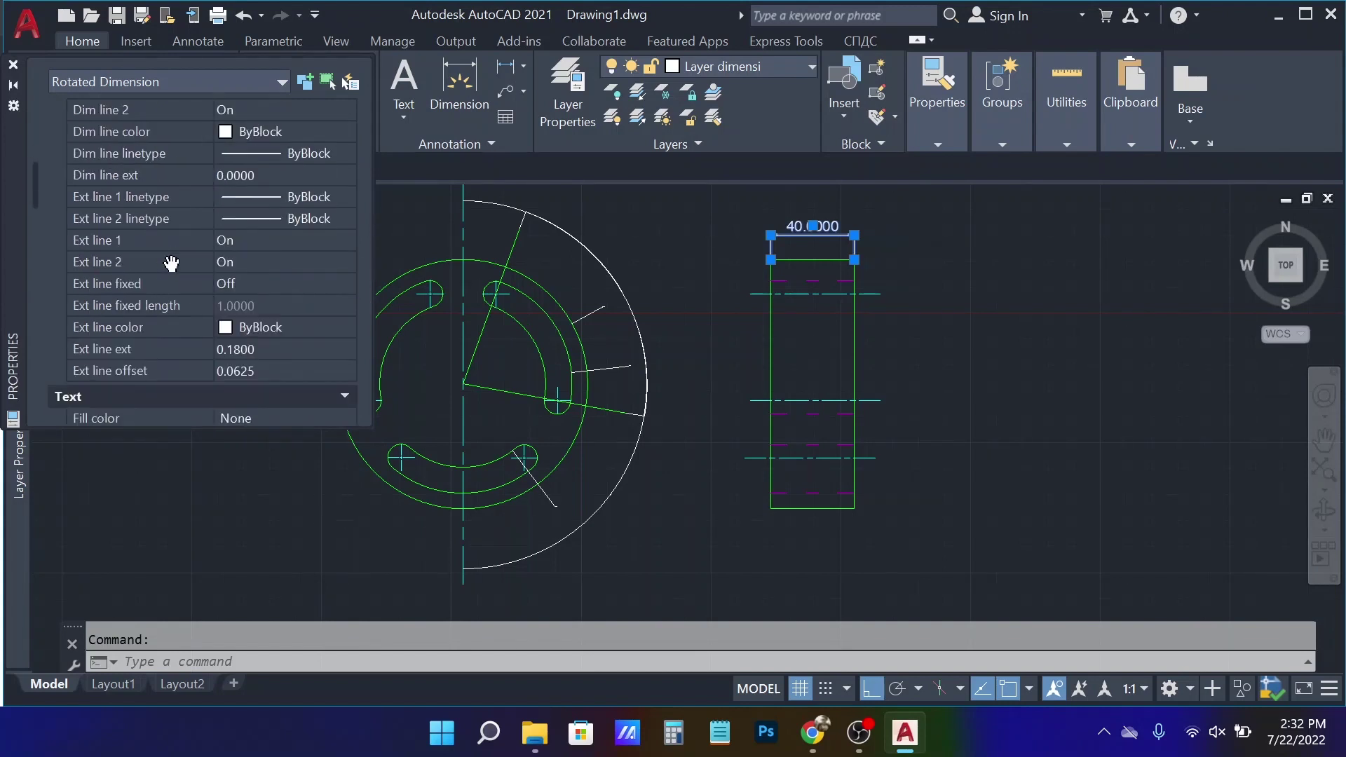
scroll(168, 265, "up", 2)
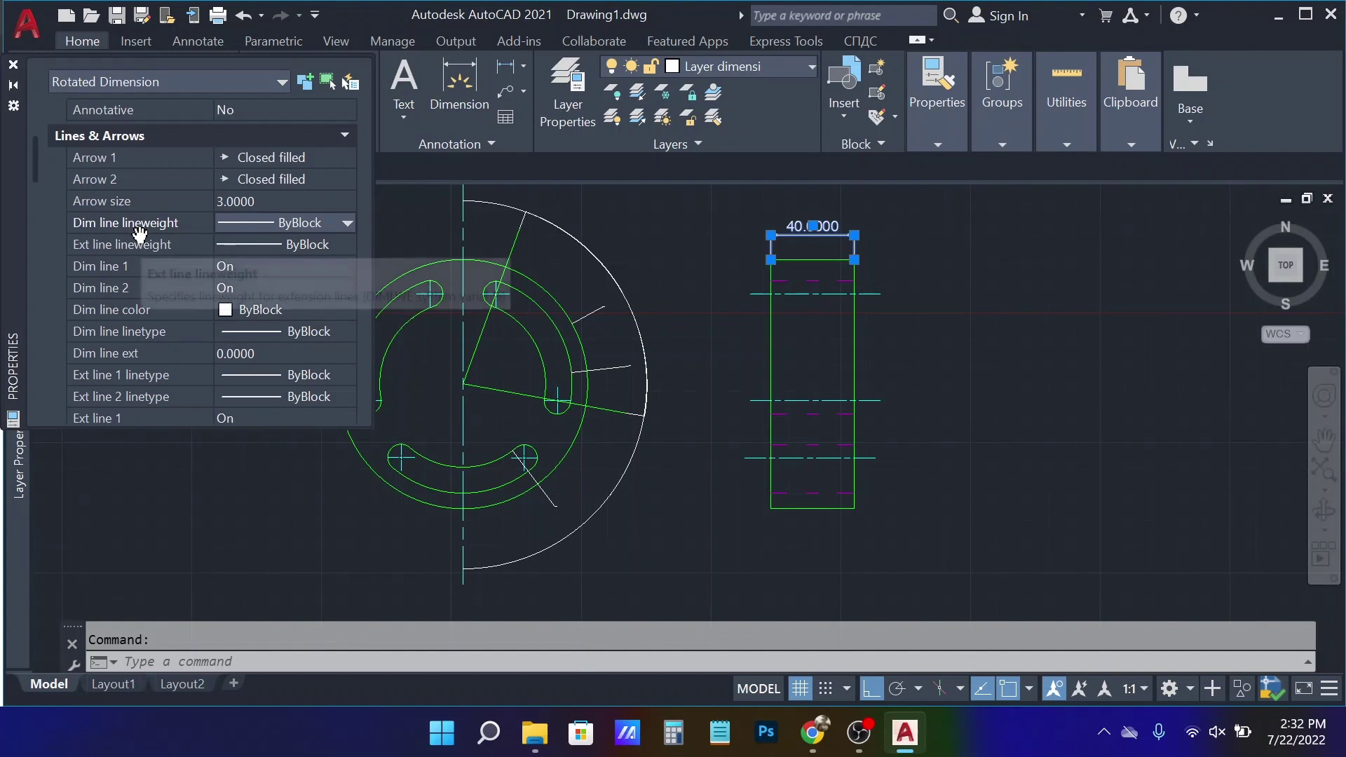
scroll(140, 235, "down", 1)
scroll(140, 235, "down", 2)
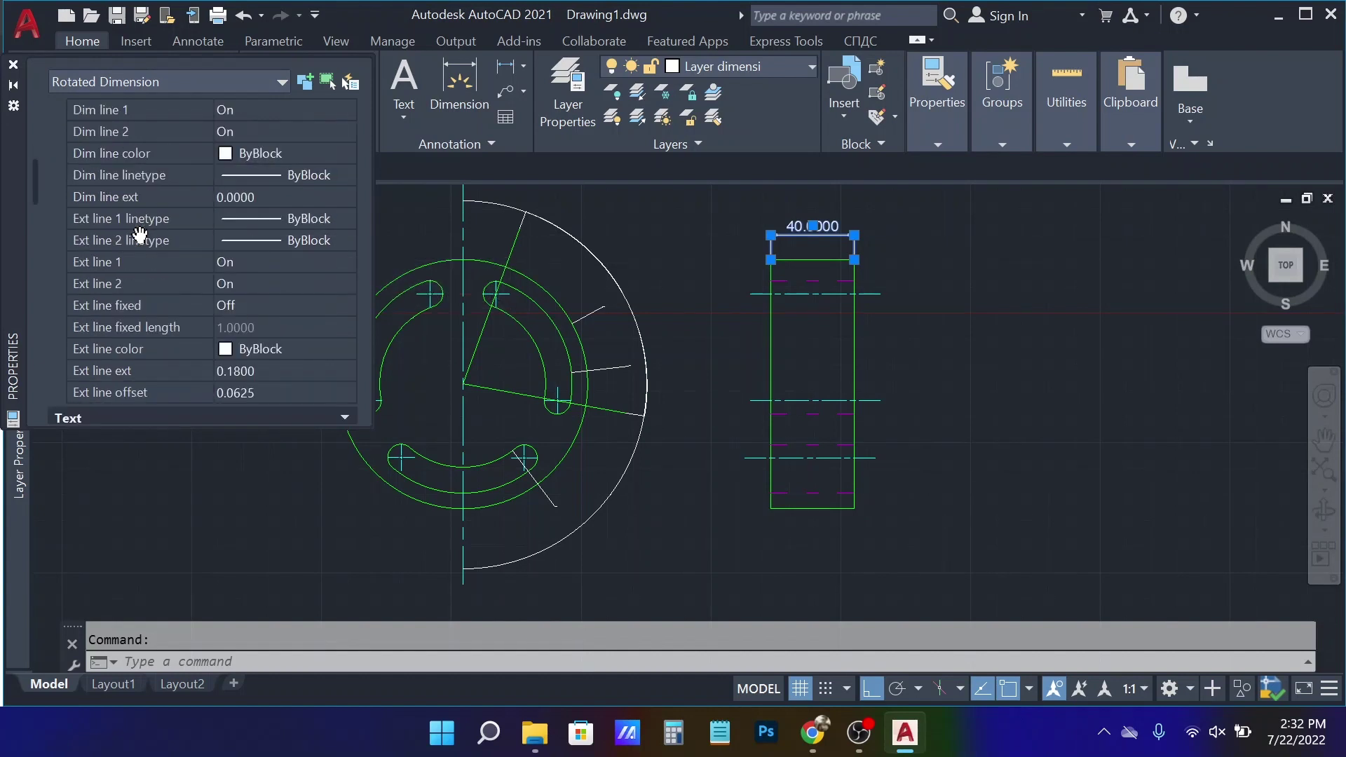
left_click(161, 198)
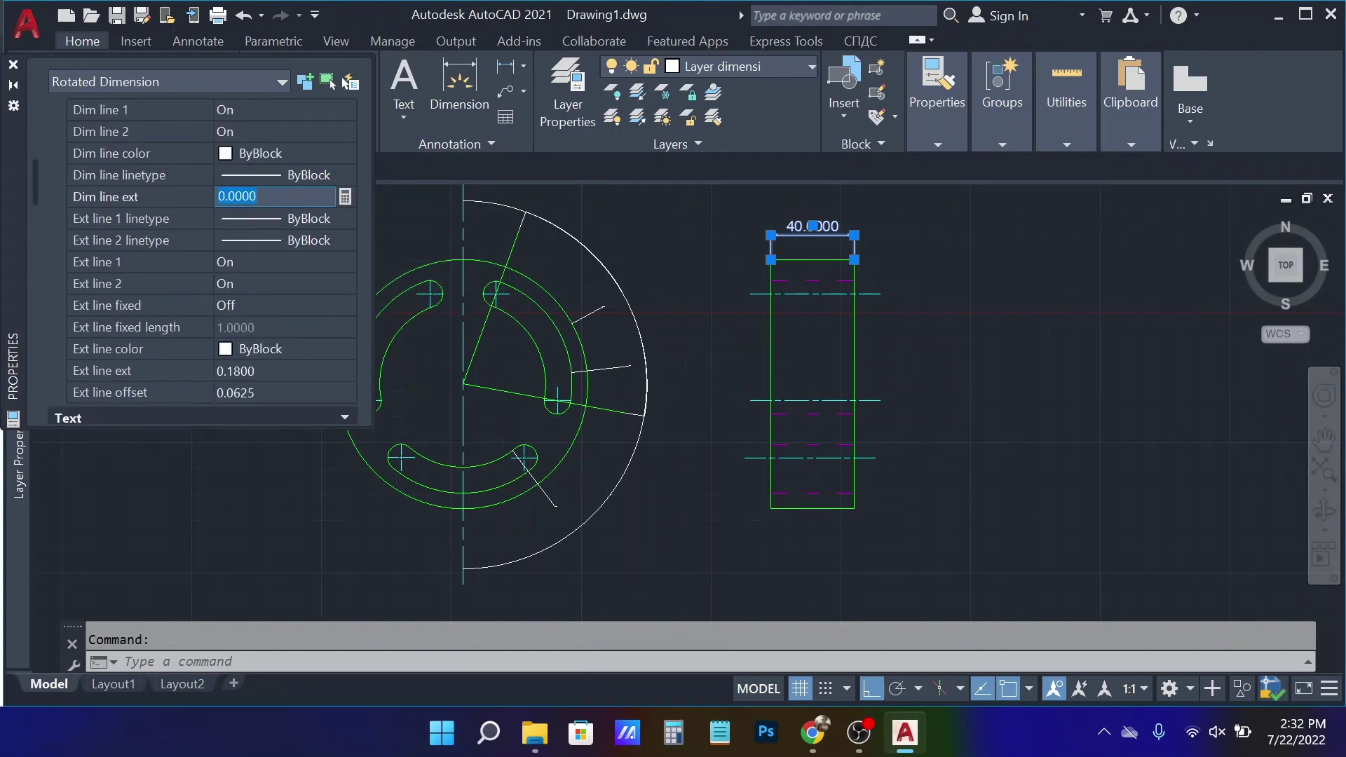
type("2")
key("Return")
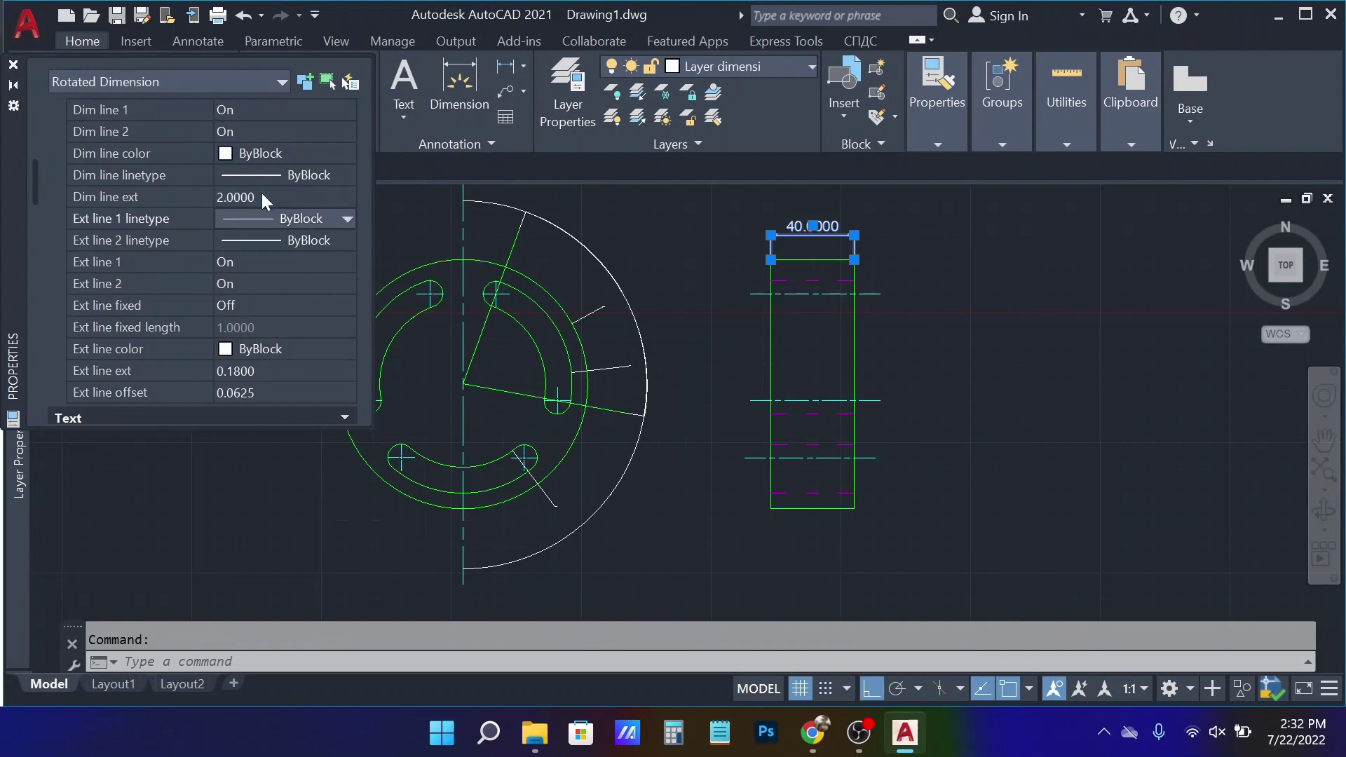
- Set extension line extension to 2 and extension line offset to 3
scroll(170, 210, "down", 2)
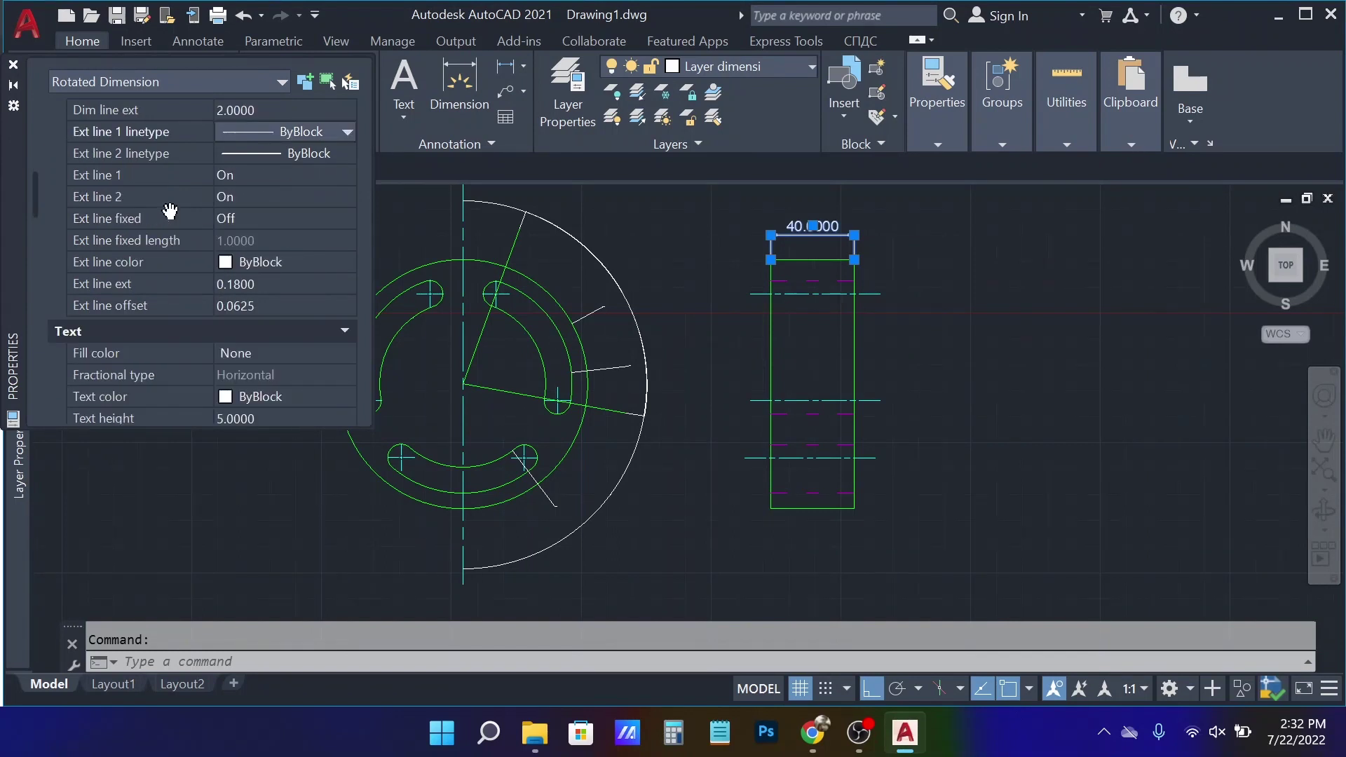
left_click(251, 284)
type("4")
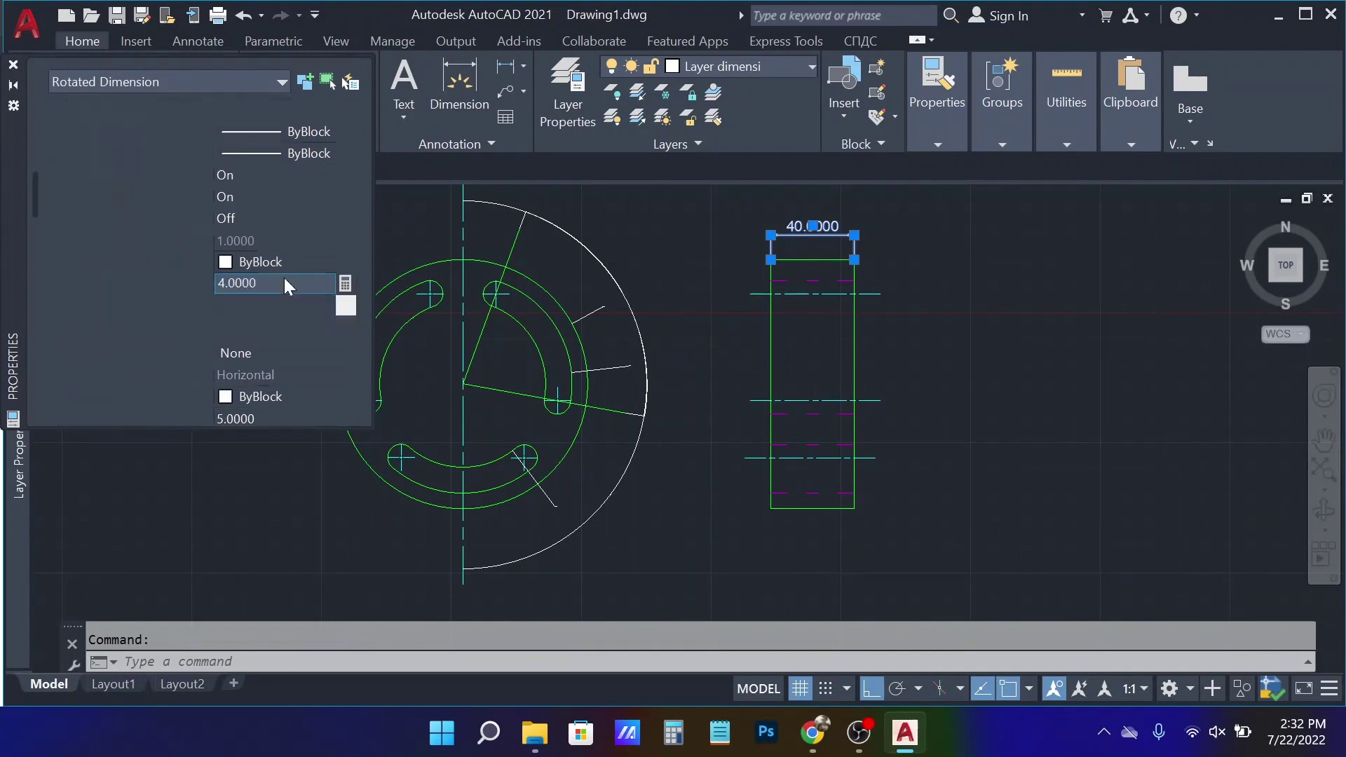
key("Tab")
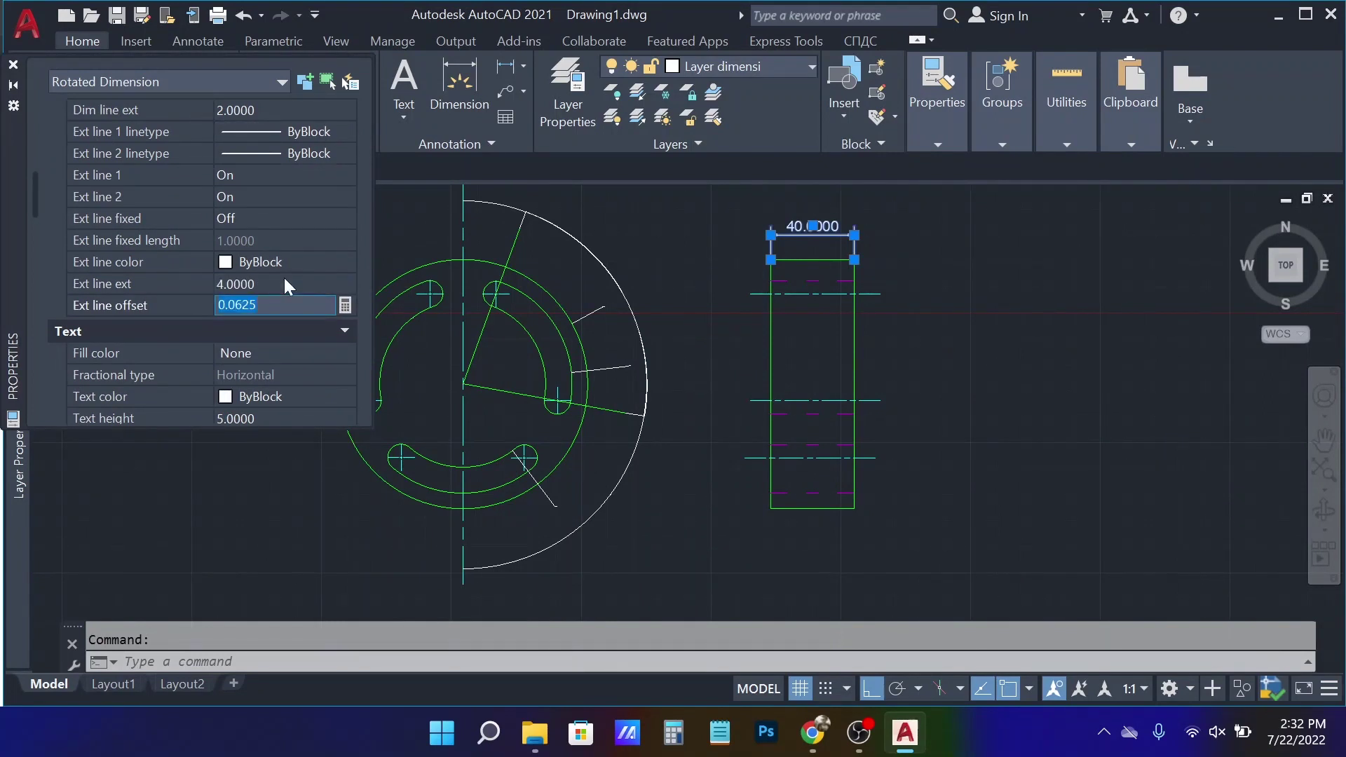
left_click(285, 279)
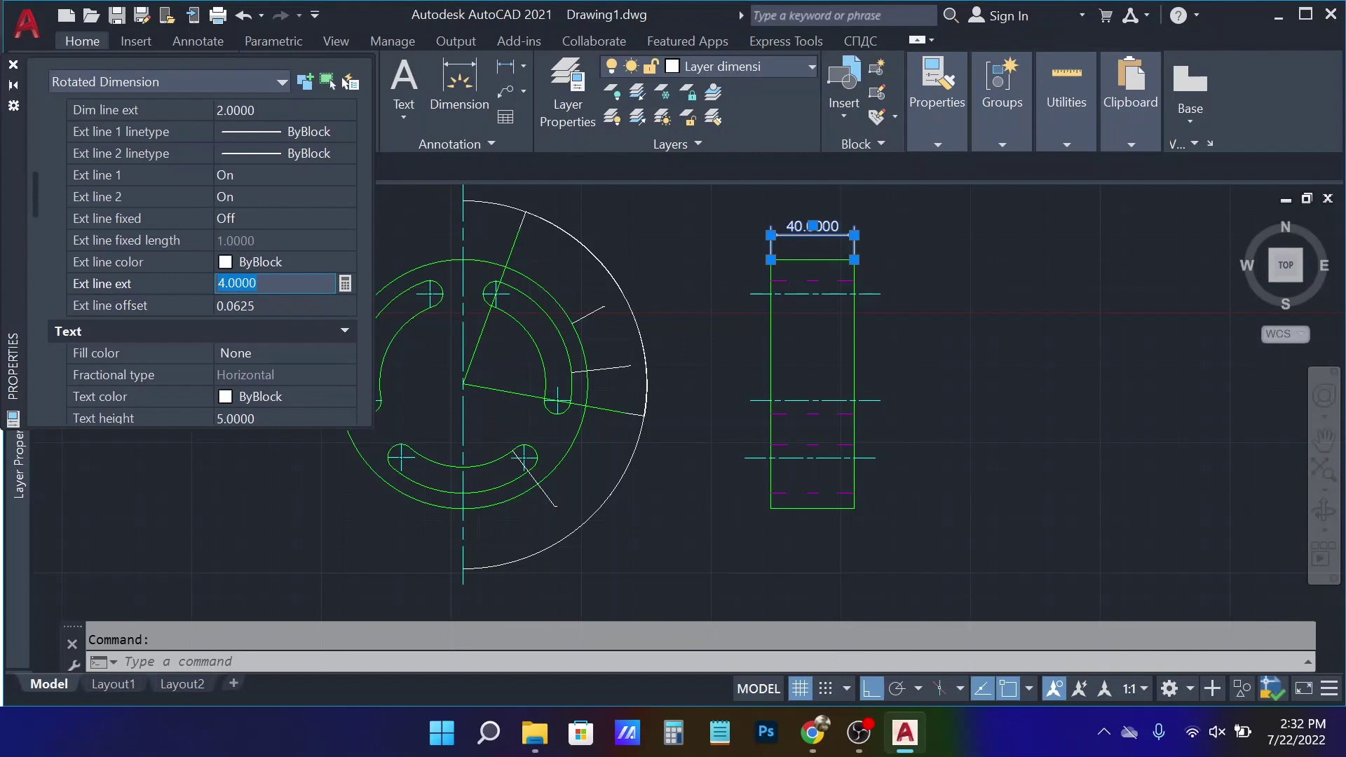
type("2")
key("Tab")
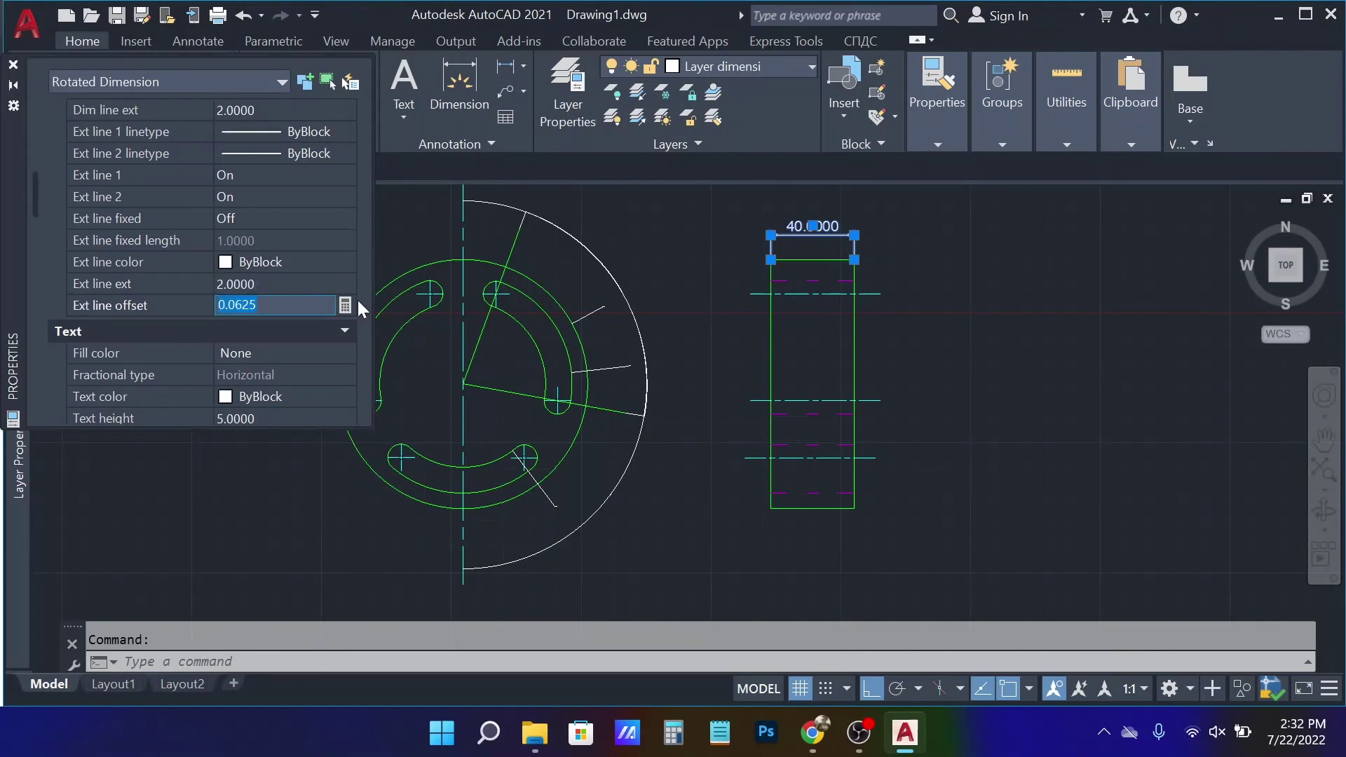
type("3")
key("Return")
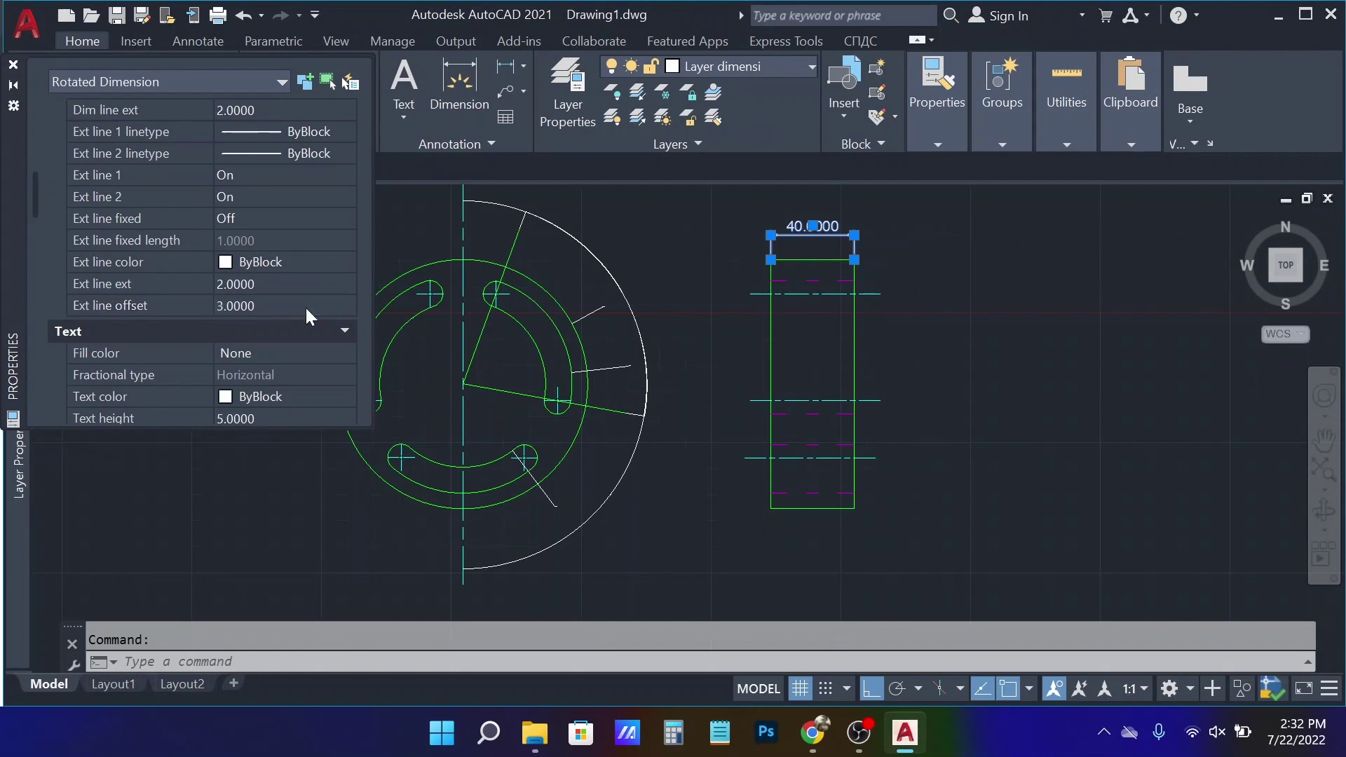
left_click(306, 309)
type("5")
key("Return")
key("Escape")
- Change both Arrow 1 and Arrow 2 of the 40.0000 dimension to Dot
scroll(339, 245, "up", 3)
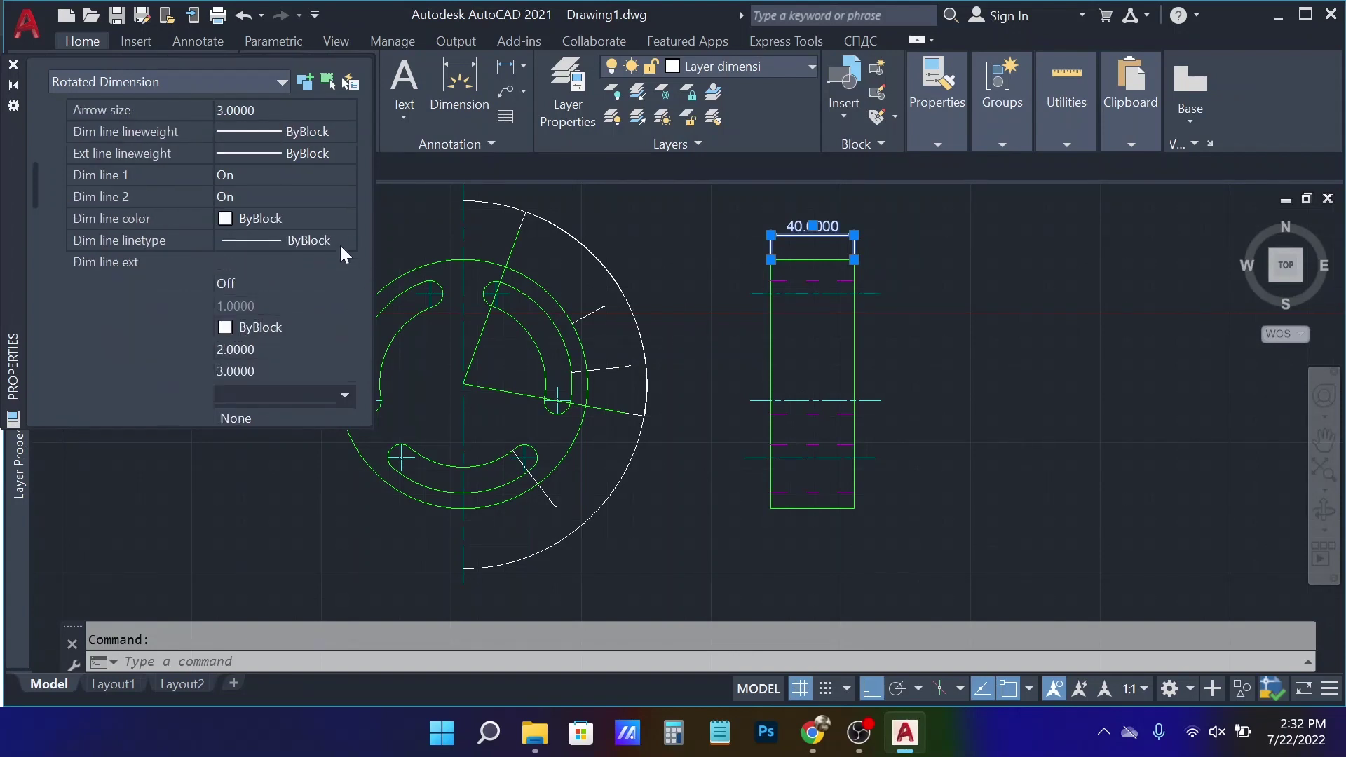
scroll(340, 246, "up", 3)
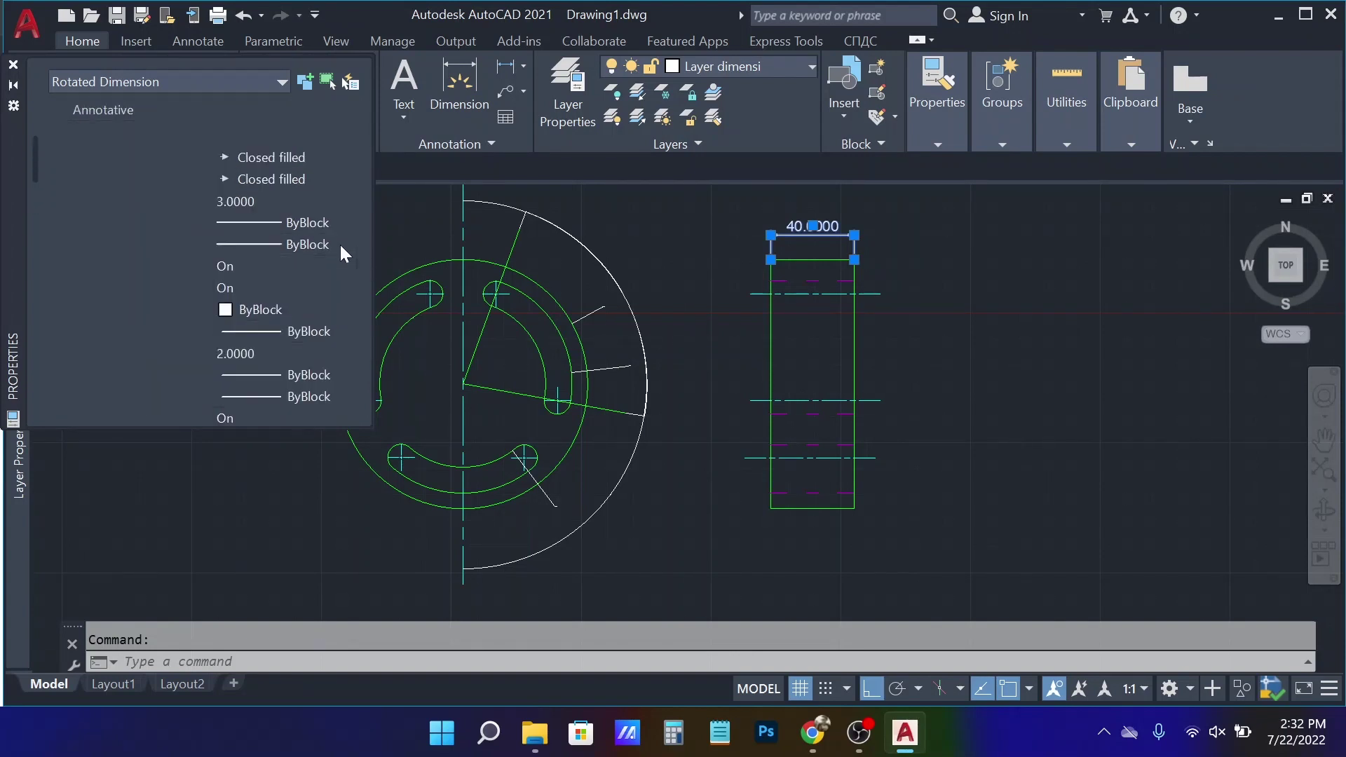
left_click(309, 178)
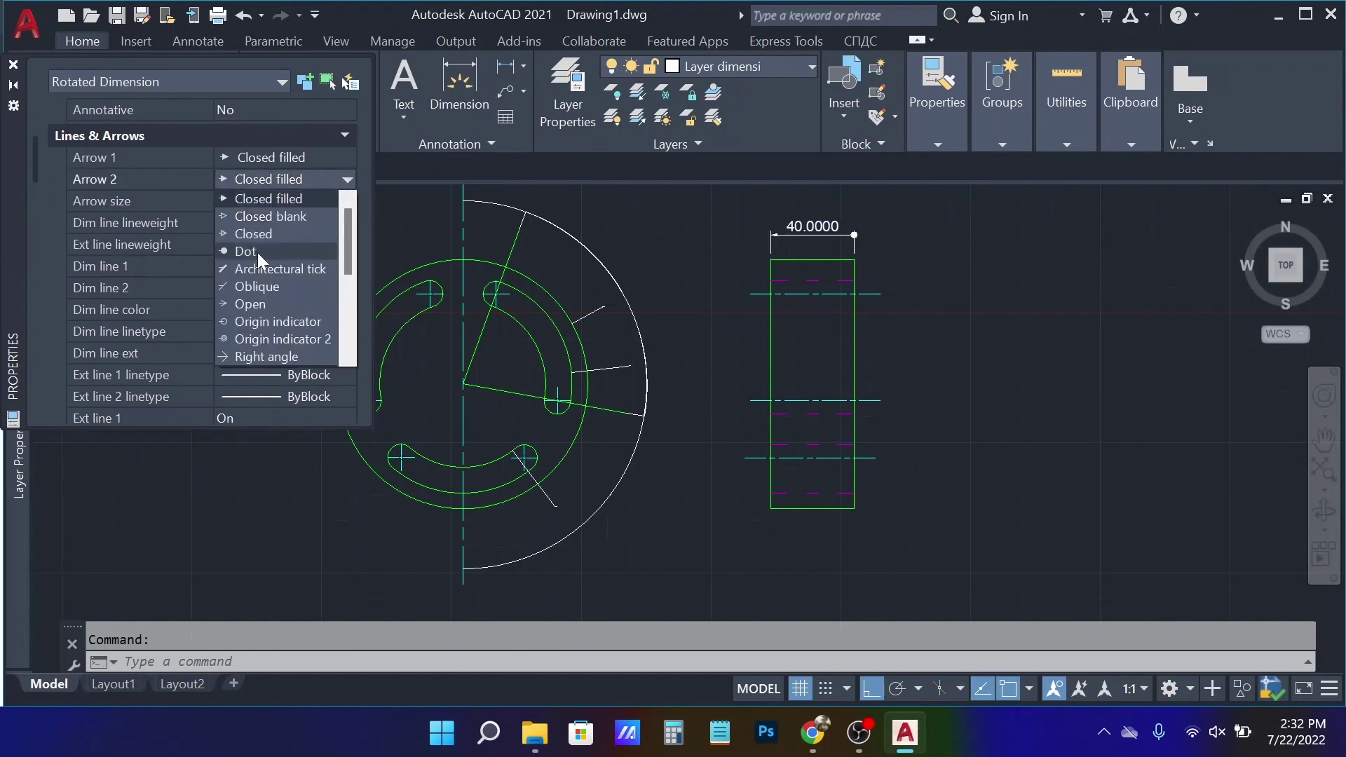
left_click(258, 252)
left_click(263, 163)
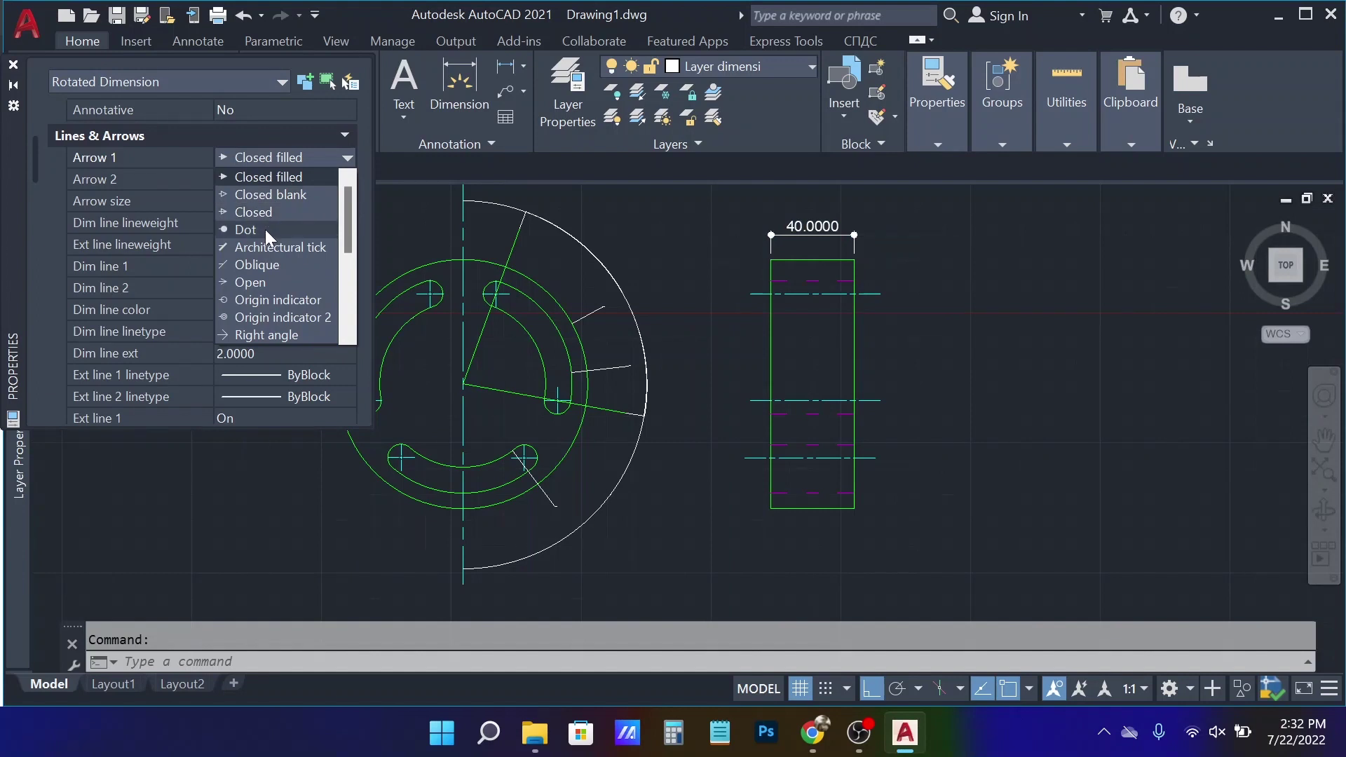
left_click(265, 229)
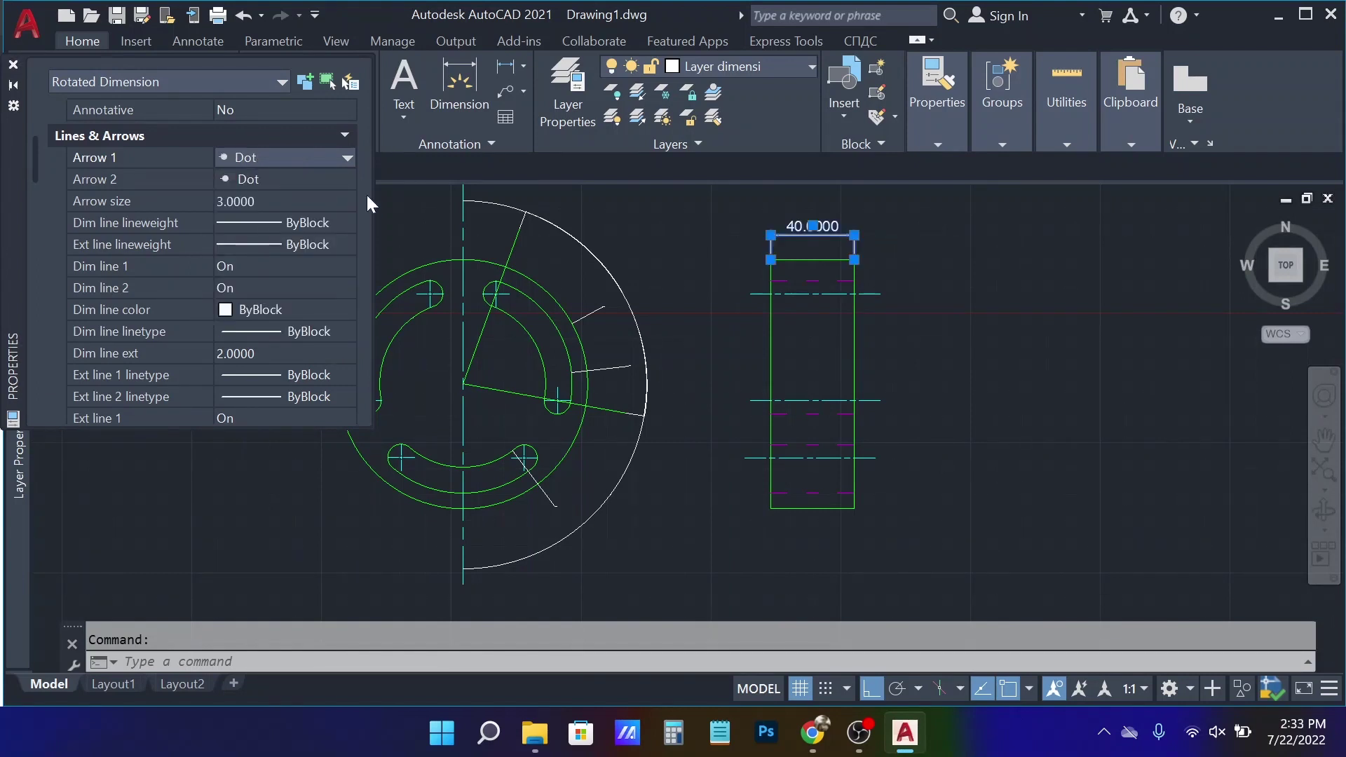
- Select the restyled 40.0000 dimension and start MATCHPROP (MA) from it
key("Escape")
left_click(854, 239)
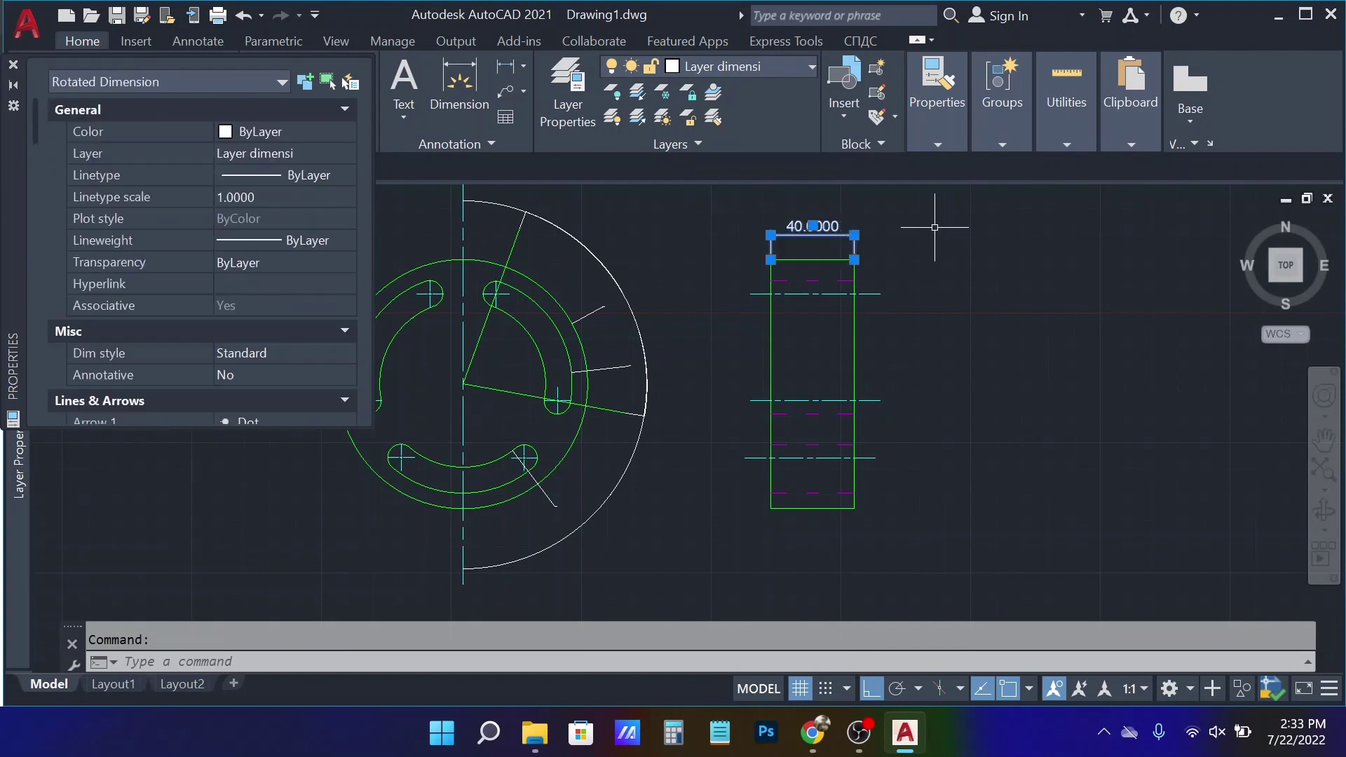
type("ma")
key("Return")
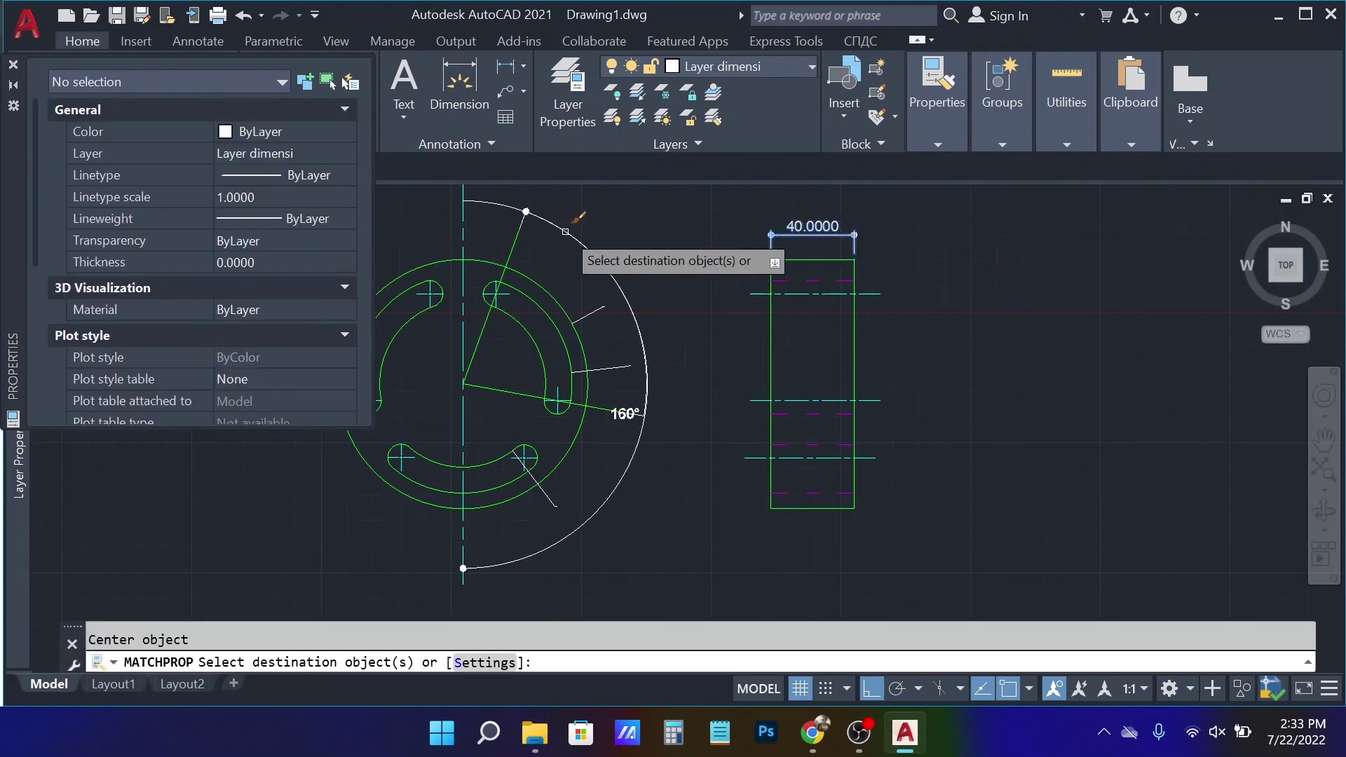
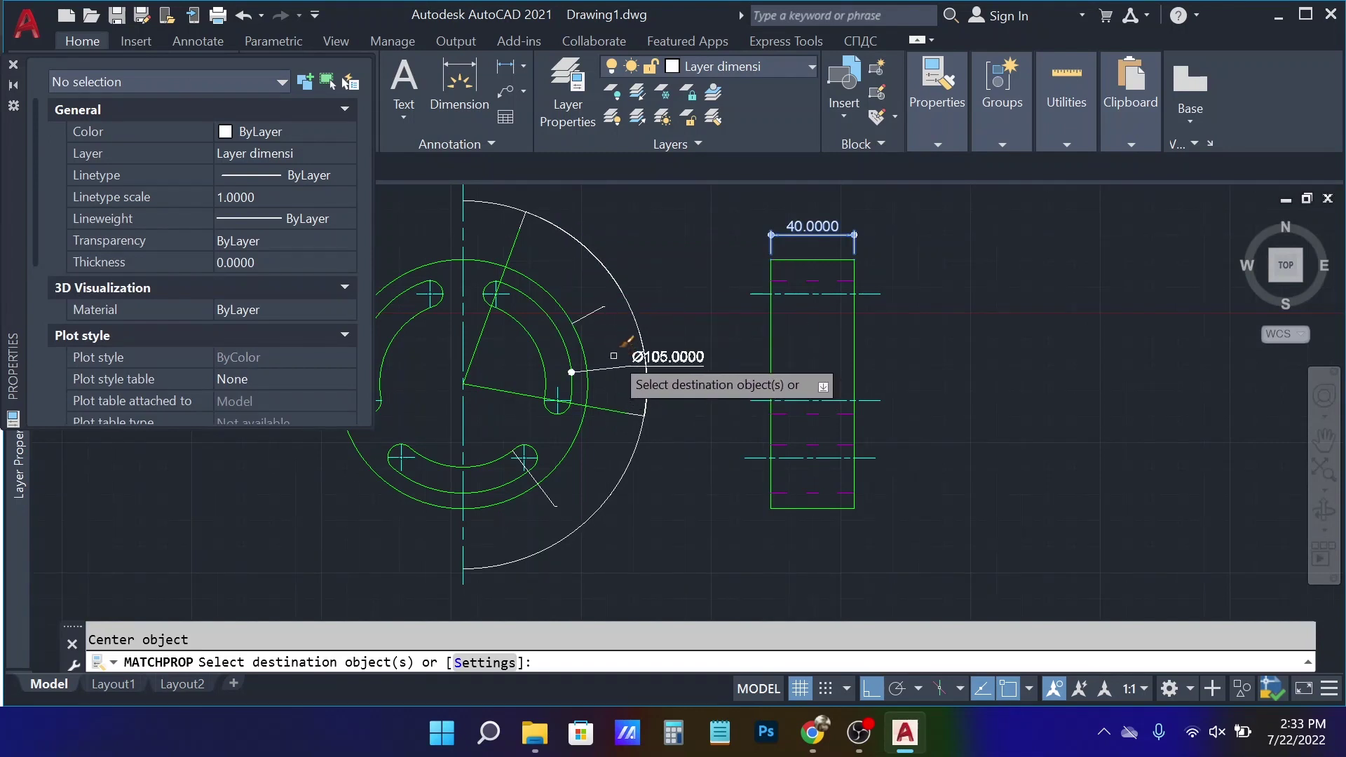
- Apply the matched dimension style to the Ø120, Ø105 and Ø80 dimensions
left_click(591, 312)
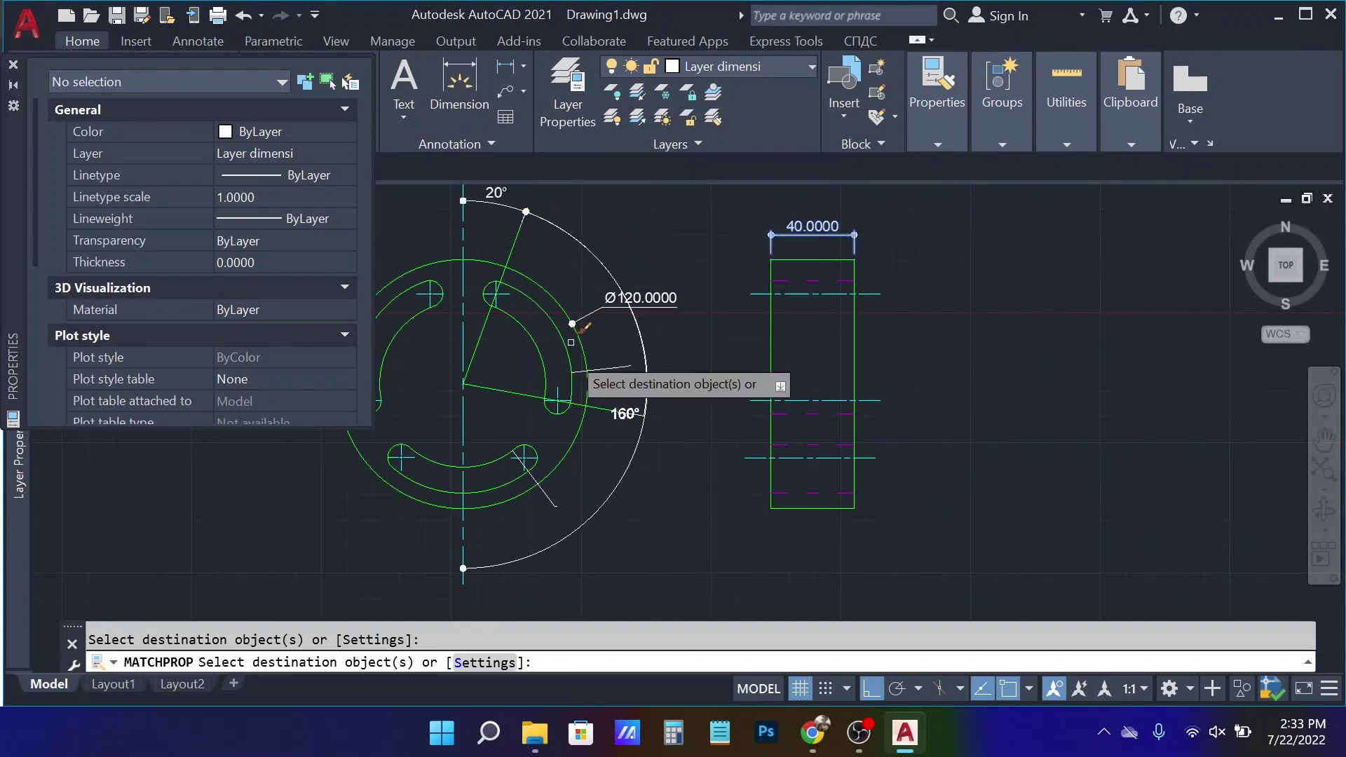
left_click(614, 365)
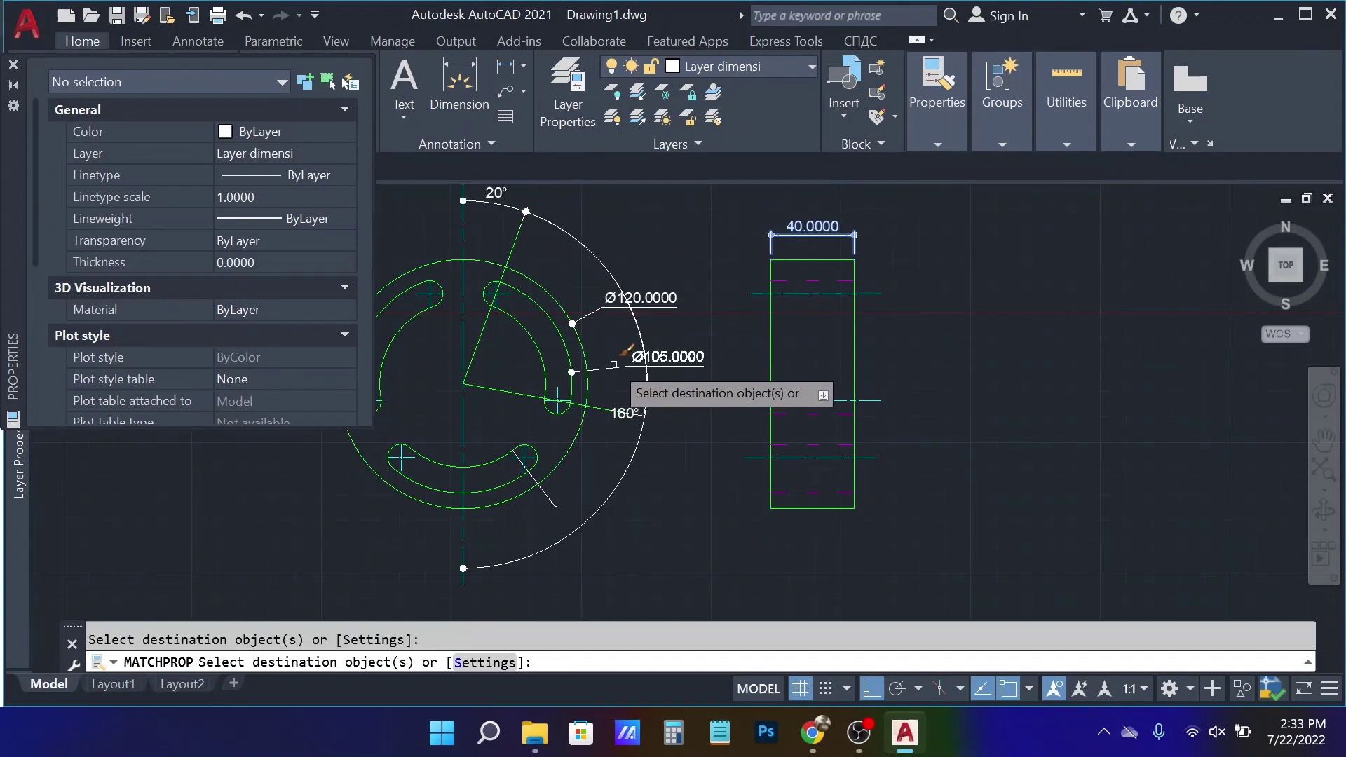
left_click(556, 495)
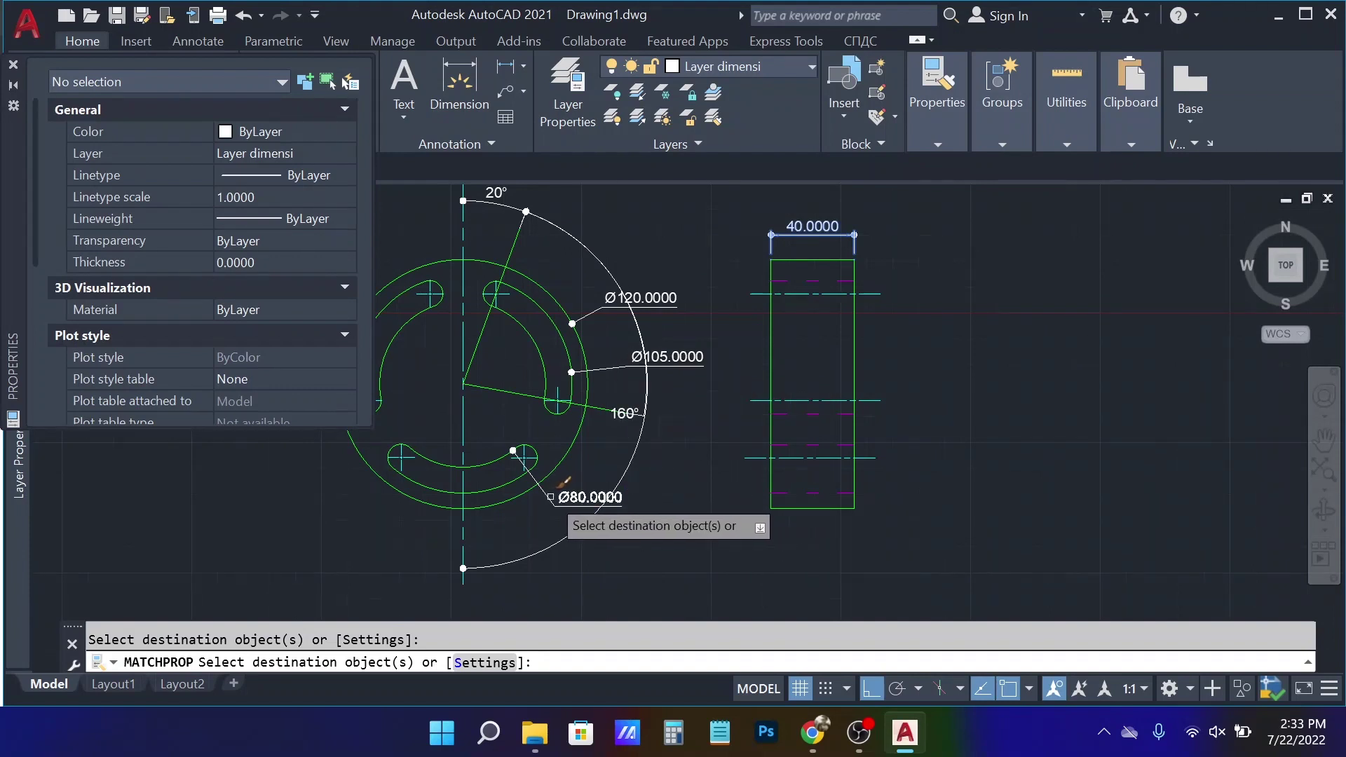
key("Return")
- Move the 160° angle label outside the outer arc
left_click(636, 321)
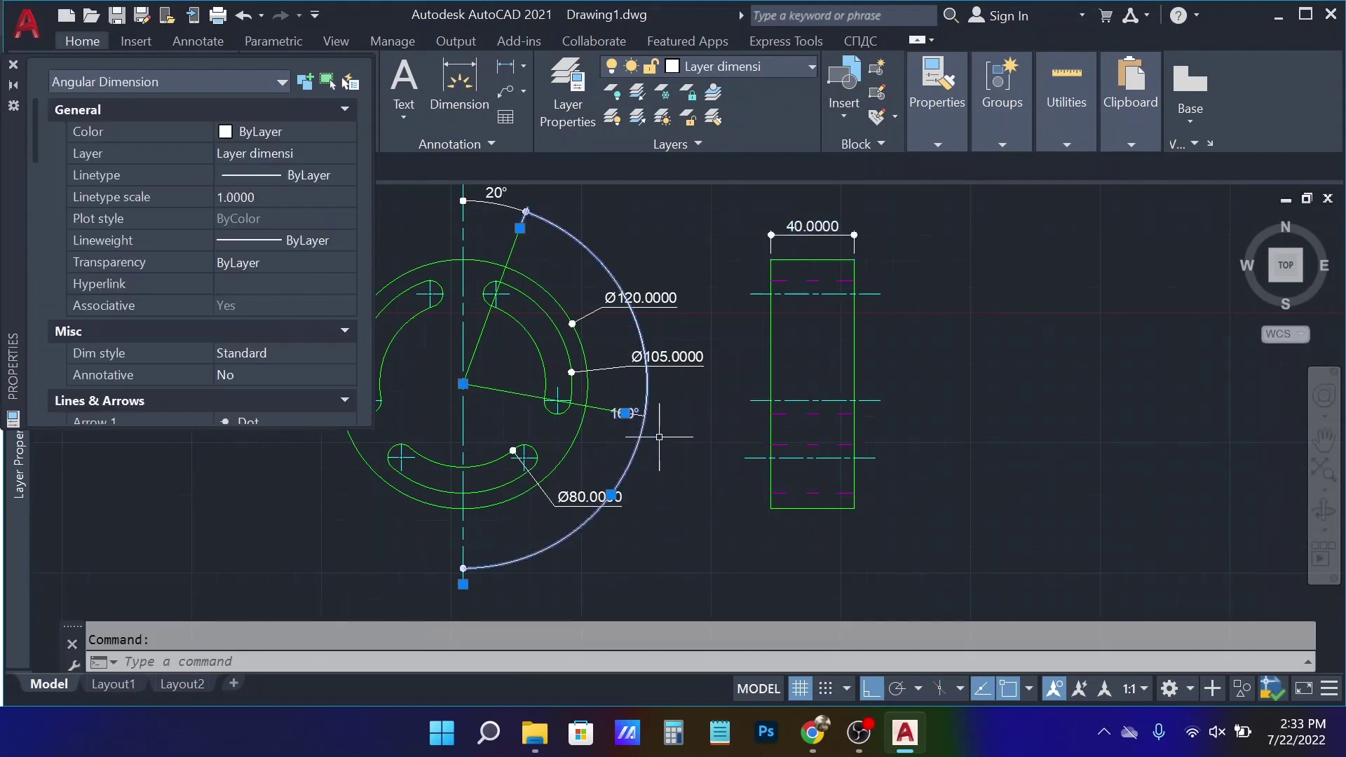
left_click(624, 413)
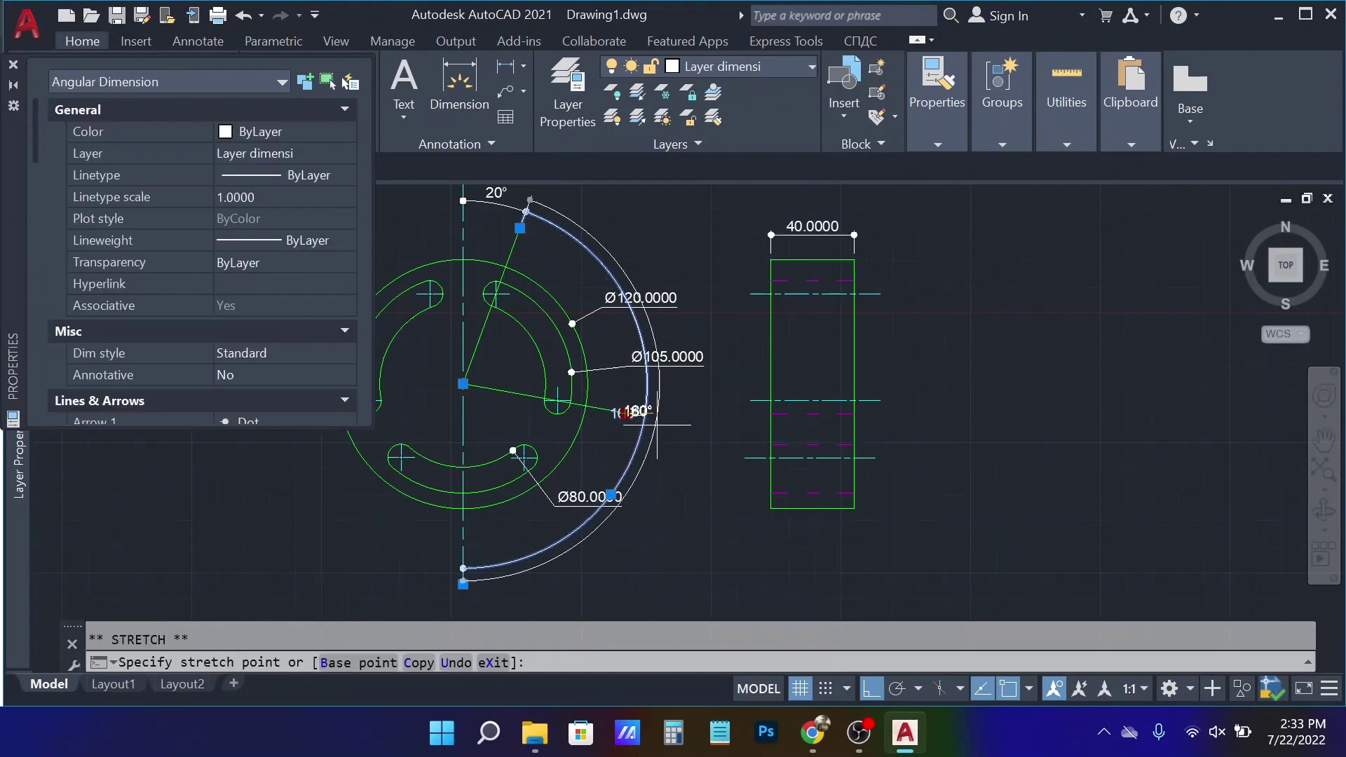
left_click(716, 442)
key("Escape")
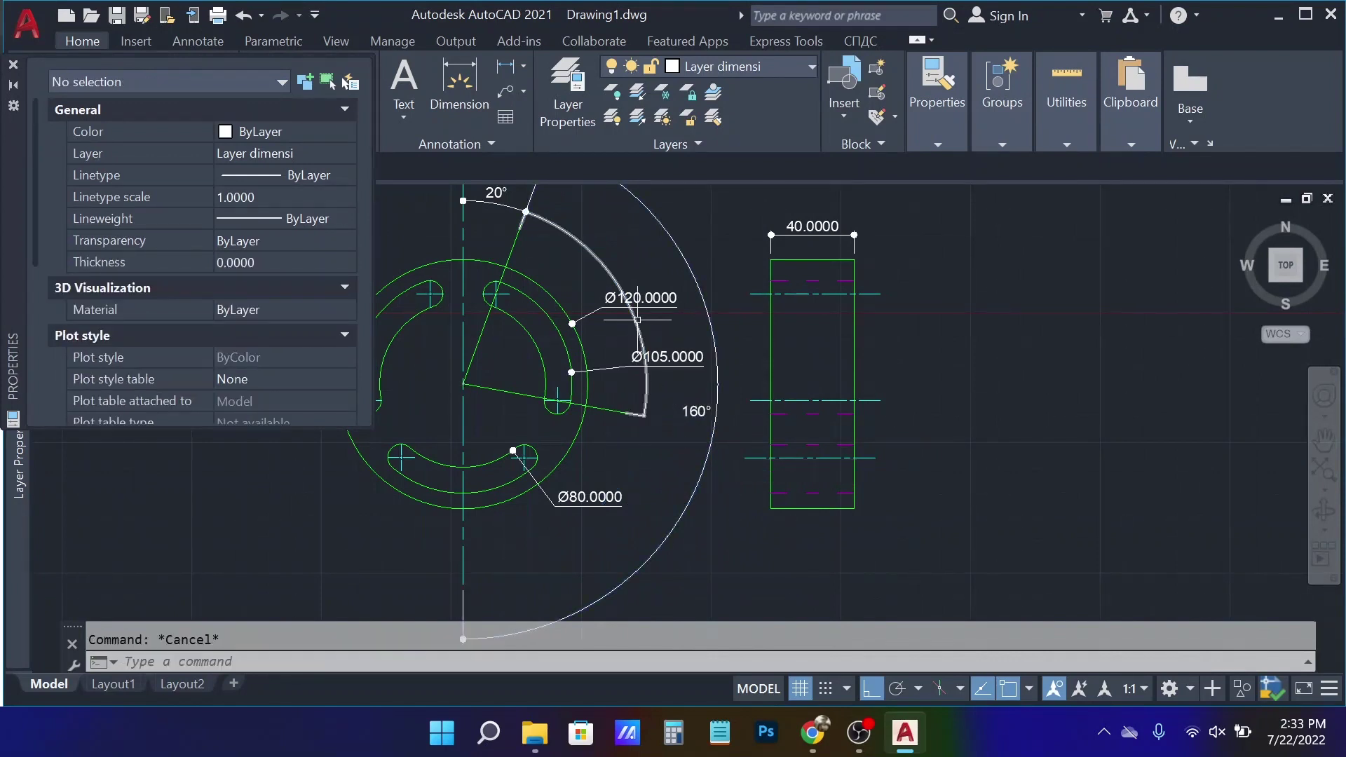
- Match the angular dimension's properties from the 40.0000 width dimension
left_click(637, 320)
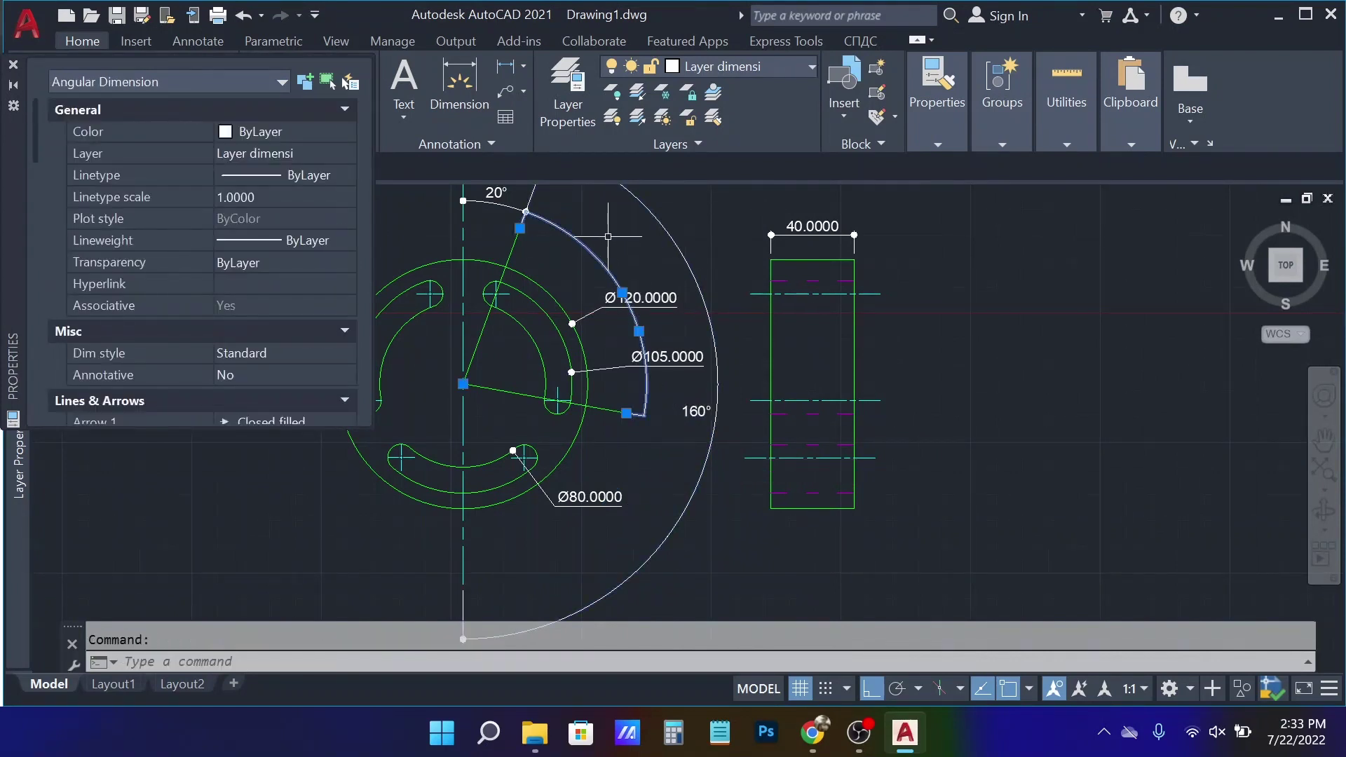
key("Escape")
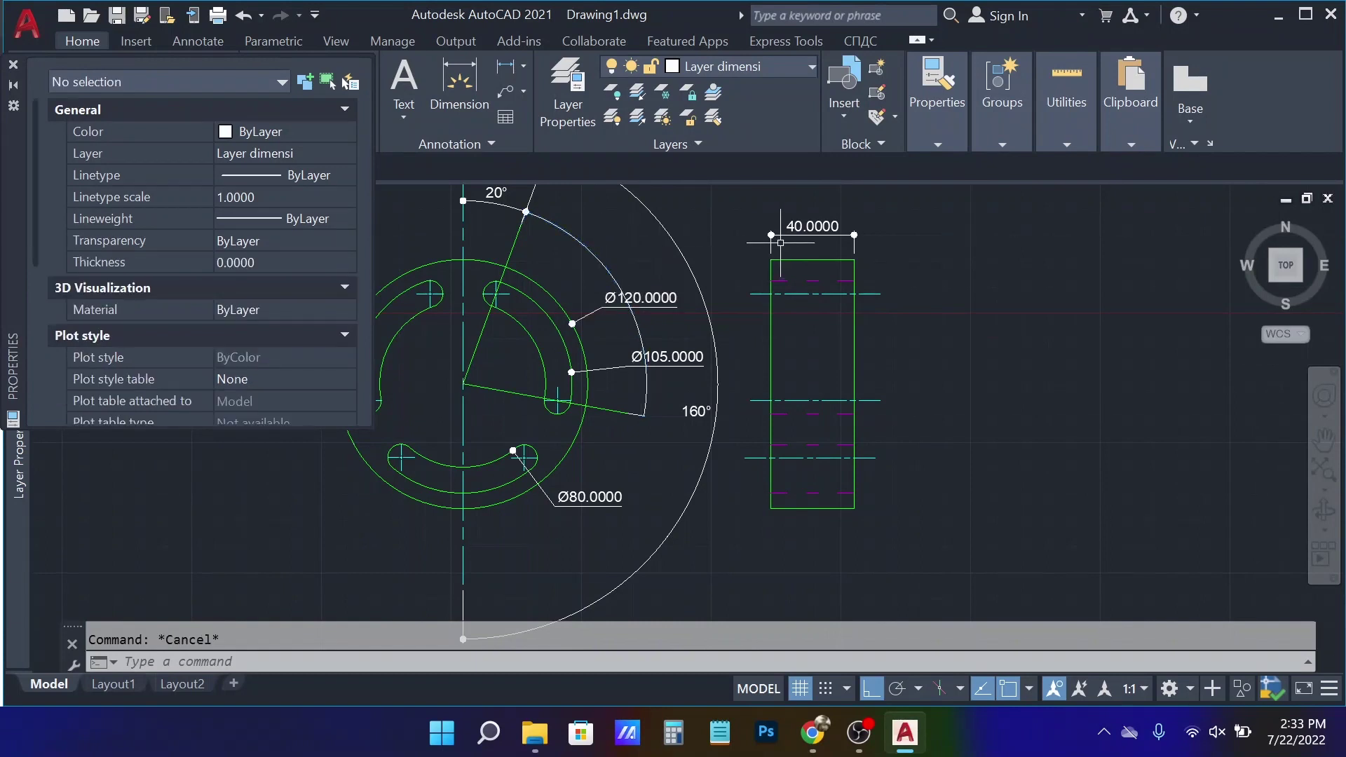
left_click(785, 236)
type("ma")
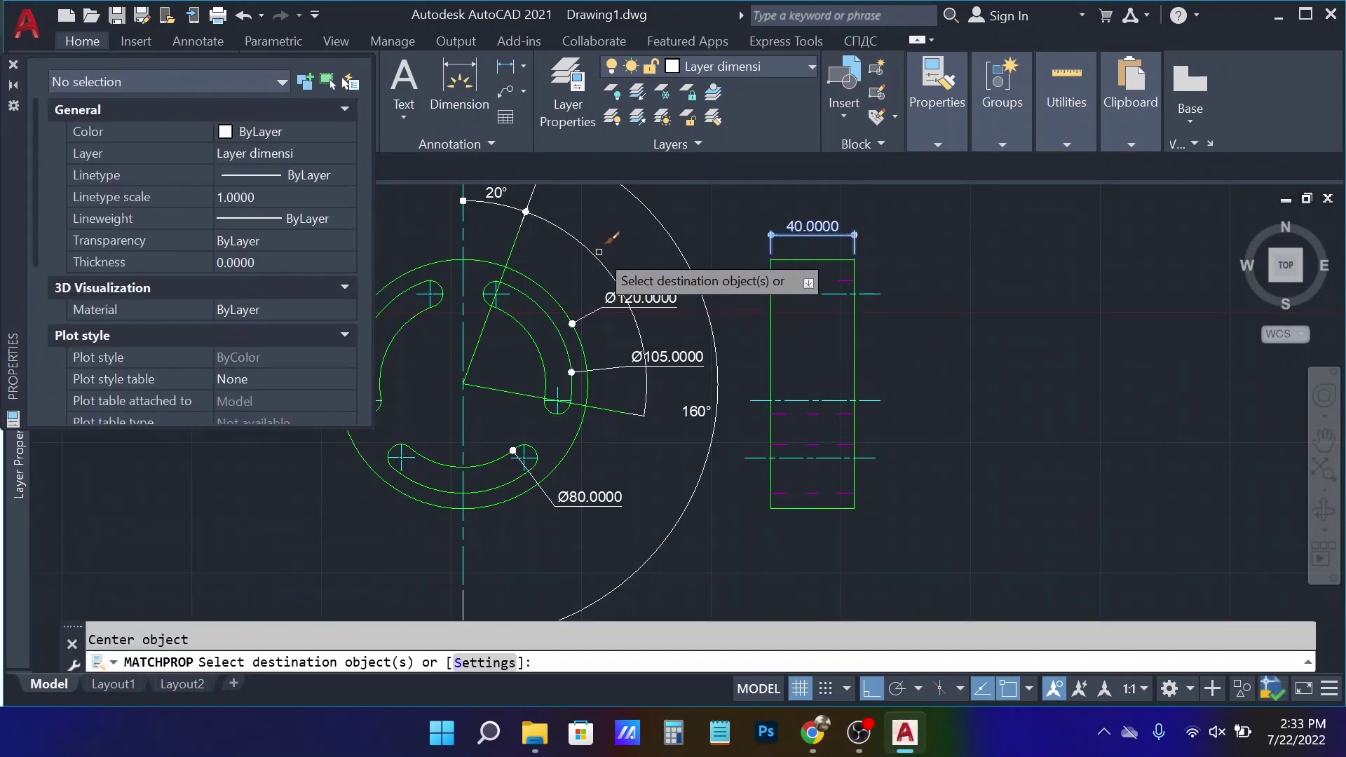
key("Escape")
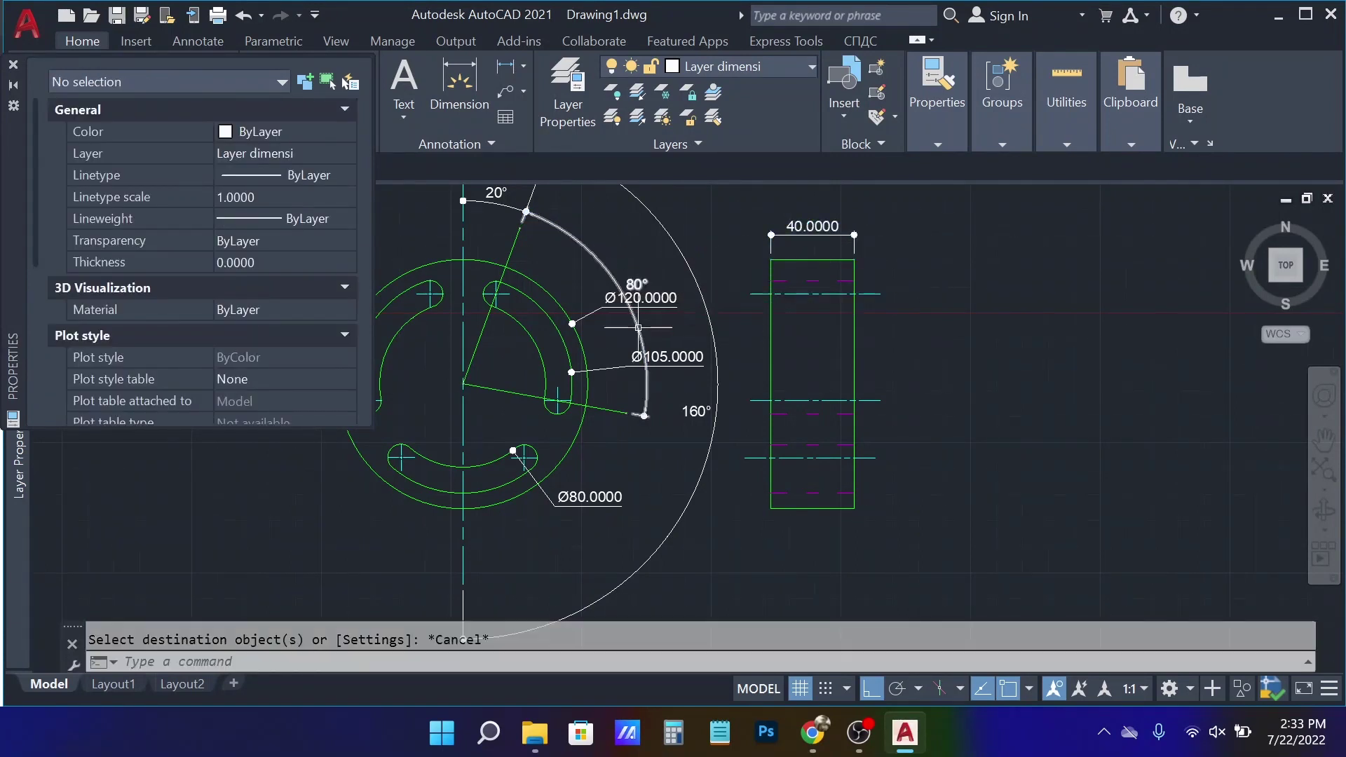
- Try repositioning the 80° label, then select the Ø120 dimension
left_click(659, 284)
left_click(636, 283)
key("Escape")
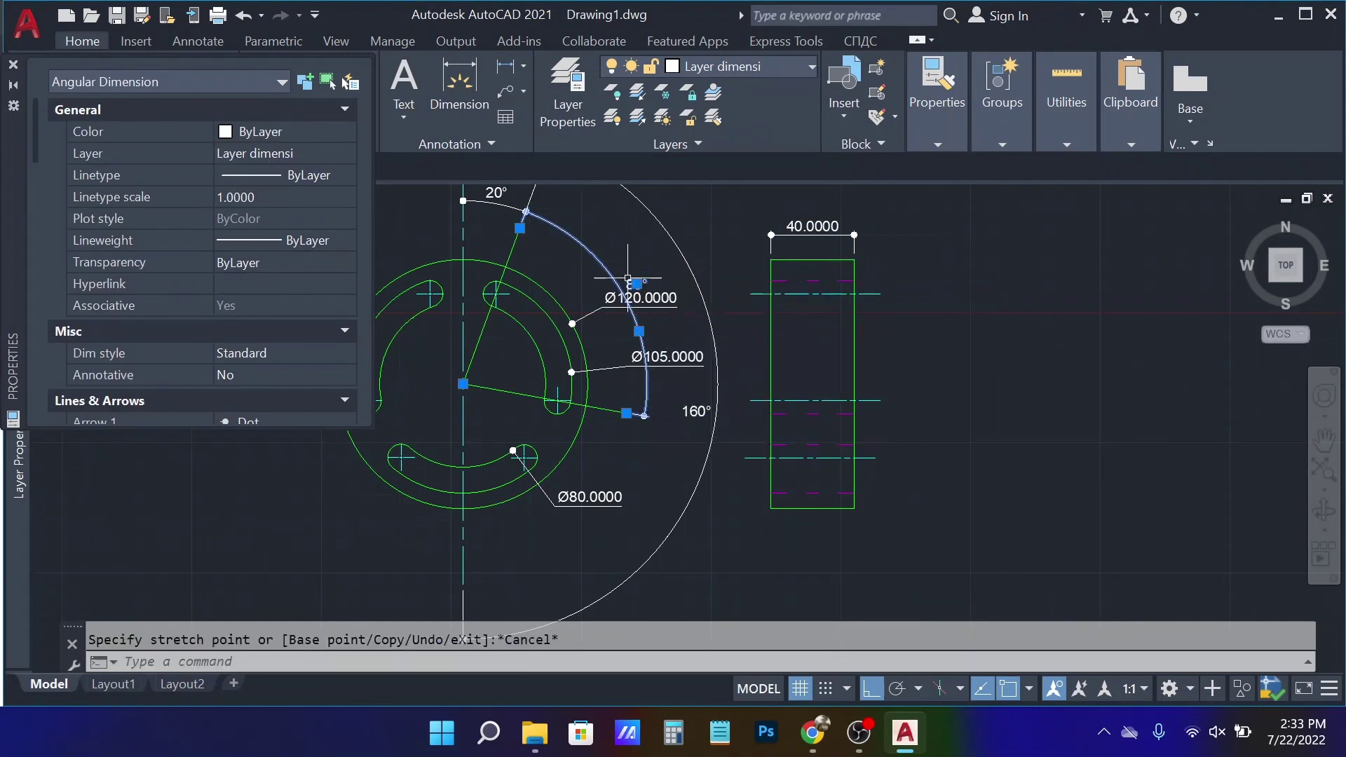
left_click(636, 283)
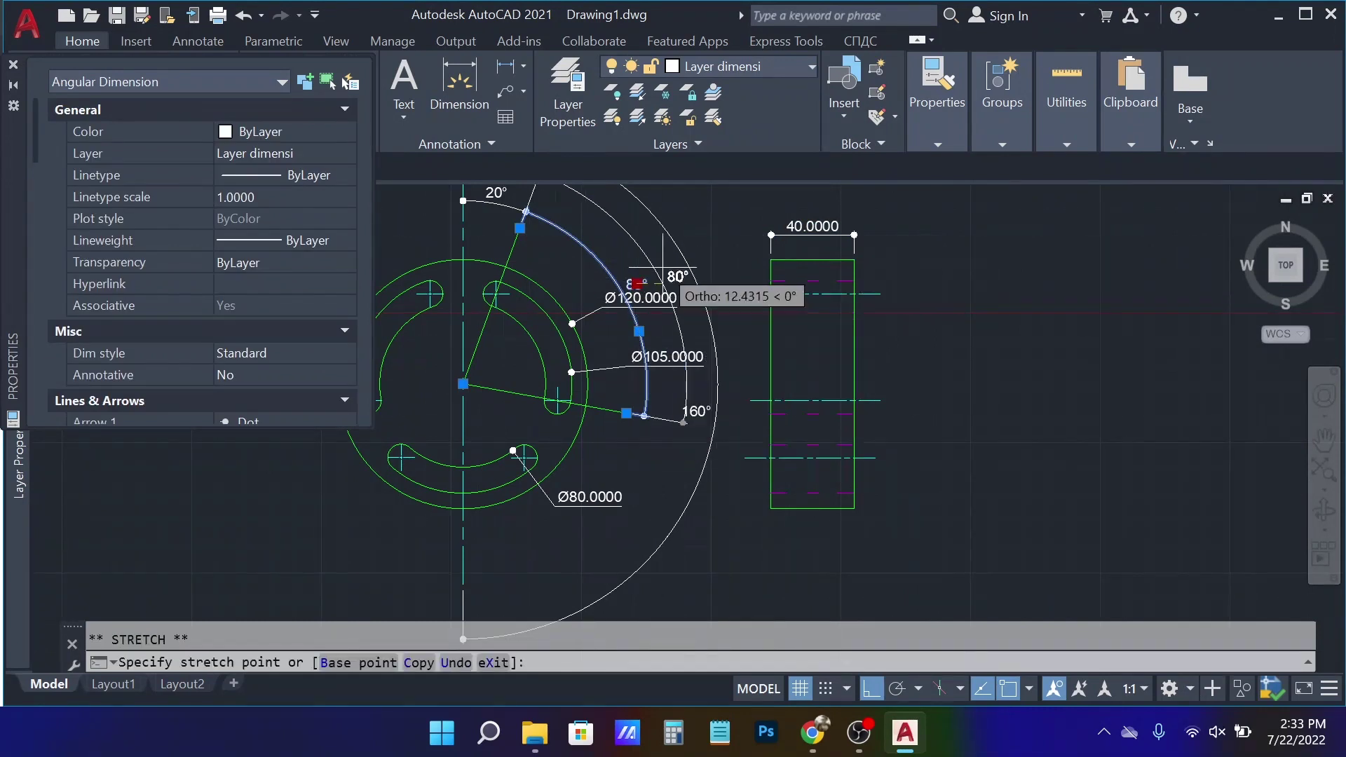
key("Escape")
key("Escape")
left_click(624, 306)
- Move the Ø120 label in closer to the flange
scroll(624, 311, "up", 4)
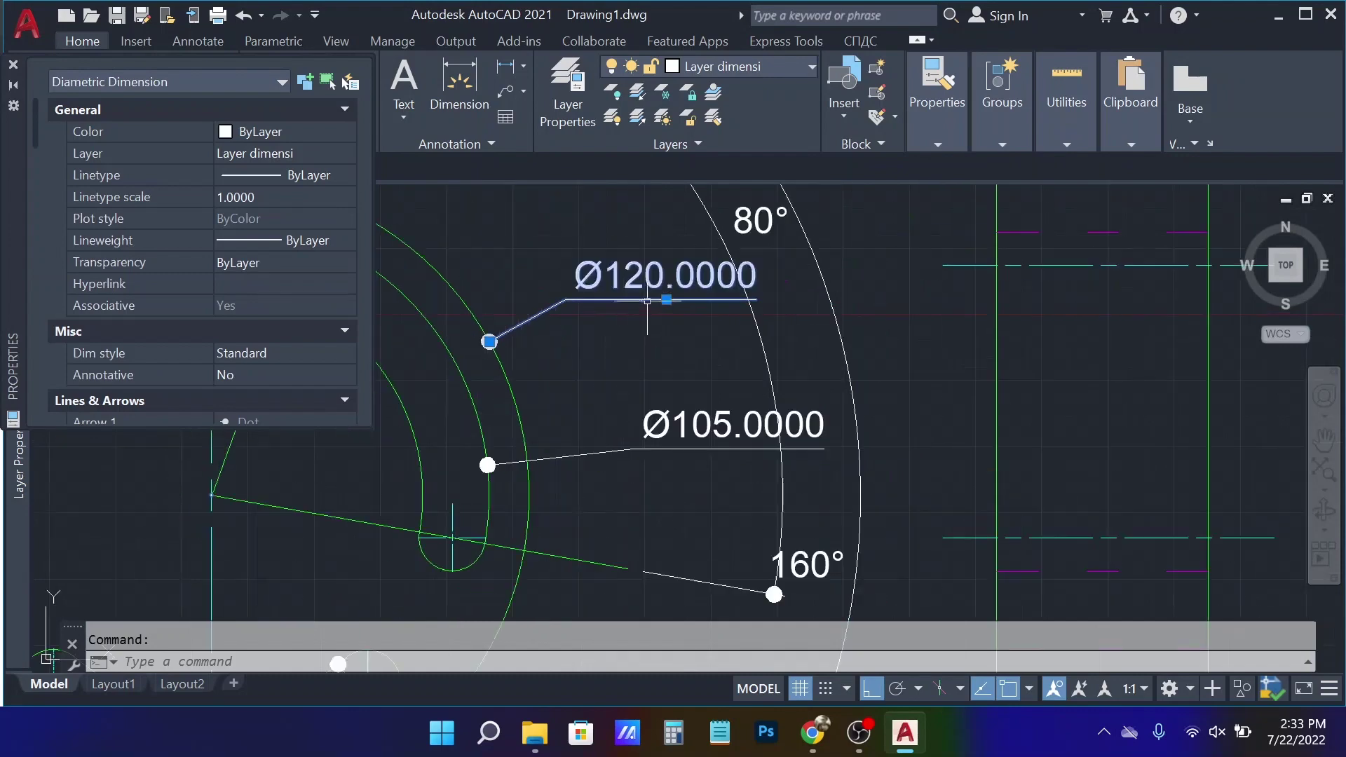
left_click(665, 300)
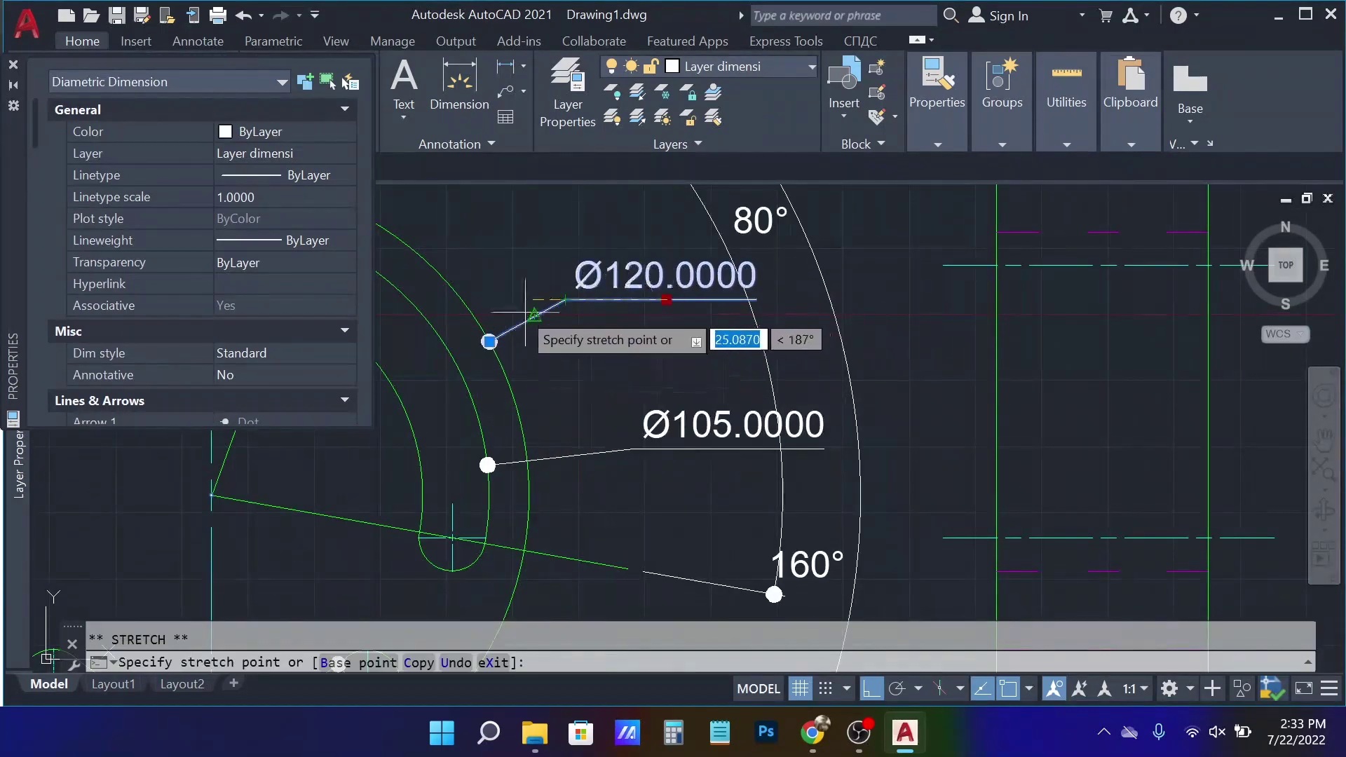
left_click(505, 302)
key("Escape")
- With Ortho off, place the Ø105 label just below Ø120
left_click(633, 448)
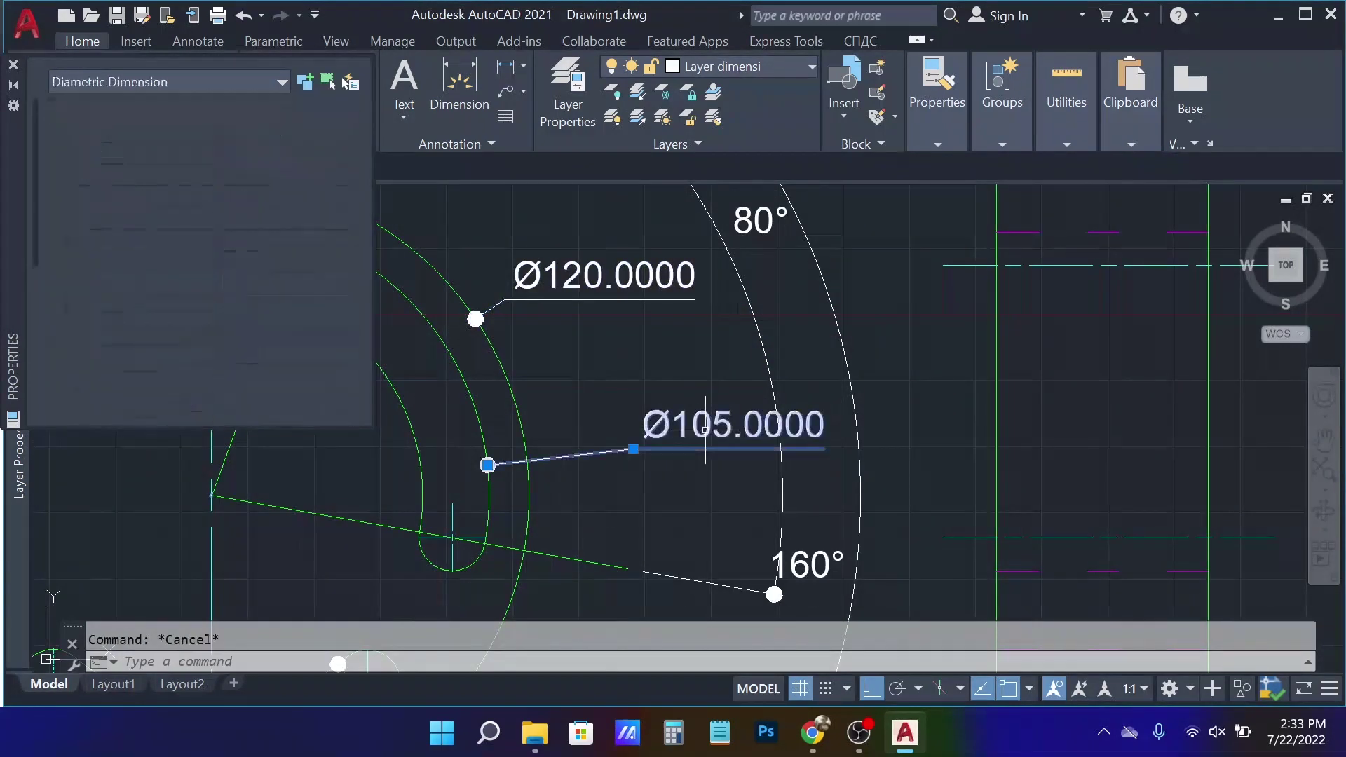
left_click(633, 448)
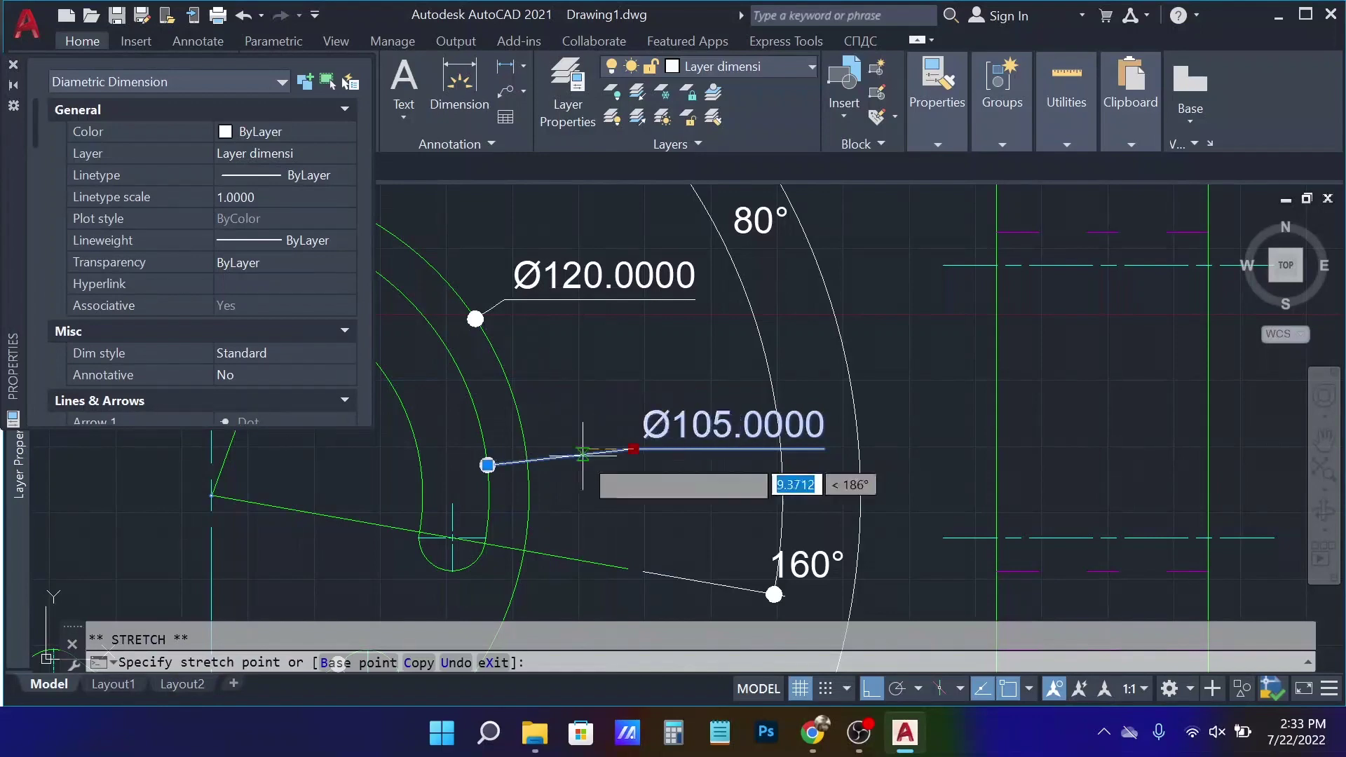
key("F8")
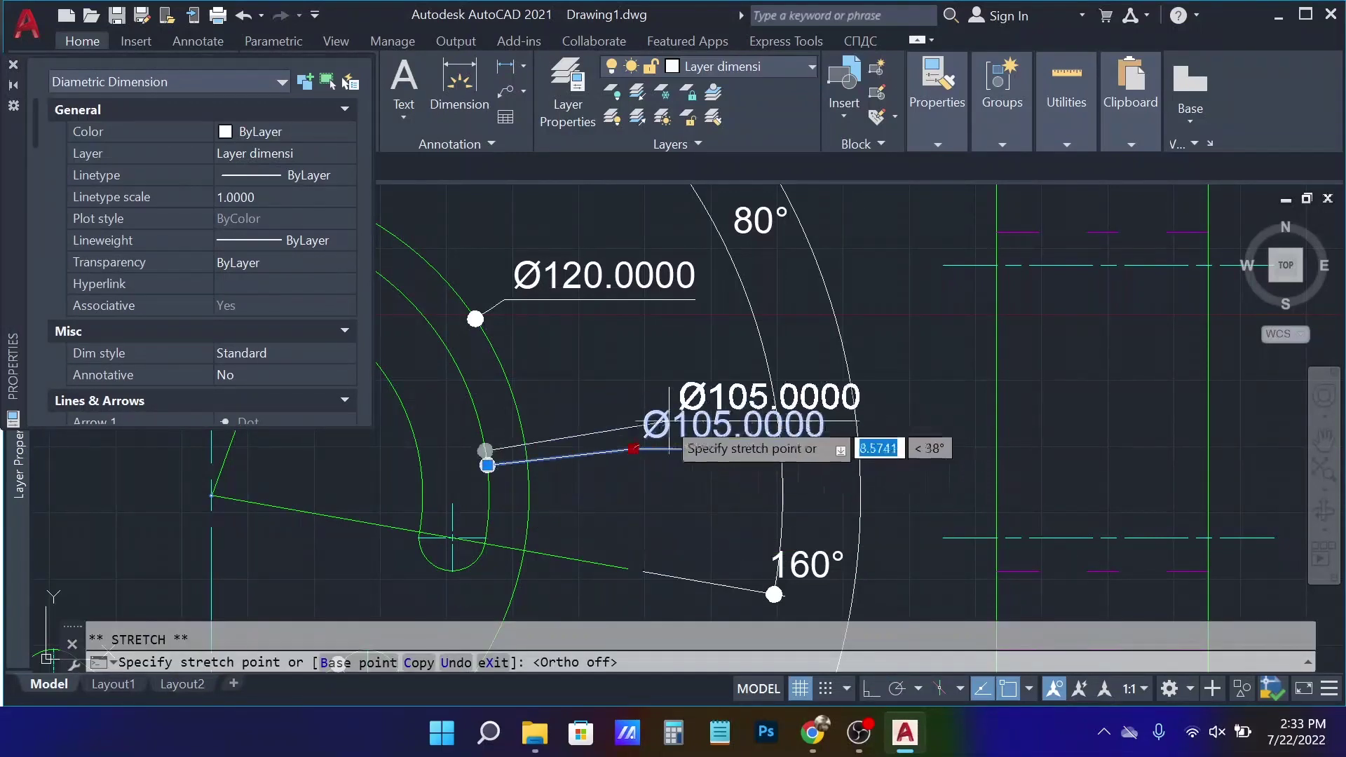
key("Down")
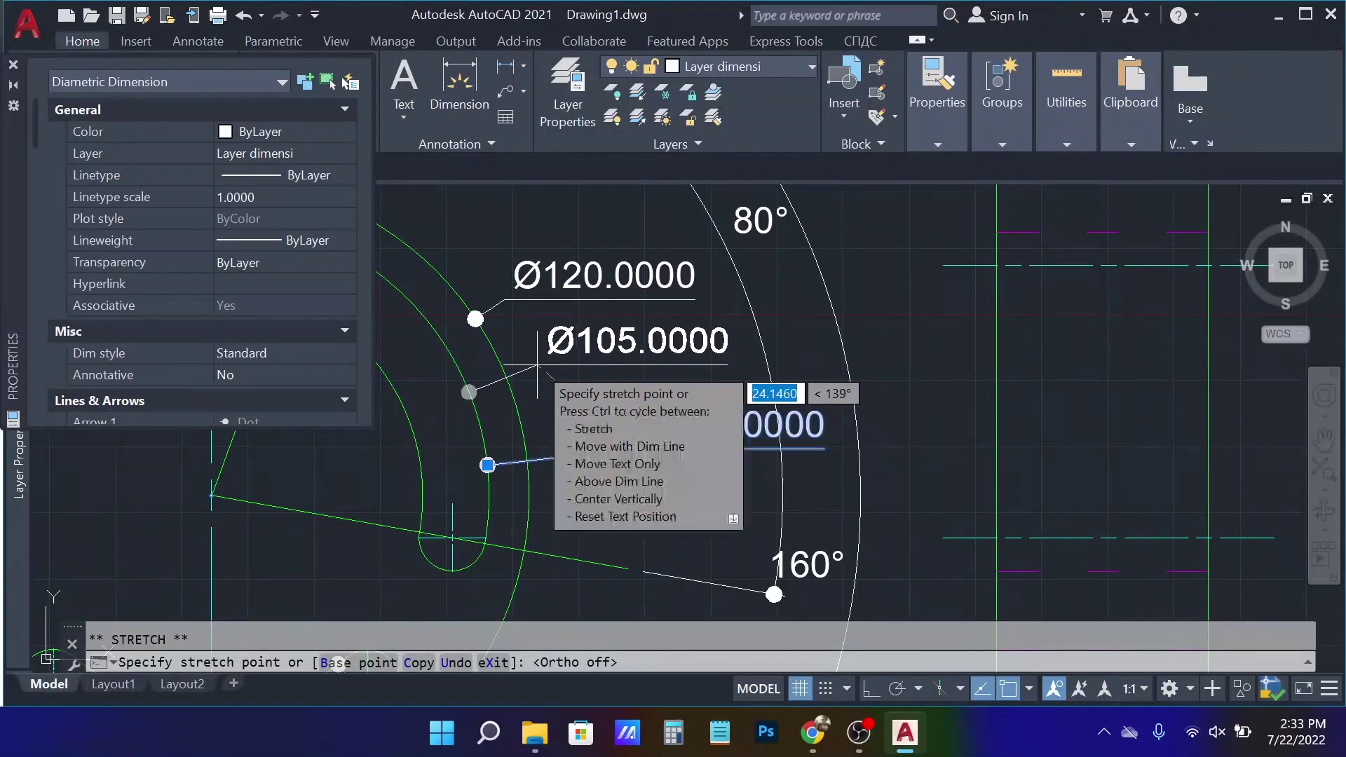
left_click(592, 333)
scroll(592, 333, "down", 3)
key("Escape")
- Attempt to move the 80° angle label, then cancel
scroll(703, 423, "up", 2)
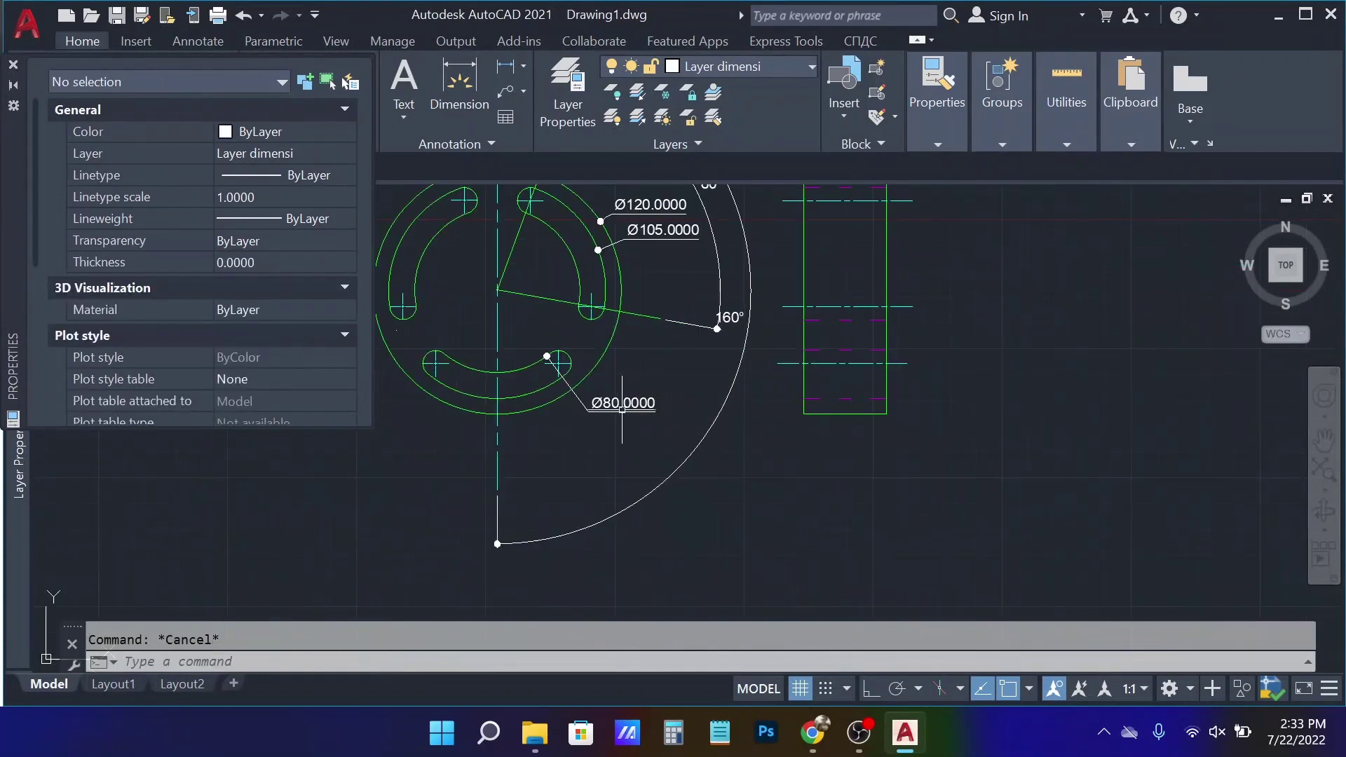
scroll(703, 423, "down", 1)
scroll(703, 423, "down", 2)
scroll(701, 407, "up", 4)
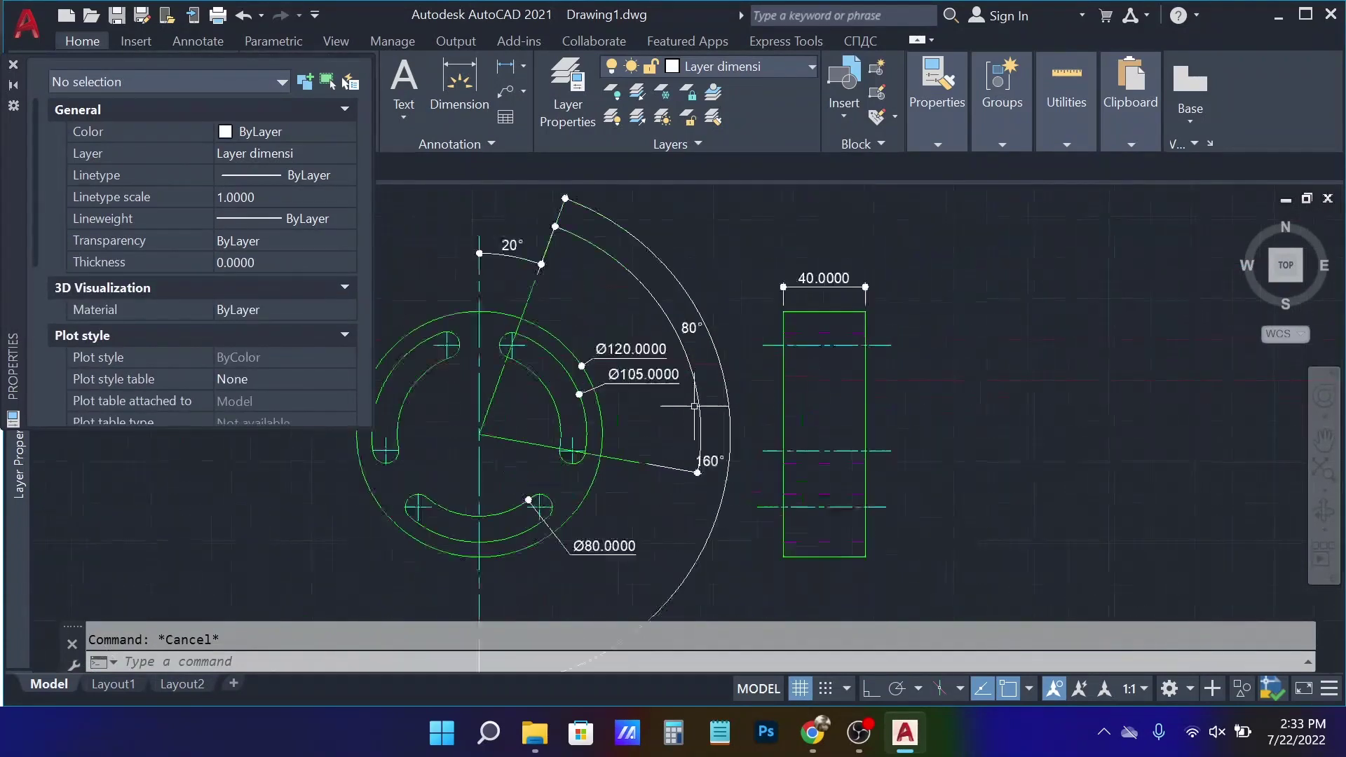
scroll(698, 384, "up", 1)
left_click(697, 384)
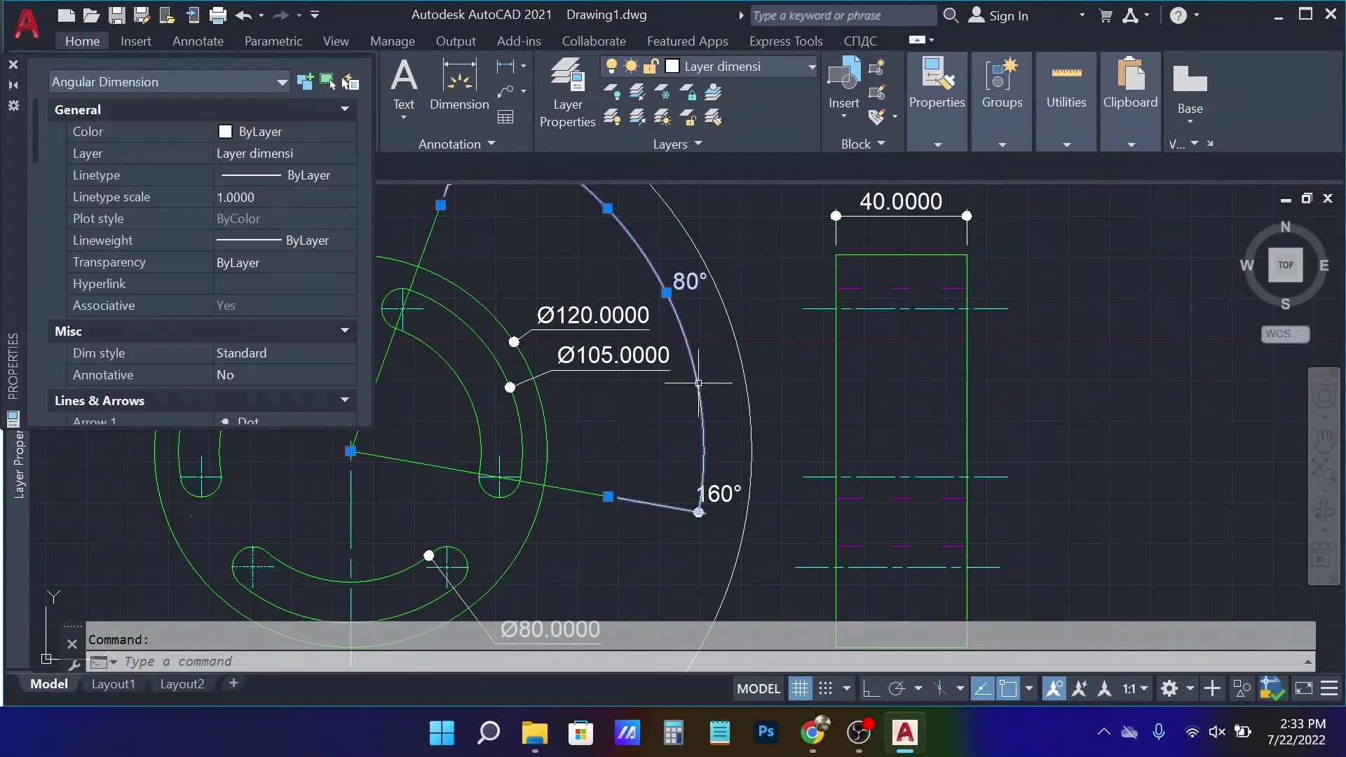
left_click(669, 283)
scroll(666, 291, "up", 5)
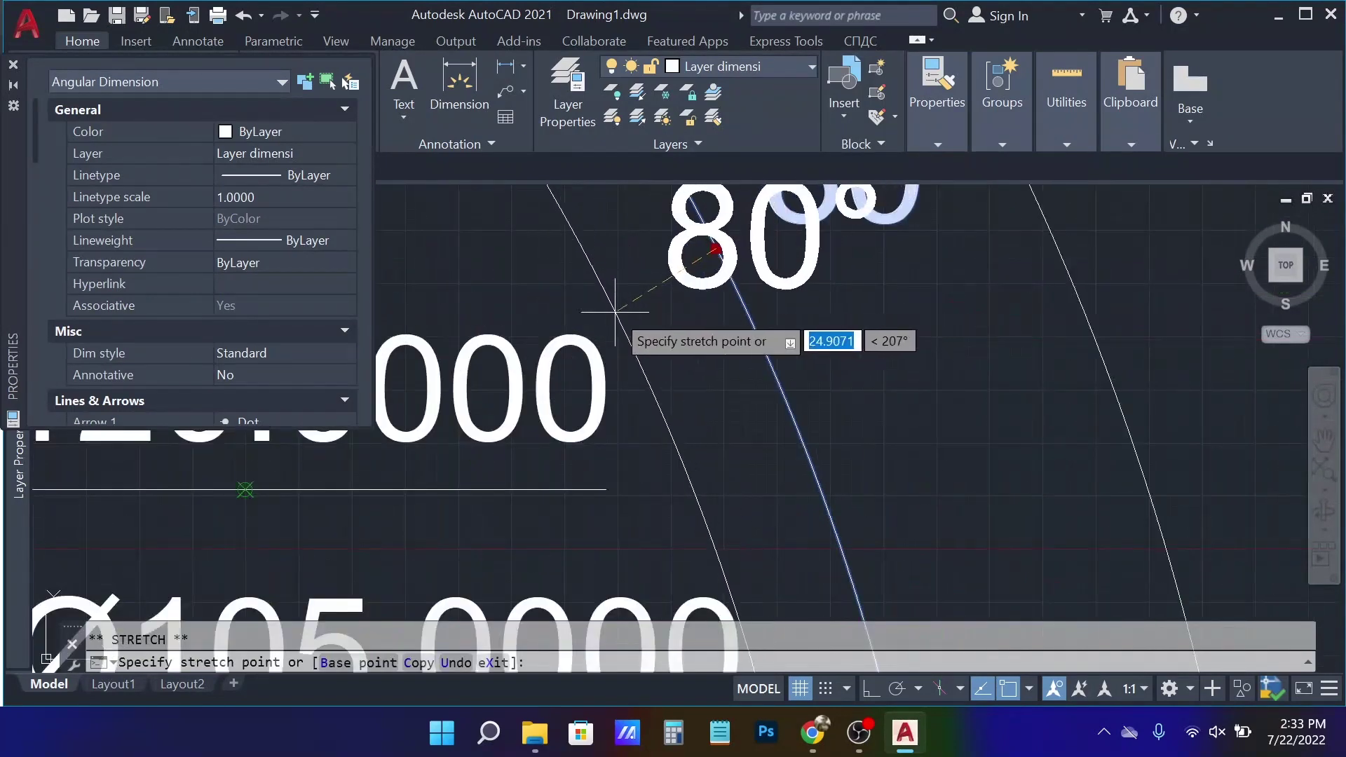
scroll(631, 303, "down", 1)
scroll(745, 355, "down", 3)
scroll(771, 406, "down", 2)
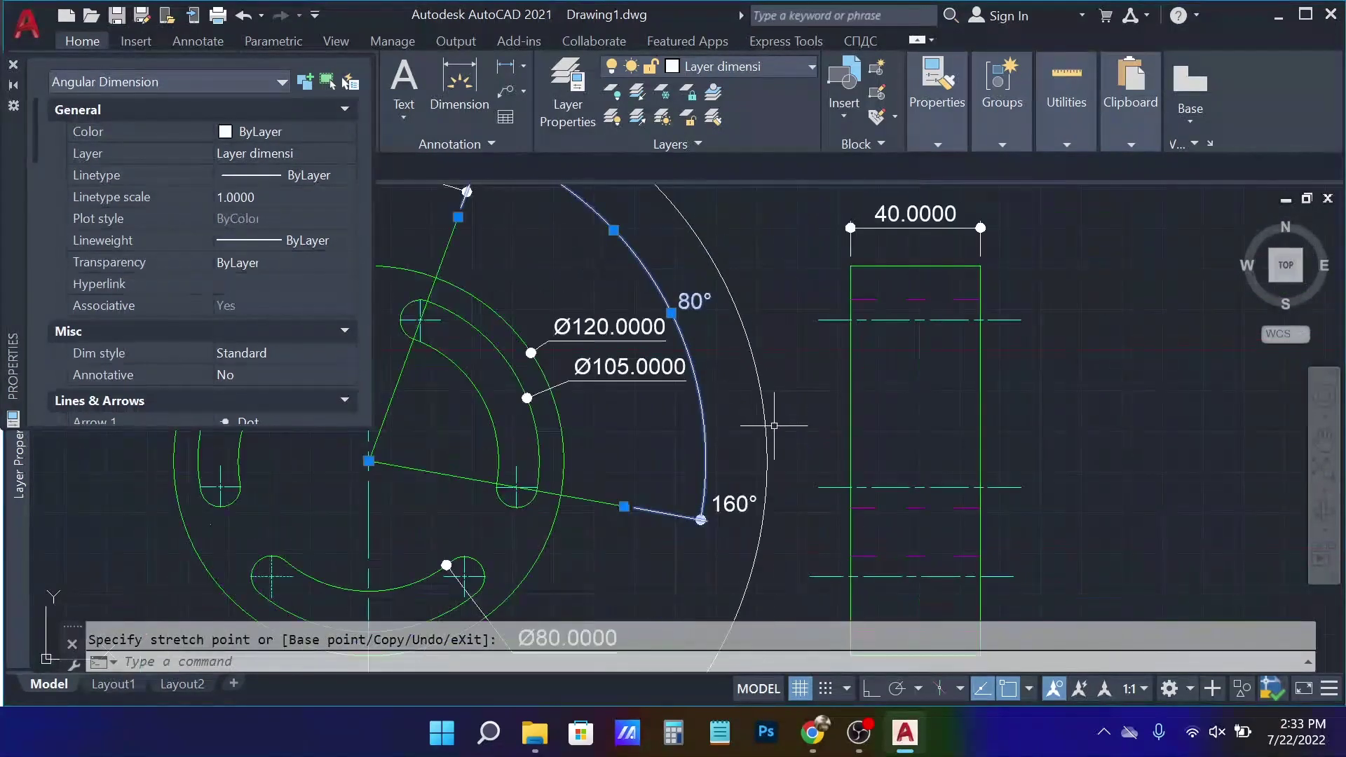
scroll(779, 416, "down", 2)
key("Escape")
scroll(724, 345, "up", 4)
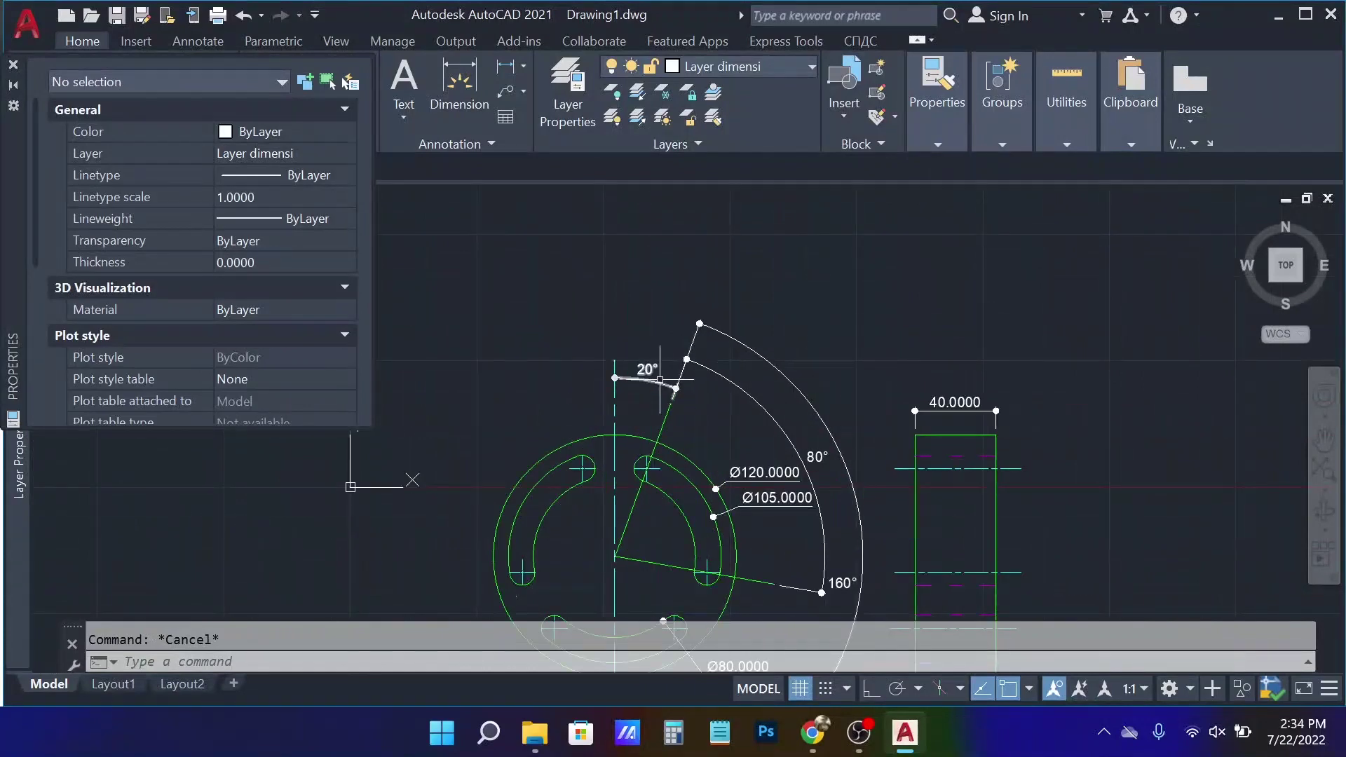
- Delete the large 160° angle dimension
left_click(660, 378)
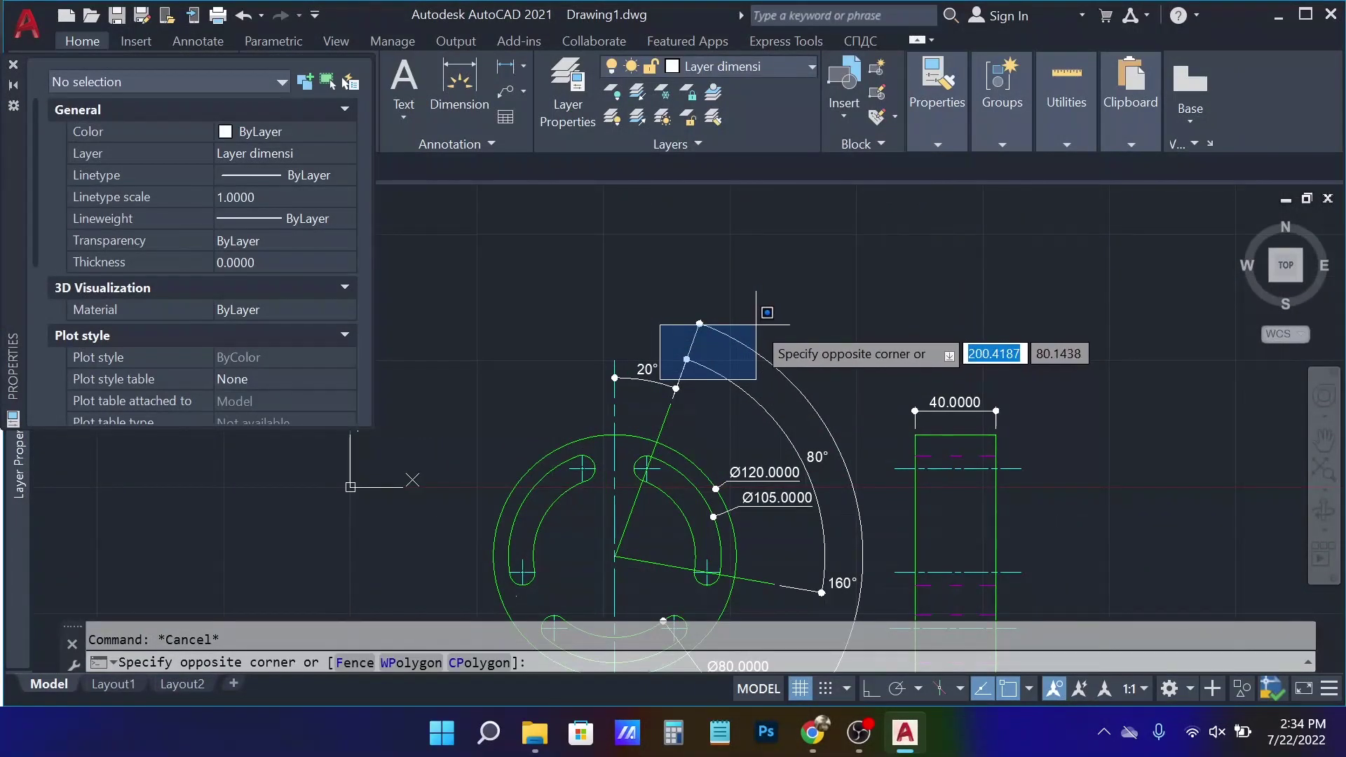
key("Escape")
scroll(799, 382, "down", 2)
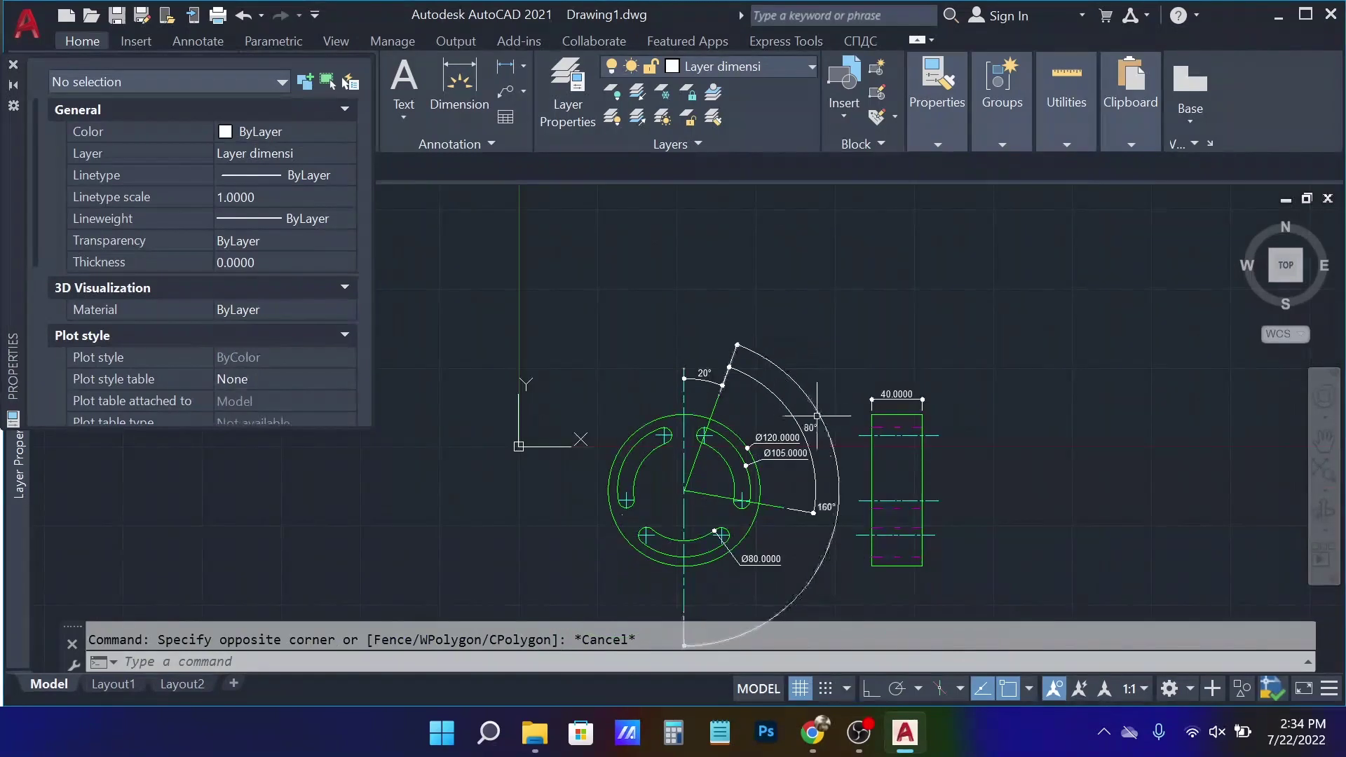
left_click(813, 410)
key("Delete")
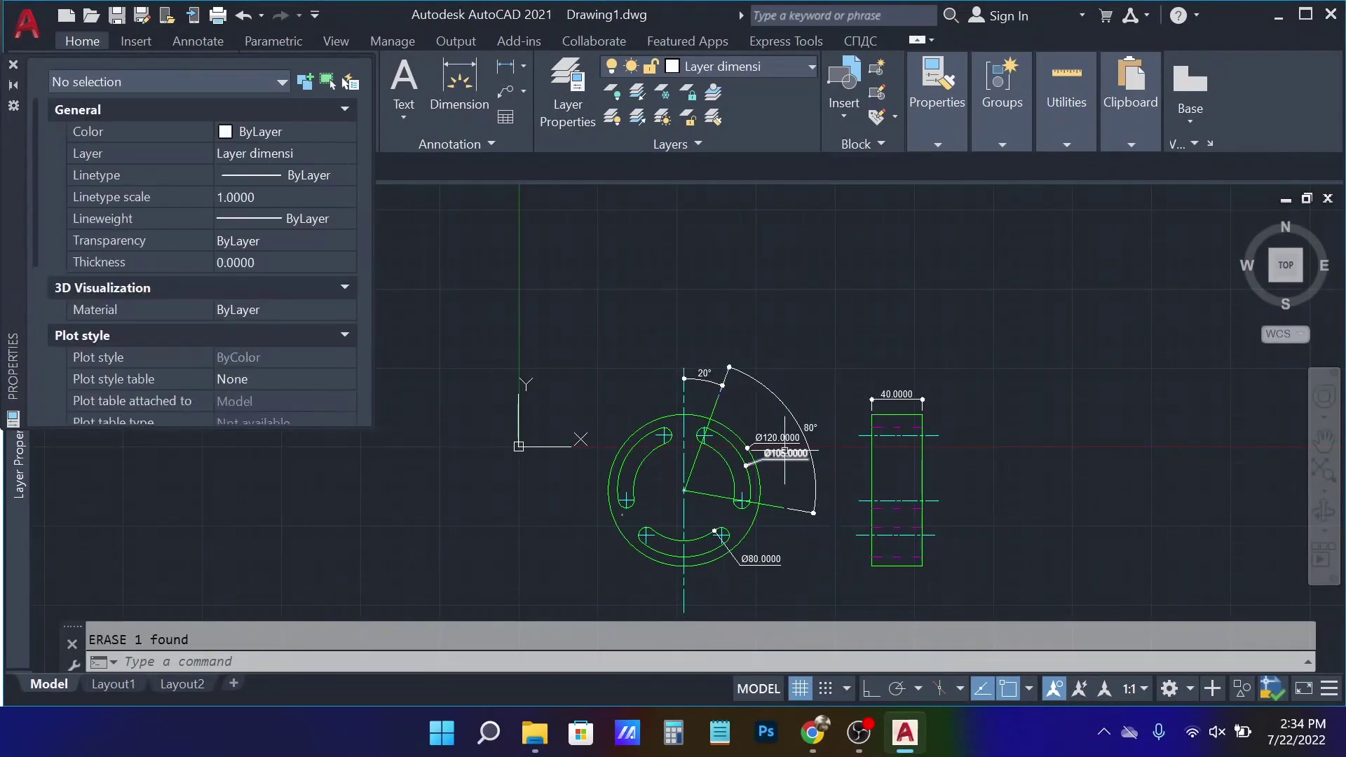
- Undo twice to restore the erased angle dimension
scroll(783, 449, "up", 4)
left_click(617, 303)
left_click(596, 298)
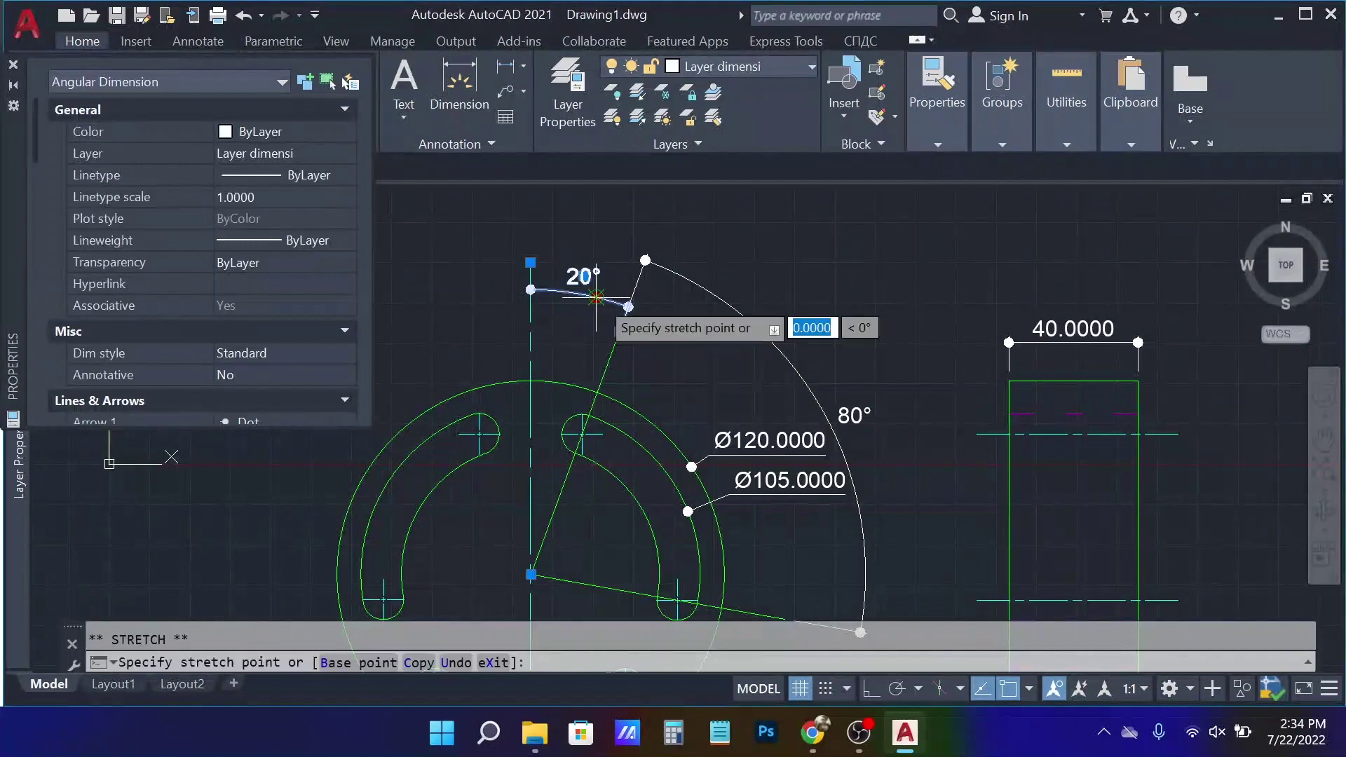
scroll(607, 242, "up", 3)
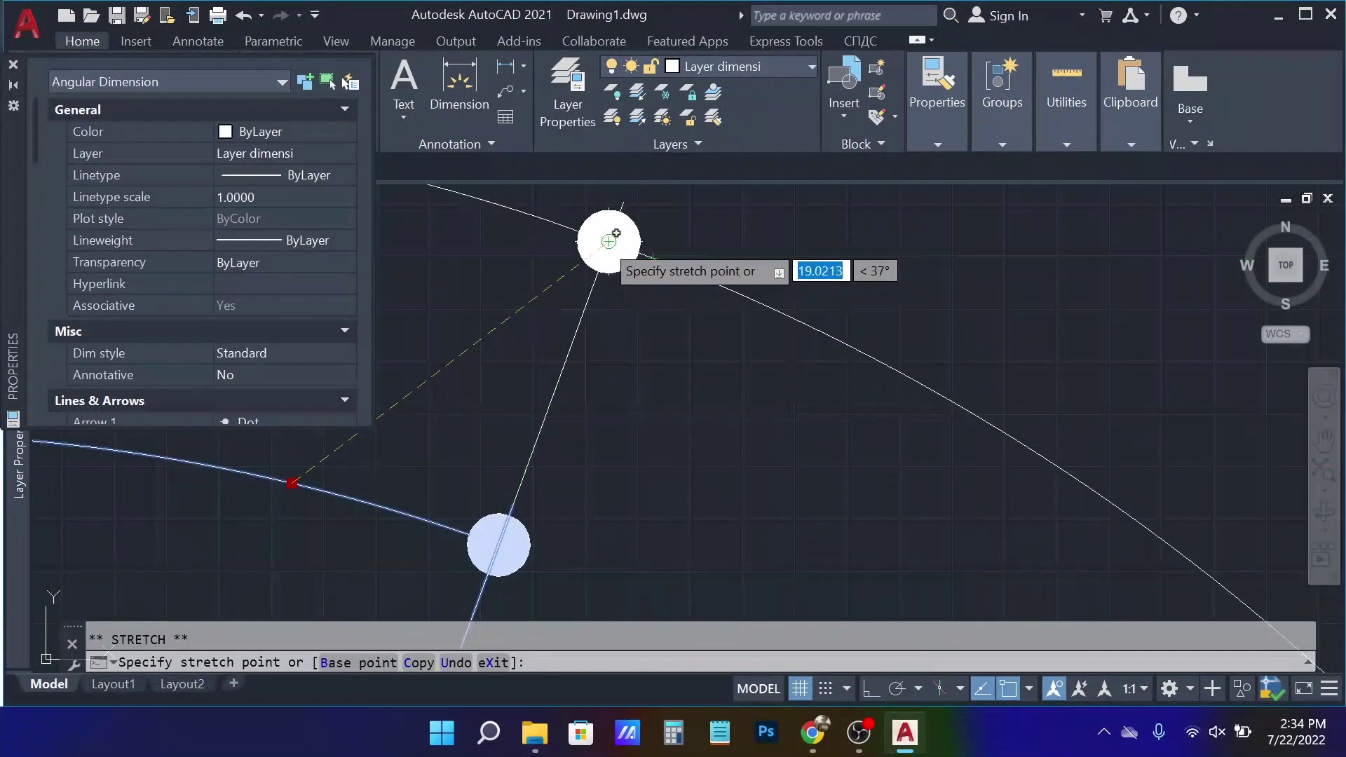
key("Escape")
key("ctrl+z")
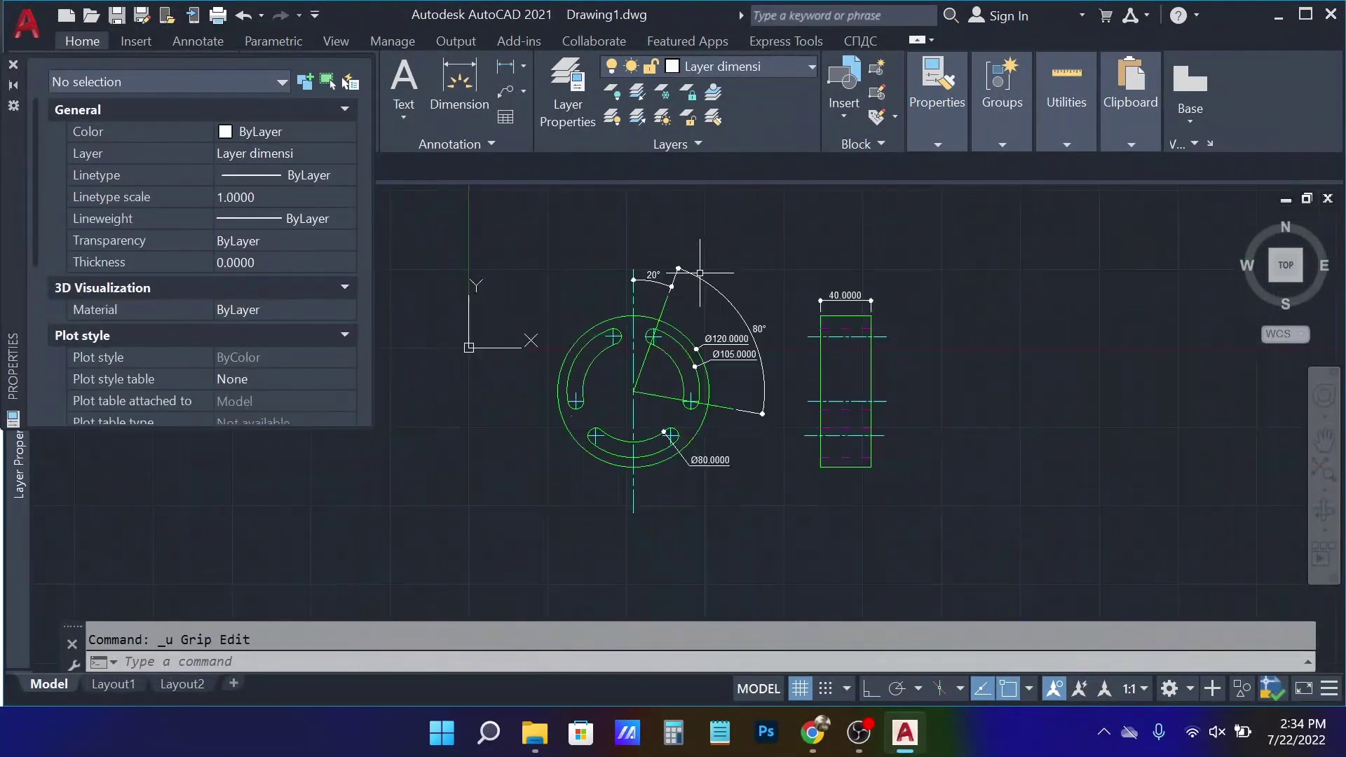
scroll(699, 273, "up", 4)
key("ctrl+z")
key("ctrl+z")
scroll(673, 238, "up", 4)
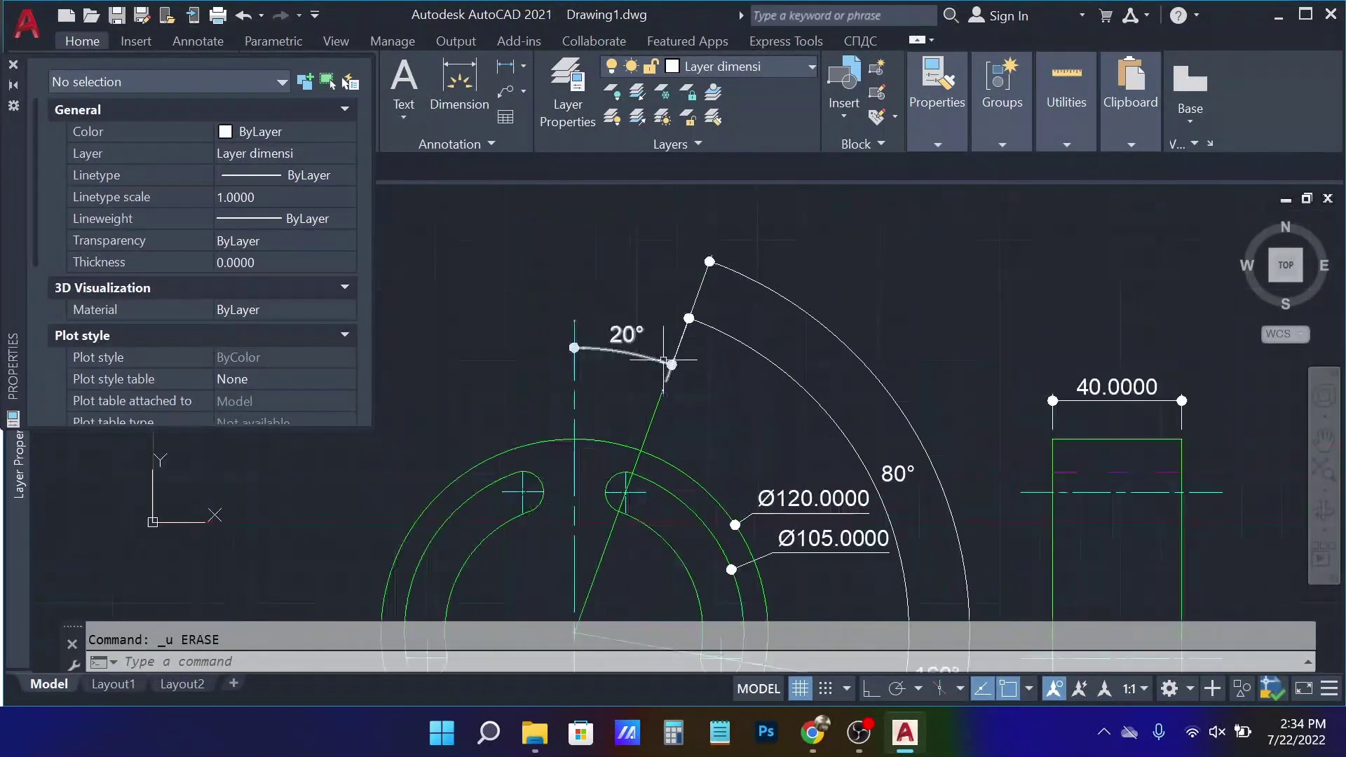
- Select the 20° angle dimension and try stretching a grip, then cancel
left_click(664, 360)
scroll(686, 358, "up", 3)
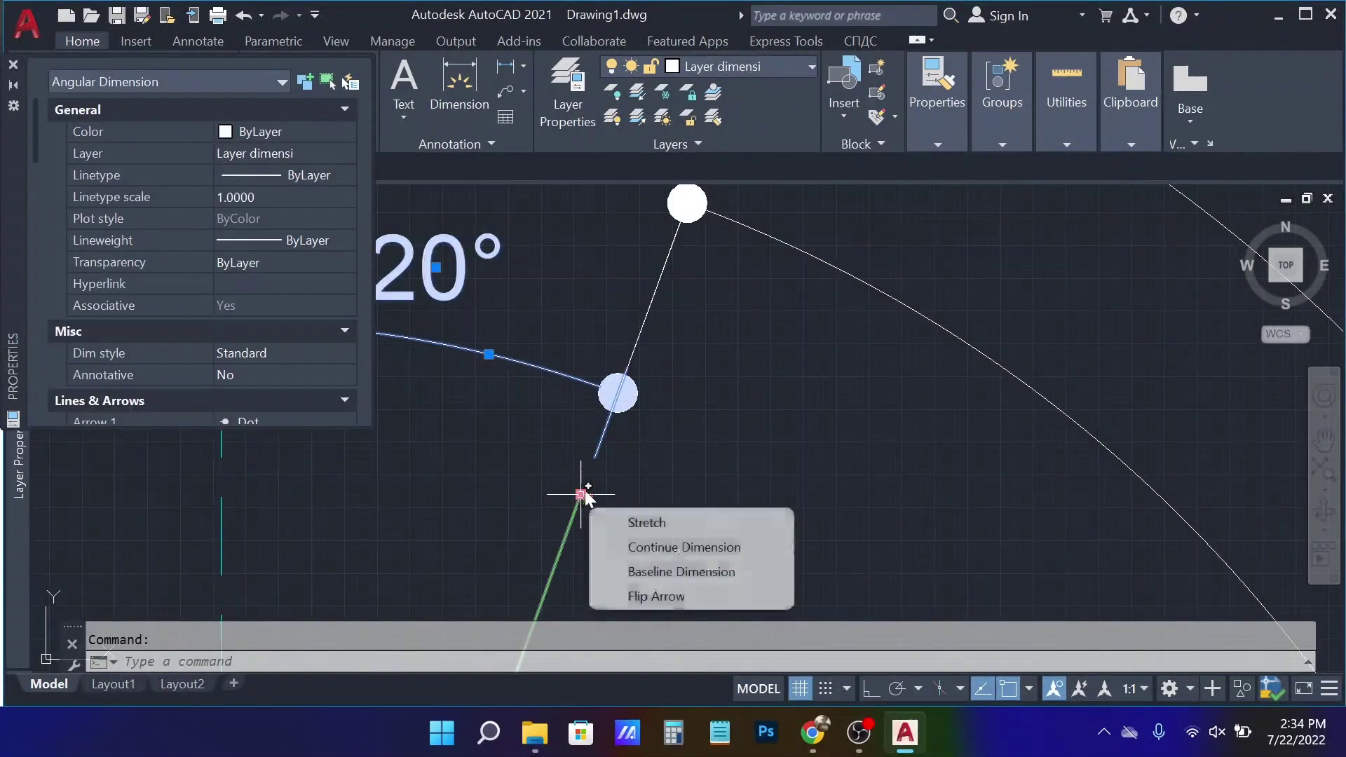
key("Escape")
scroll(611, 423, "down", 2)
left_click(634, 399)
left_click(649, 383)
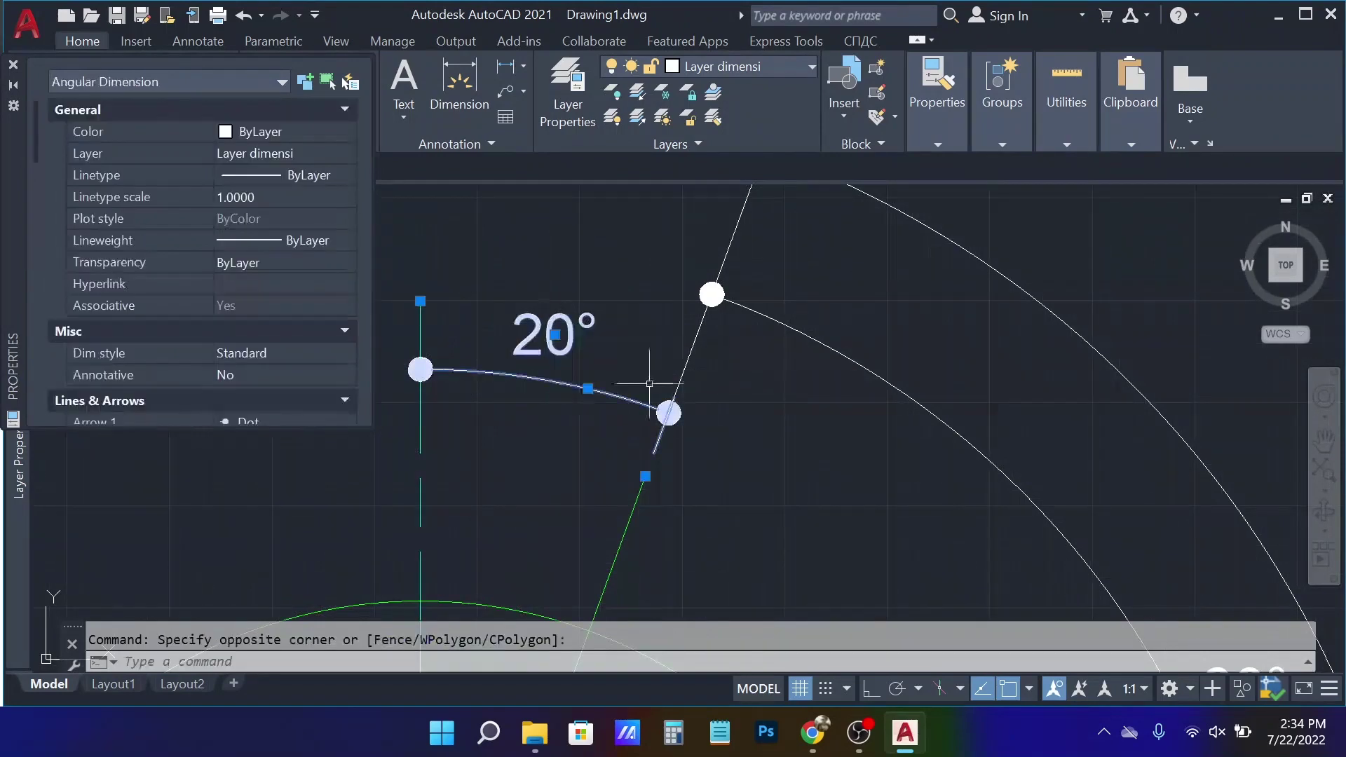
left_click(645, 476)
key("Escape")
key("Escape")
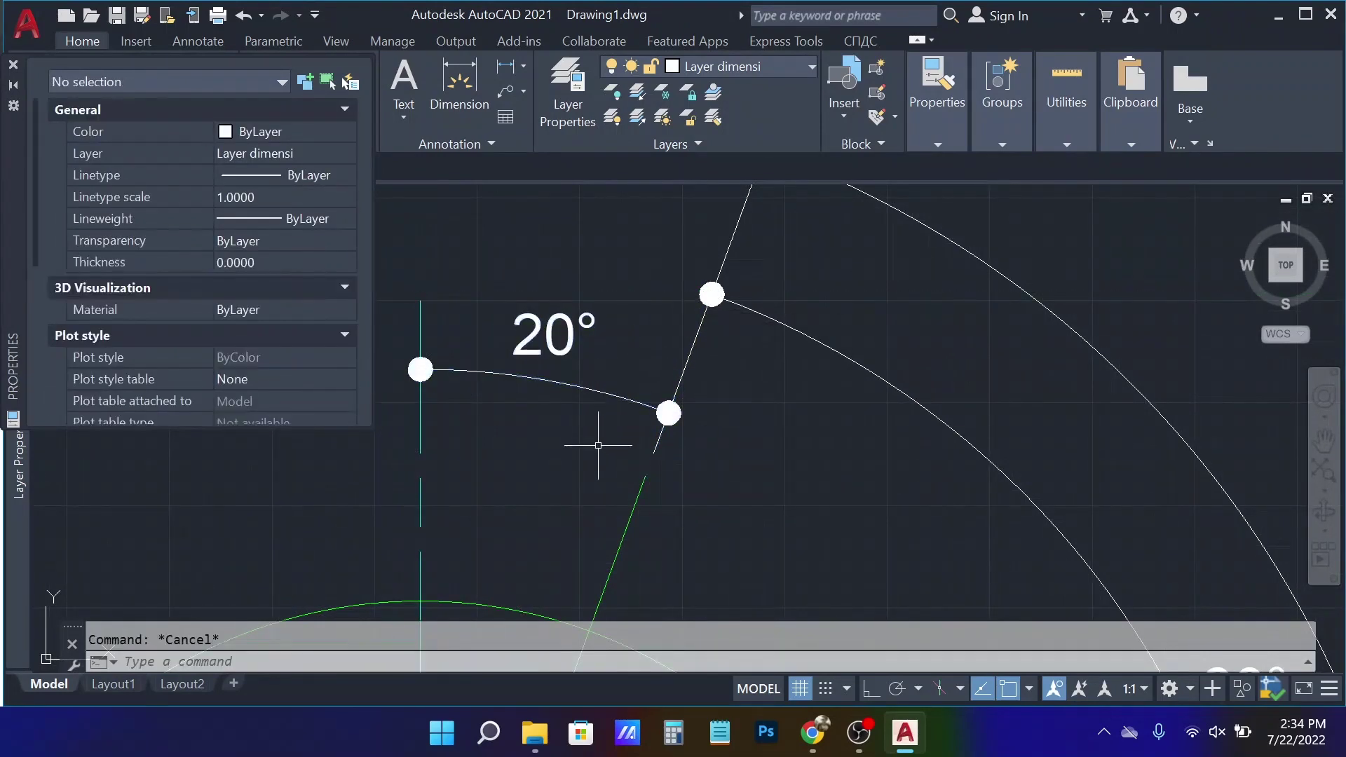
scroll(598, 445, "down", 2)
- Stretch the 20° dimension arc in to a smaller radius
left_click(582, 393)
left_click(594, 394)
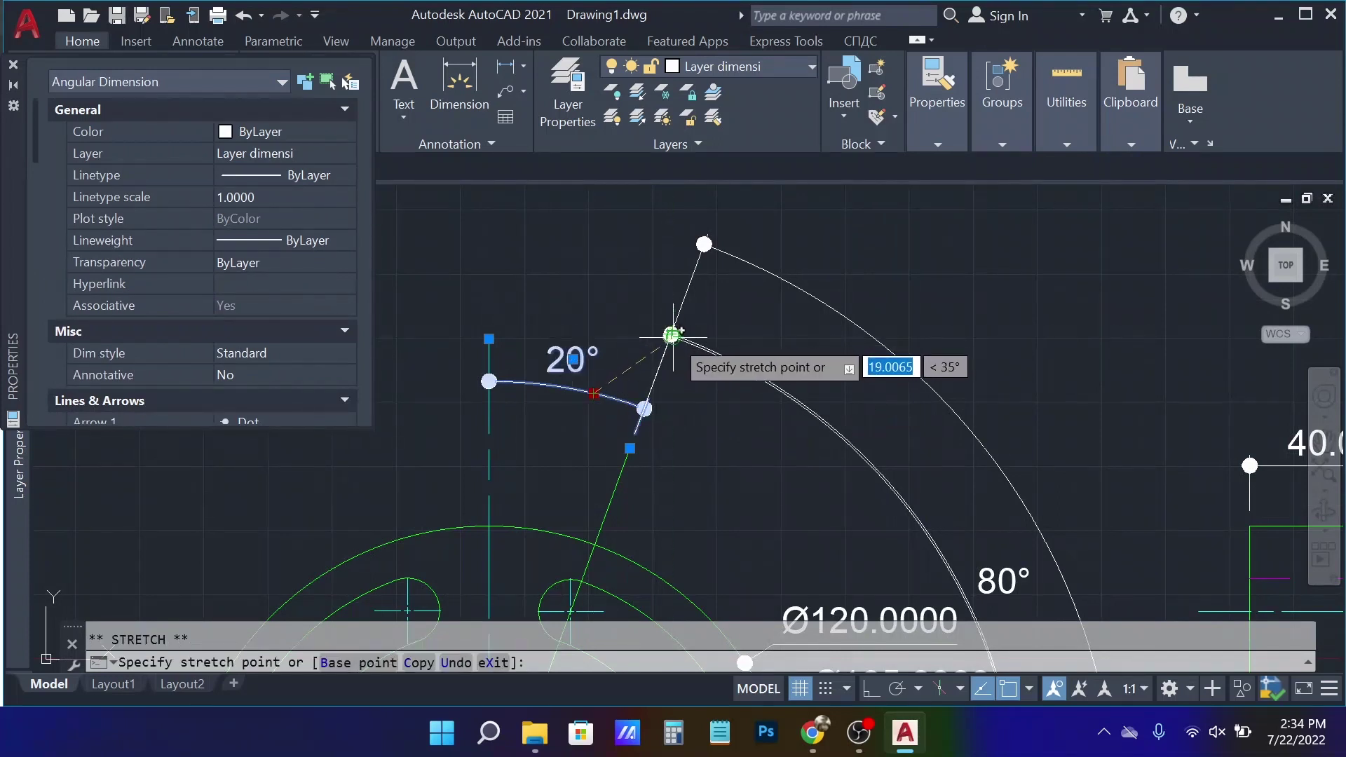
left_click(671, 335)
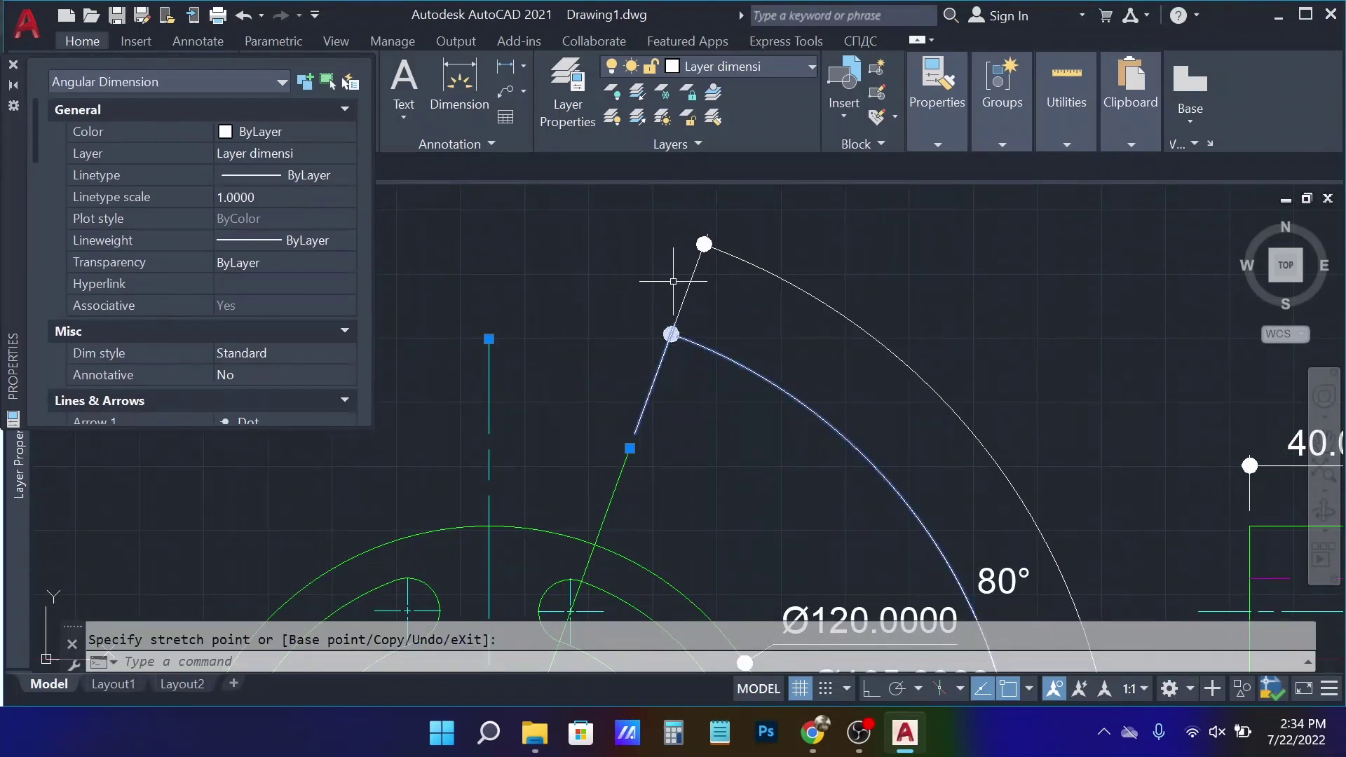
left_click(643, 408)
left_click(648, 413)
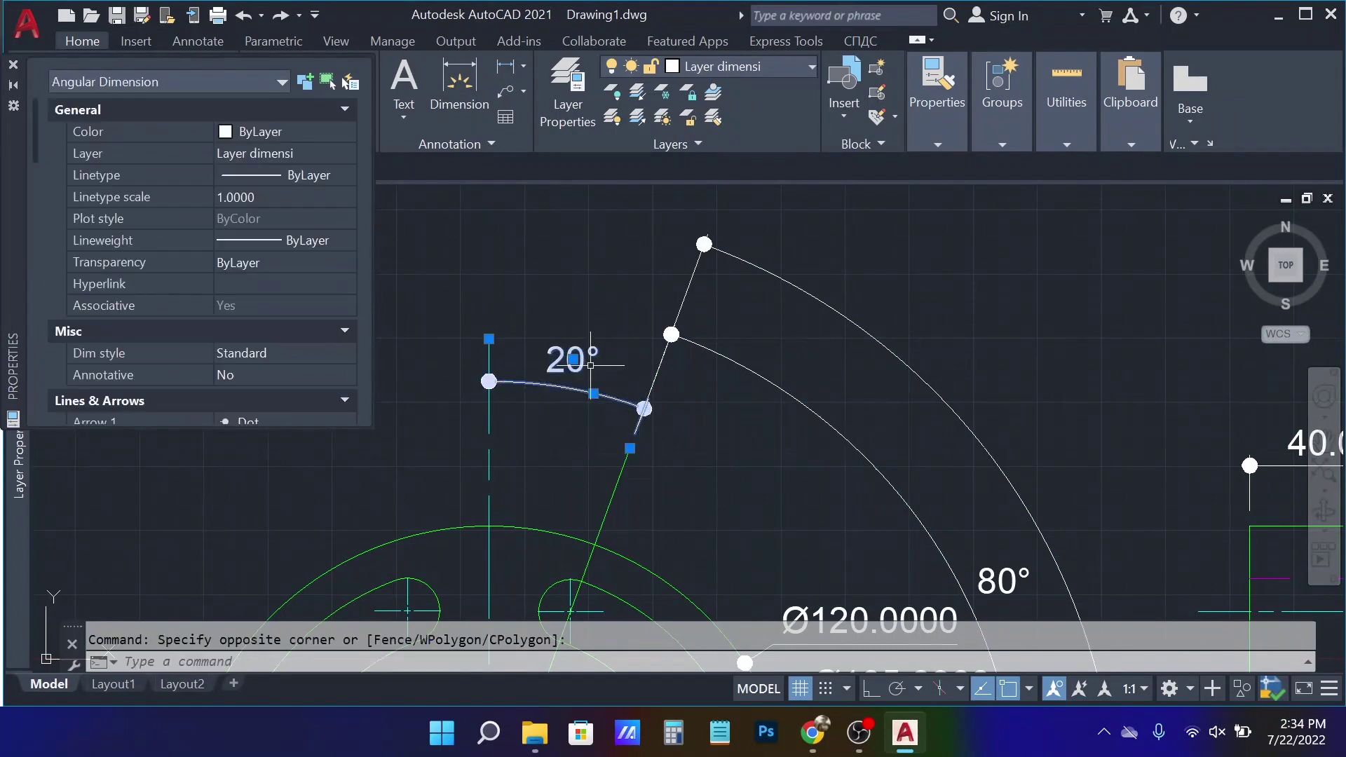
key("Escape")
- Raise the 20° dimension's extension line start point and clear the selection
left_click(549, 399)
left_click(511, 364)
left_click(488, 339)
left_click(488, 270)
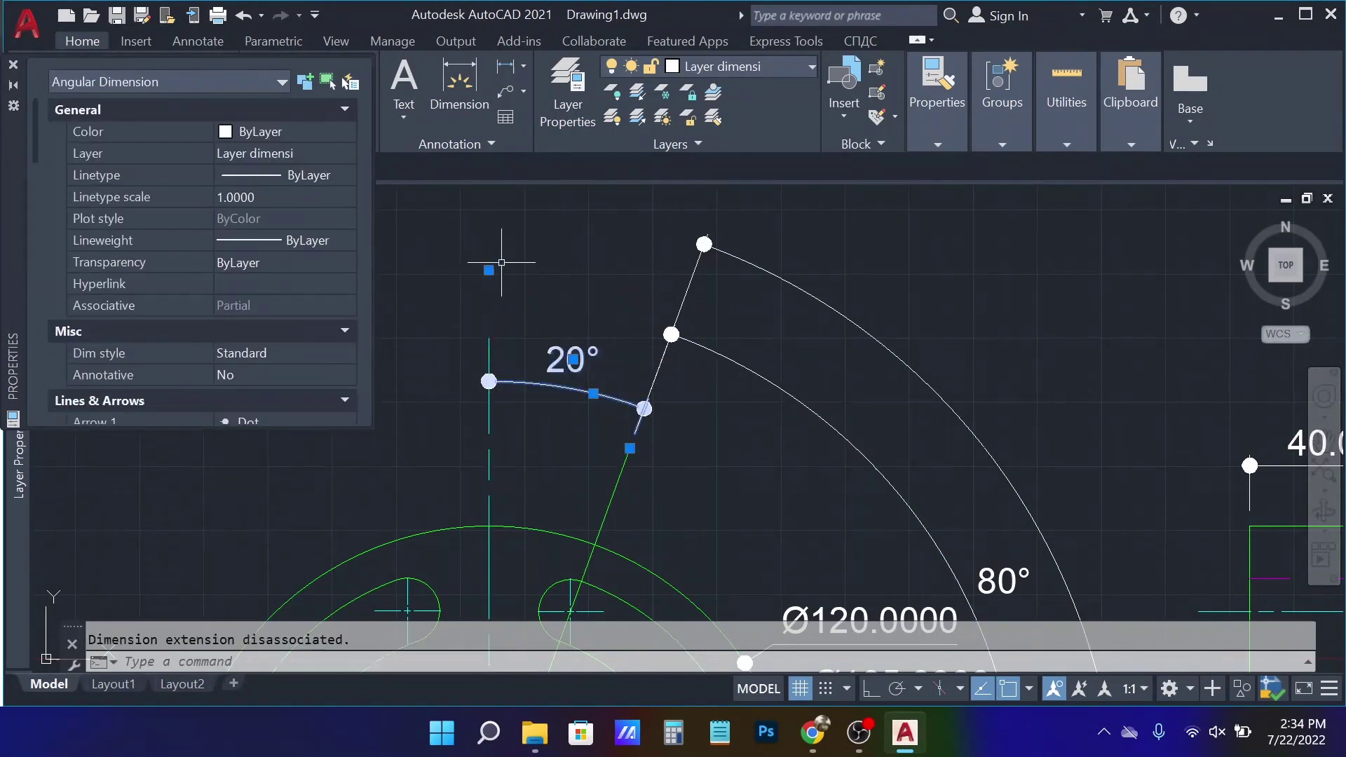
left_click(594, 393)
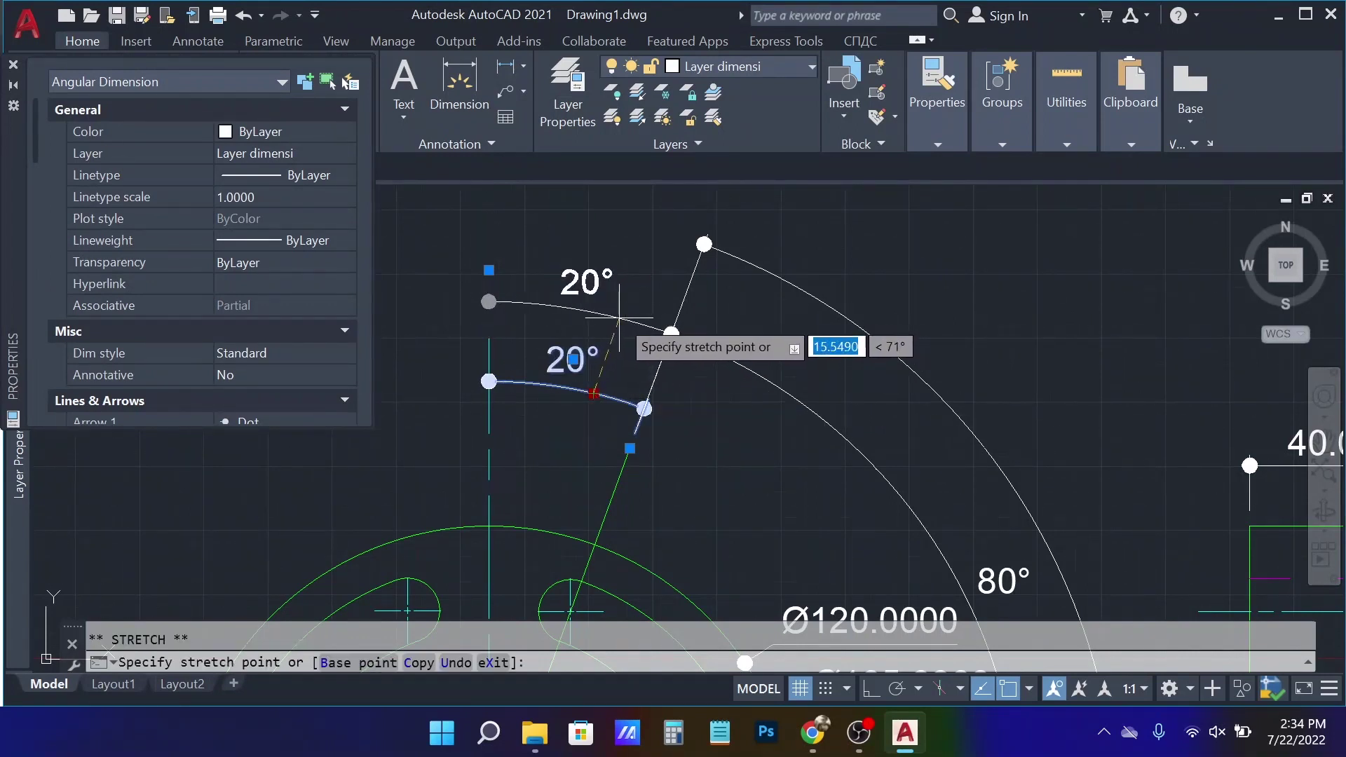
key("Escape")
scroll(681, 287, "down", 2)
left_click(556, 298)
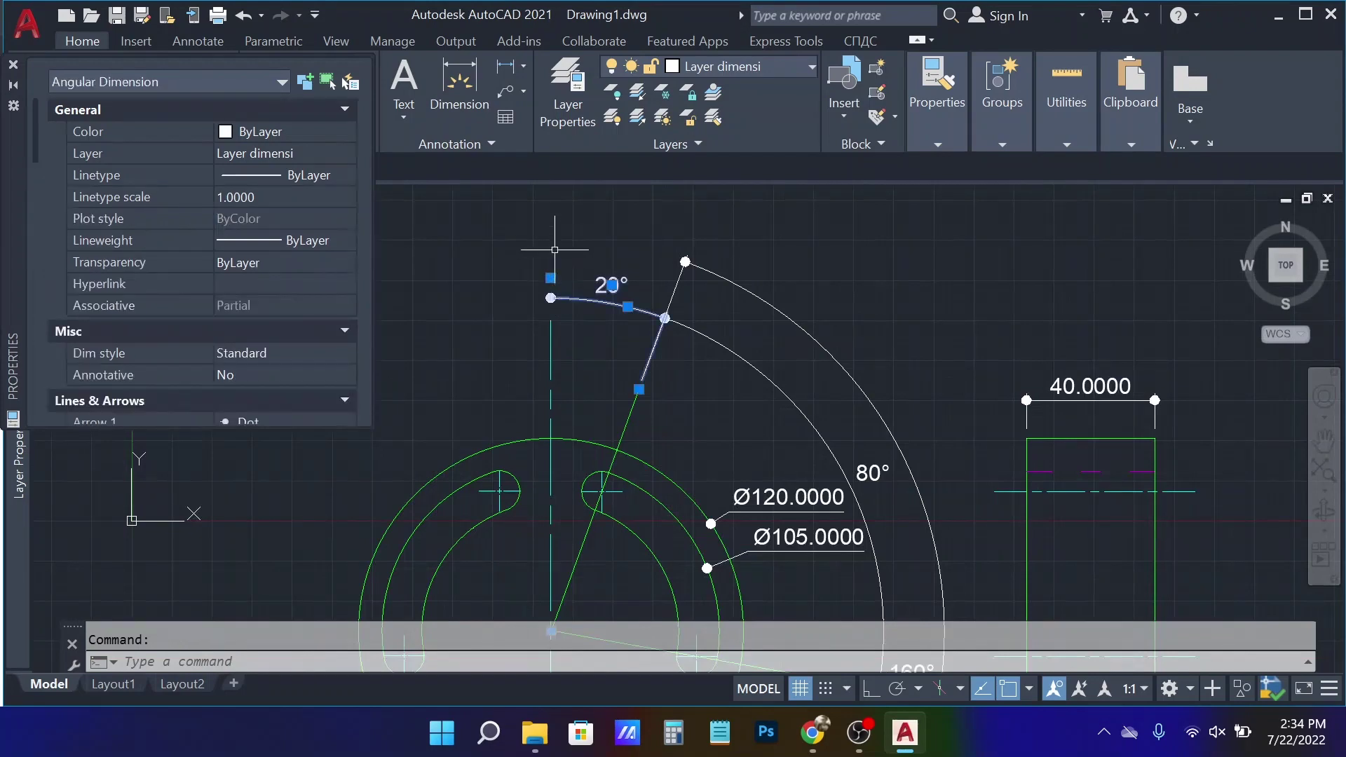
key("Escape")
scroll(698, 238, "down", 3)
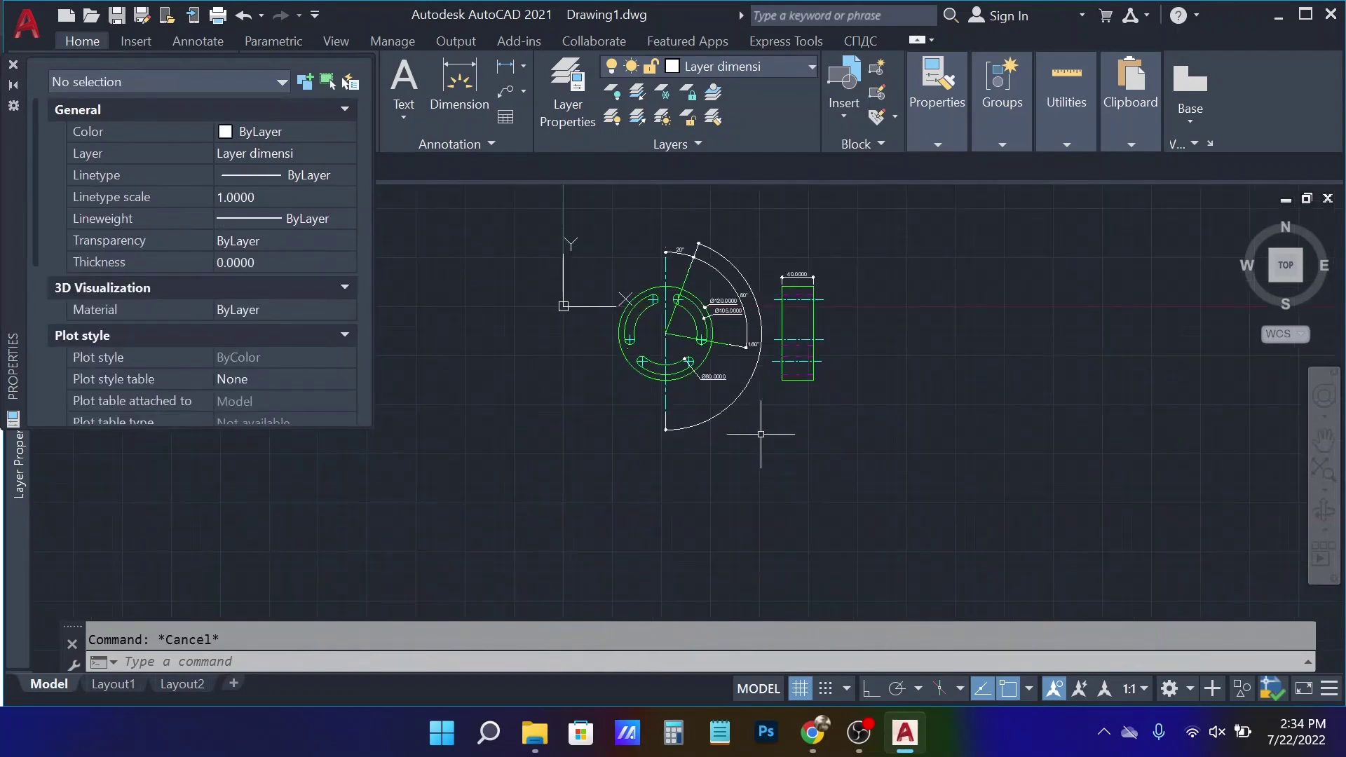
- Delete the 160° angle dimension and pan to recentre both views
scroll(795, 308, "up", 2)
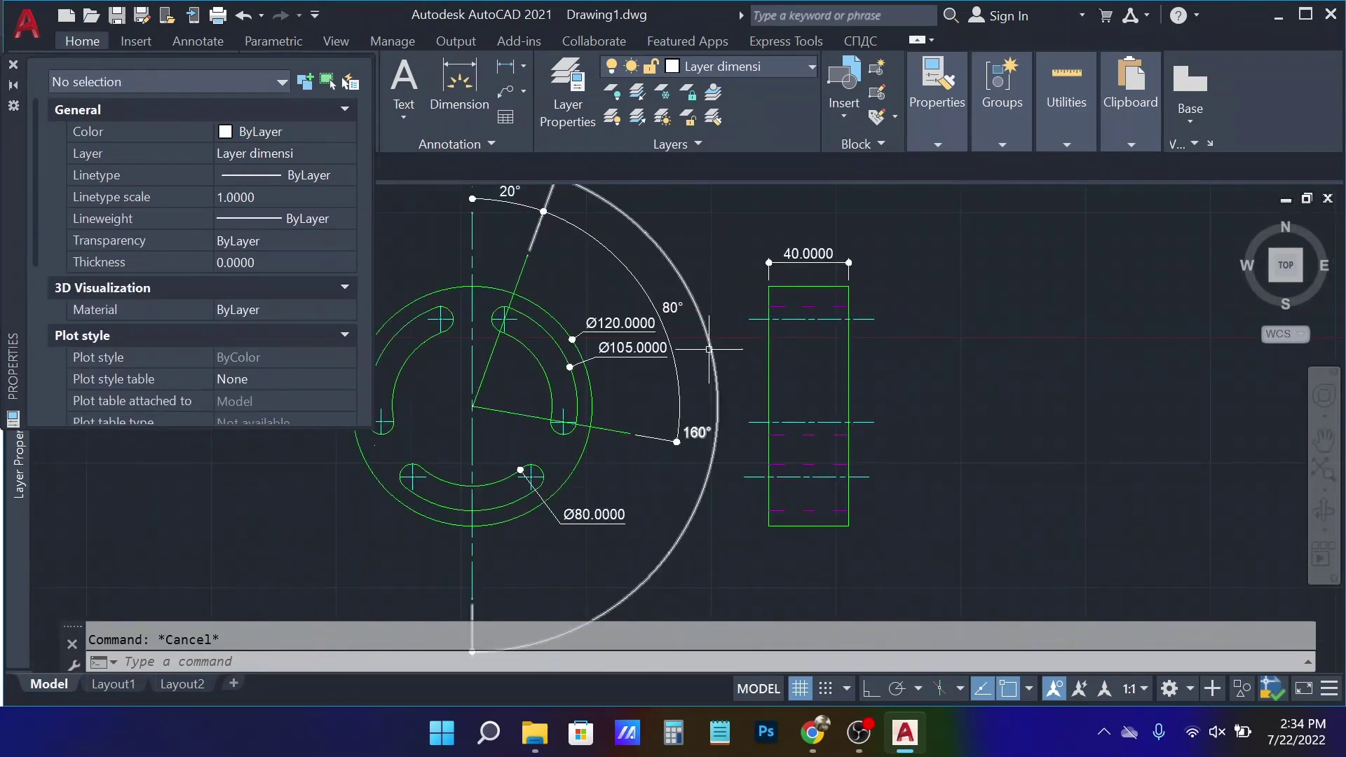
key("Delete")
scroll(690, 263, "down", 2)
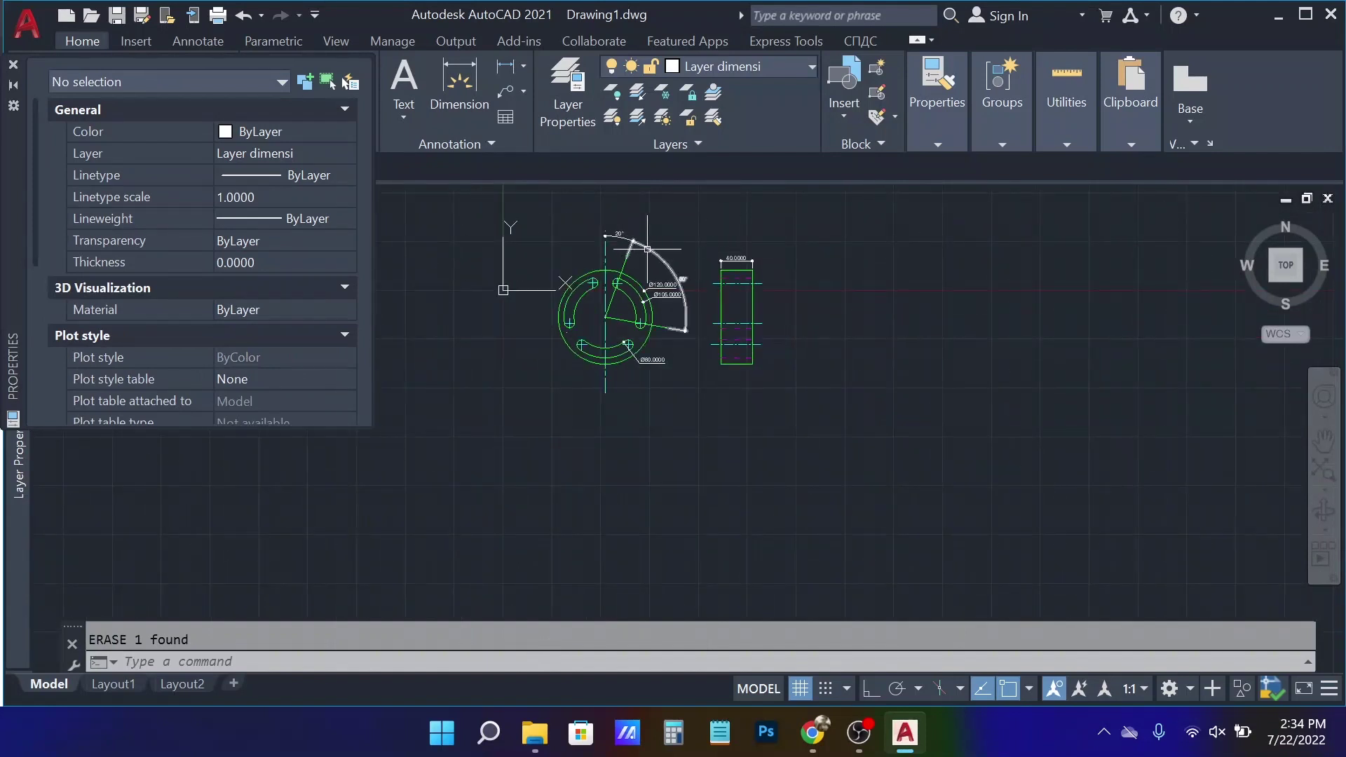
scroll(715, 237, "up", 2)
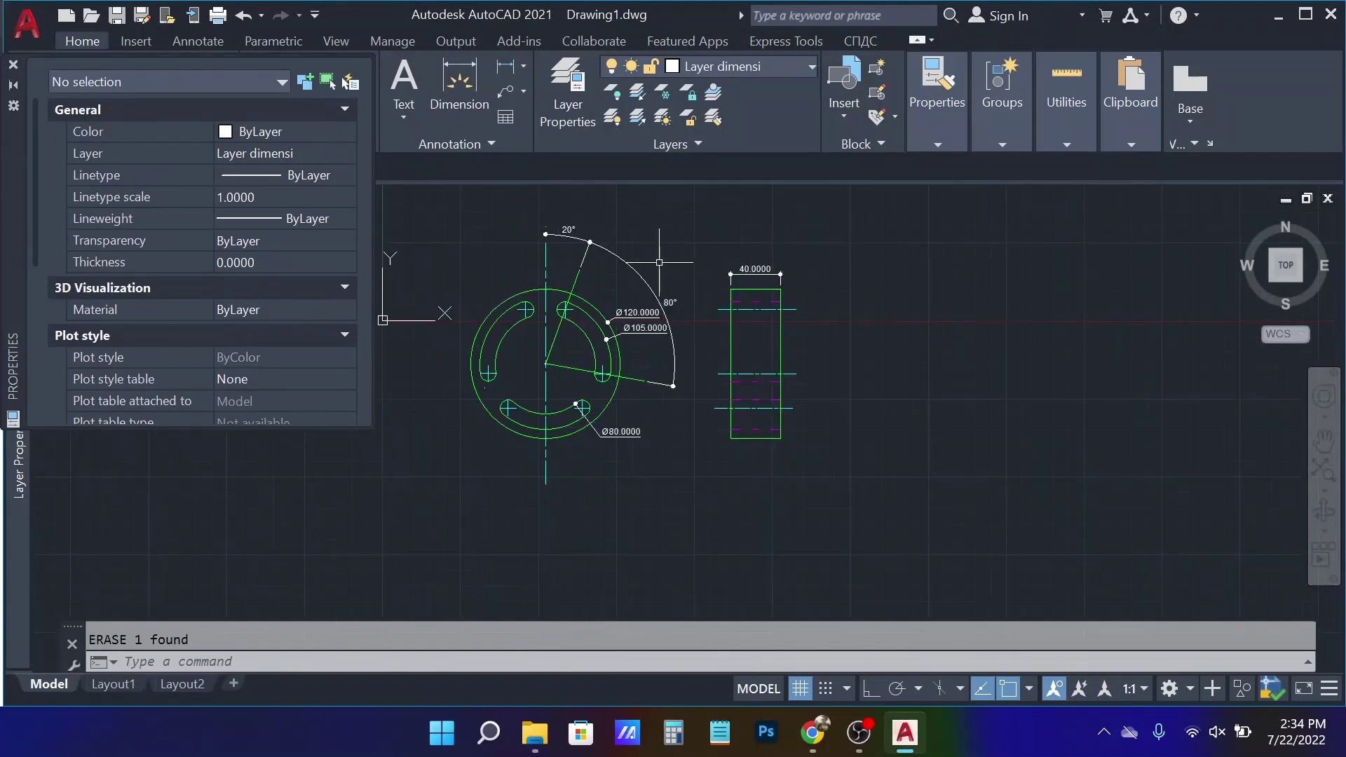
middle_click_drag(659, 262, 733, 271)
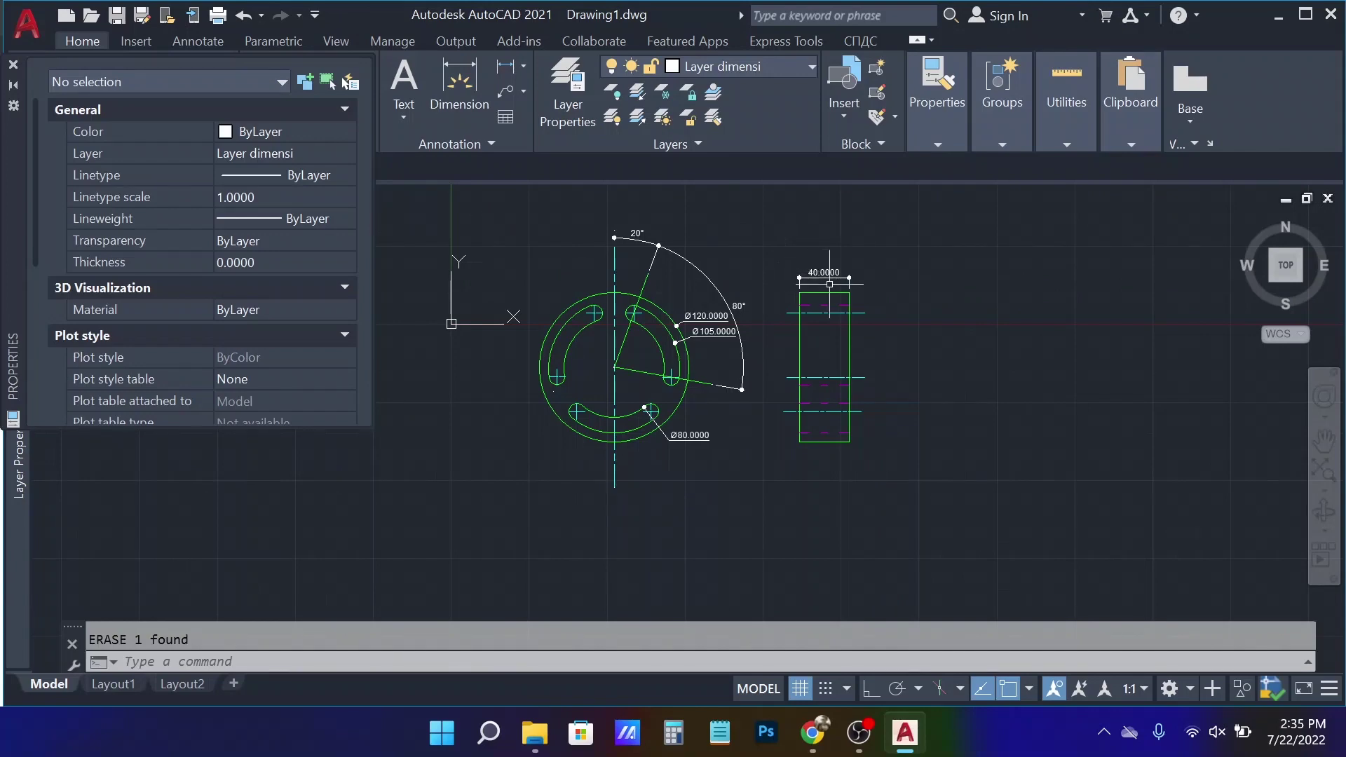
scroll(785, 272, "up", 5)
scroll(828, 293, "down", 2)
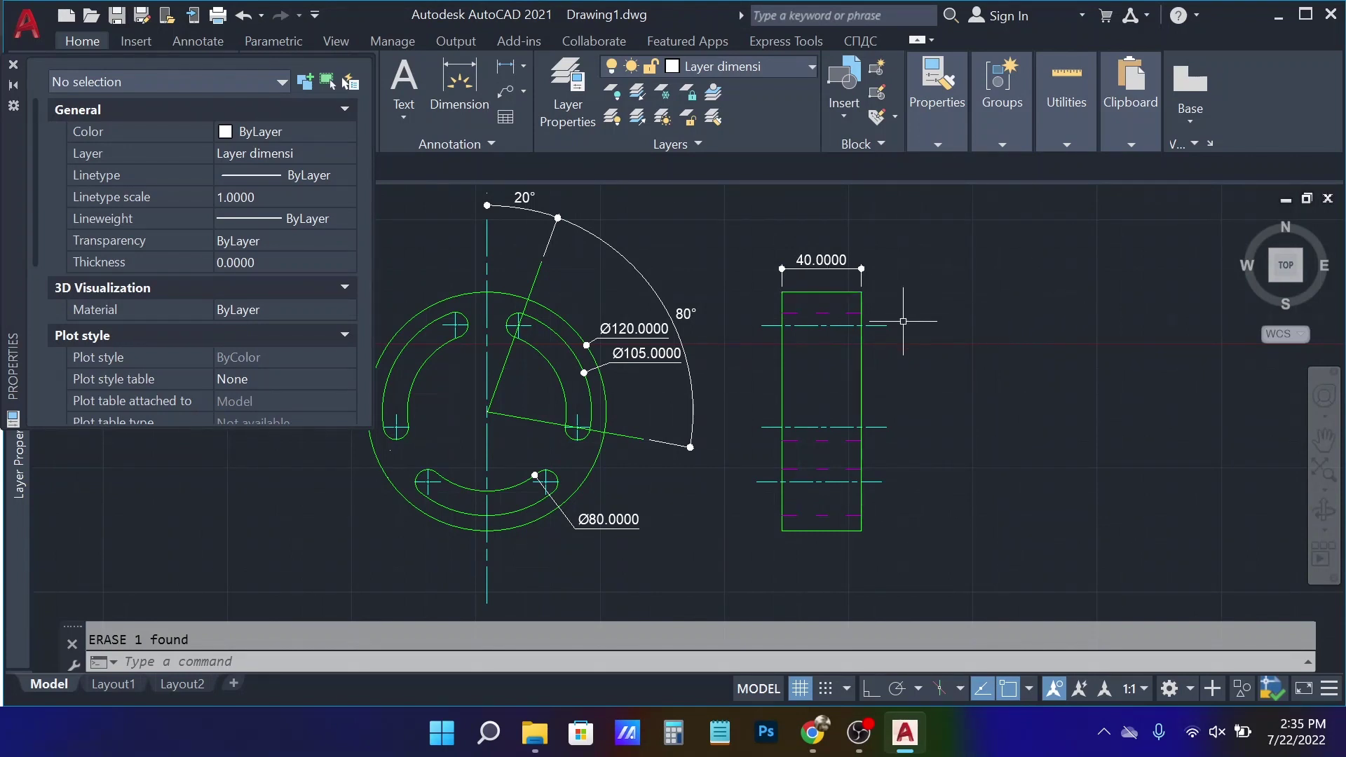
- Add a vertical linear dimension along the side view's right edge
type("dli")
key("Return")
left_click(860, 313)
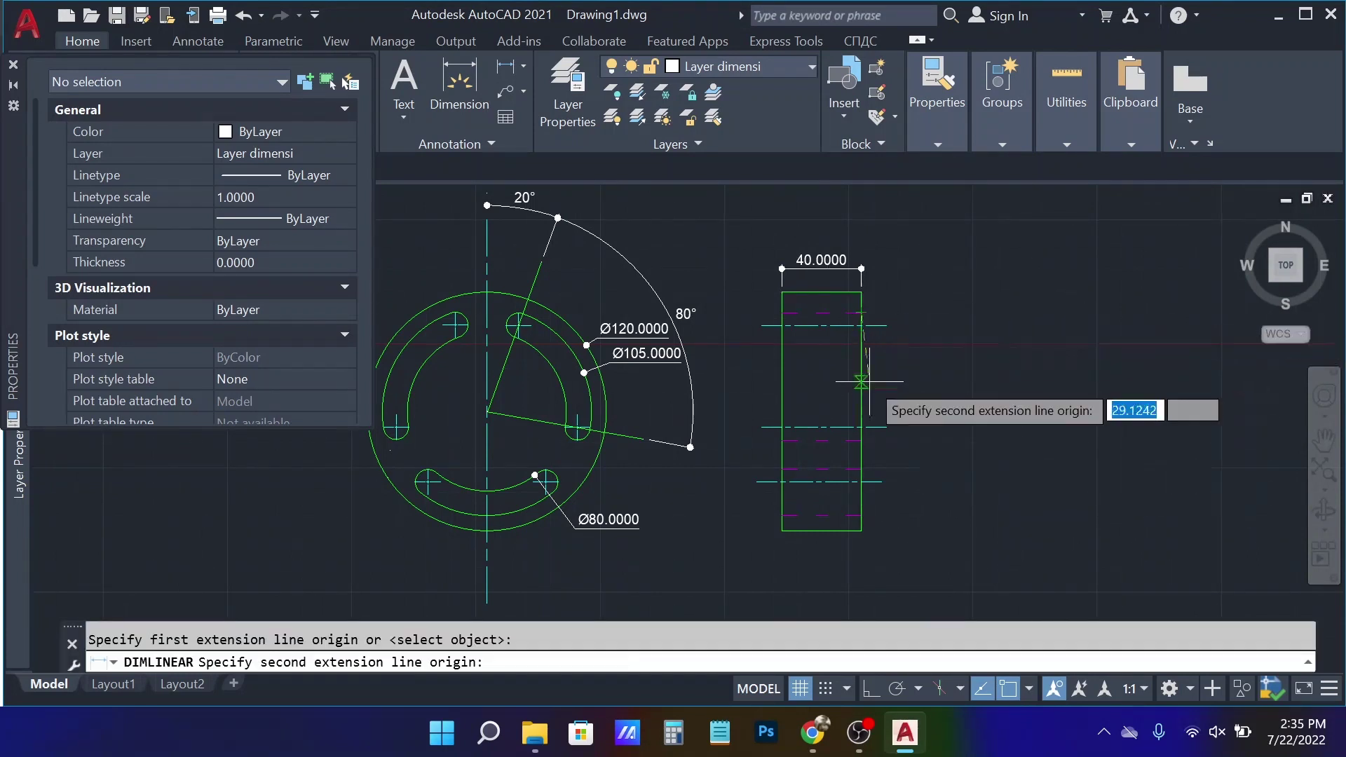
left_click(862, 441)
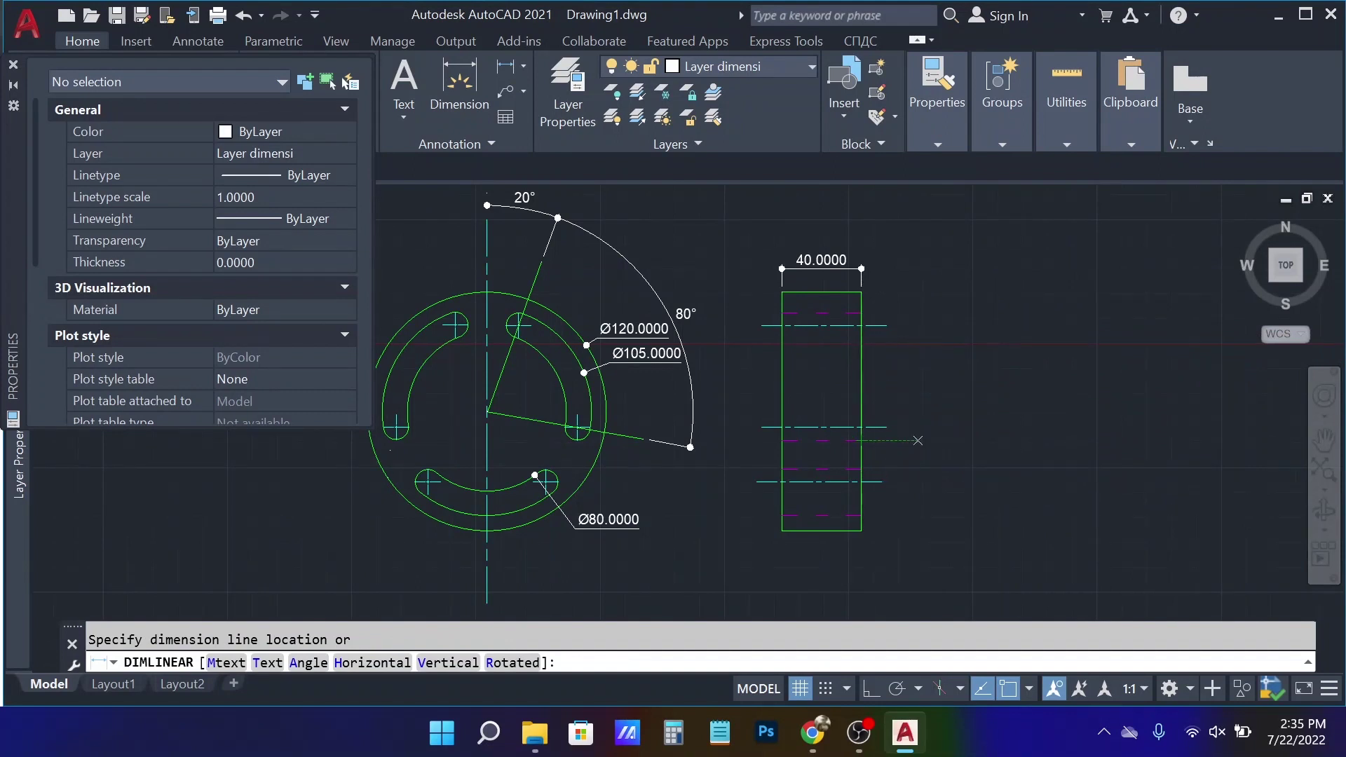
left_click(917, 441)
key("Escape")
- Add a second, lower vertical dimension on the side view's right edge
middle_click_drag(904, 466, 921, 432)
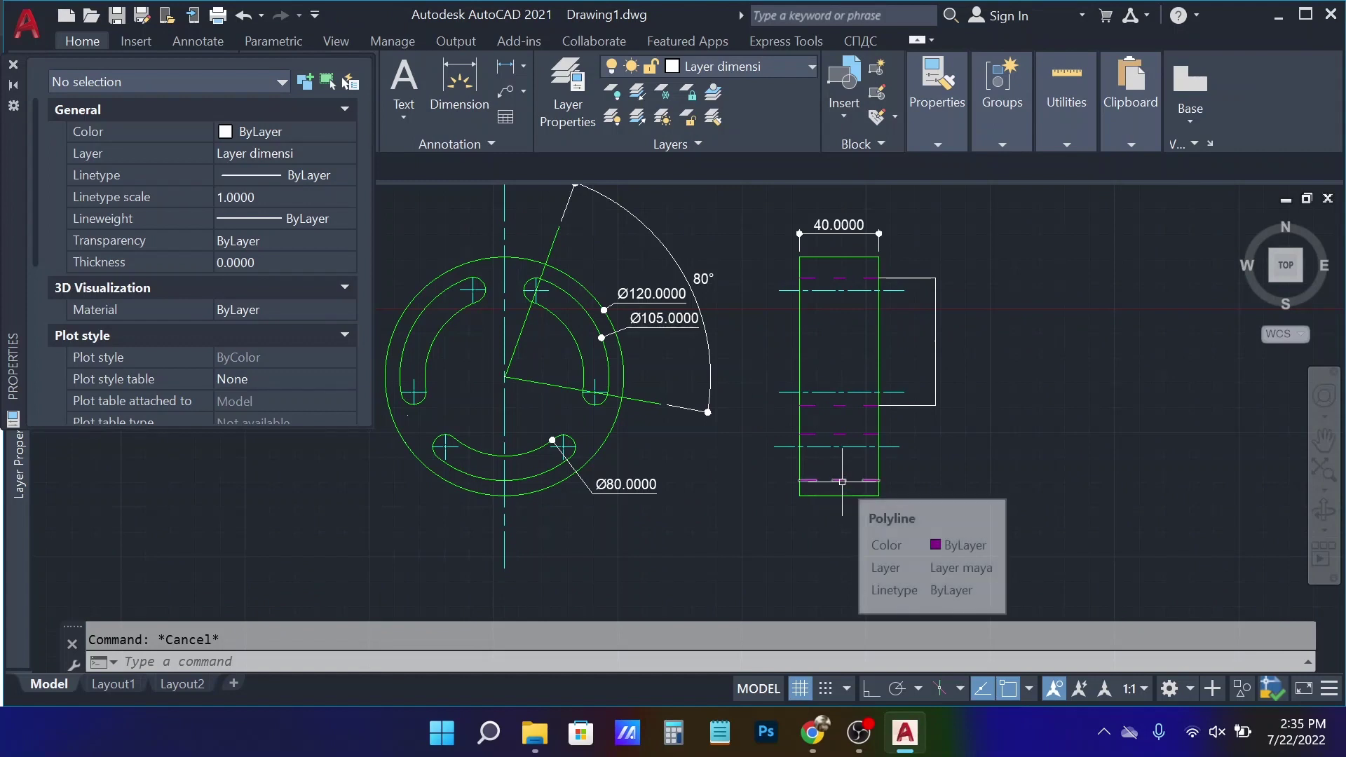
type("dli")
key("Return")
left_click(879, 480)
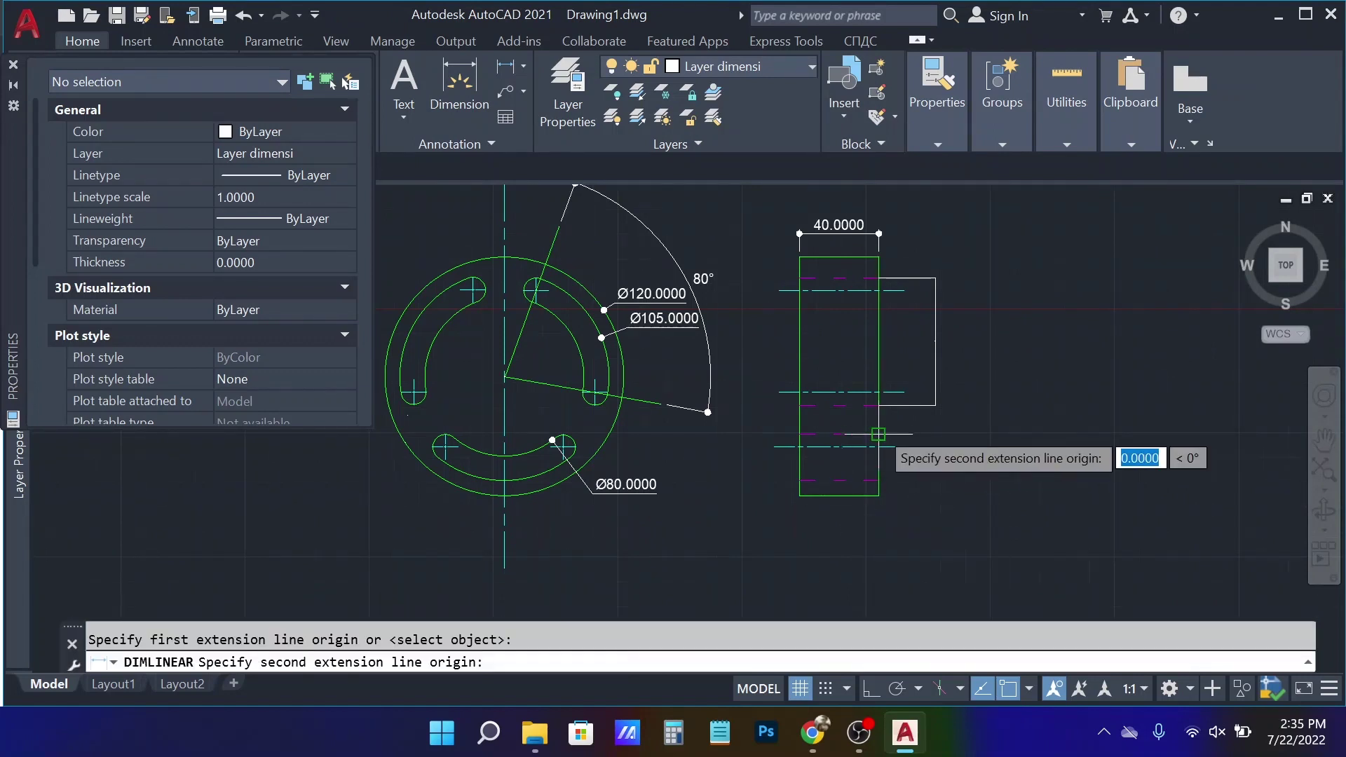
left_click(879, 405)
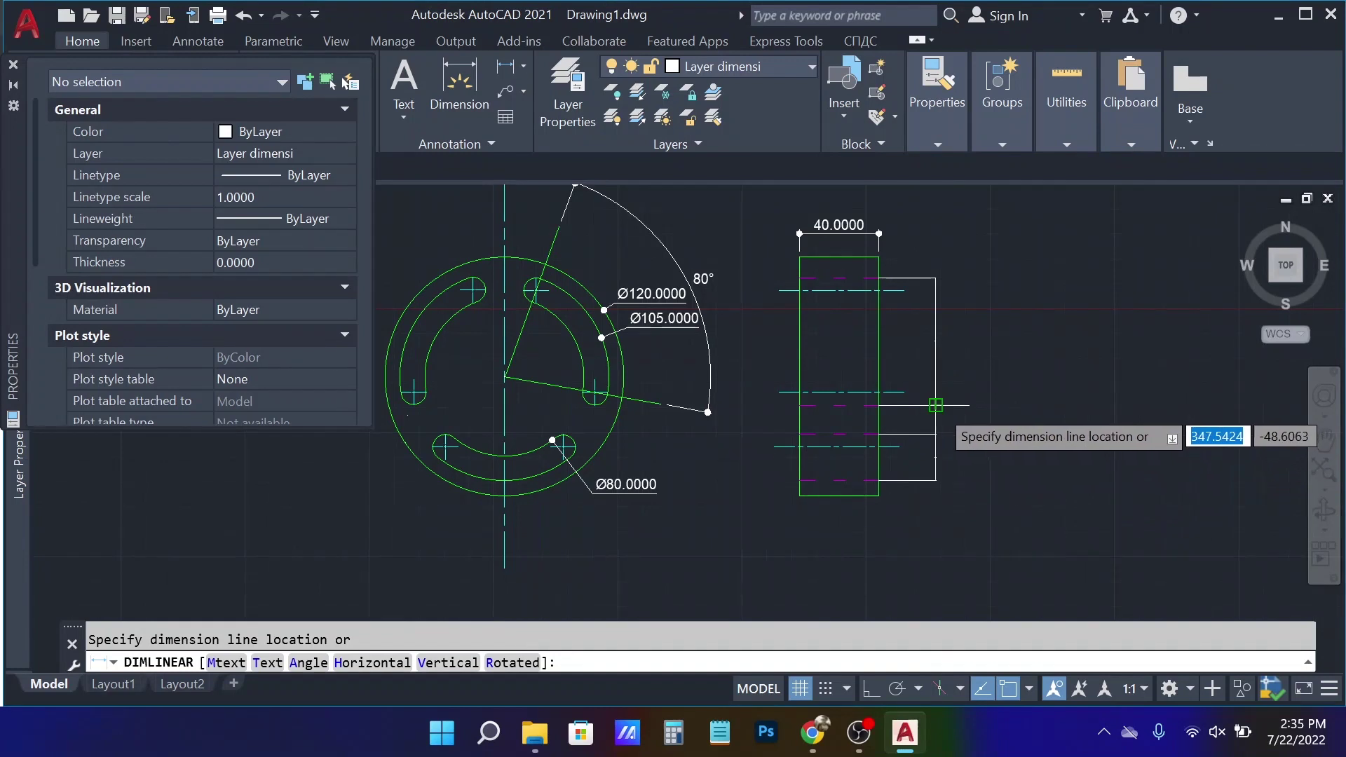
key("Escape")
type("ma")
key("Return")
- Match the 64.1803 and 23.3529 dimensions to the 40.0000 width dimension's style
left_click(879, 235)
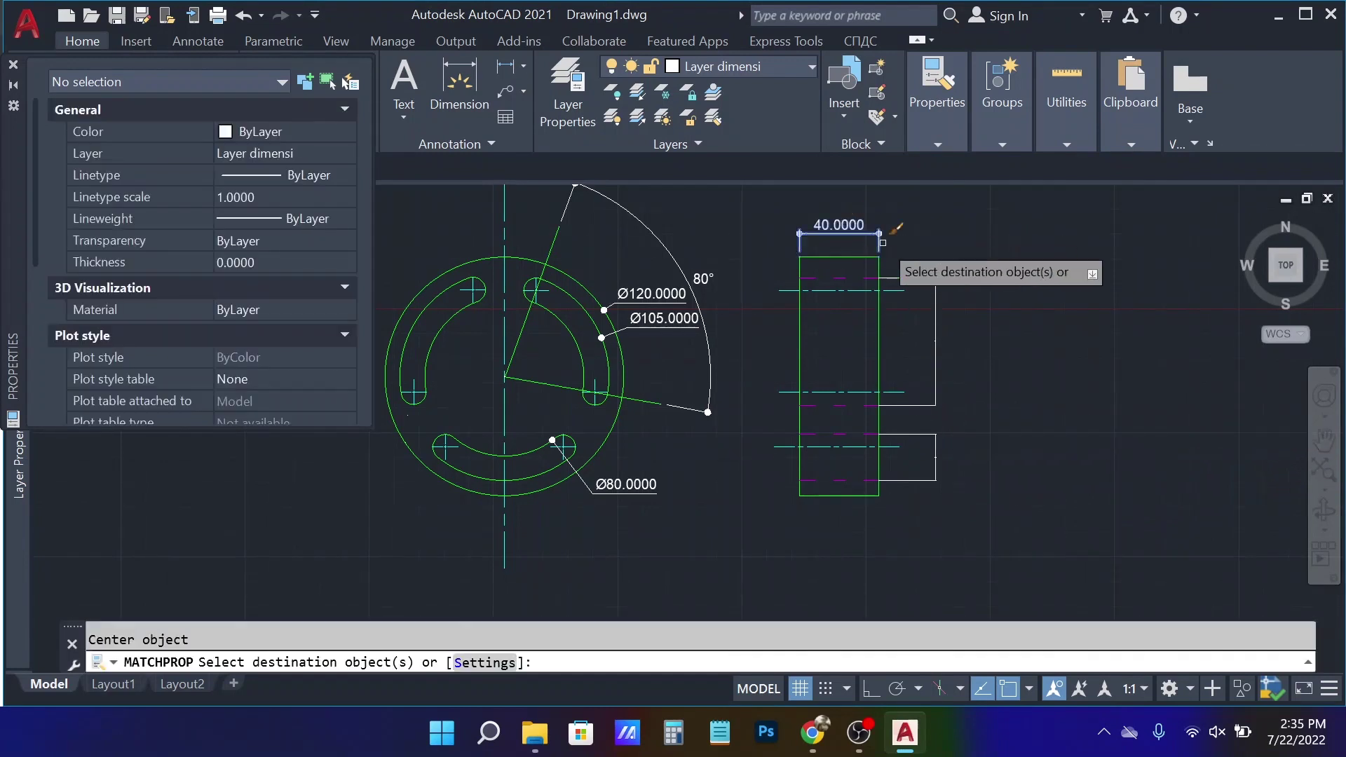
left_click(1002, 520)
left_click(918, 294)
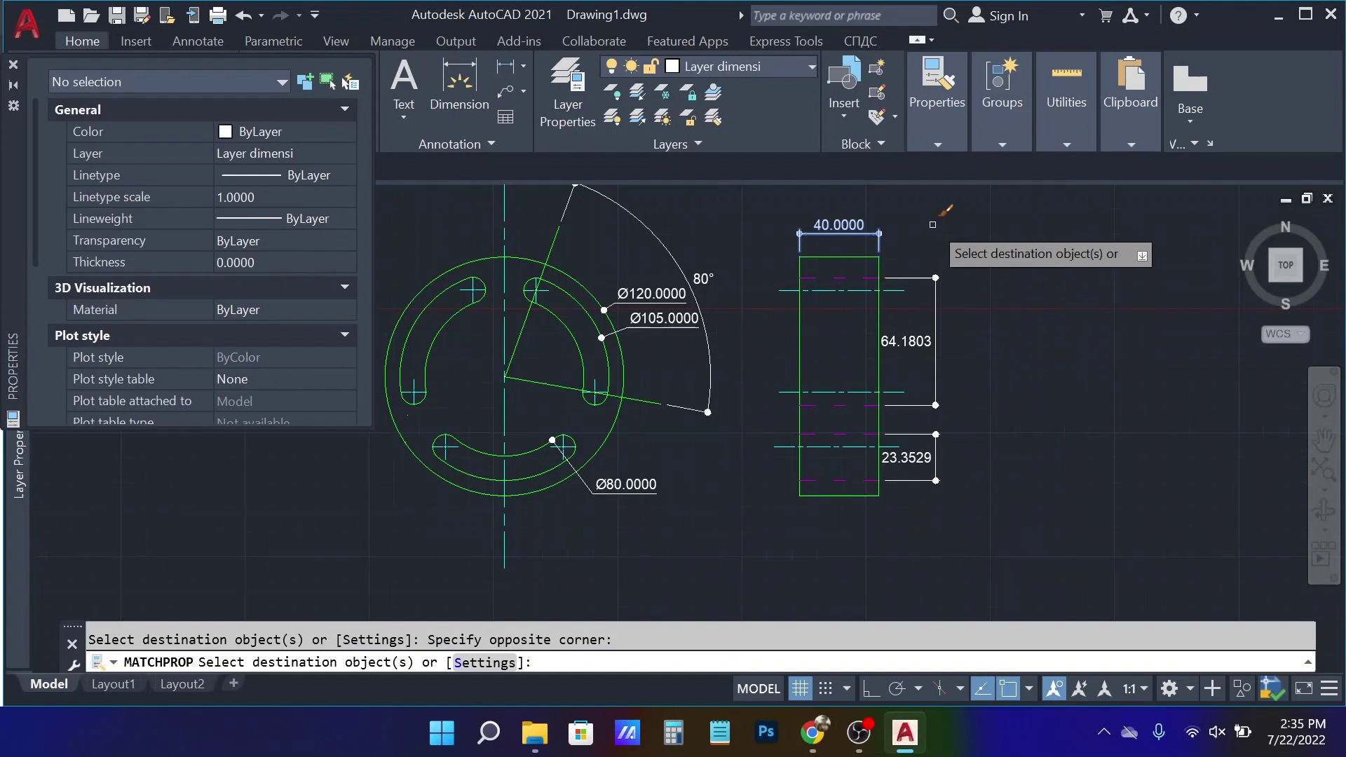
key("Return")
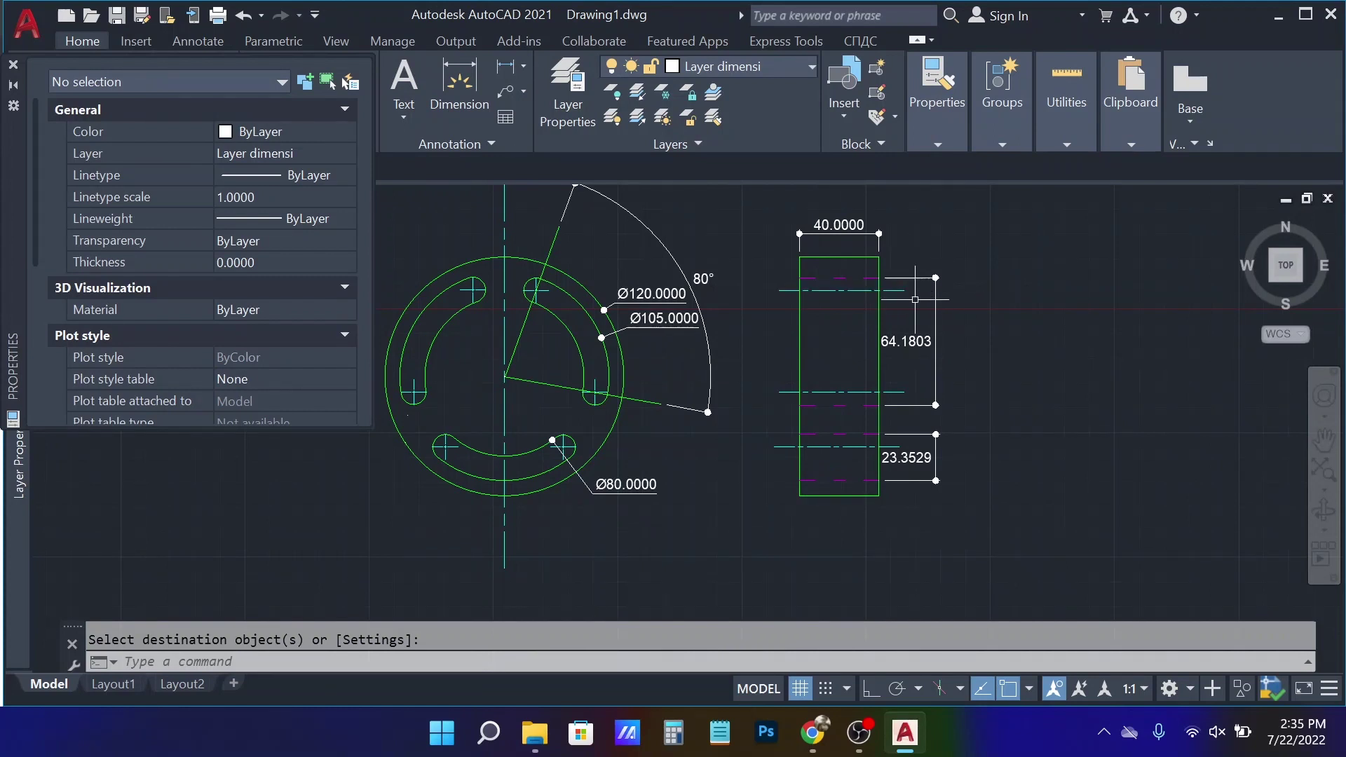
scroll(919, 316, "up", 2)
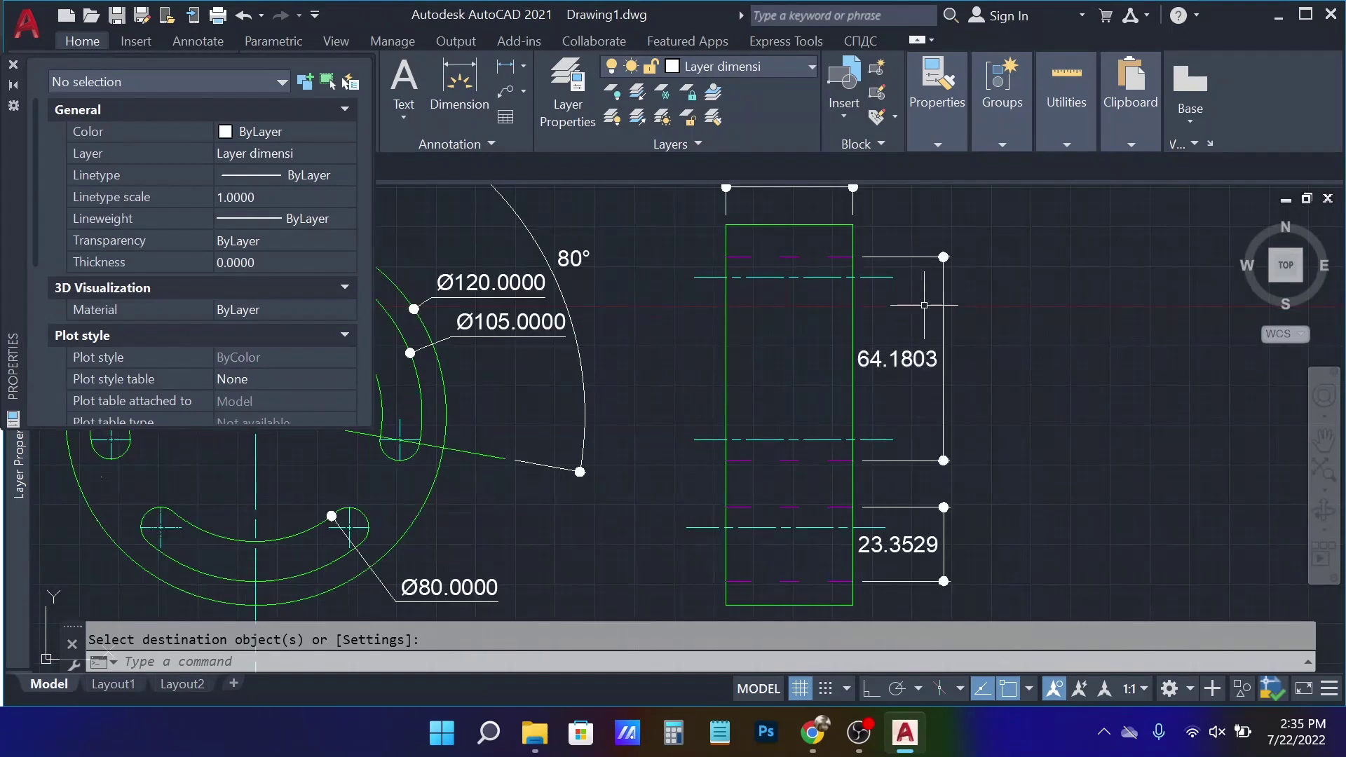
scroll(922, 307, "down", 2)
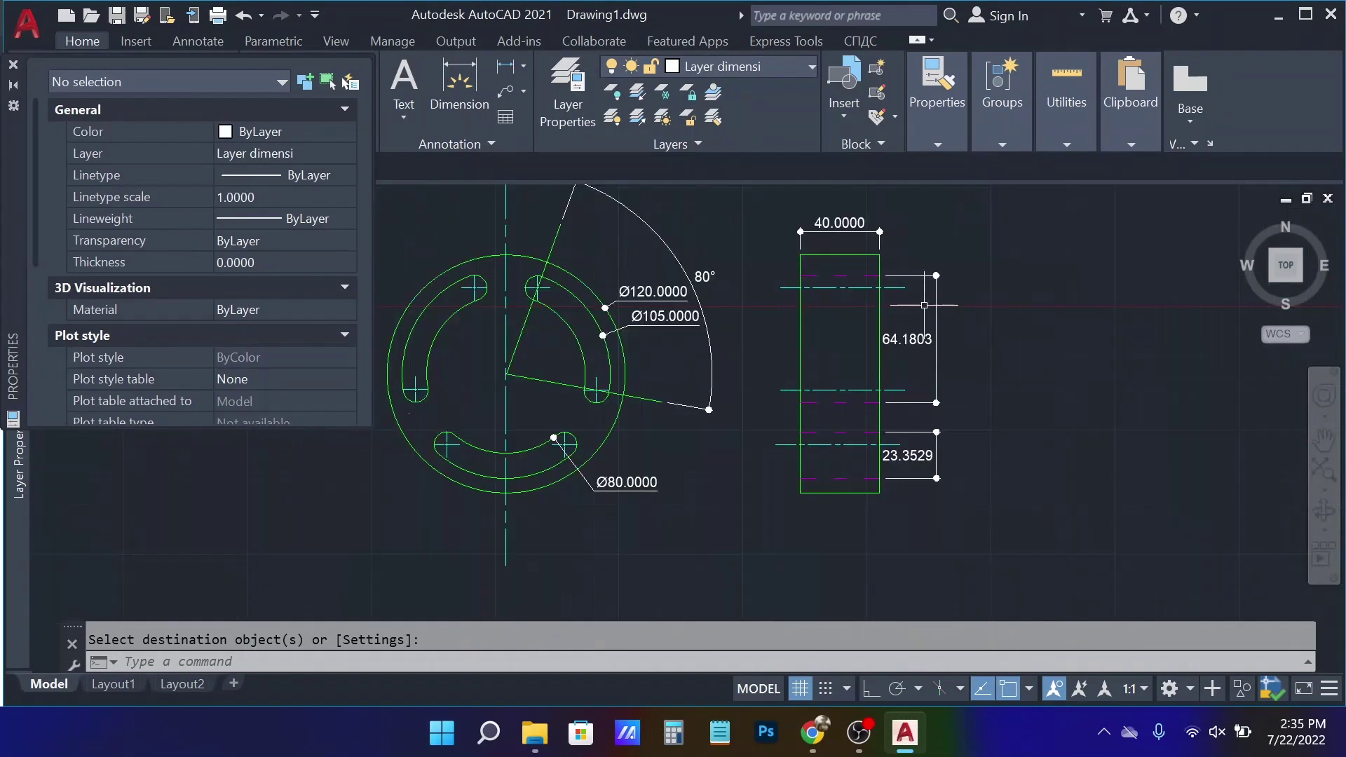
left_click(839, 224)
key("Return")
scroll(355, 266, "down", 5)
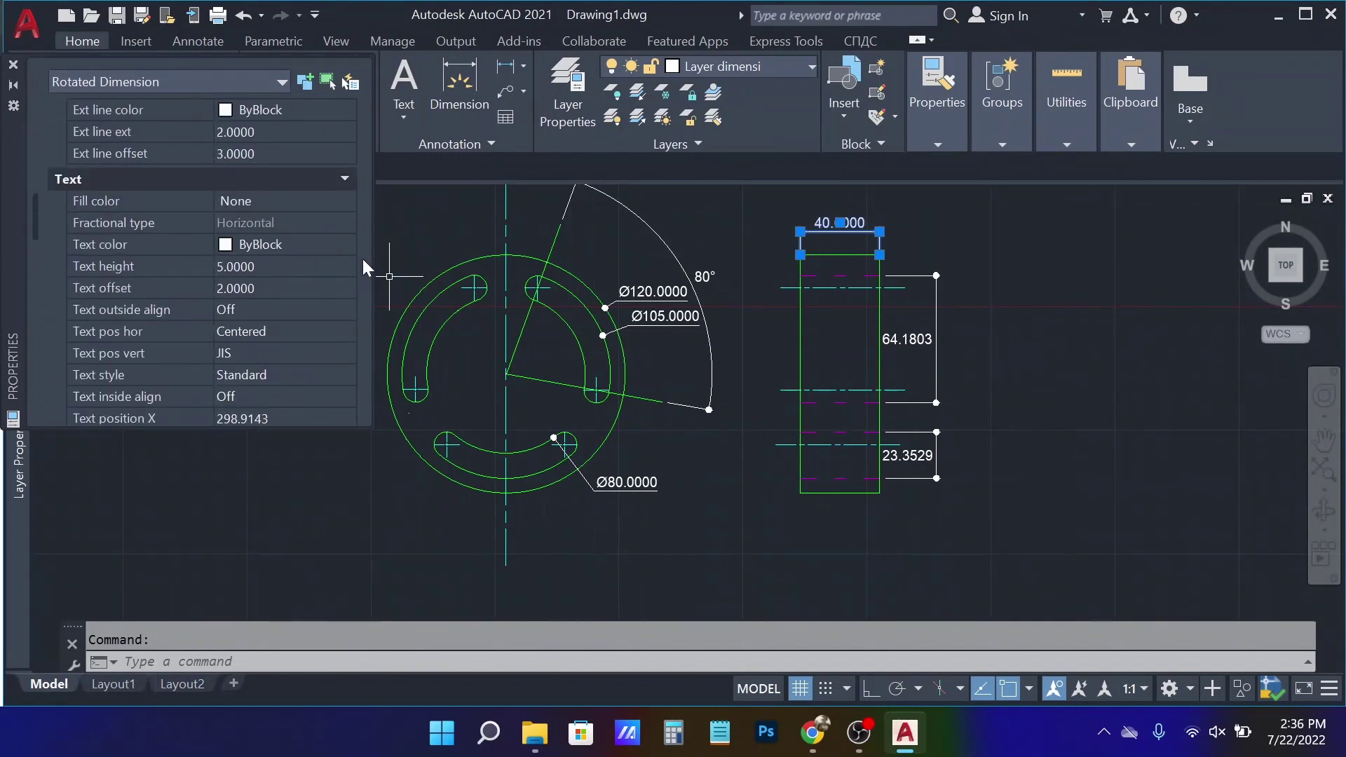
scroll(334, 340, "down", 3)
scroll(358, 309, "up", 3)
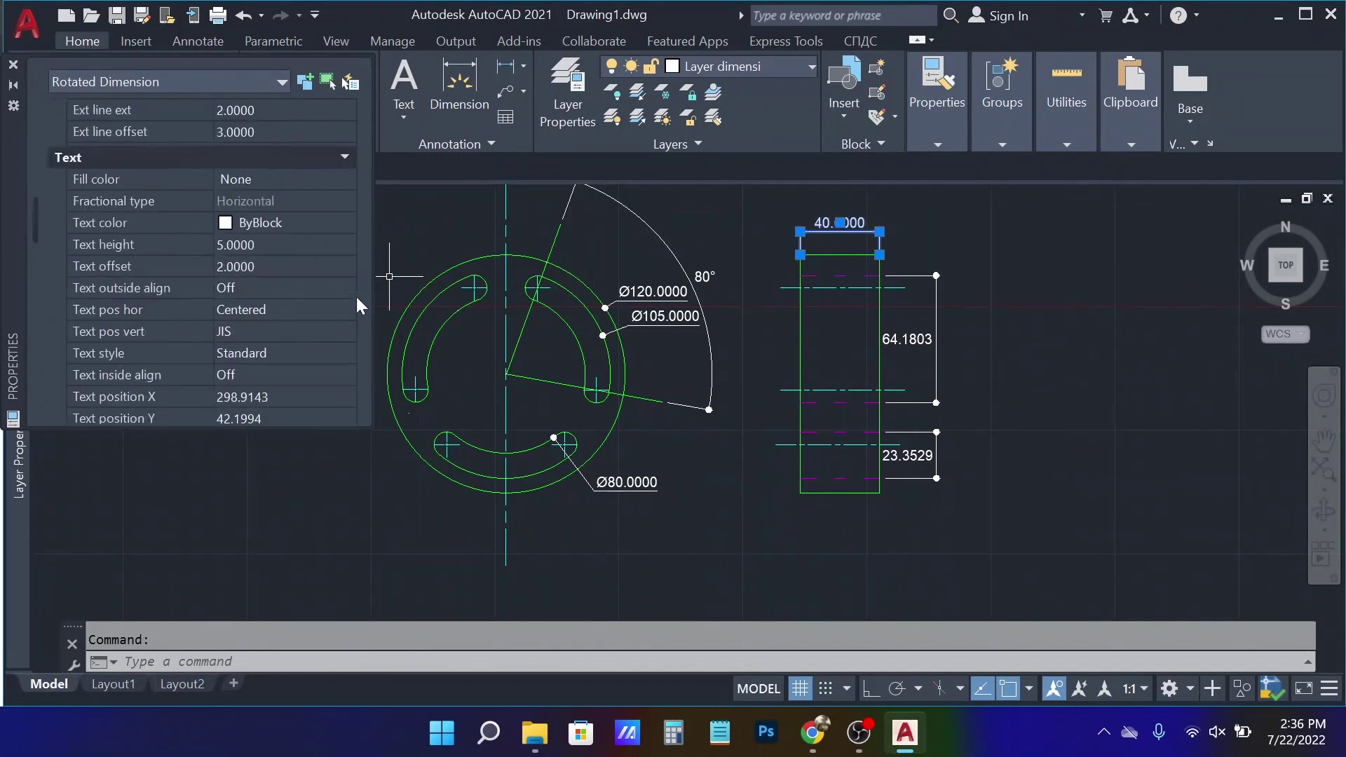
scroll(357, 298, "down", 1)
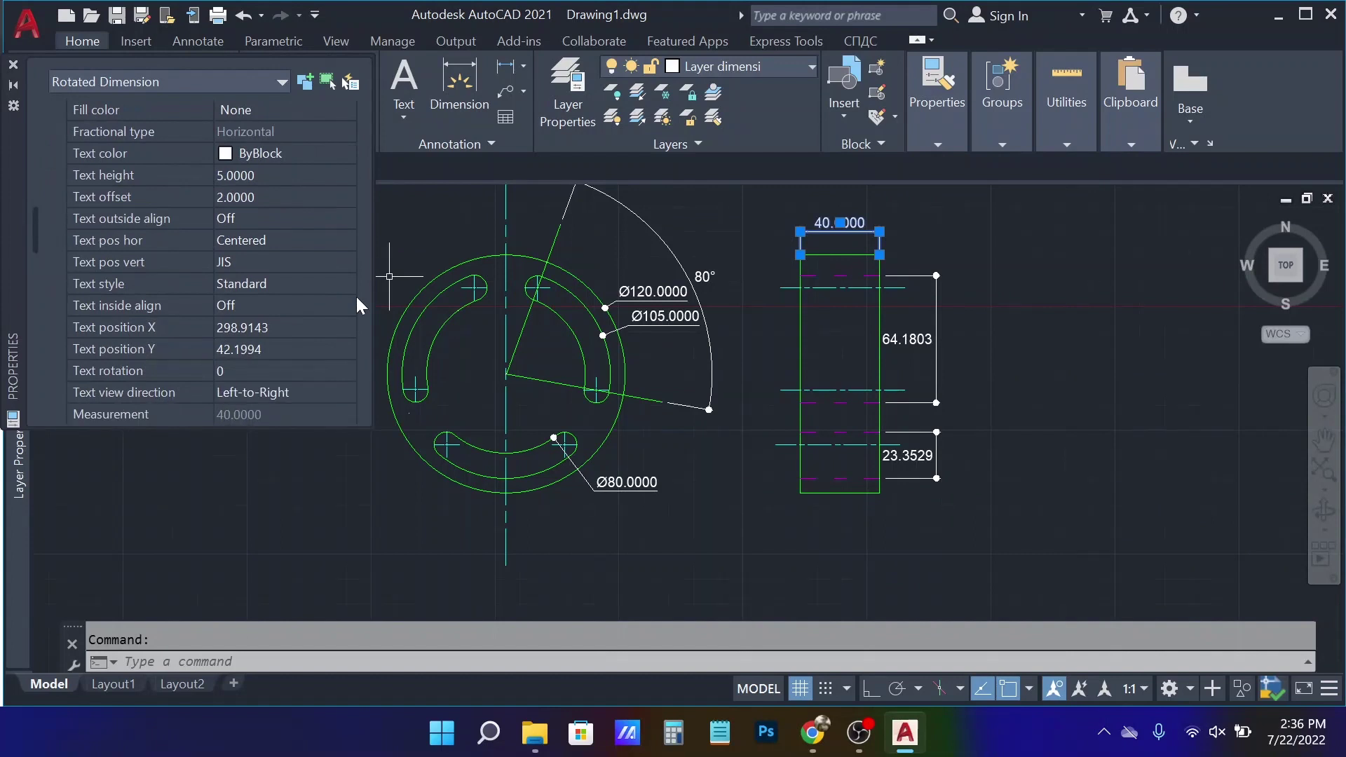
scroll(356, 304, "up", 1)
scroll(356, 297, "up", 1)
scroll(356, 298, "down", 2)
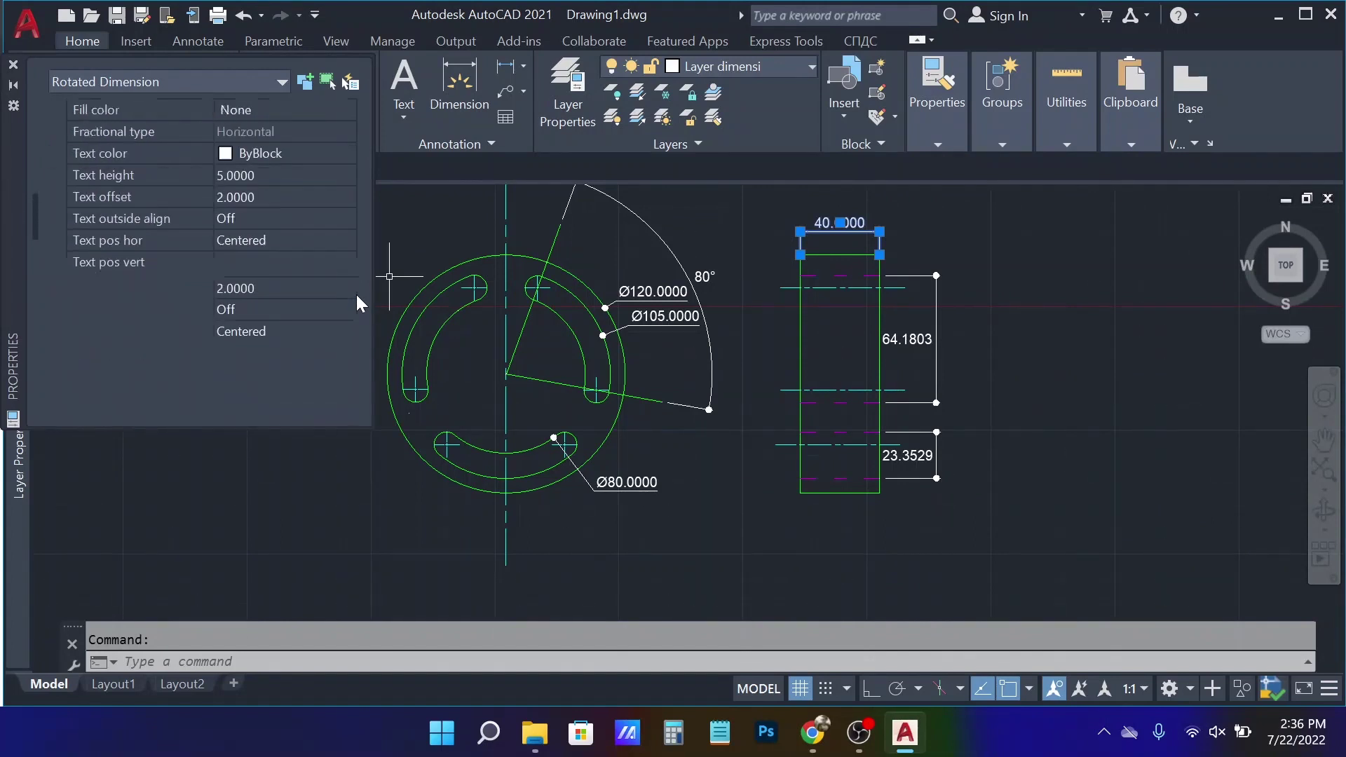
scroll(356, 298, "down", 5)
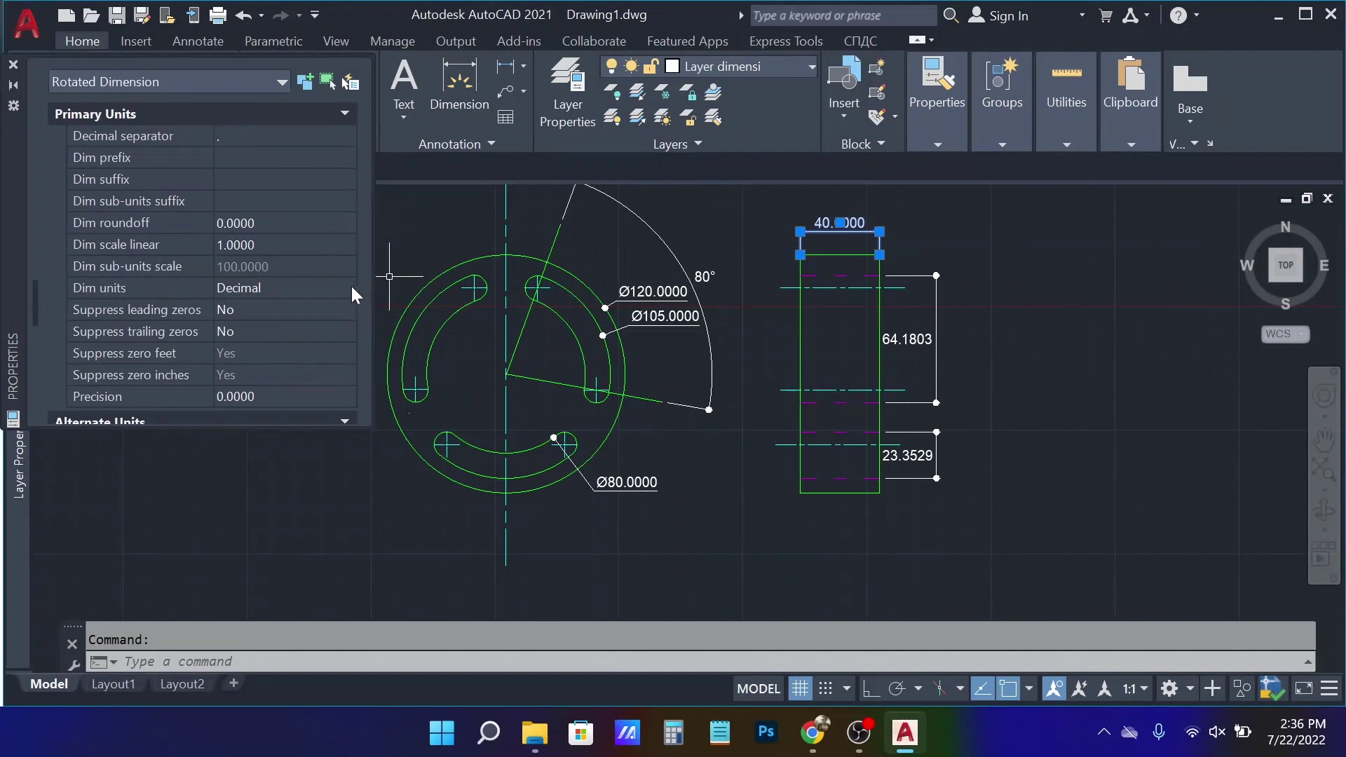
scroll(347, 280, "up", 3)
scroll(342, 273, "up", 3)
scroll(343, 278, "up", 5)
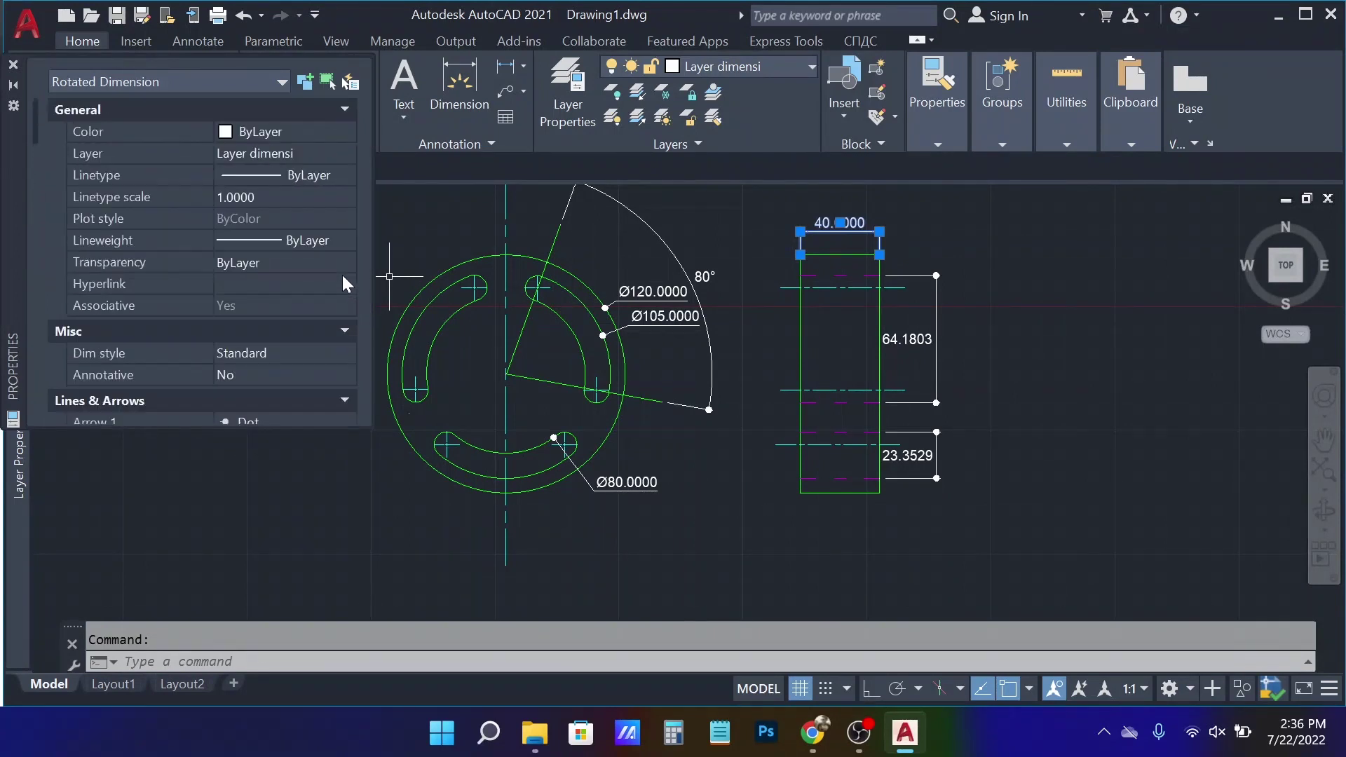
scroll(342, 277, "down", 1)
scroll(343, 277, "down", 1)
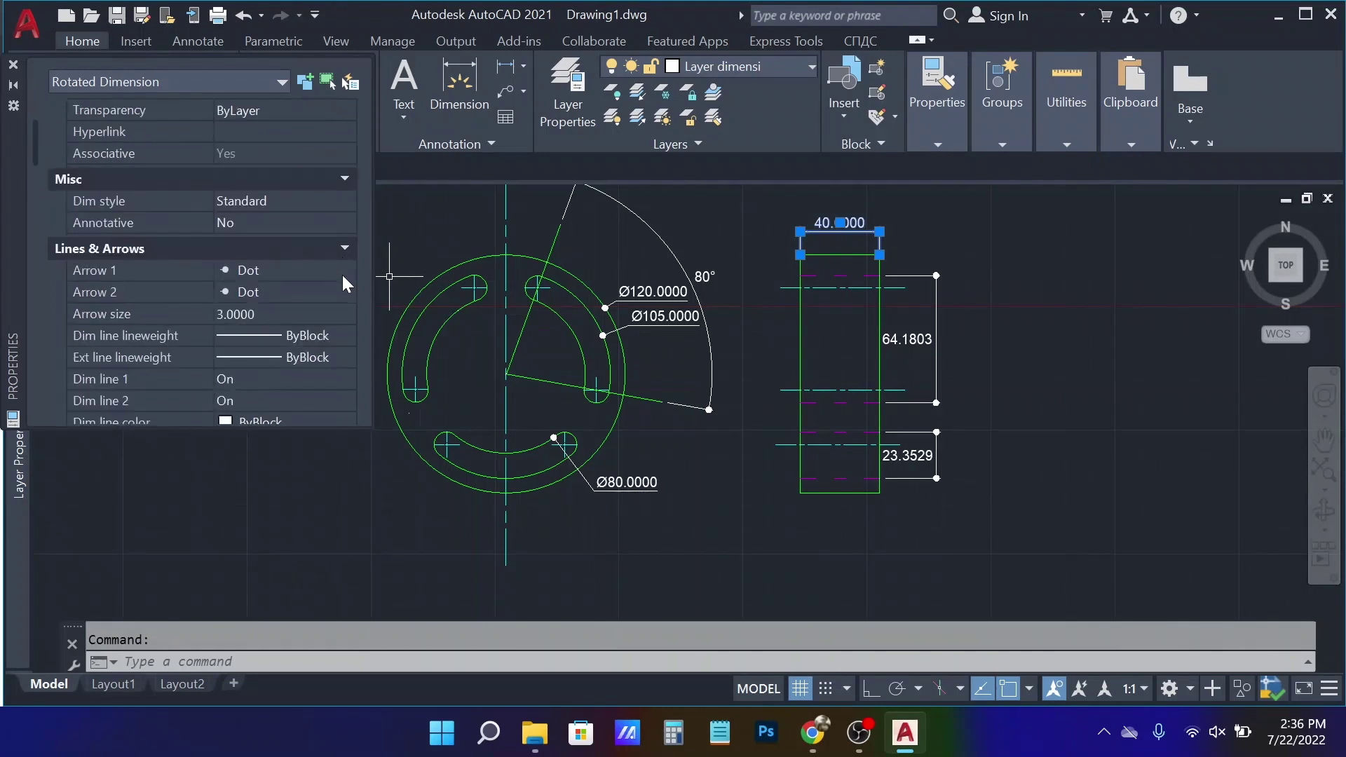
scroll(343, 278, "down", 3)
scroll(343, 276, "down", 1)
scroll(343, 276, "down", 1)
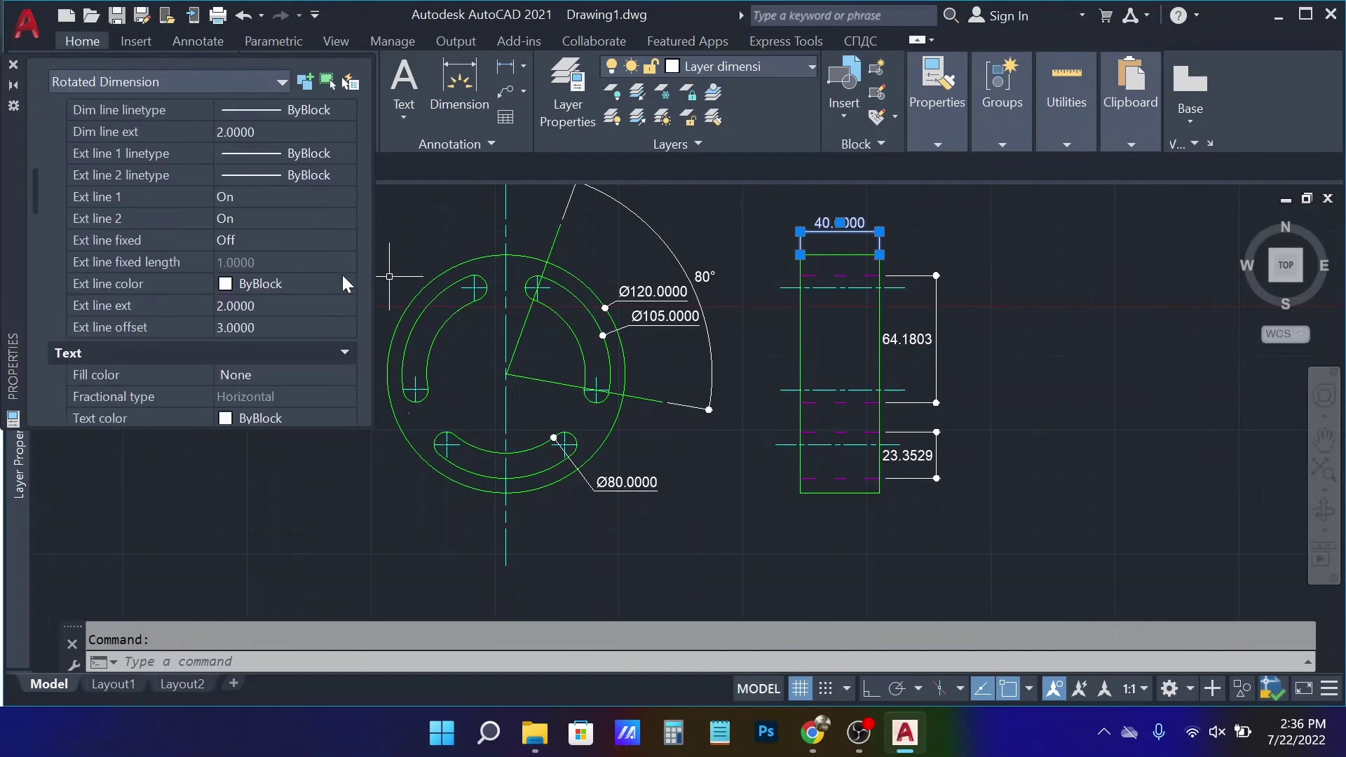
scroll(343, 276, "down", 1)
scroll(343, 276, "down", 1)
scroll(343, 276, "down", 1)
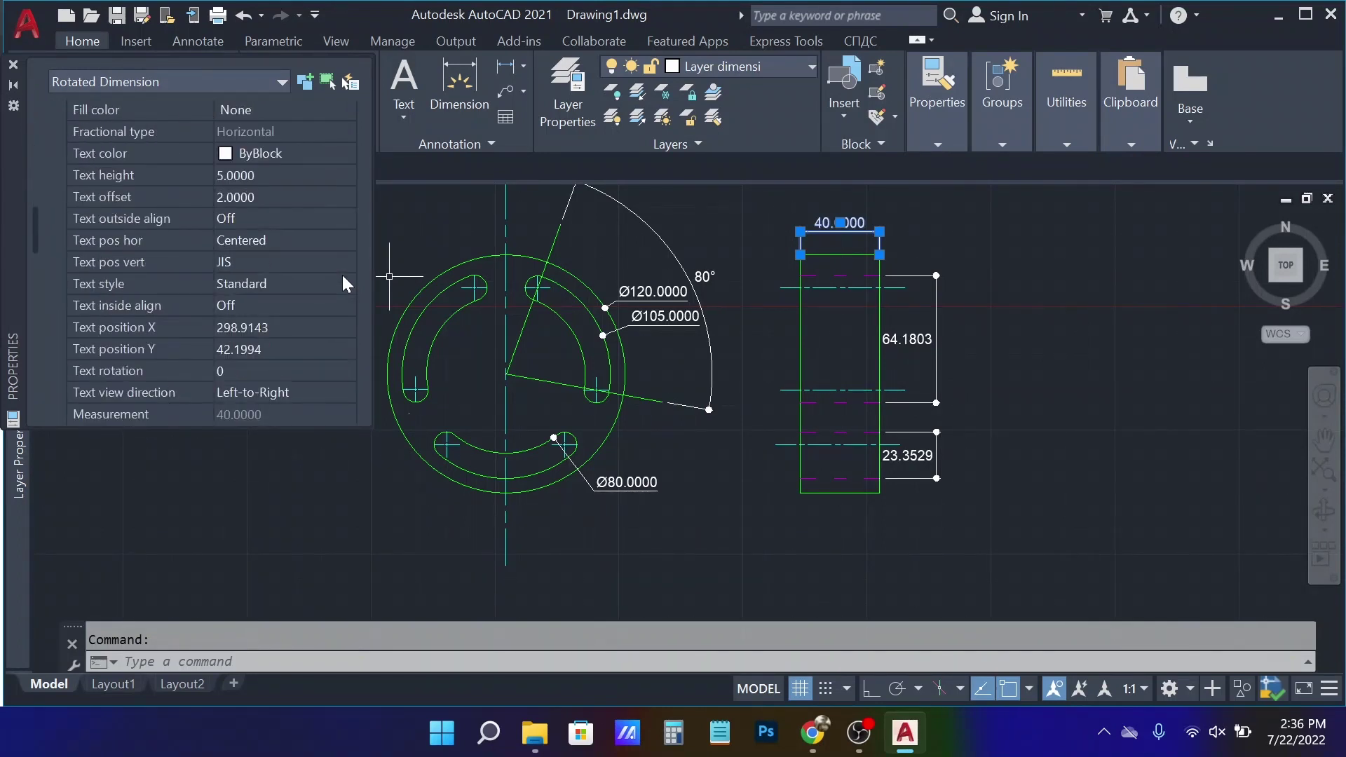
scroll(343, 277, "down", 1)
scroll(343, 277, "up", 1)
scroll(343, 277, "up", 1)
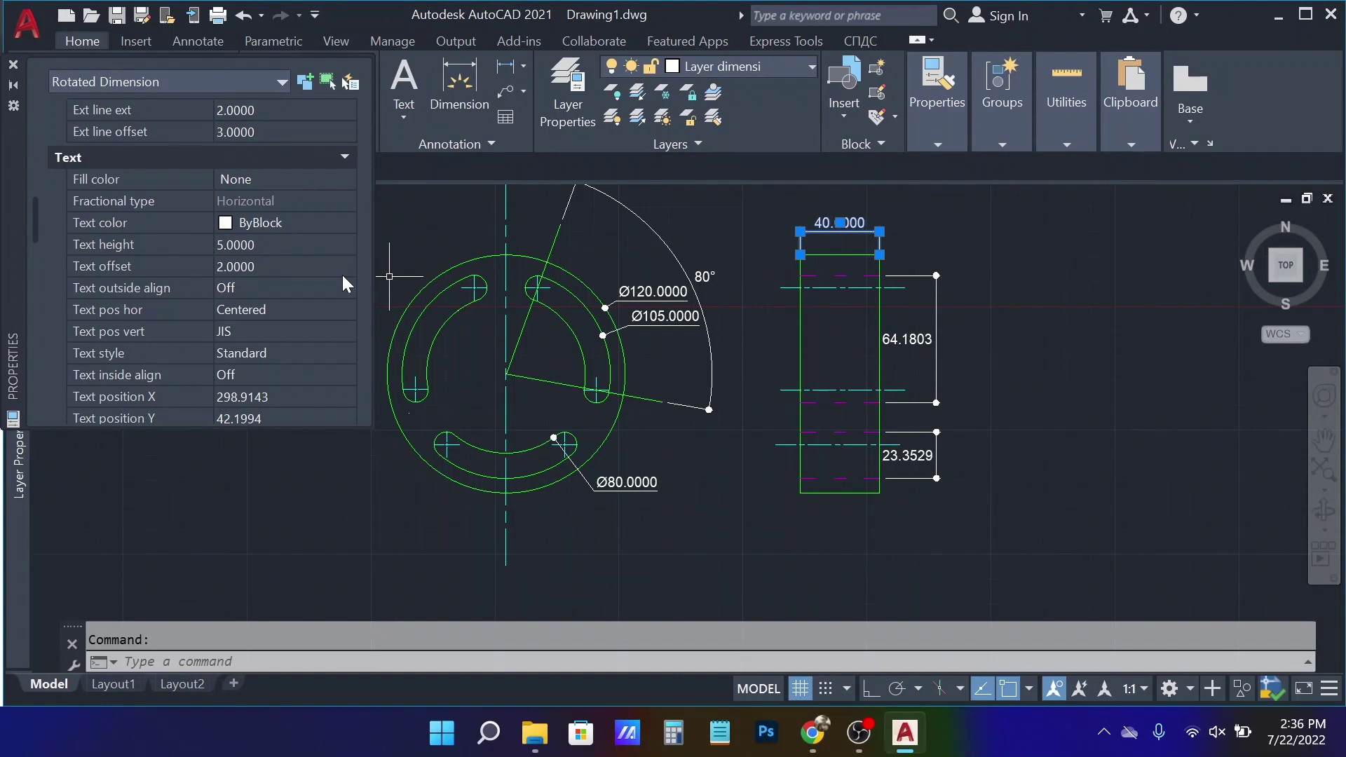
scroll(350, 316, "down", 2)
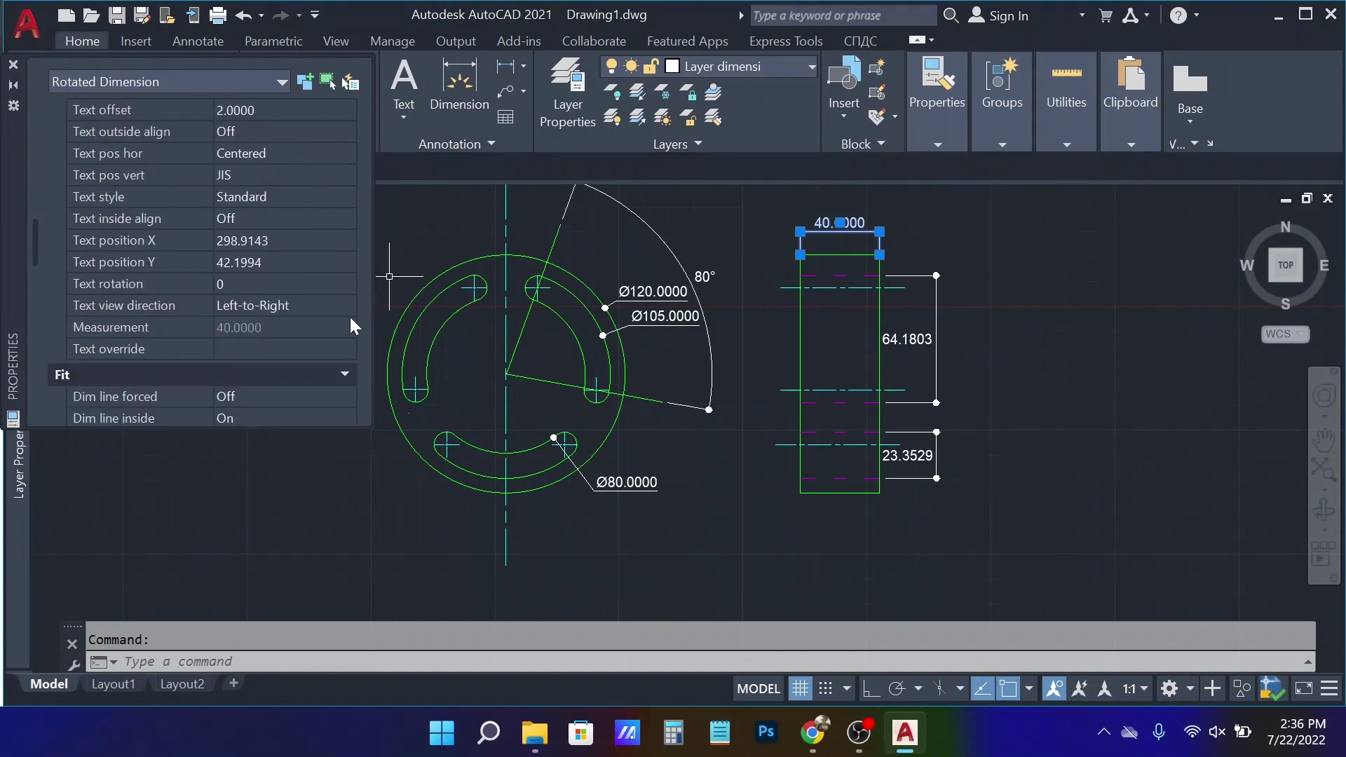
scroll(351, 314, "down", 1)
scroll(351, 314, "down", 1)
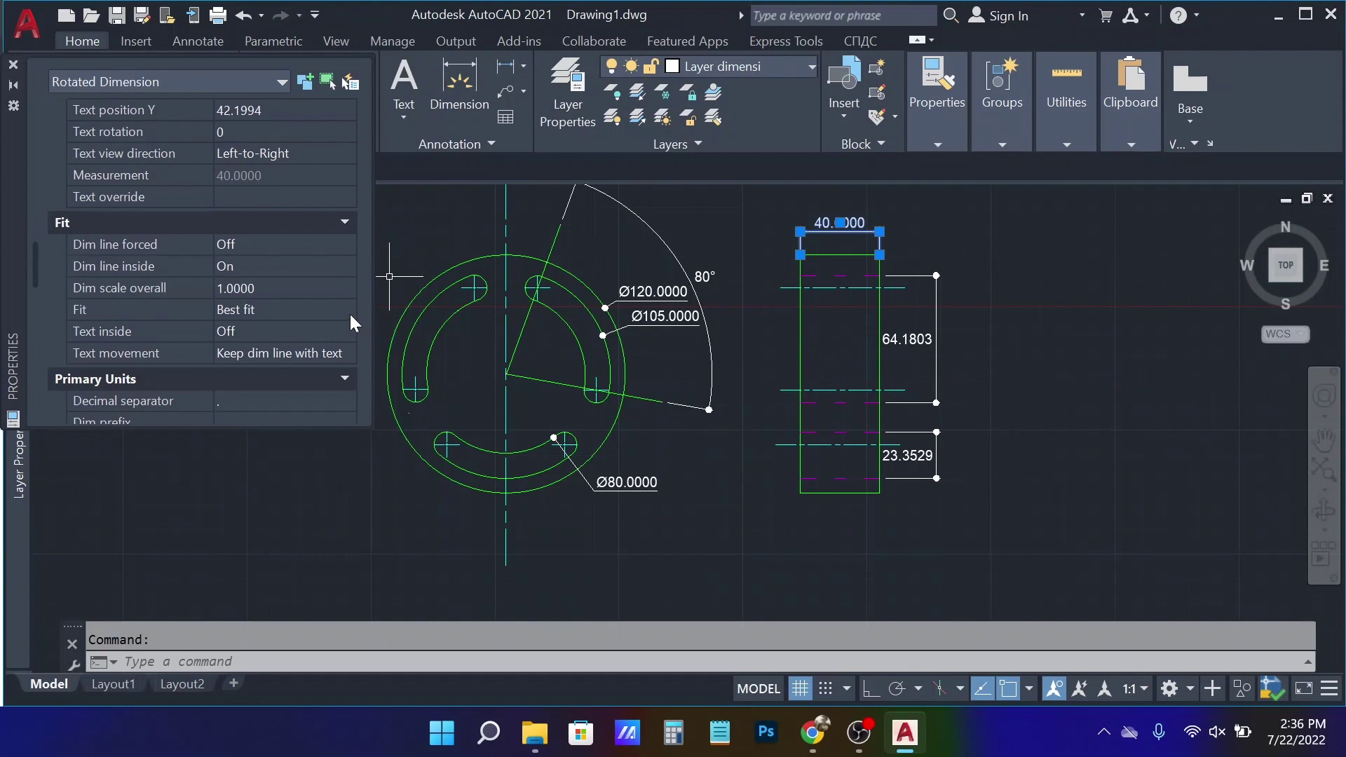
scroll(350, 314, "down", 1)
scroll(350, 309, "down", 1)
scroll(350, 317, "down", 1)
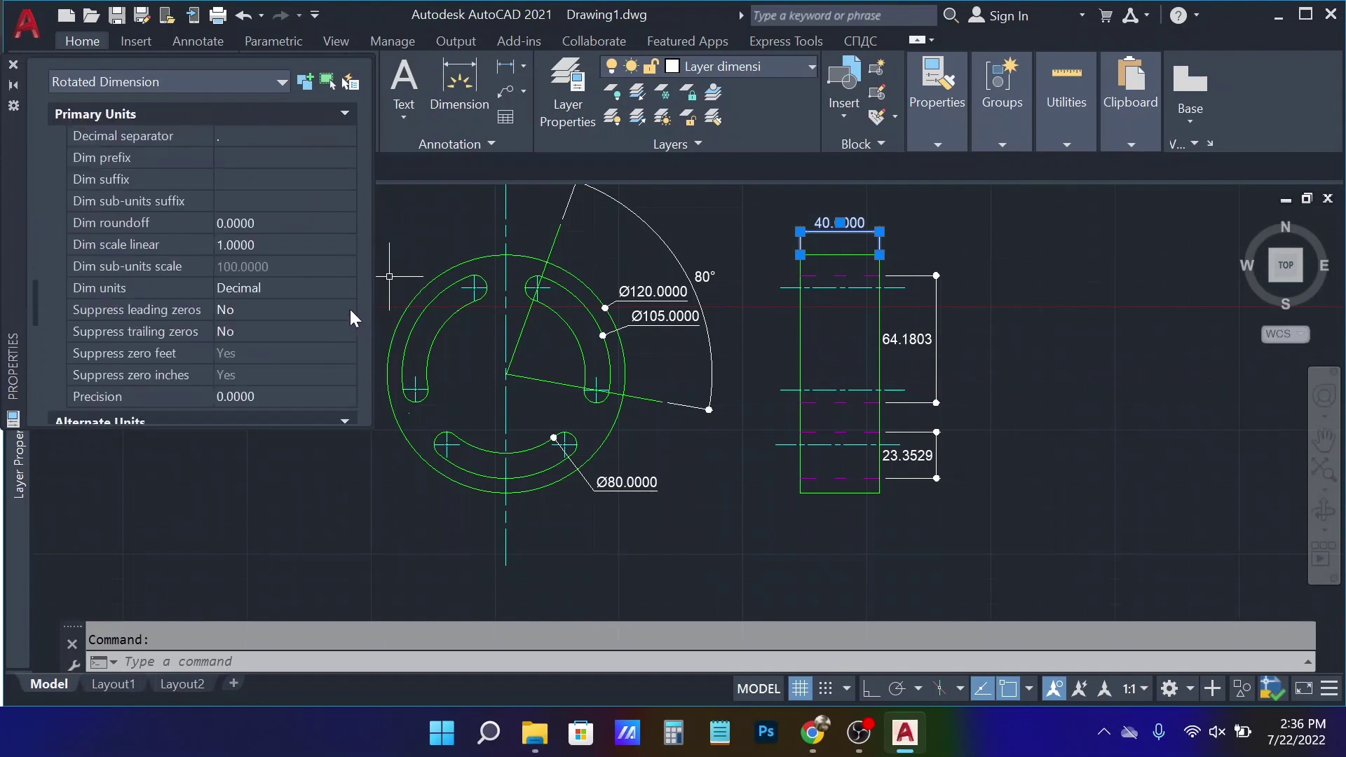
scroll(351, 309, "down", 1)
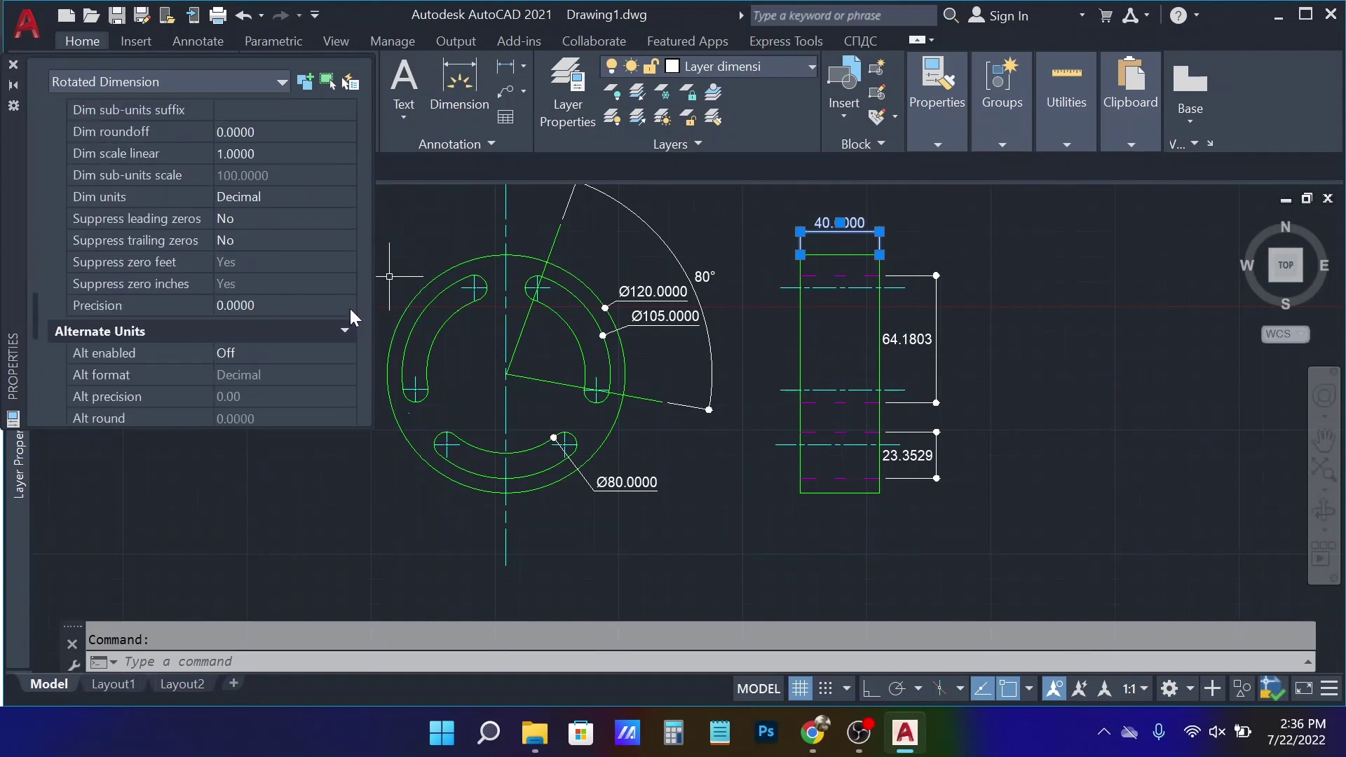
scroll(350, 308, "down", 2)
scroll(349, 305, "down", 3)
scroll(351, 314, "down", 1)
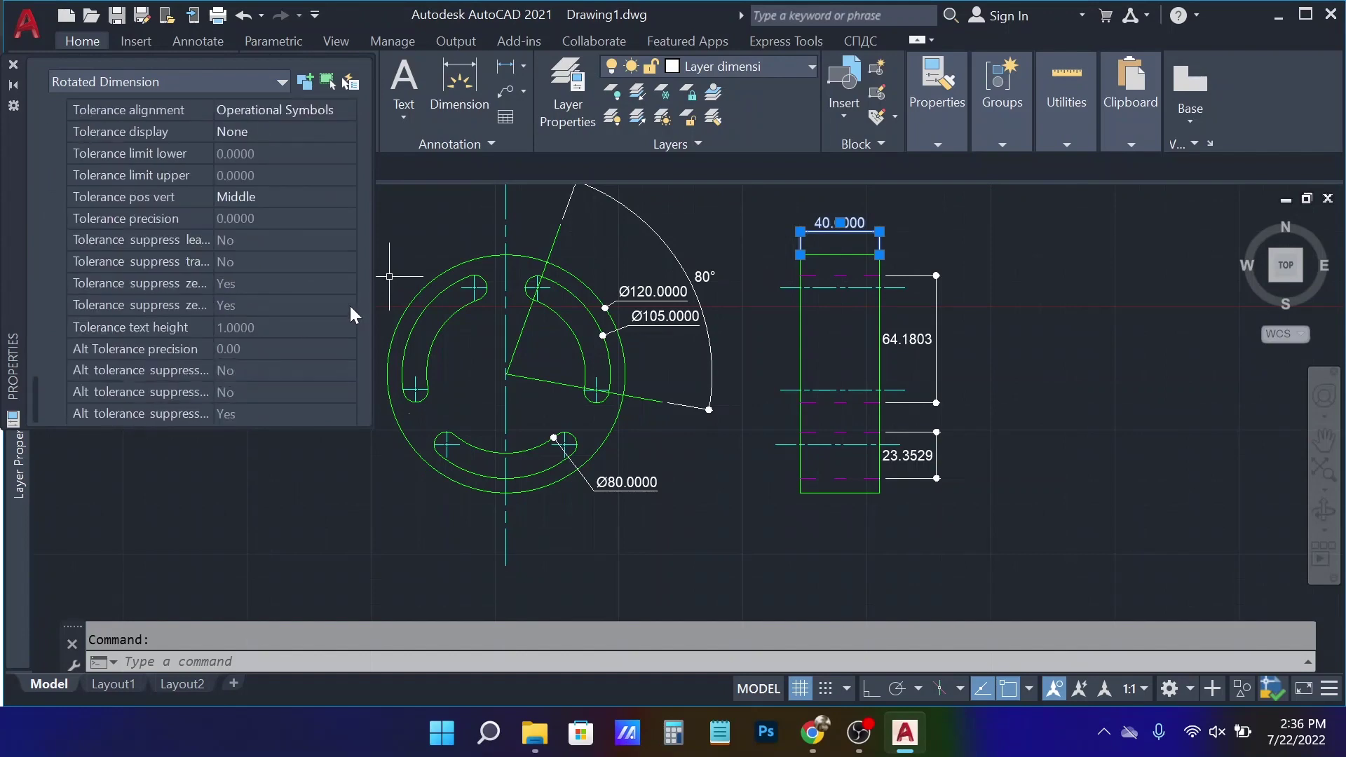
scroll(350, 314, "up", 3)
scroll(350, 312, "up", 3)
scroll(350, 313, "up", 2)
scroll(350, 309, "up", 2)
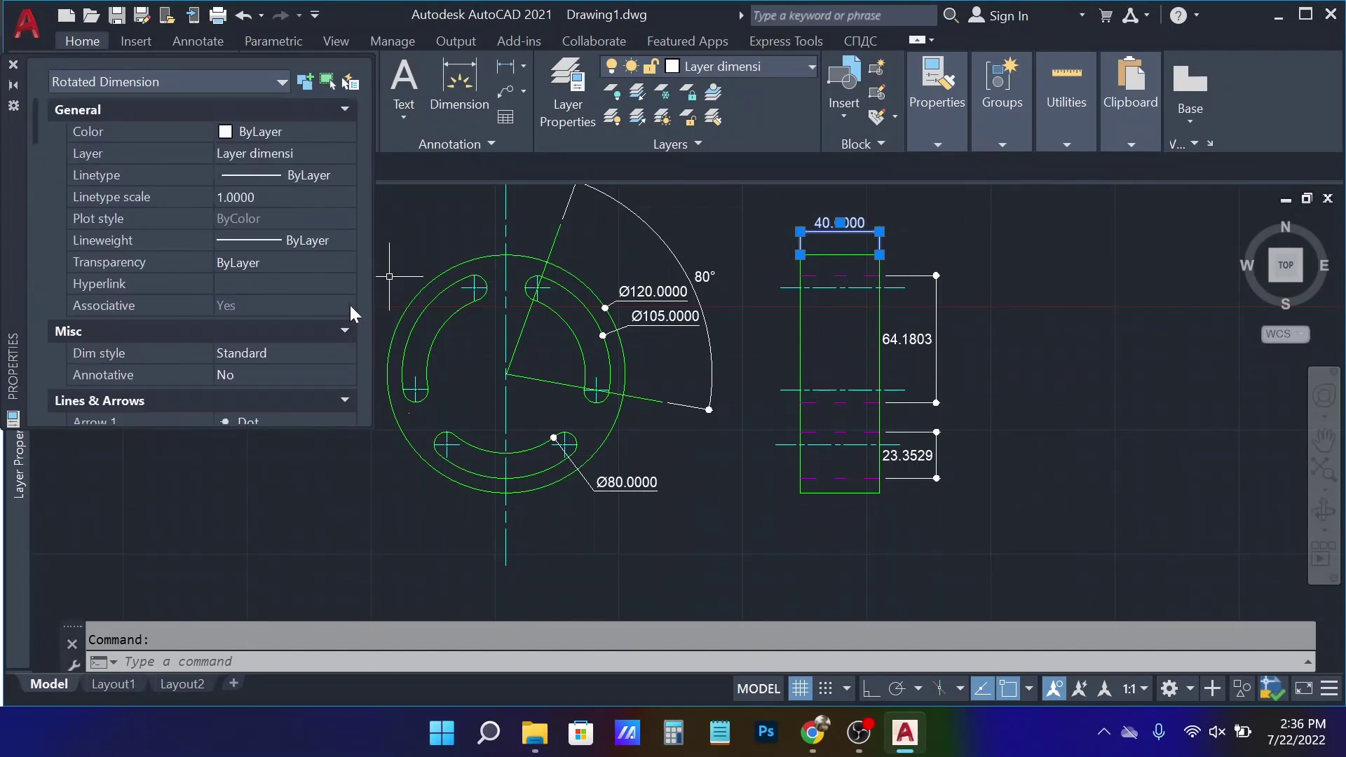
scroll(349, 303, "down", 2)
scroll(351, 308, "down", 3)
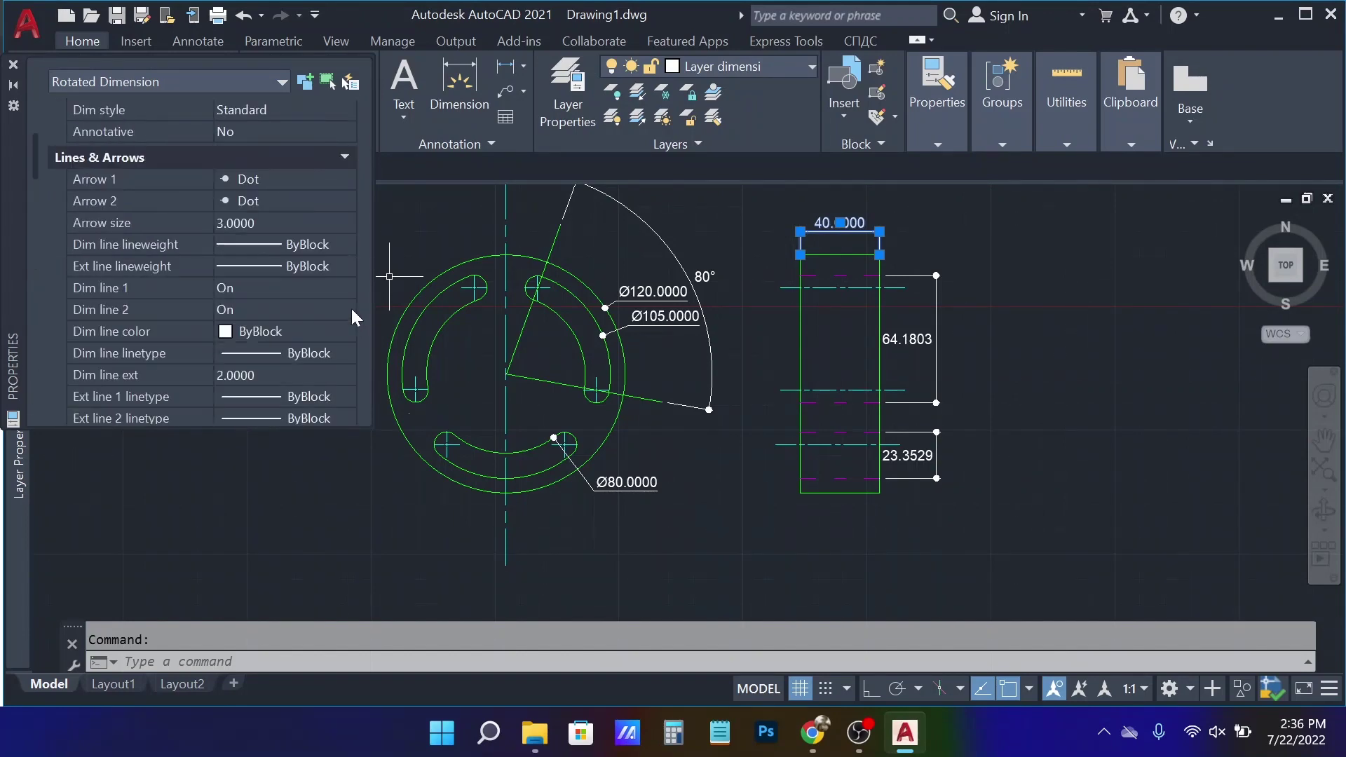
scroll(335, 297, "down", 2)
scroll(333, 297, "down", 2)
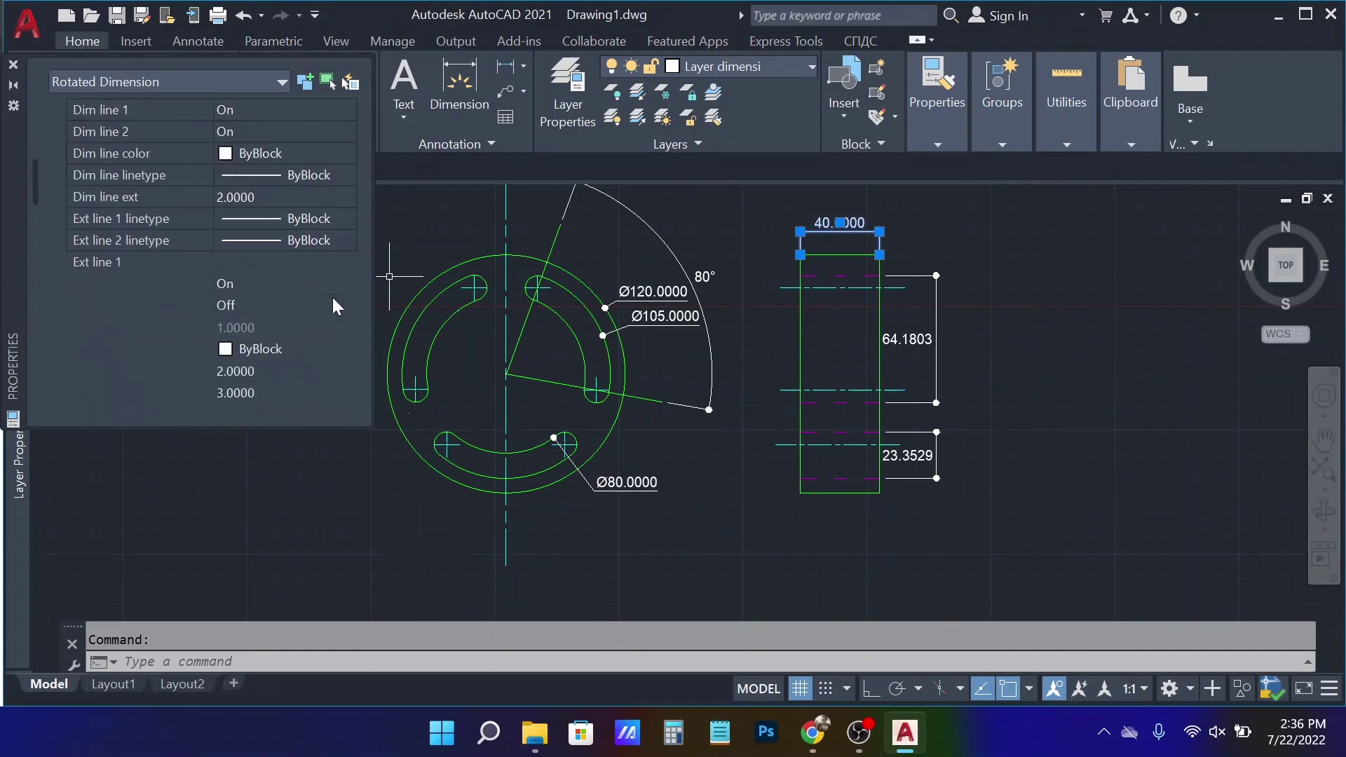
scroll(333, 300, "down", 2)
scroll(333, 300, "down", 2)
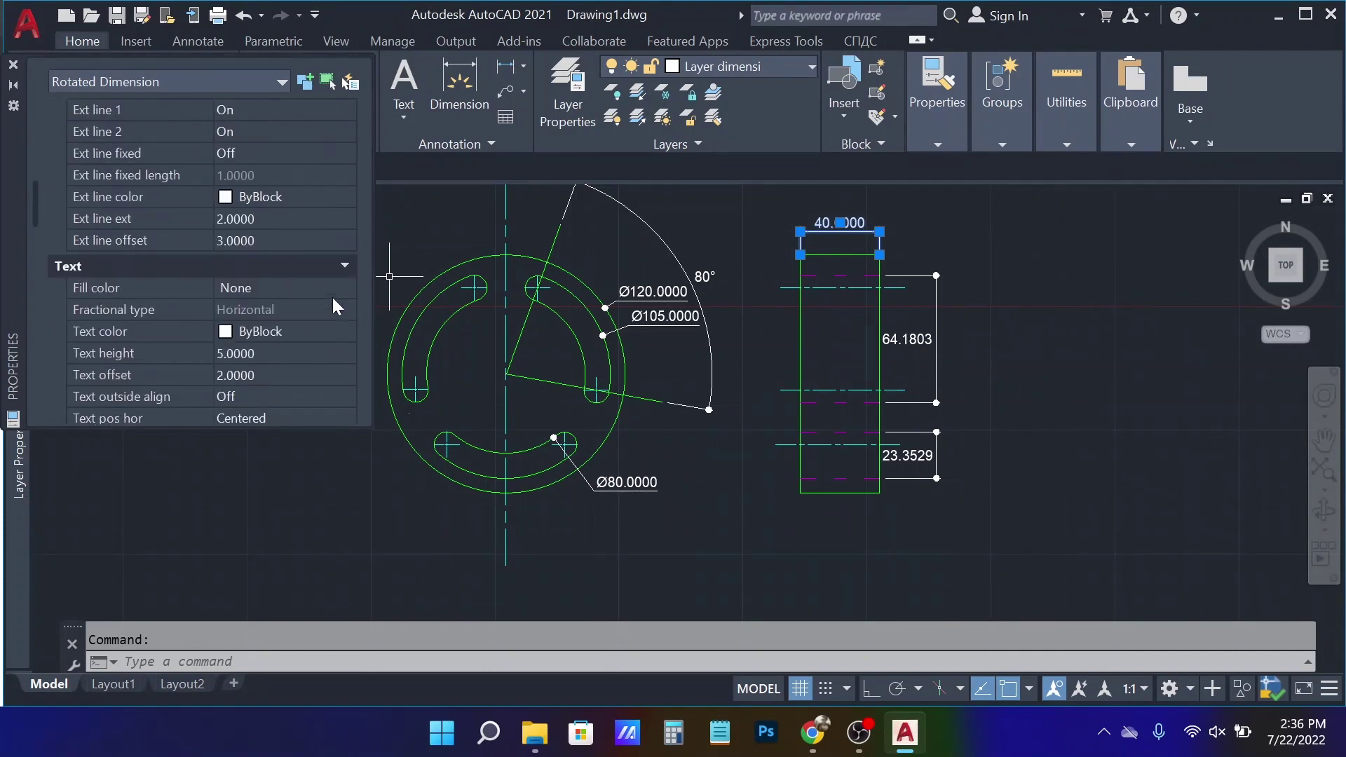
scroll(333, 300, "down", 2)
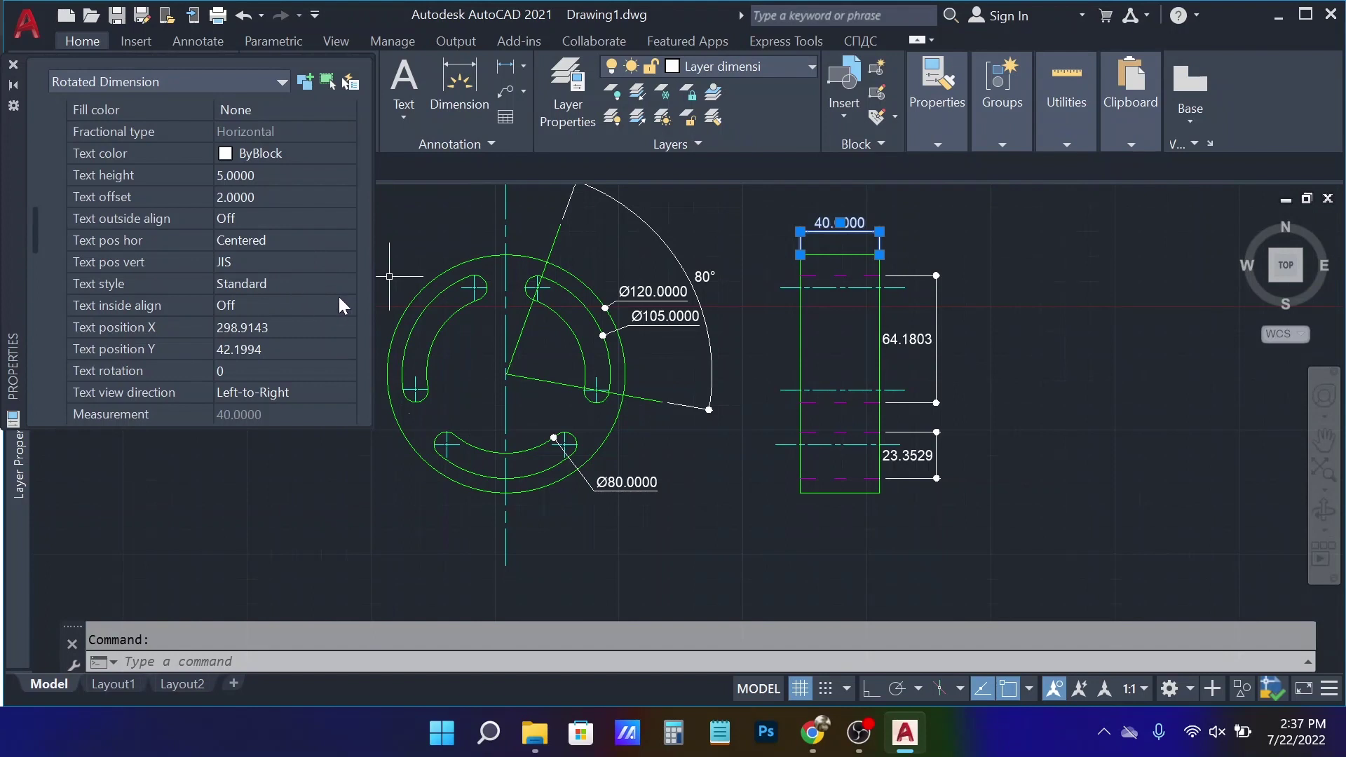
- Set the width dimension's Primary Units precision to 0.00 so it reads 40.00
scroll(343, 319, "down", 2)
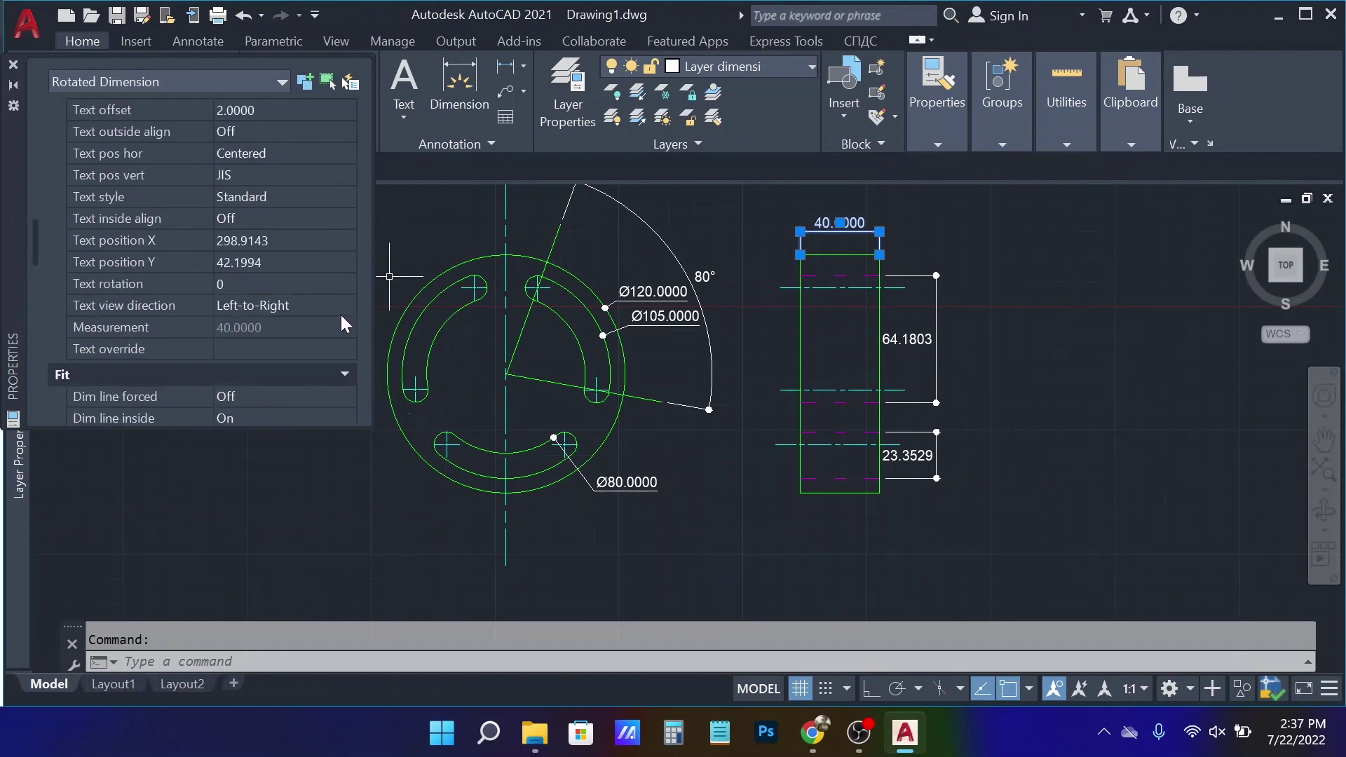
scroll(307, 322, "up", 3)
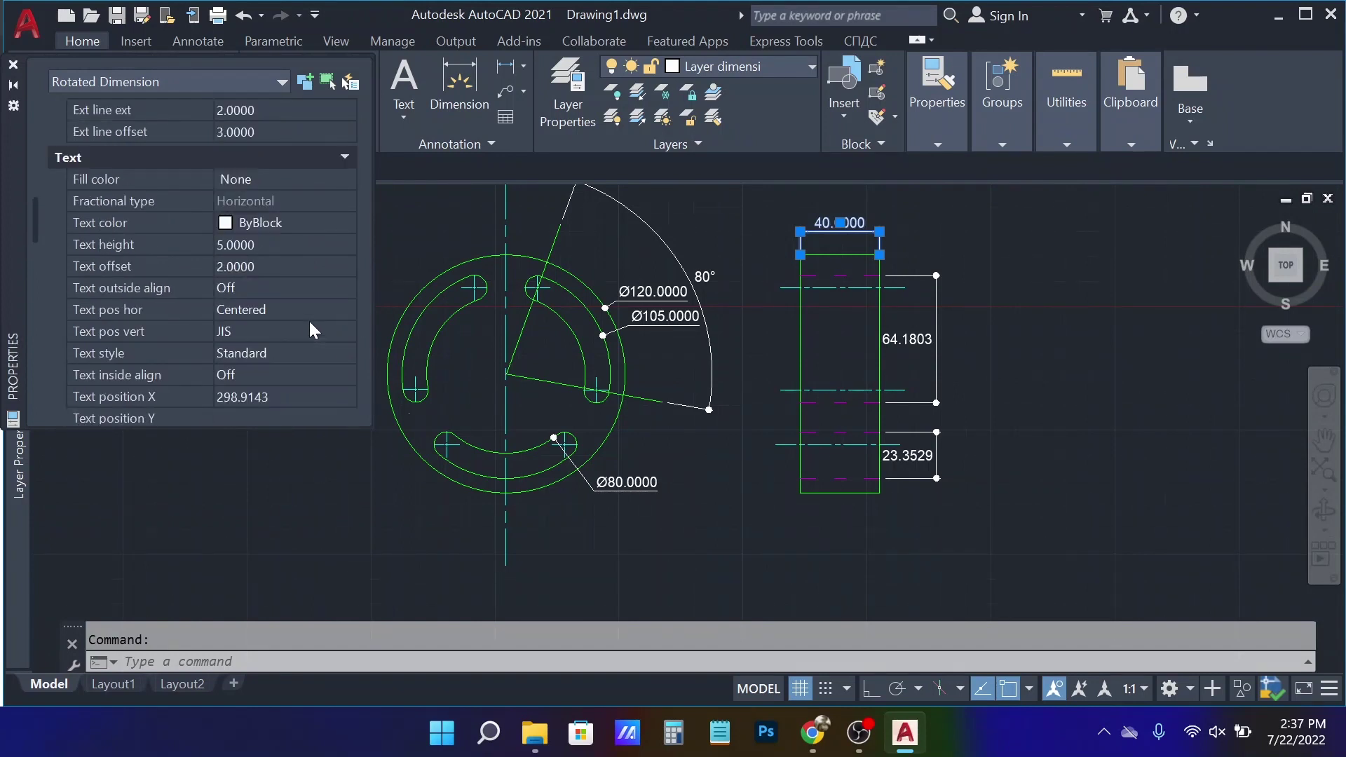
left_click(281, 182)
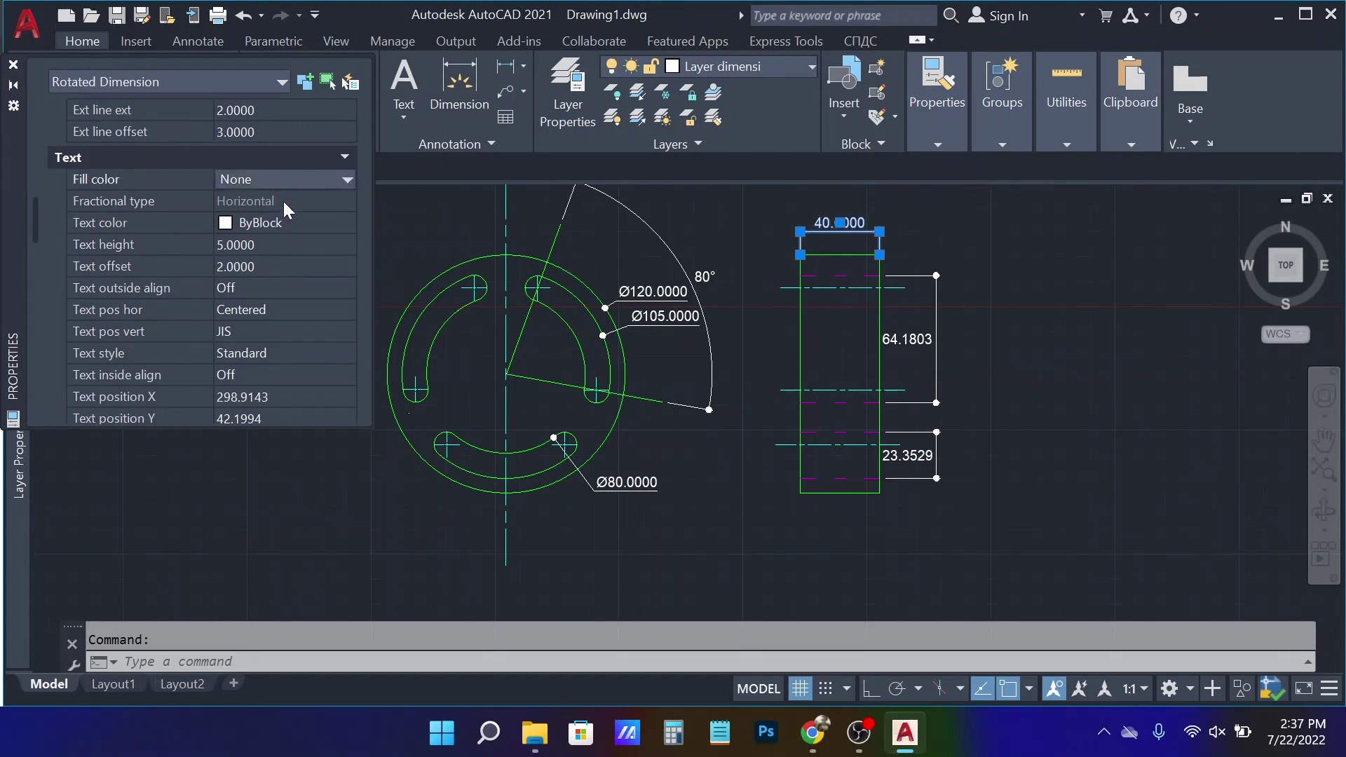
left_click(271, 285)
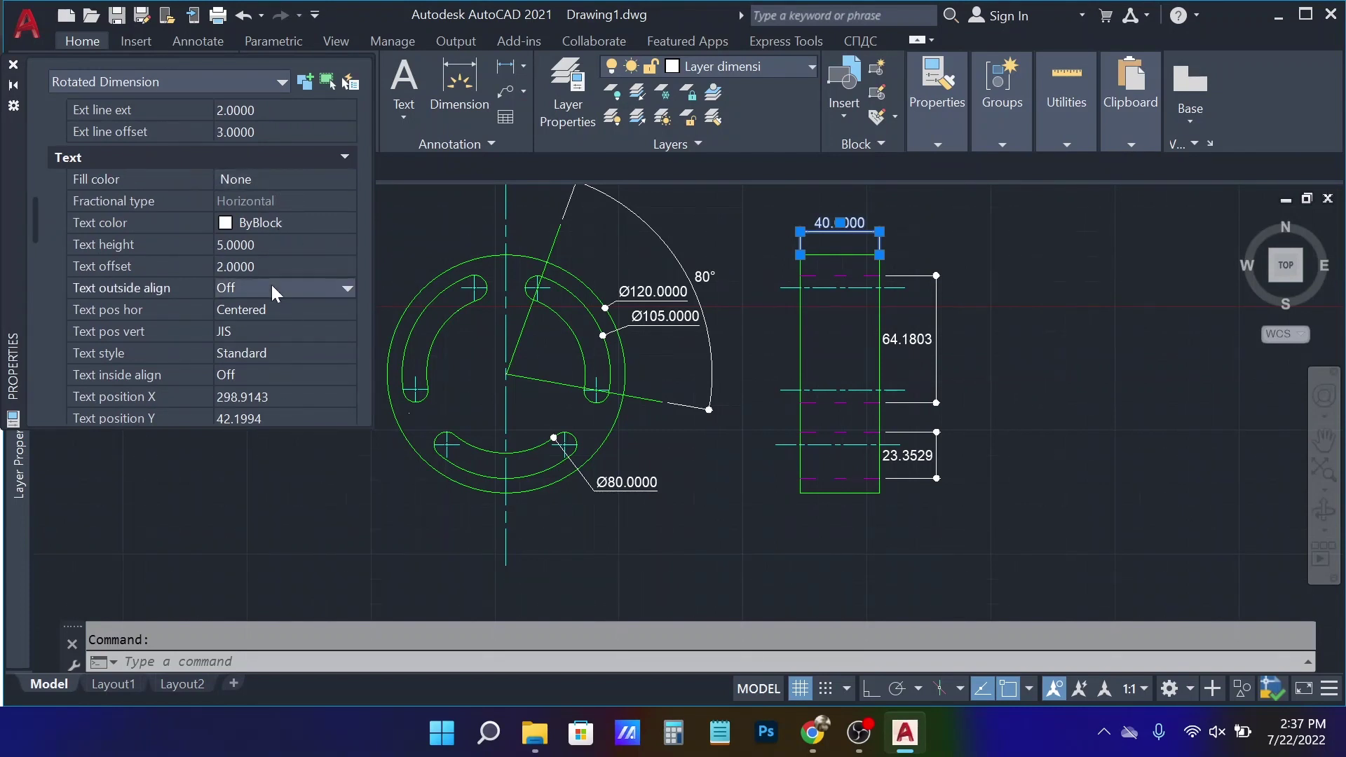
left_click(310, 309)
scroll(318, 326, "down", 1)
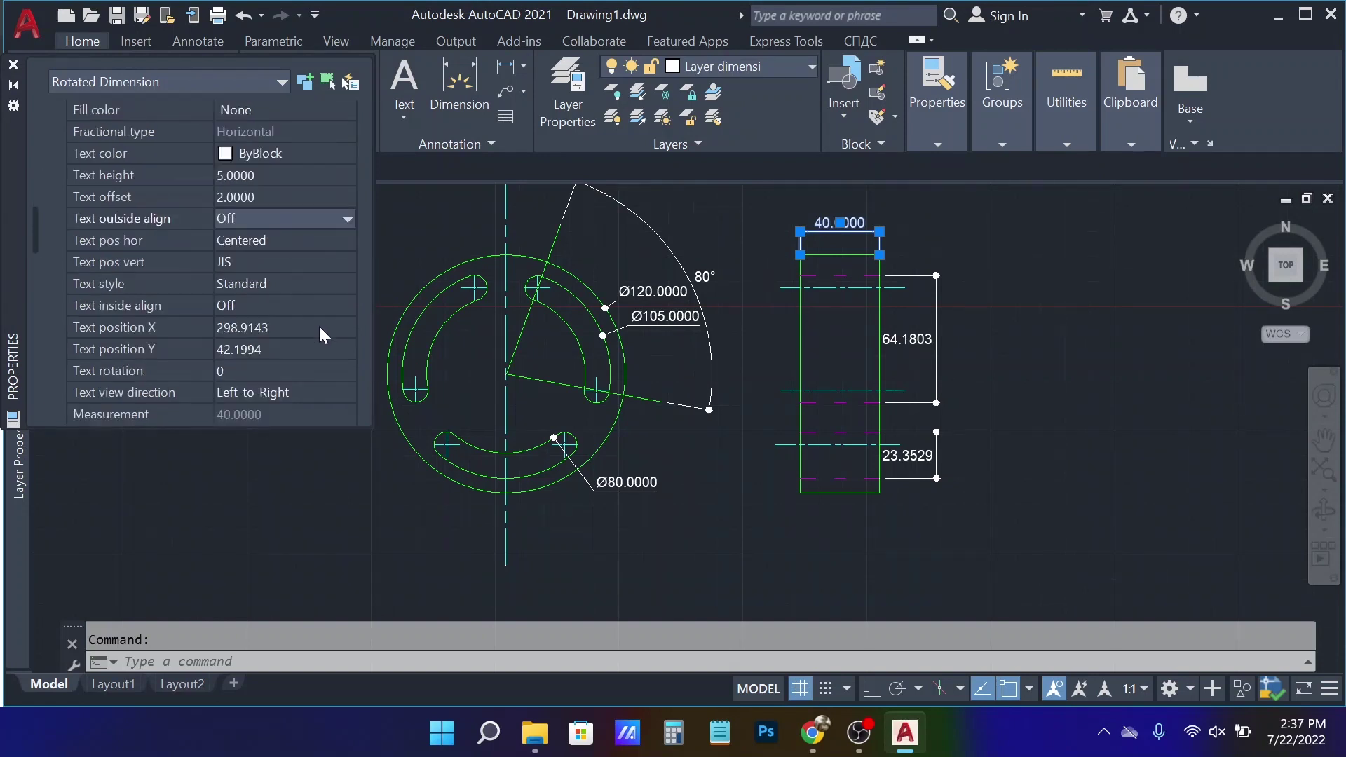
scroll(319, 326, "down", 4)
scroll(318, 326, "down", 2)
scroll(319, 326, "up", 1)
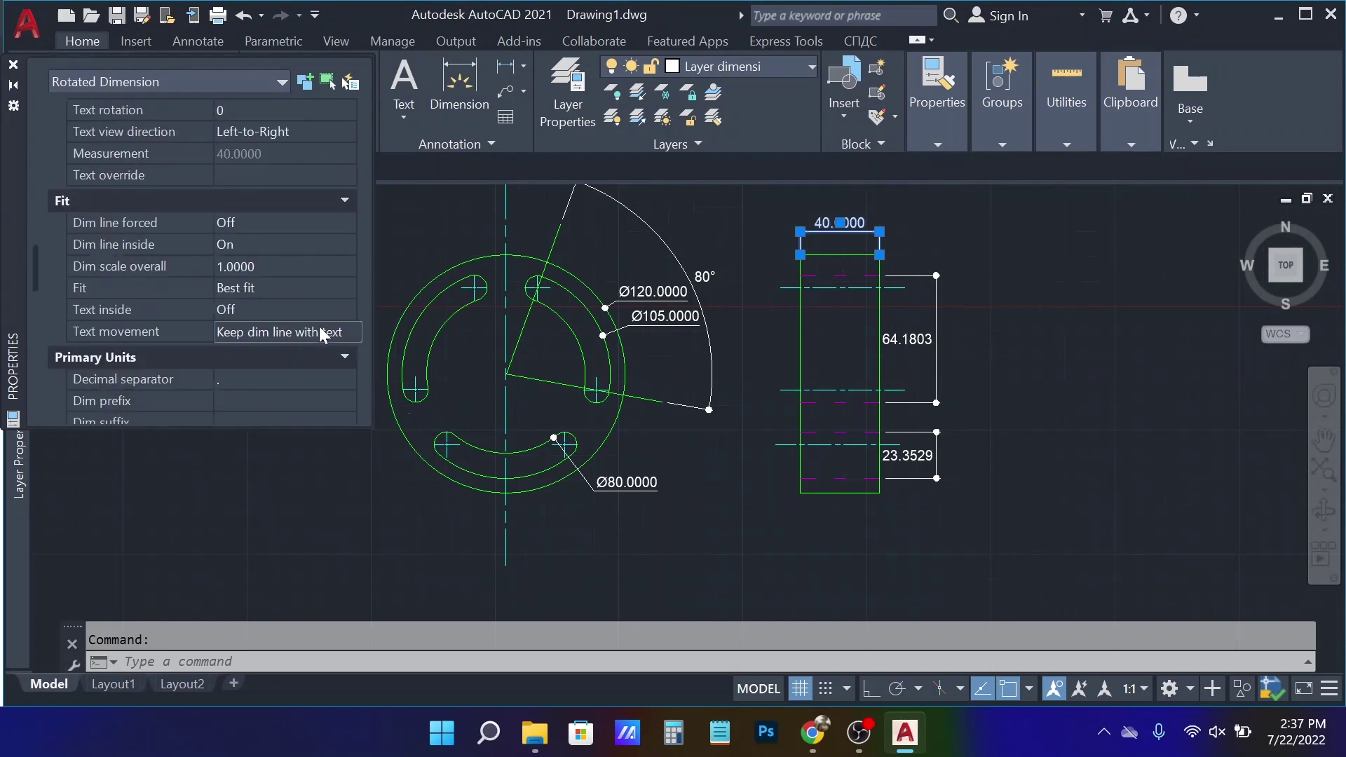
scroll(348, 376, "down", 4)
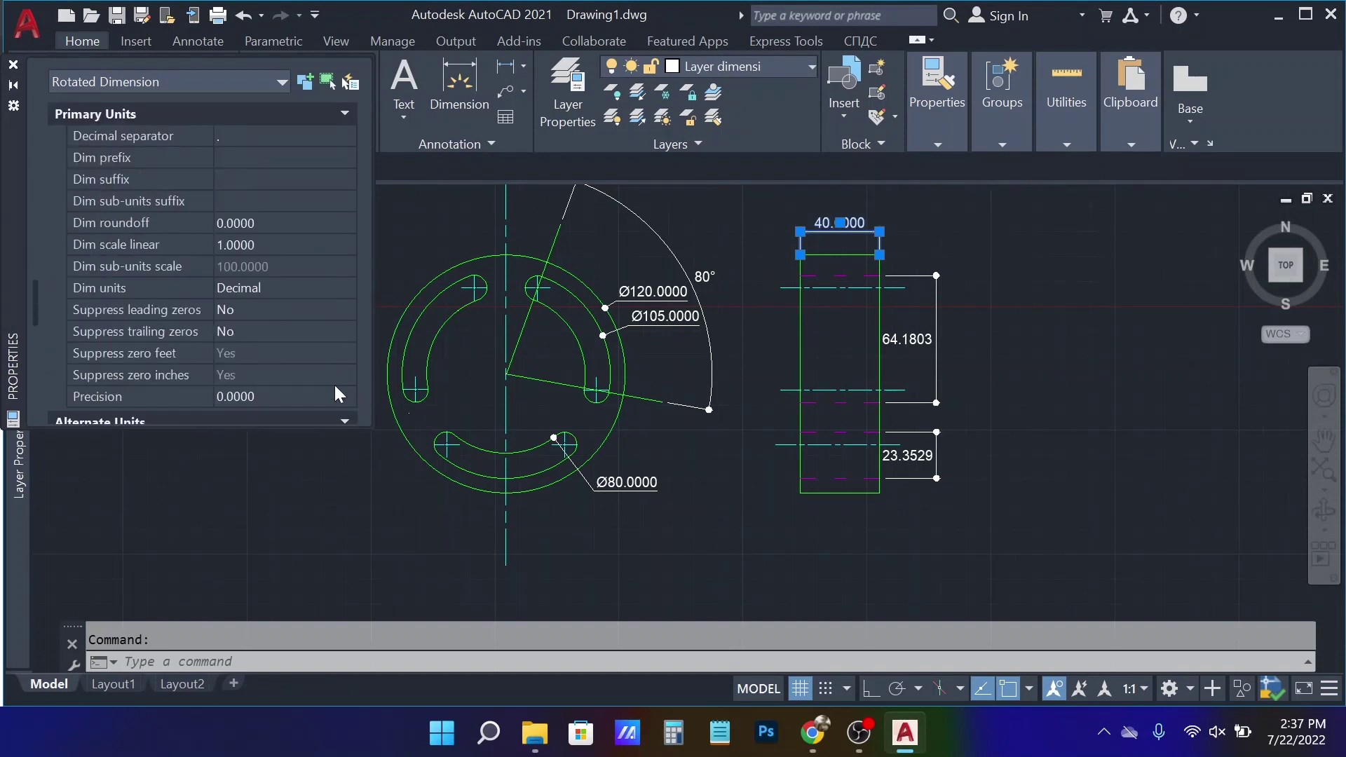
left_click(265, 395)
left_click(306, 397)
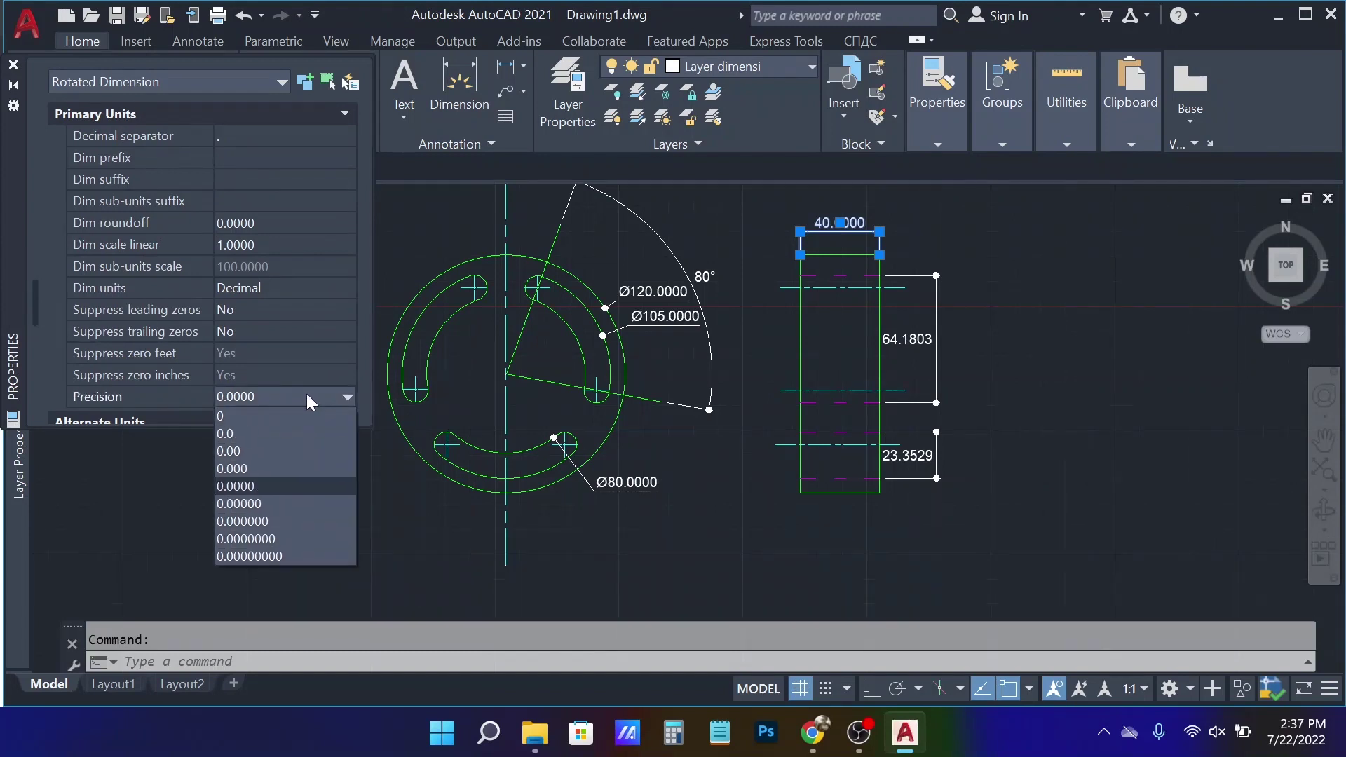
left_click(262, 449)
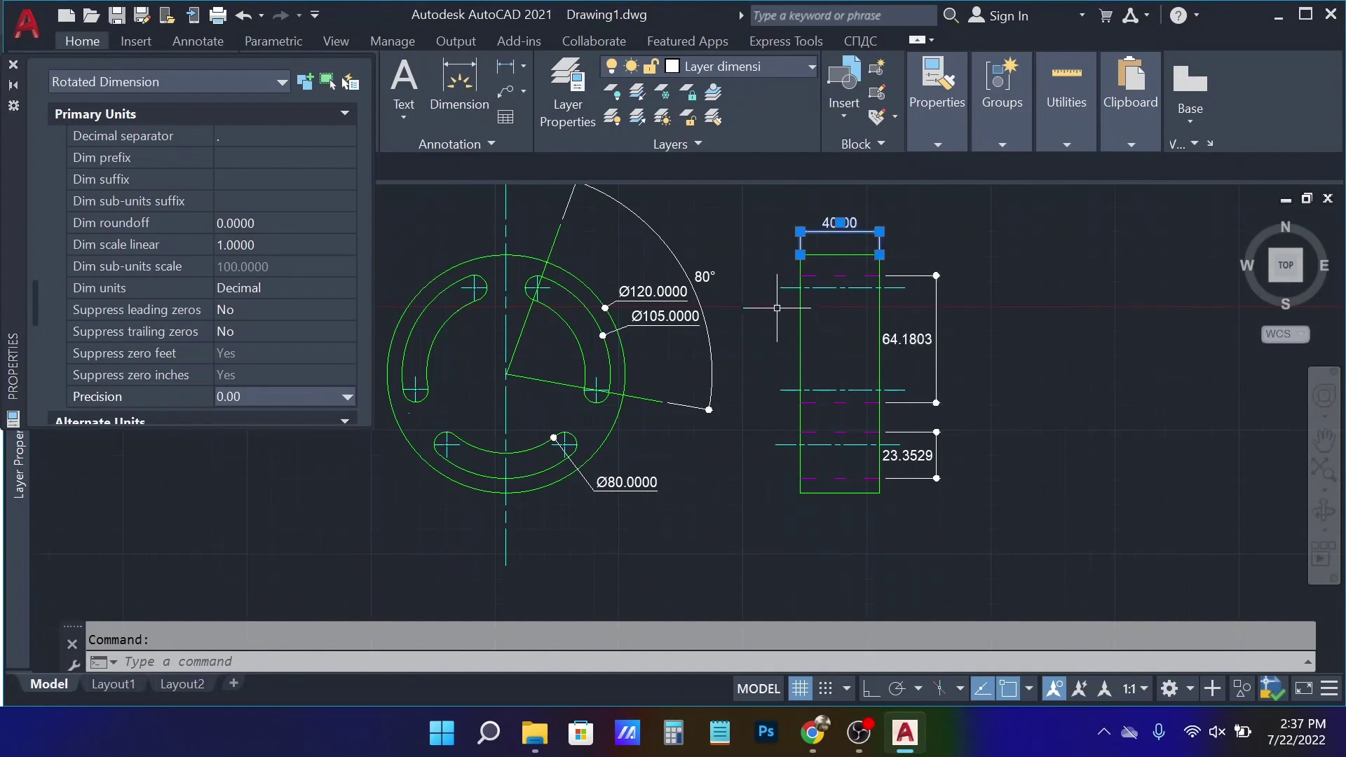
- Match the 20°, Ø120, Ø105, Ø80, 64.18 and 23.35 dimensions to the 40.00 width's format
type("ma")
key("Return")
middle_click_drag(642, 245, 680, 291)
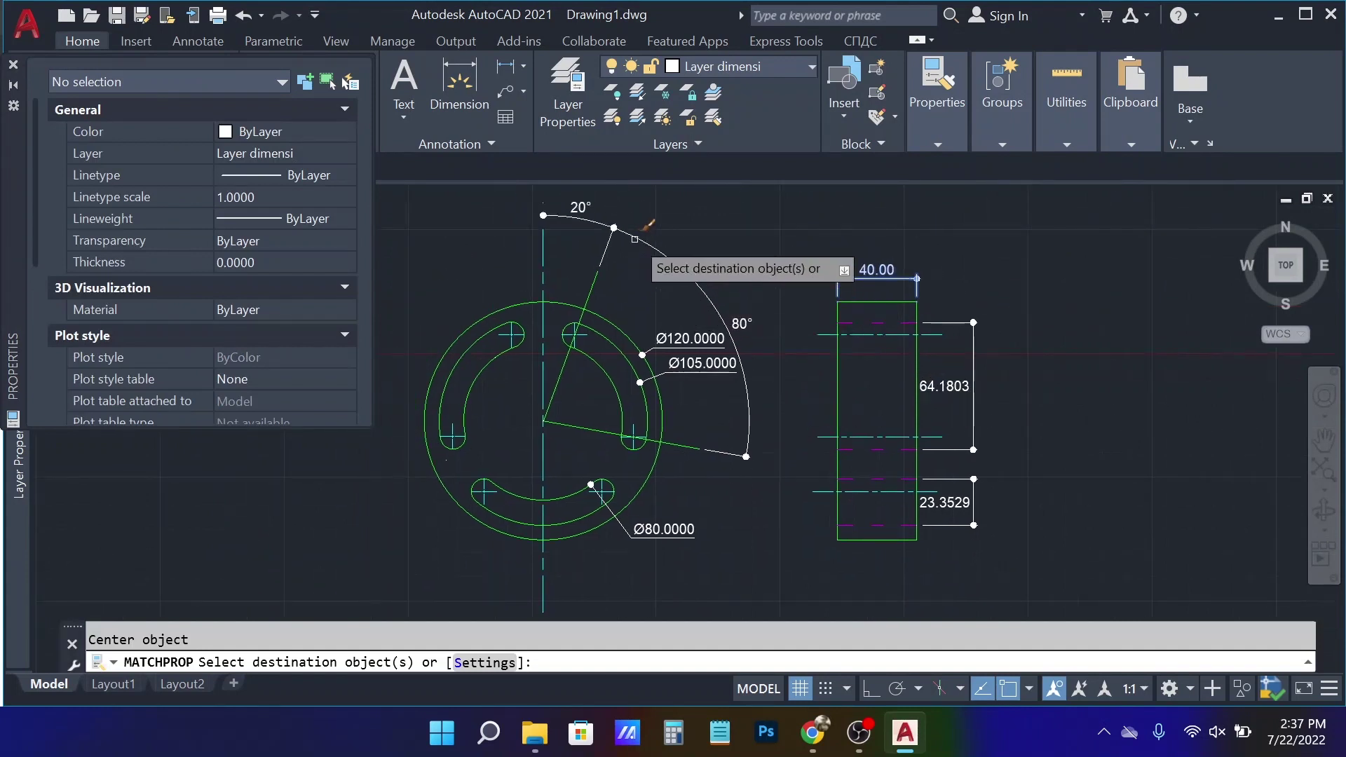
left_click(580, 209)
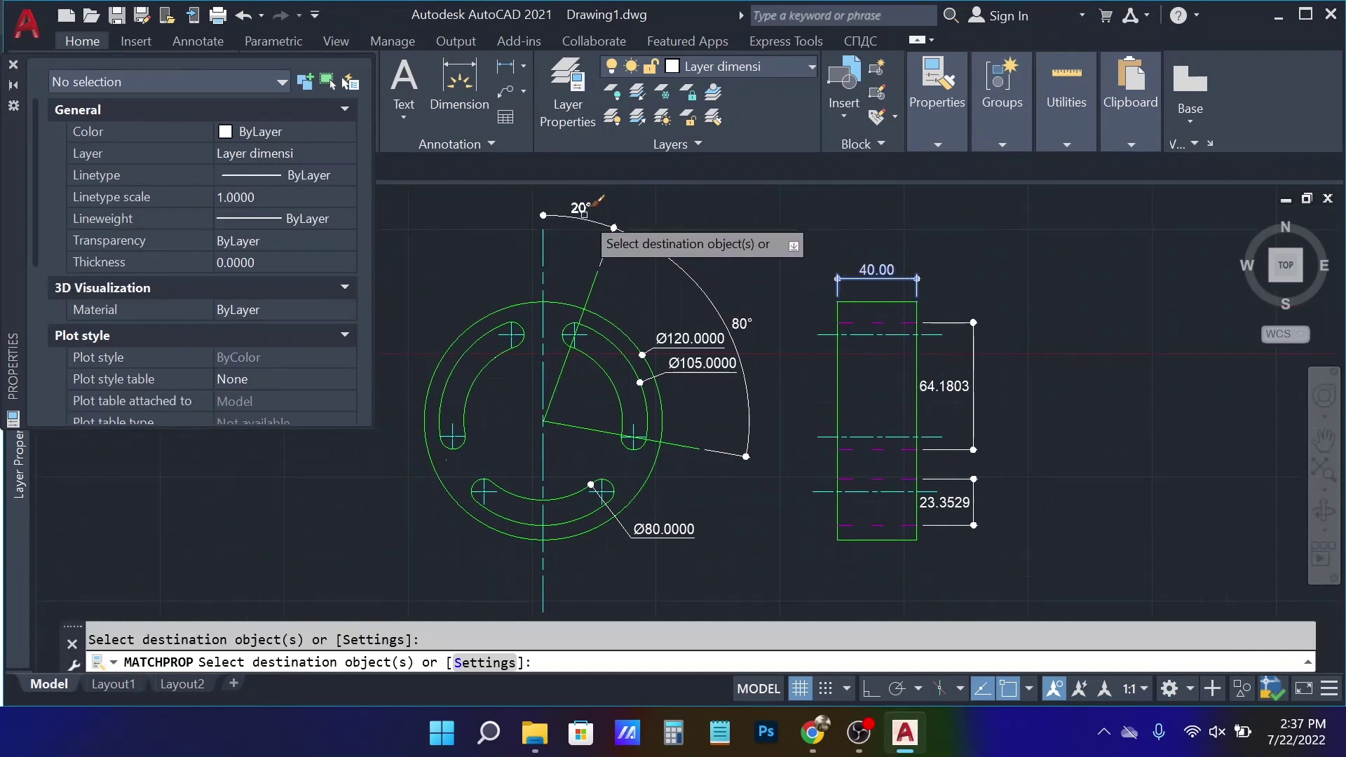
left_click(732, 396)
left_click(655, 291)
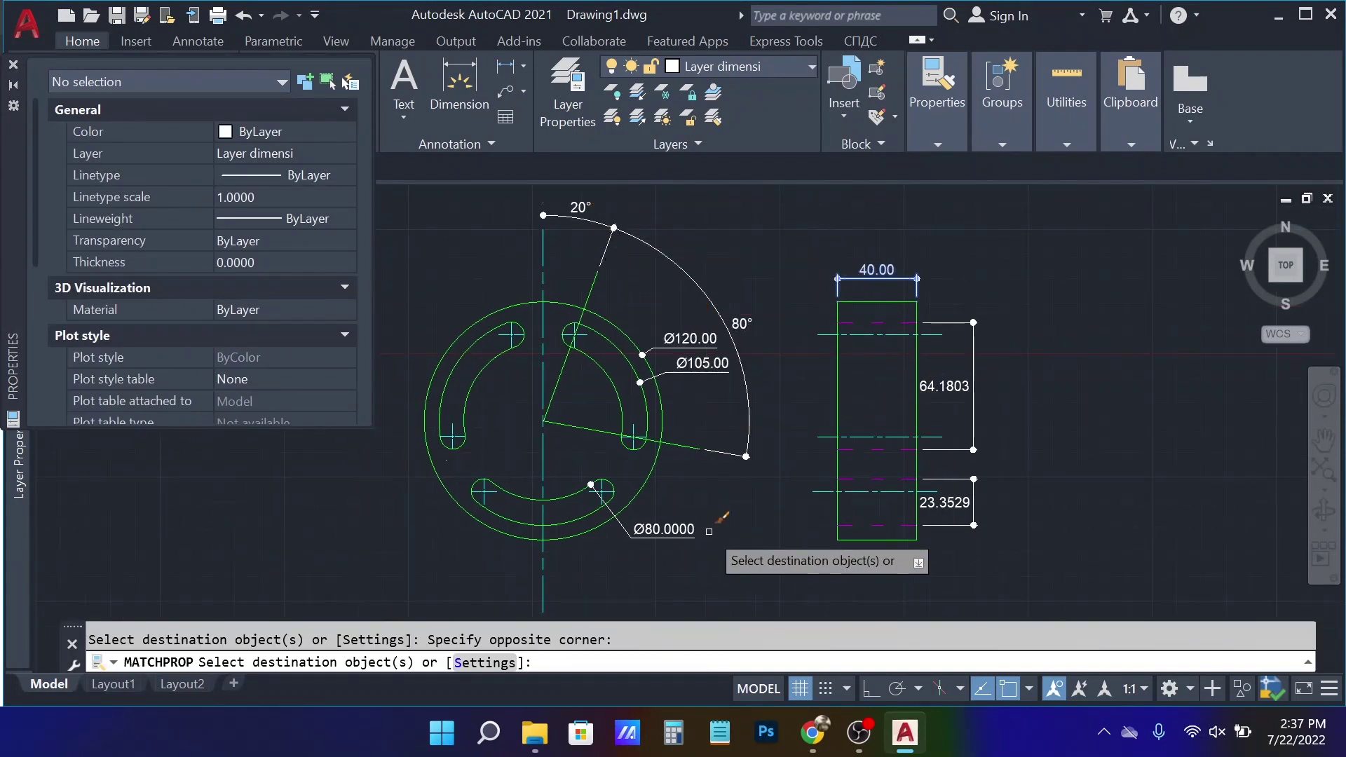
left_click(702, 559)
left_click(663, 507)
left_click(1029, 559)
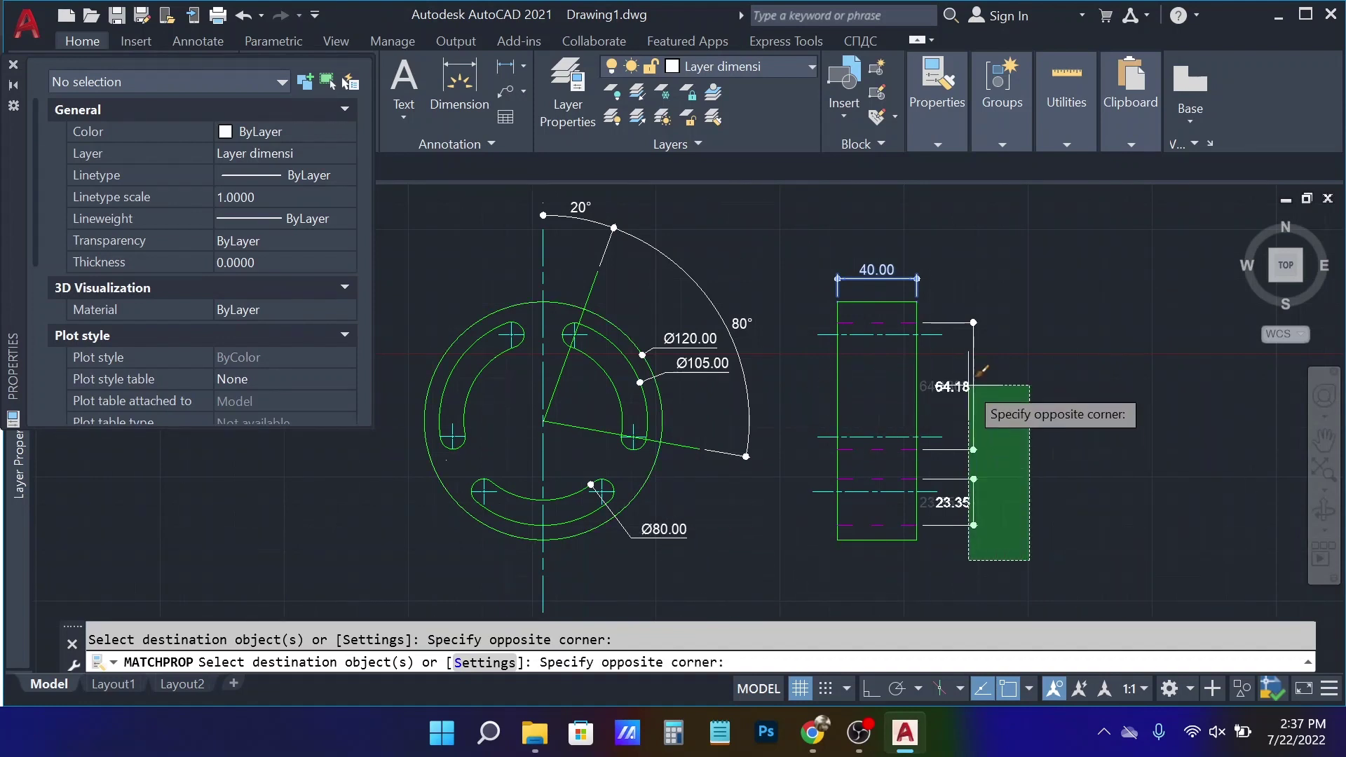
left_click(968, 303)
key("Return")
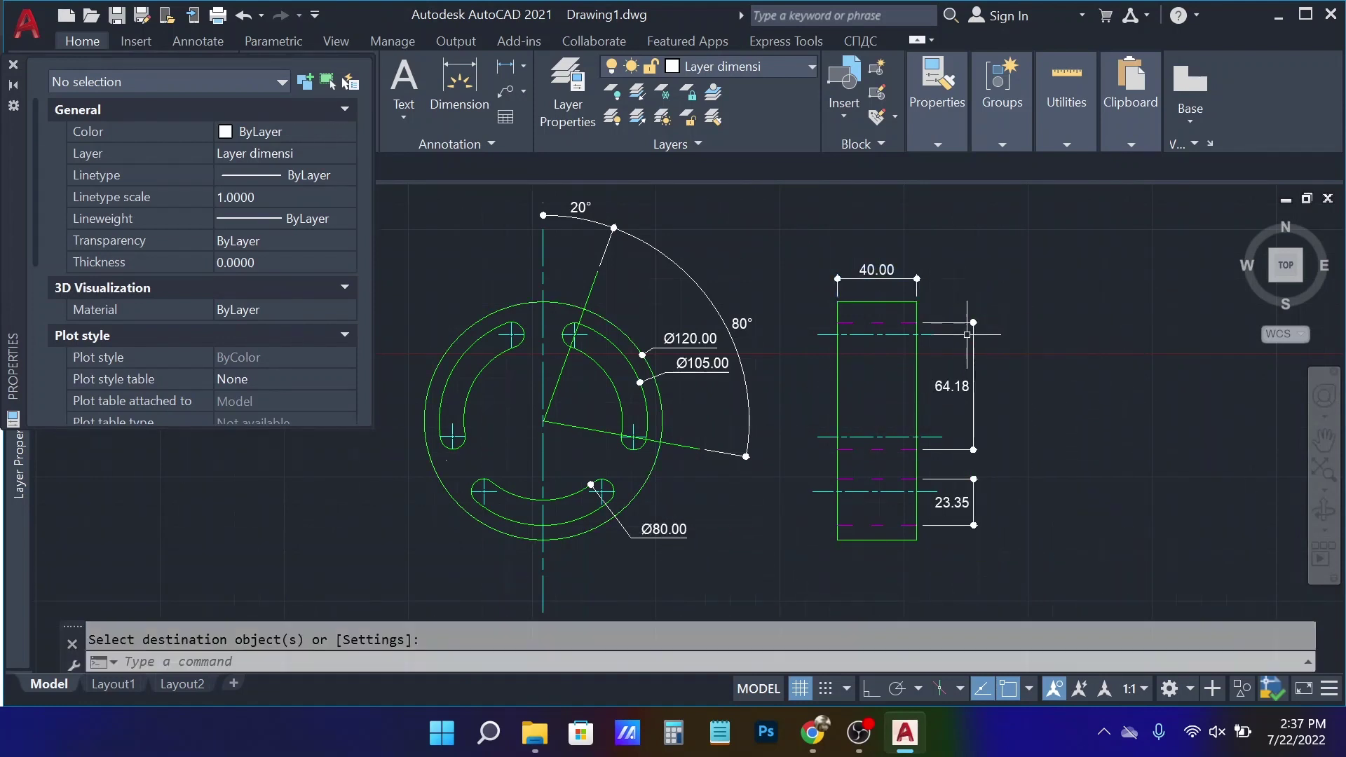
scroll(968, 336, "down", 2)
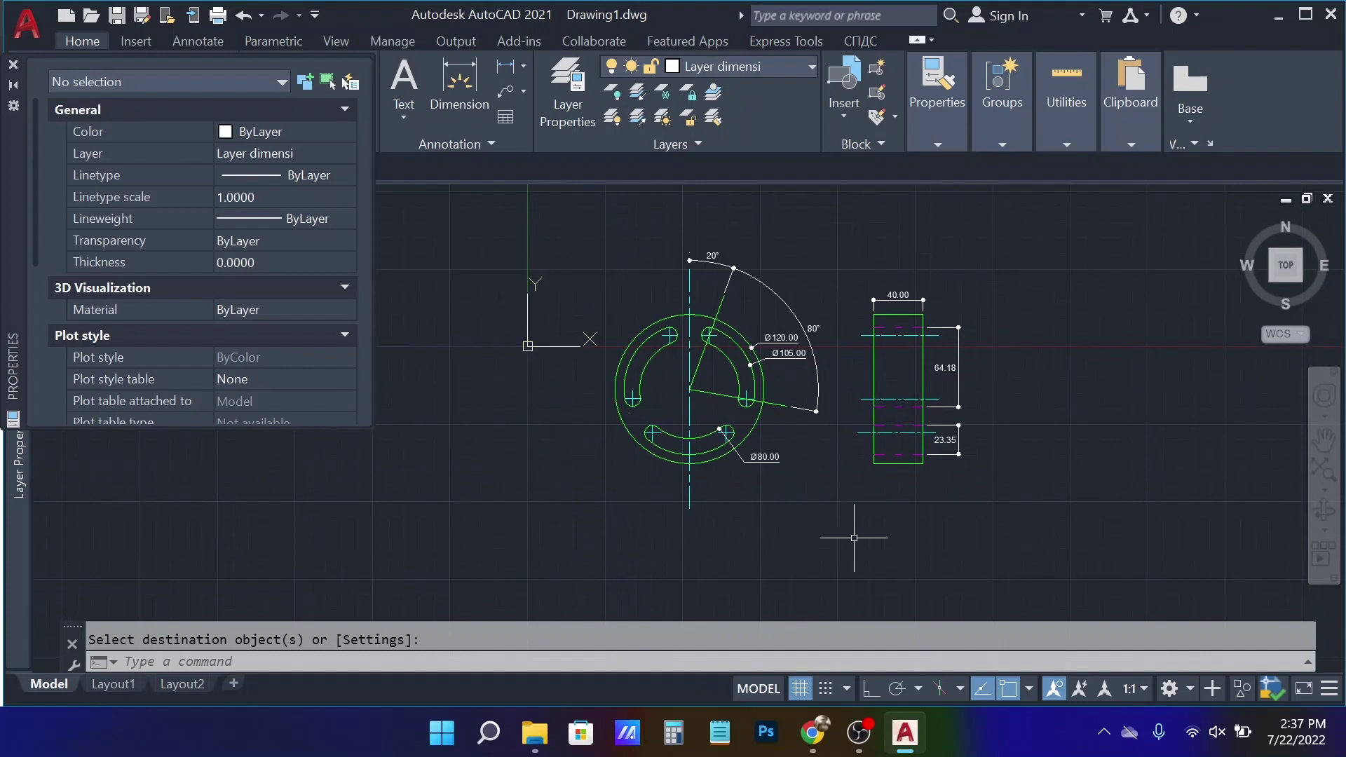